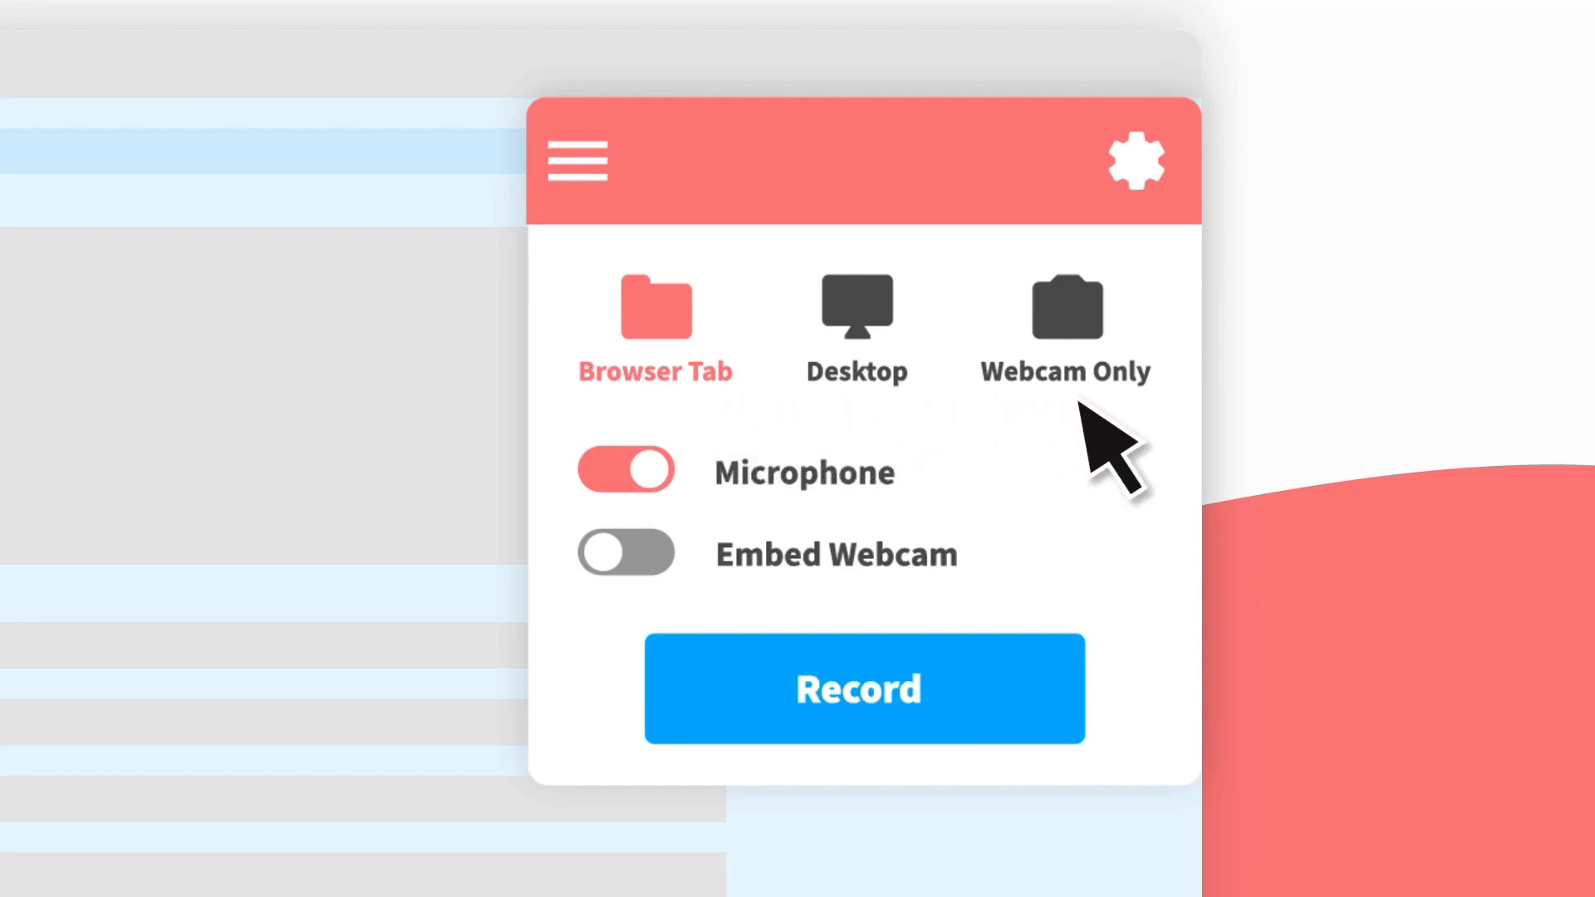
{"action": "left_click", "coordinate": [1039, 723]}
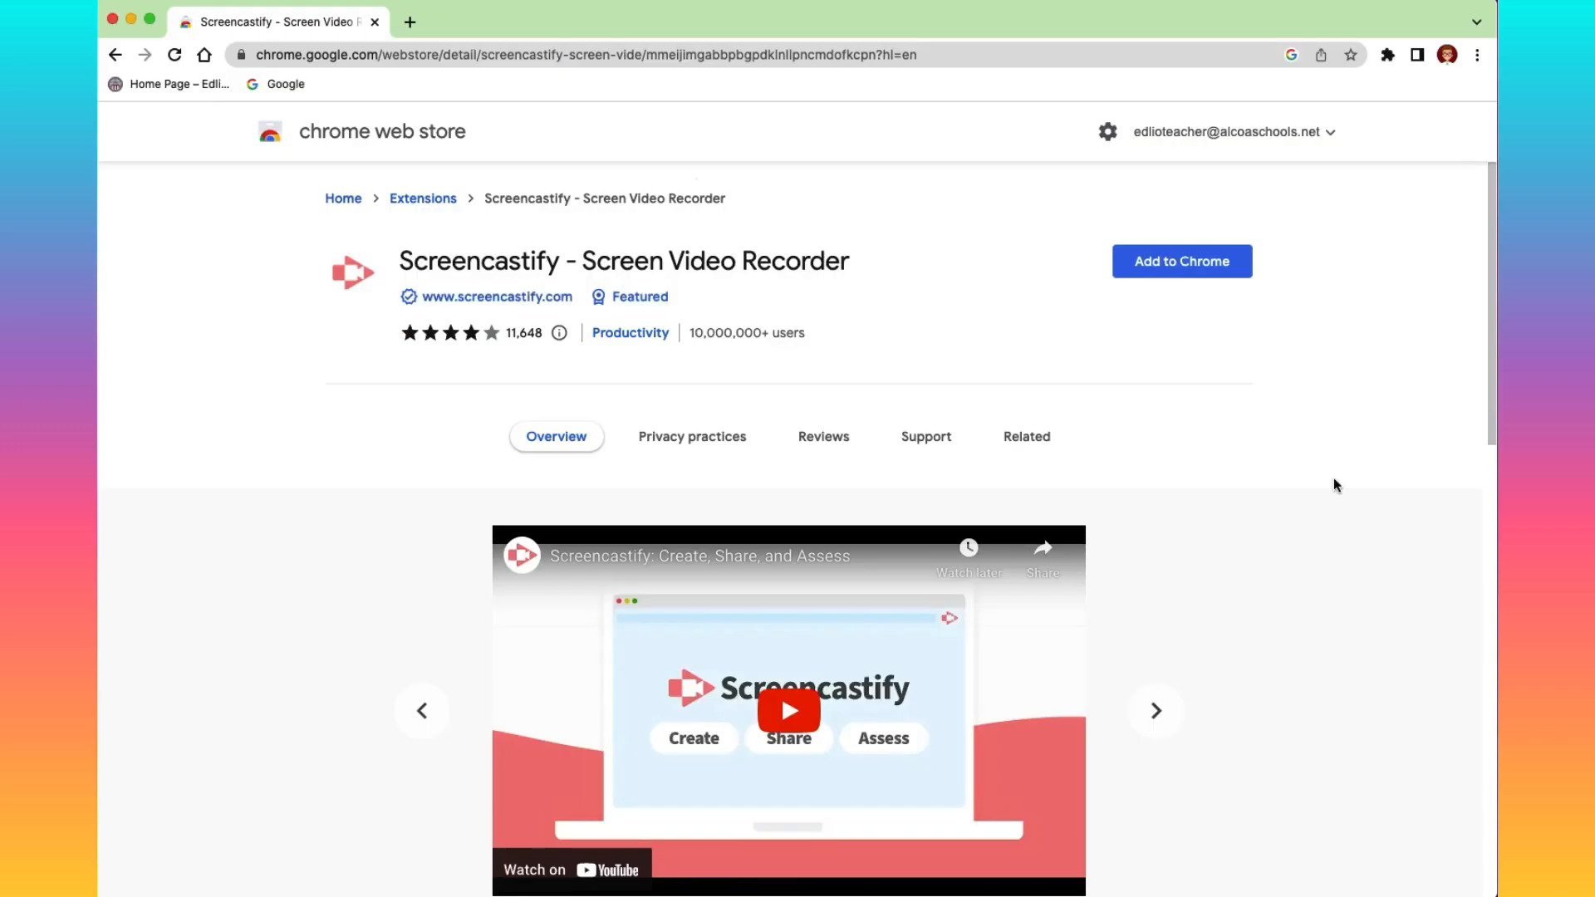
Add the Screencastify - Screen Video Recorder extension to Chrome and pin it to the browser toolbar.
{"action": "left_click", "coordinate": [1238, 275]}
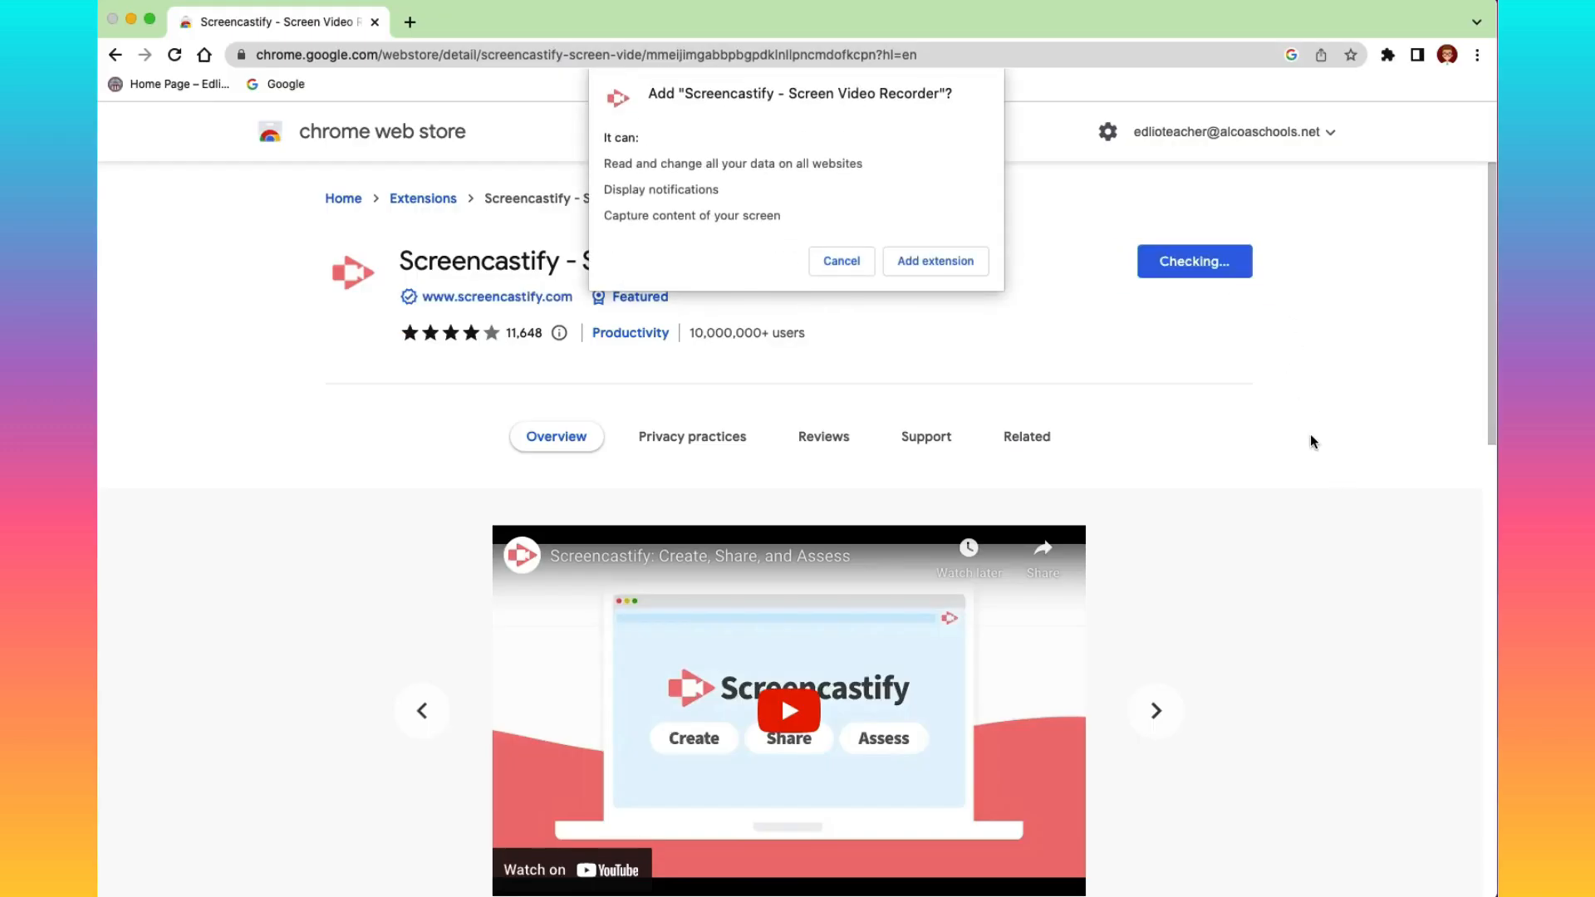
{"action": "left_click", "coordinate": [980, 267]}
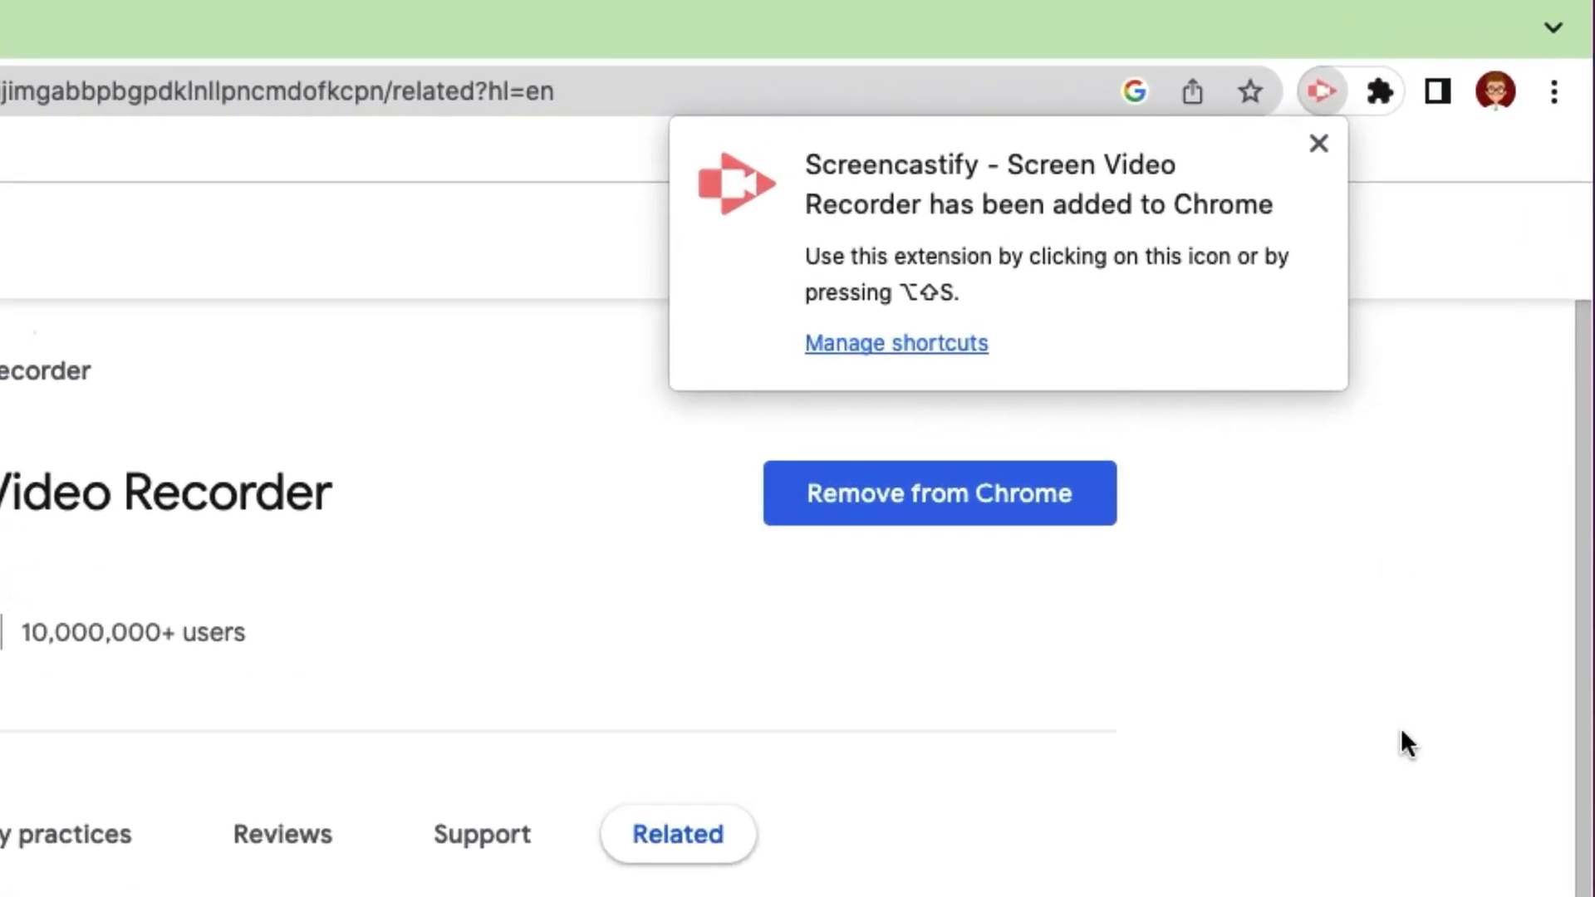
{"action": "left_click", "coordinate": [1379, 91]}
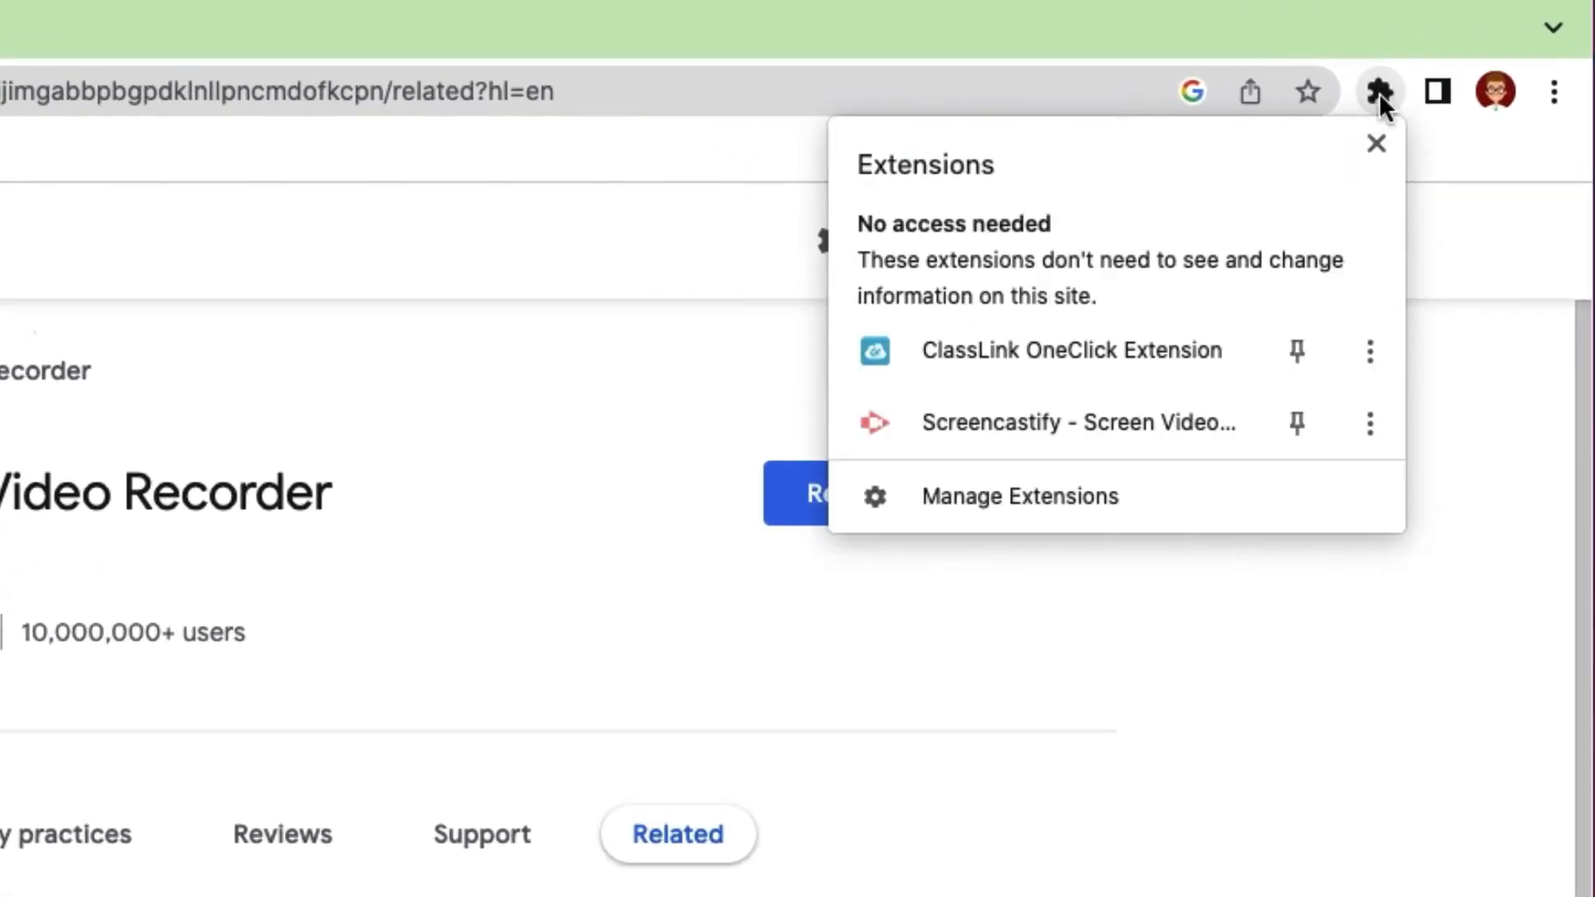
{"action": "left_click", "coordinate": [1298, 421]}
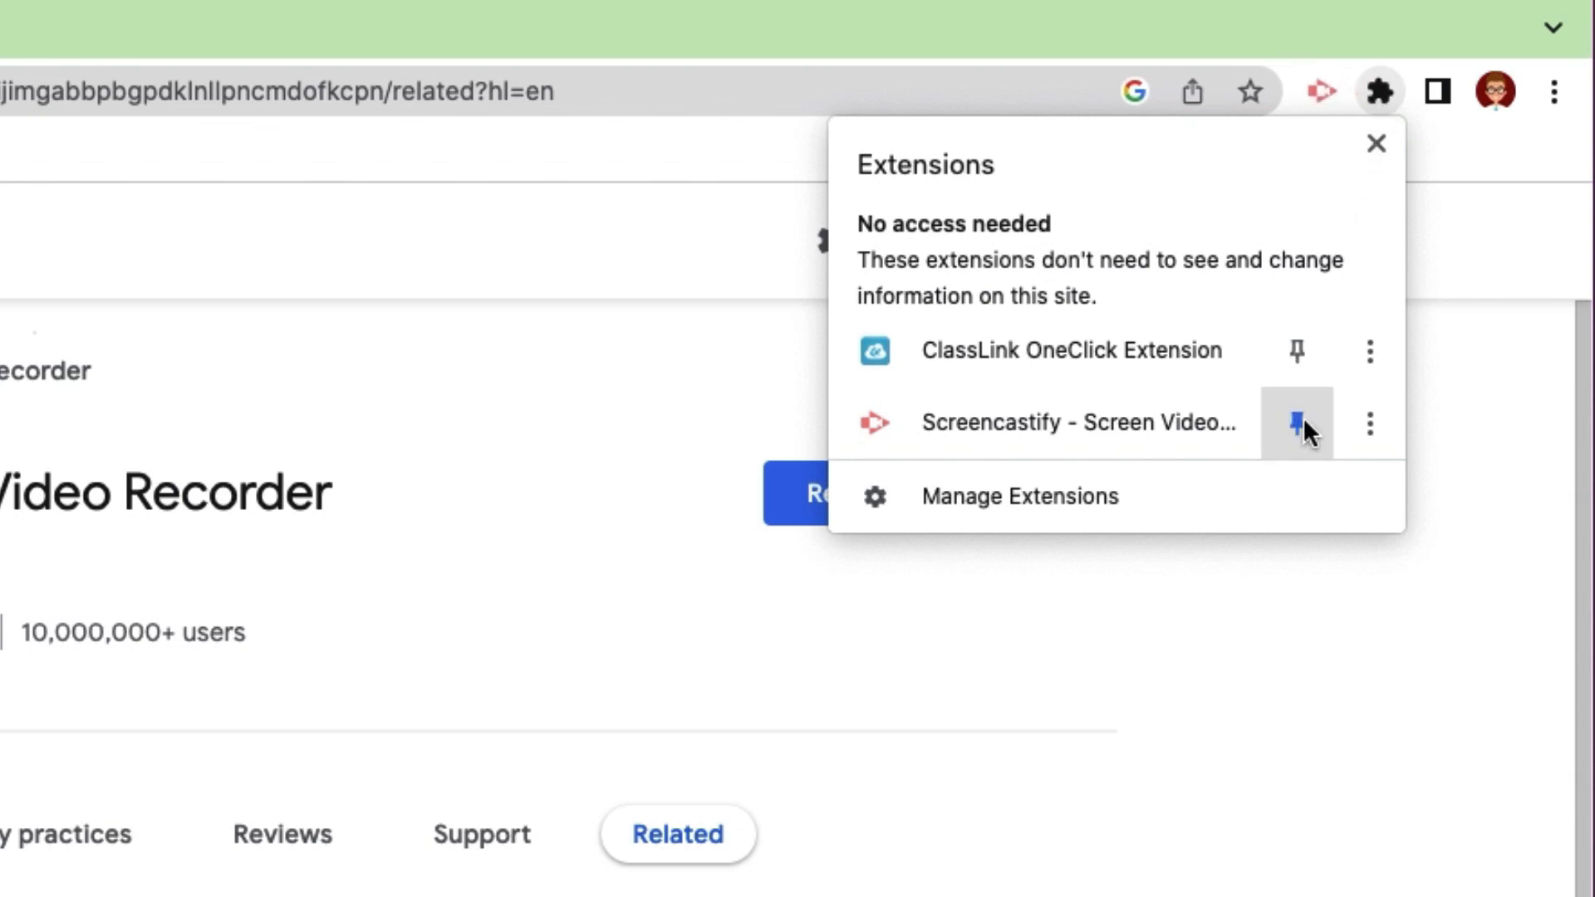
{"action": "left_click", "coordinate": [1491, 442]}
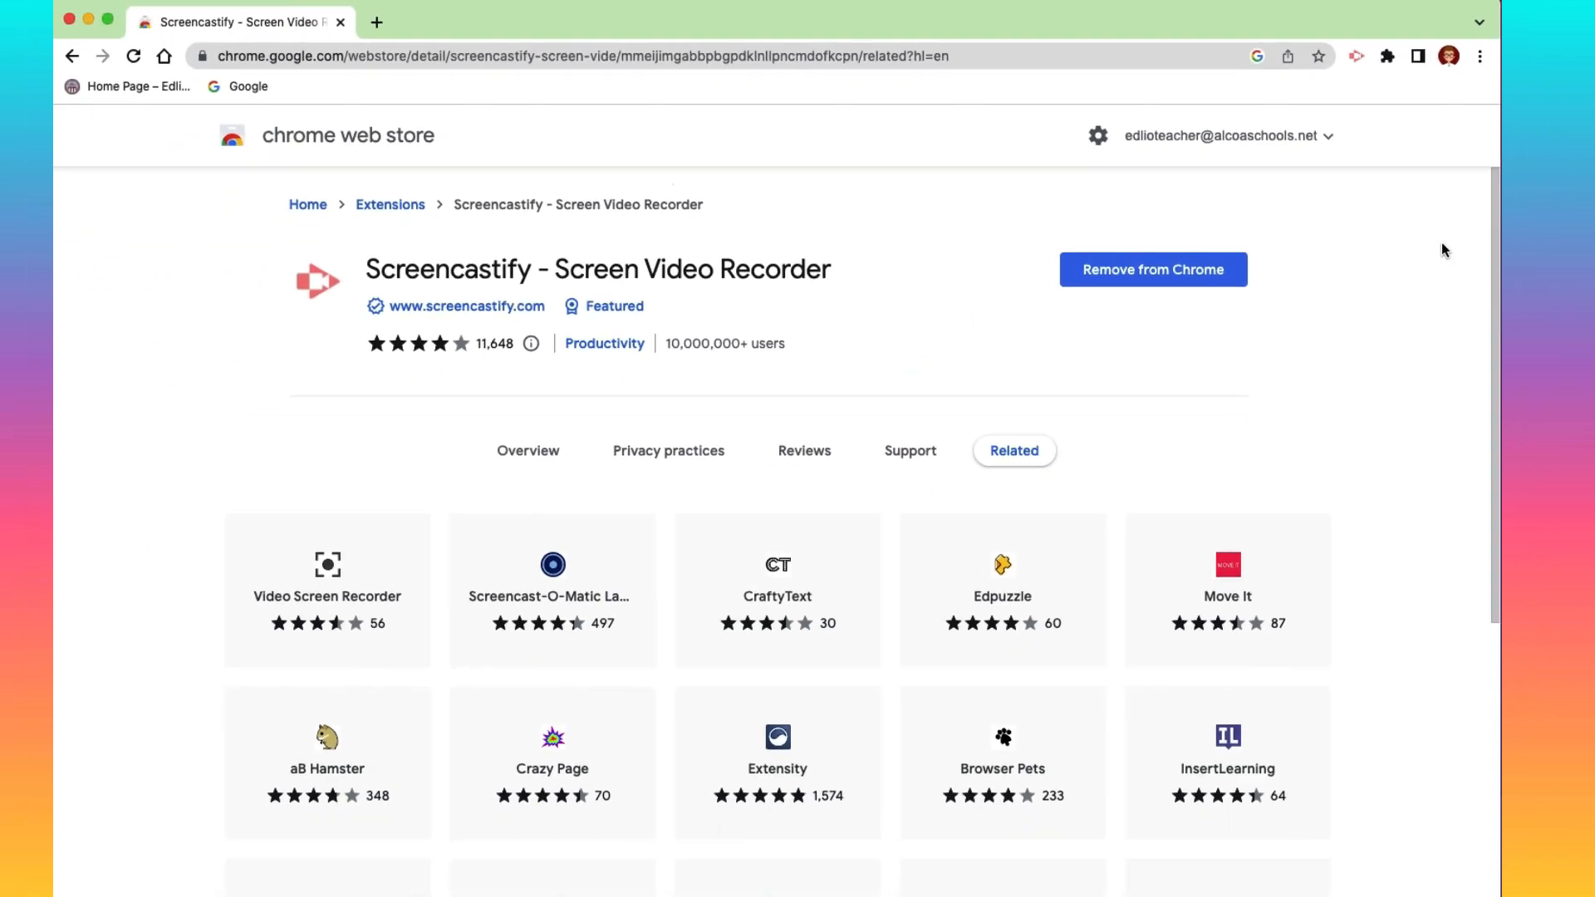
Sign in to Screencastify with the existing Google account and allow it access to its Google Drive files.
{"action": "left_click", "coordinate": [1361, 56]}
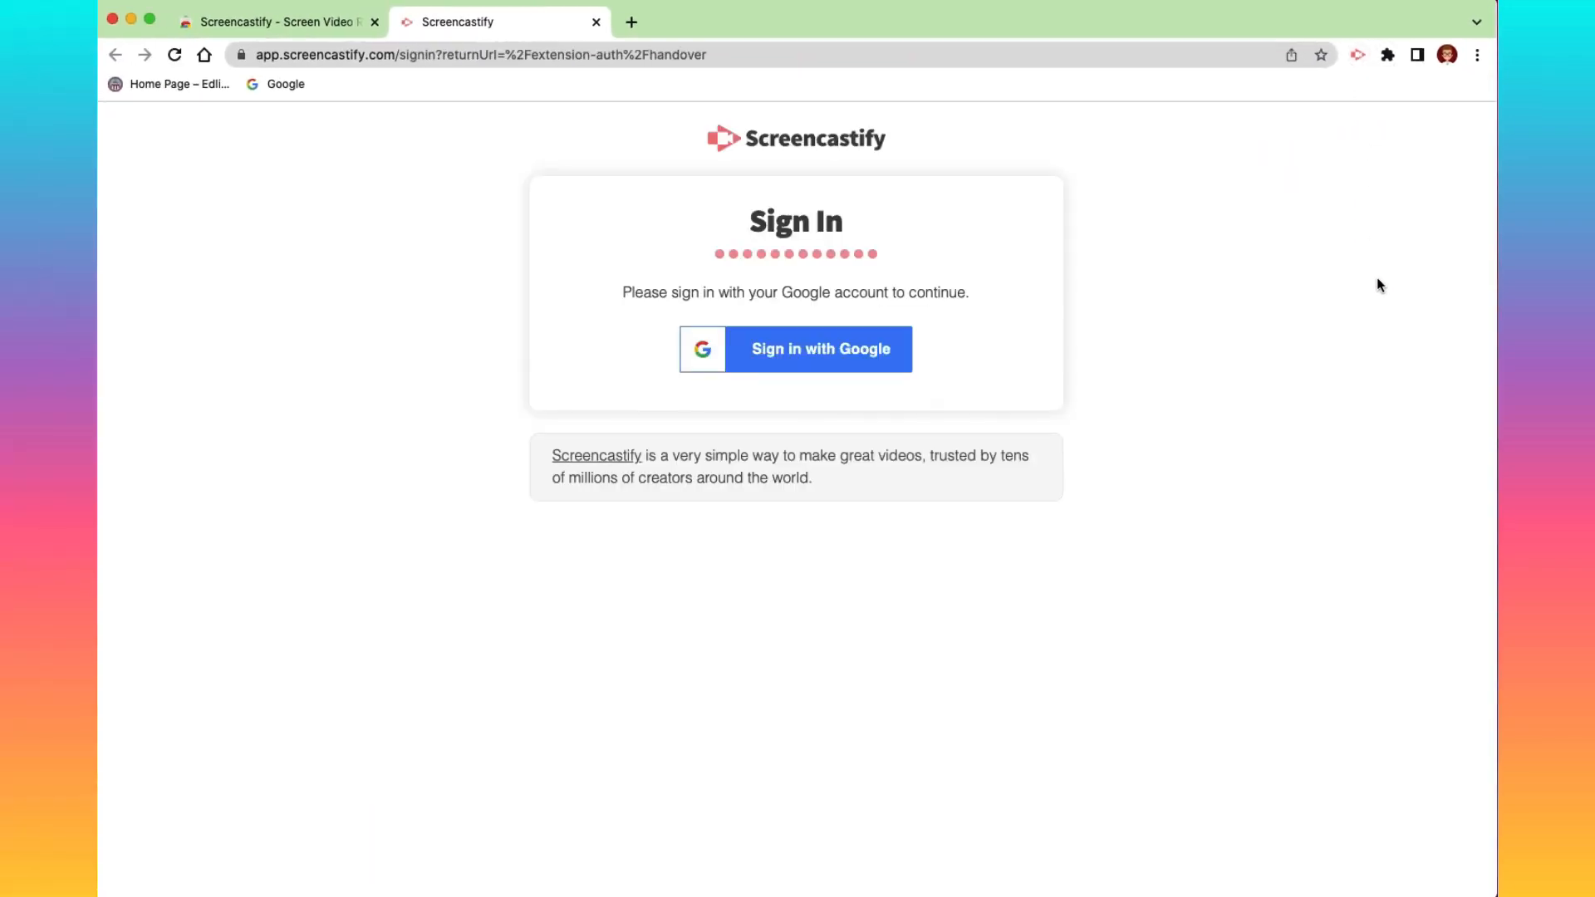
{"action": "left_click", "coordinate": [872, 355]}
{"action": "left_click", "coordinate": [873, 359]}
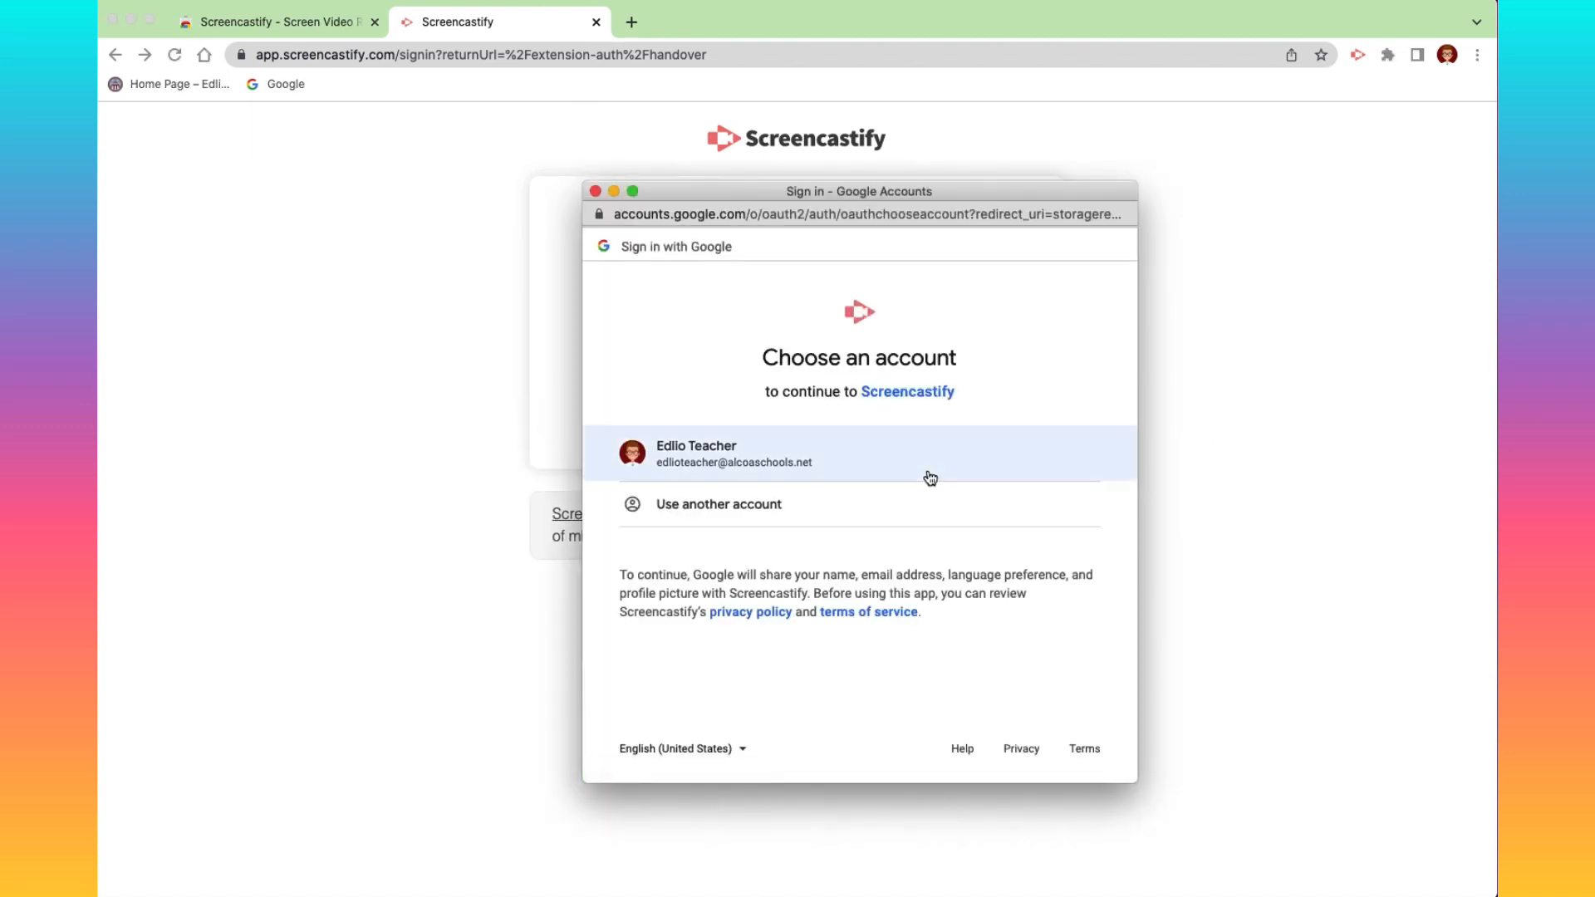
{"action": "left_click", "coordinate": [908, 471]}
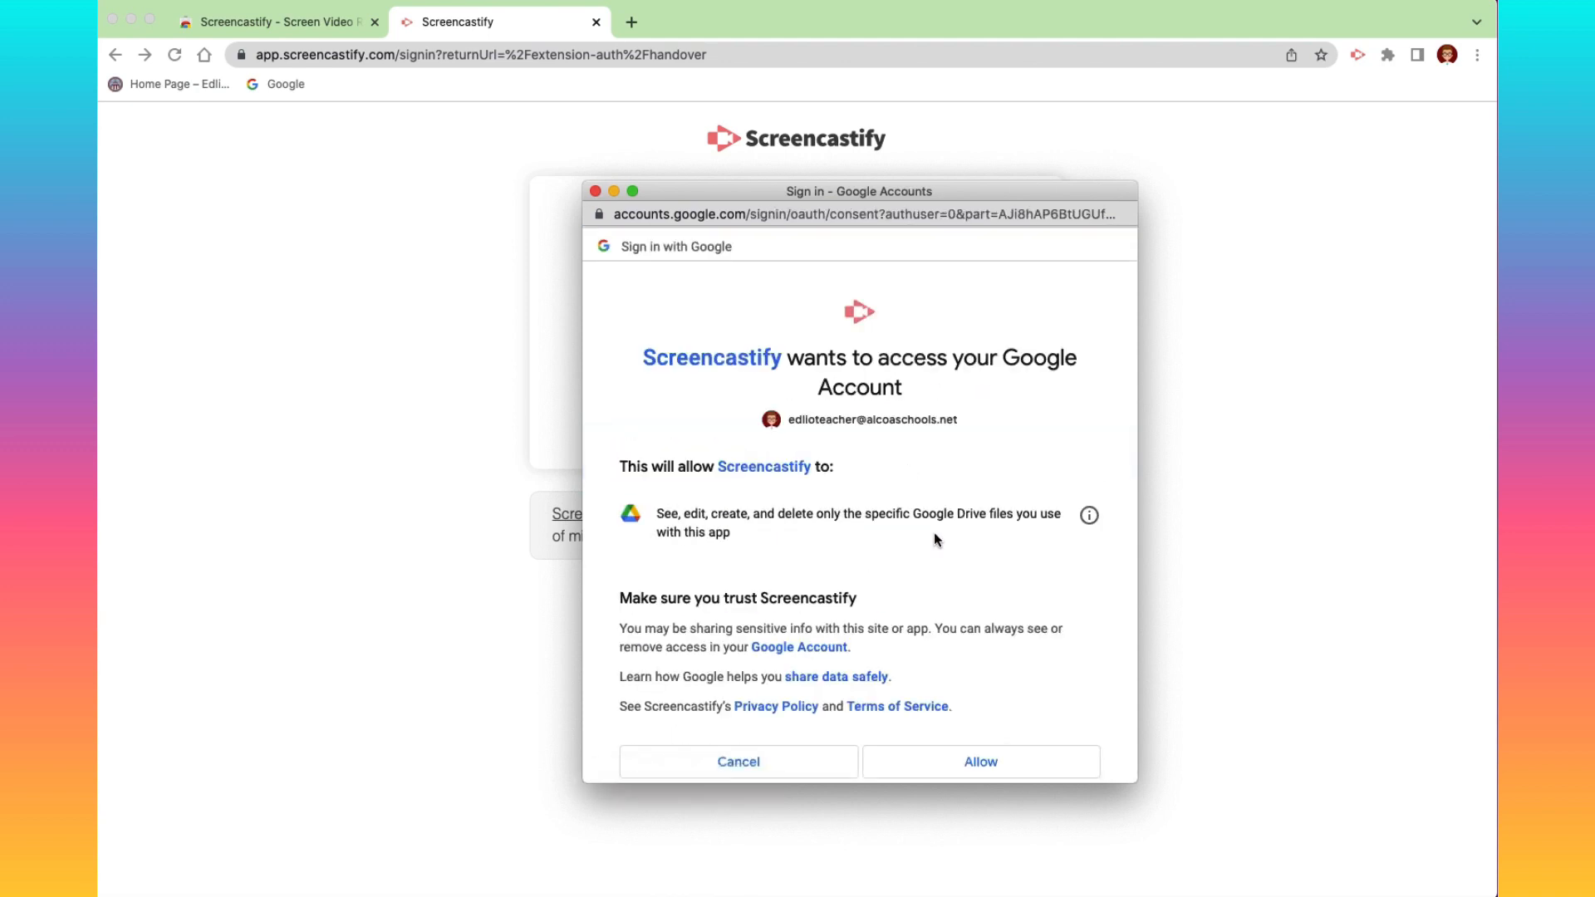
{"action": "left_click", "coordinate": [1044, 761]}
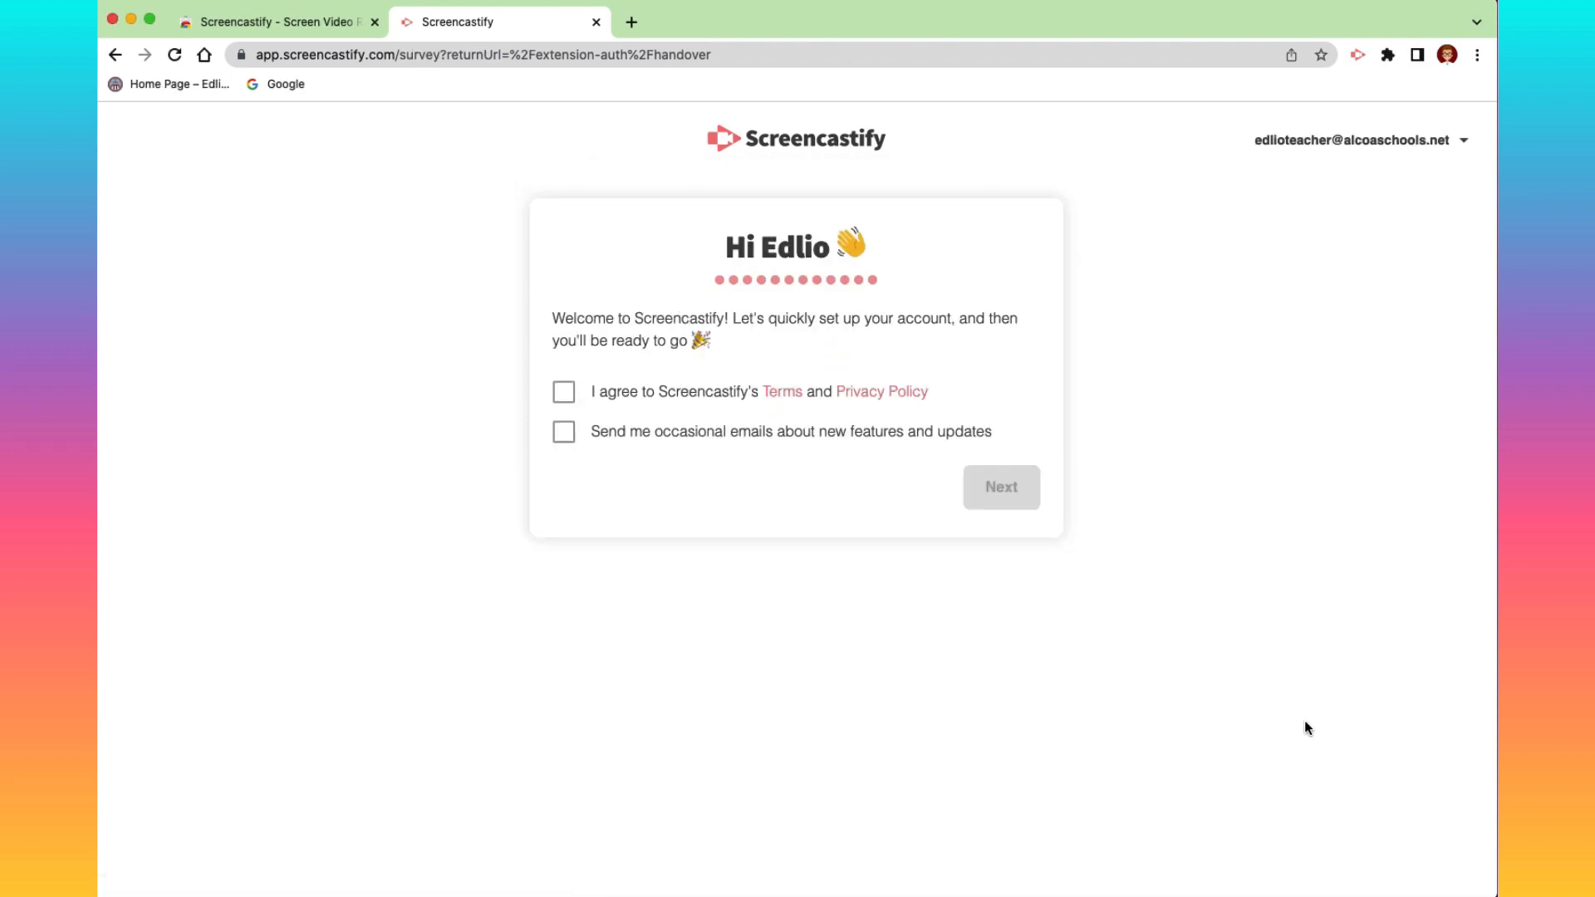
Agree to the Terms and Privacy Policy, and complete the account survey as a Teacher of grades 6 - 8.
{"action": "left_click", "coordinate": [568, 396]}
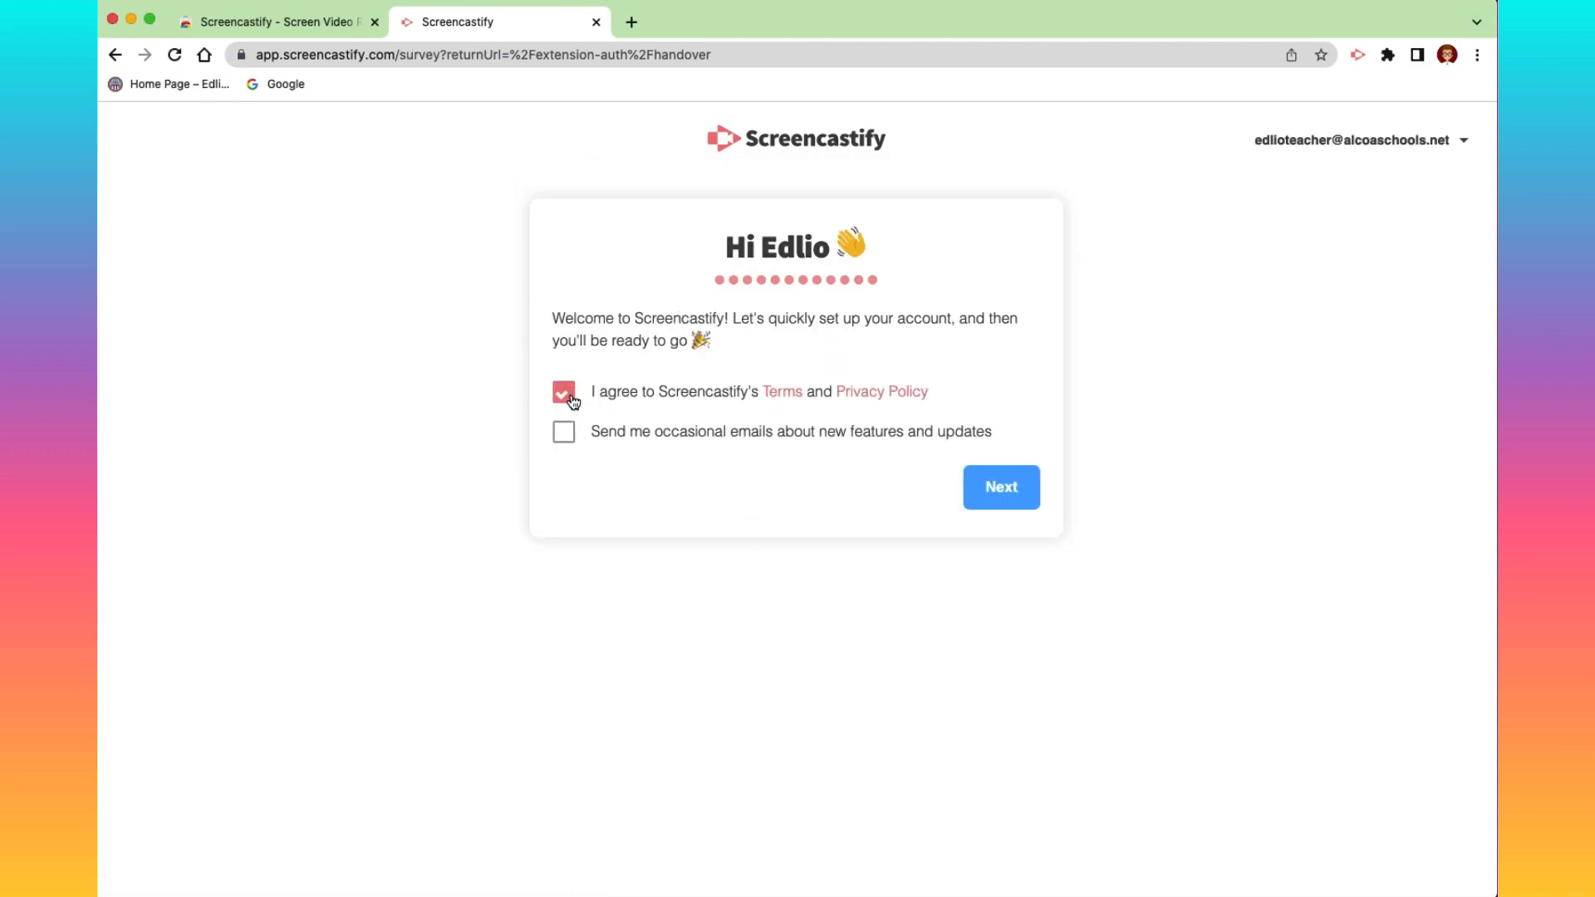
{"action": "left_click", "coordinate": [1031, 507]}
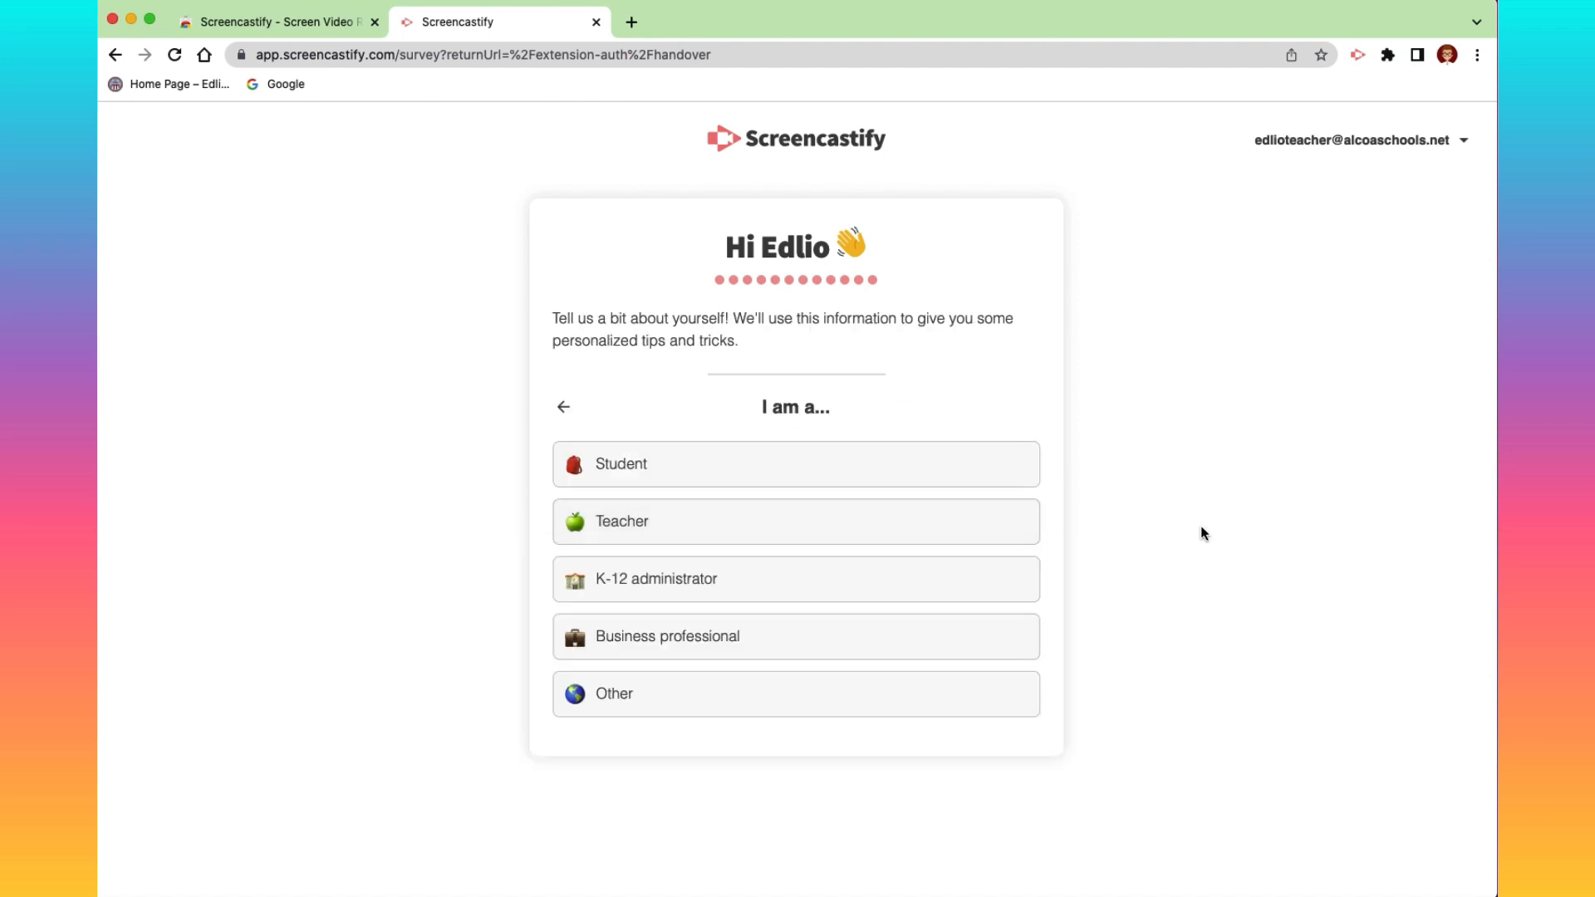
{"action": "left_click", "coordinate": [796, 528]}
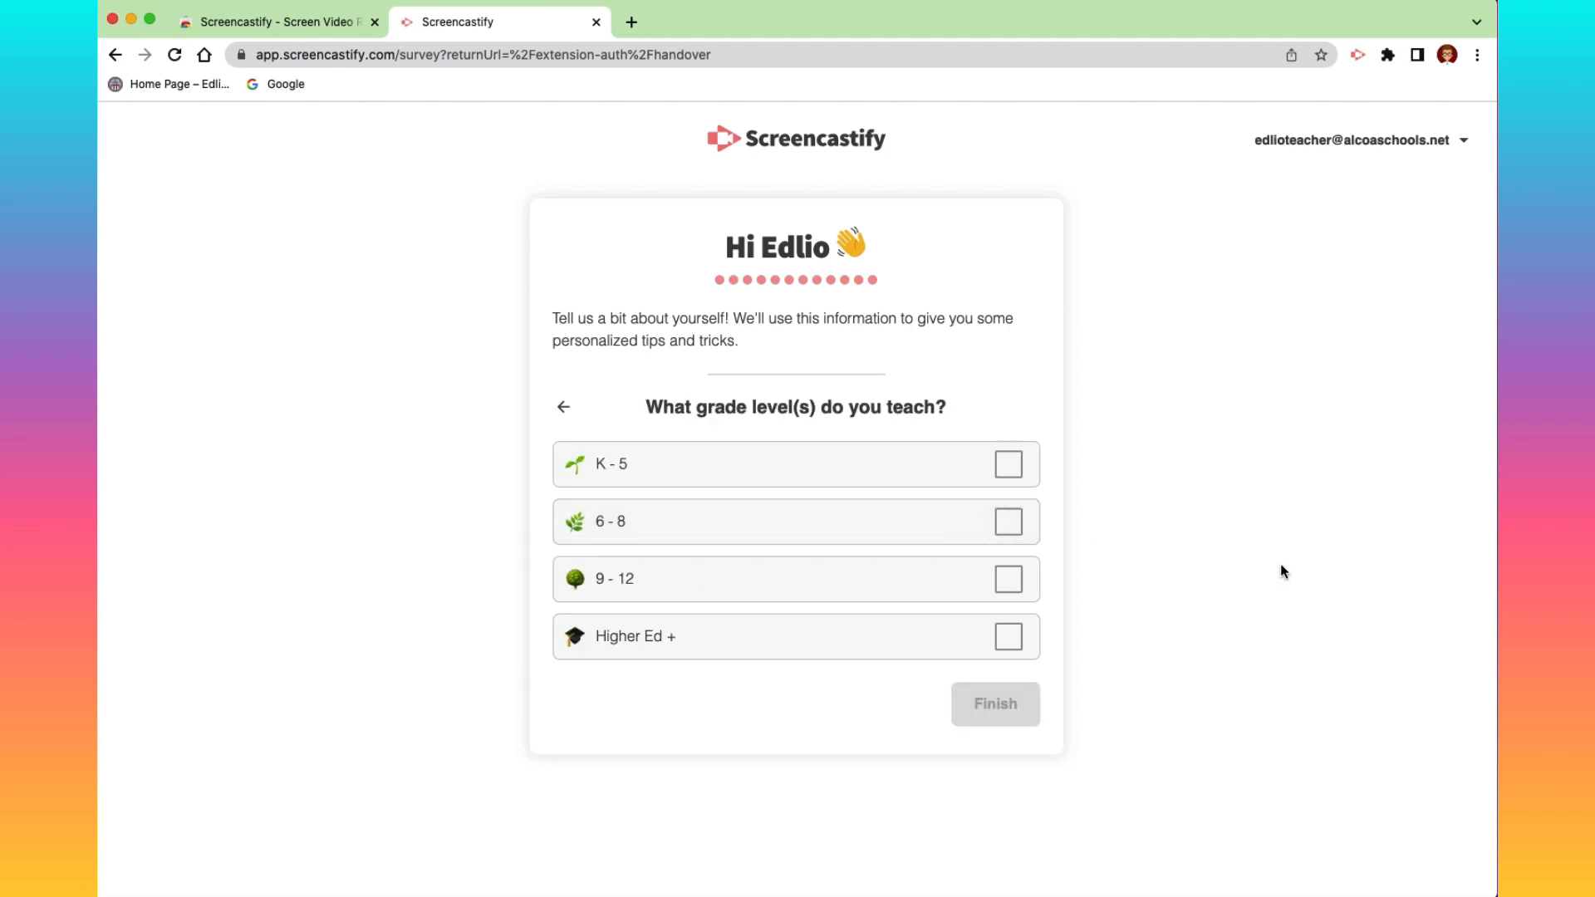
{"action": "left_click", "coordinate": [1008, 528]}
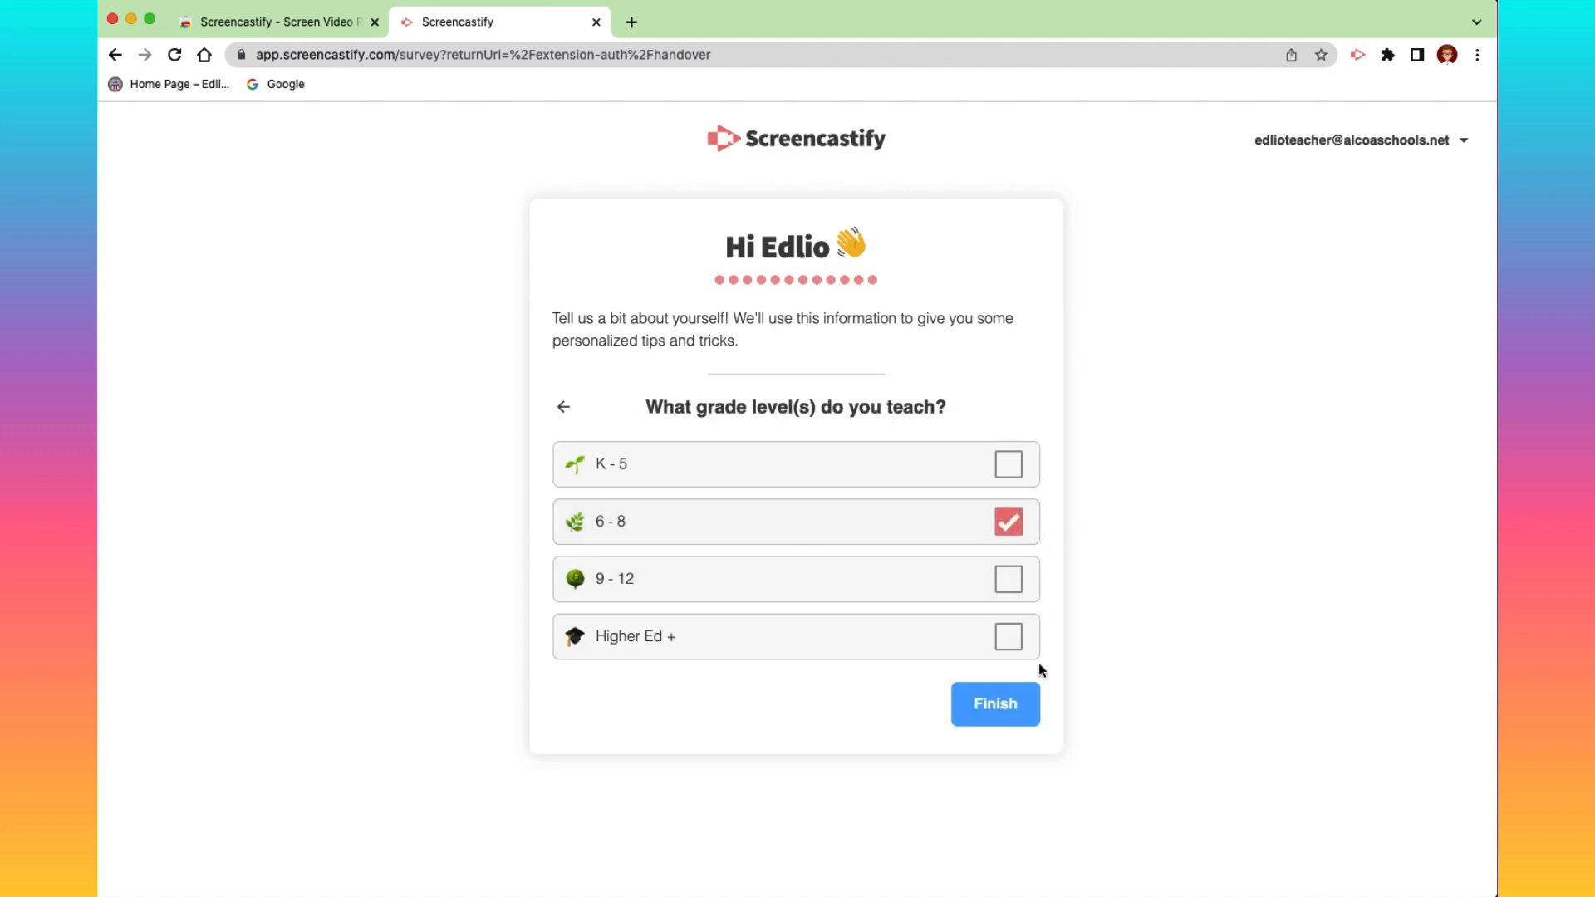
{"action": "left_click", "coordinate": [1026, 729]}
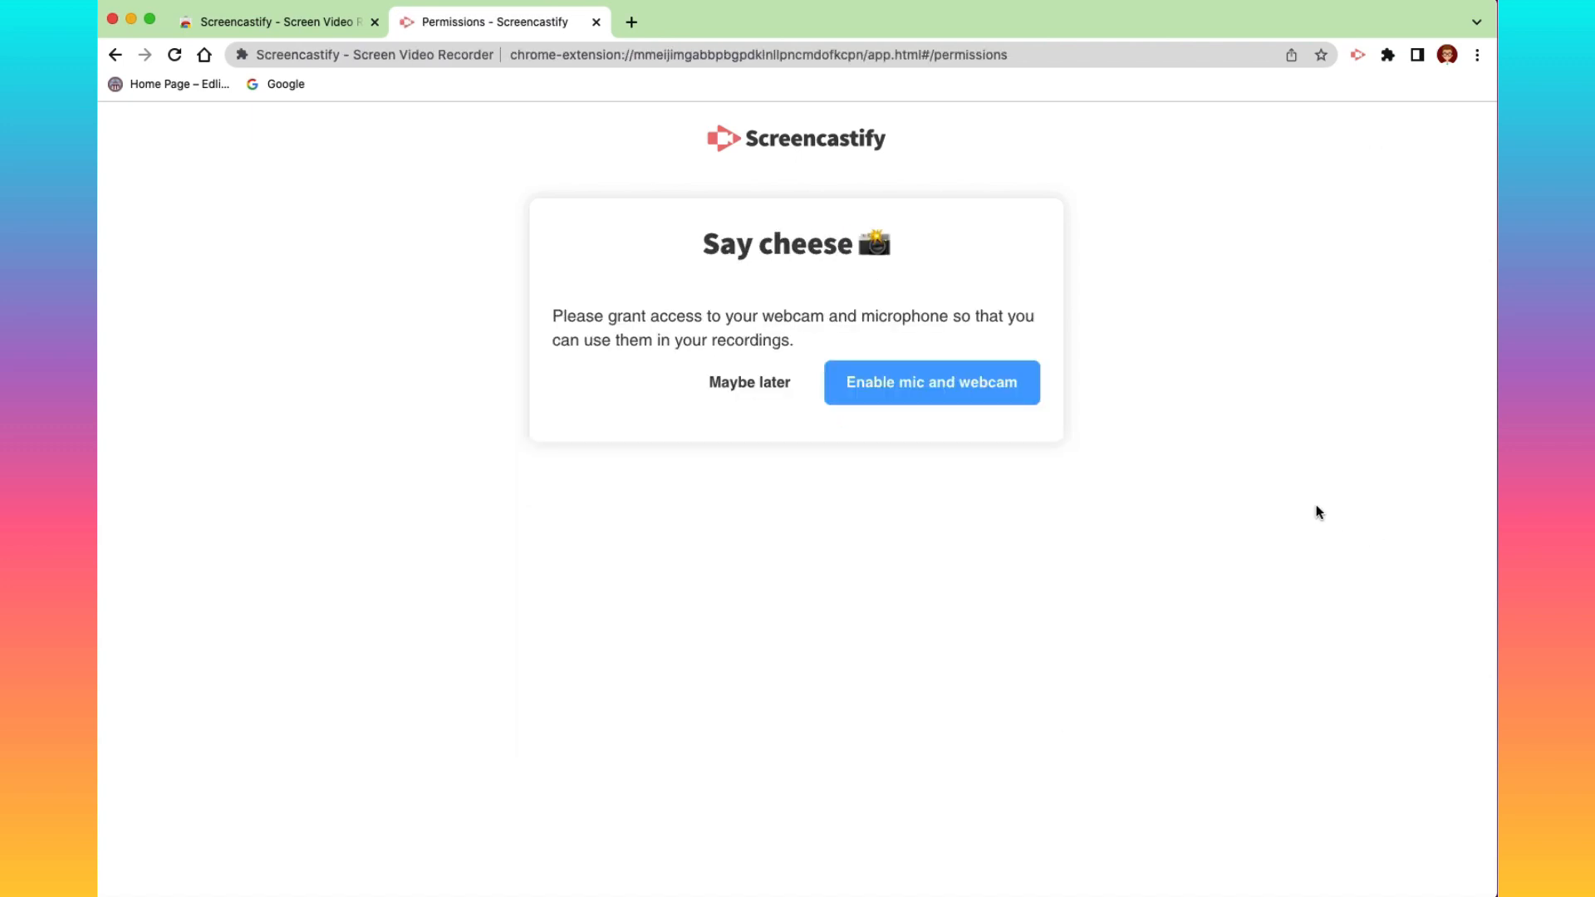
Enable microphone and webcam access for Screencastify and decline the introductory tour.
{"action": "left_click", "coordinate": [865, 402]}
{"action": "left_click", "coordinate": [490, 214]}
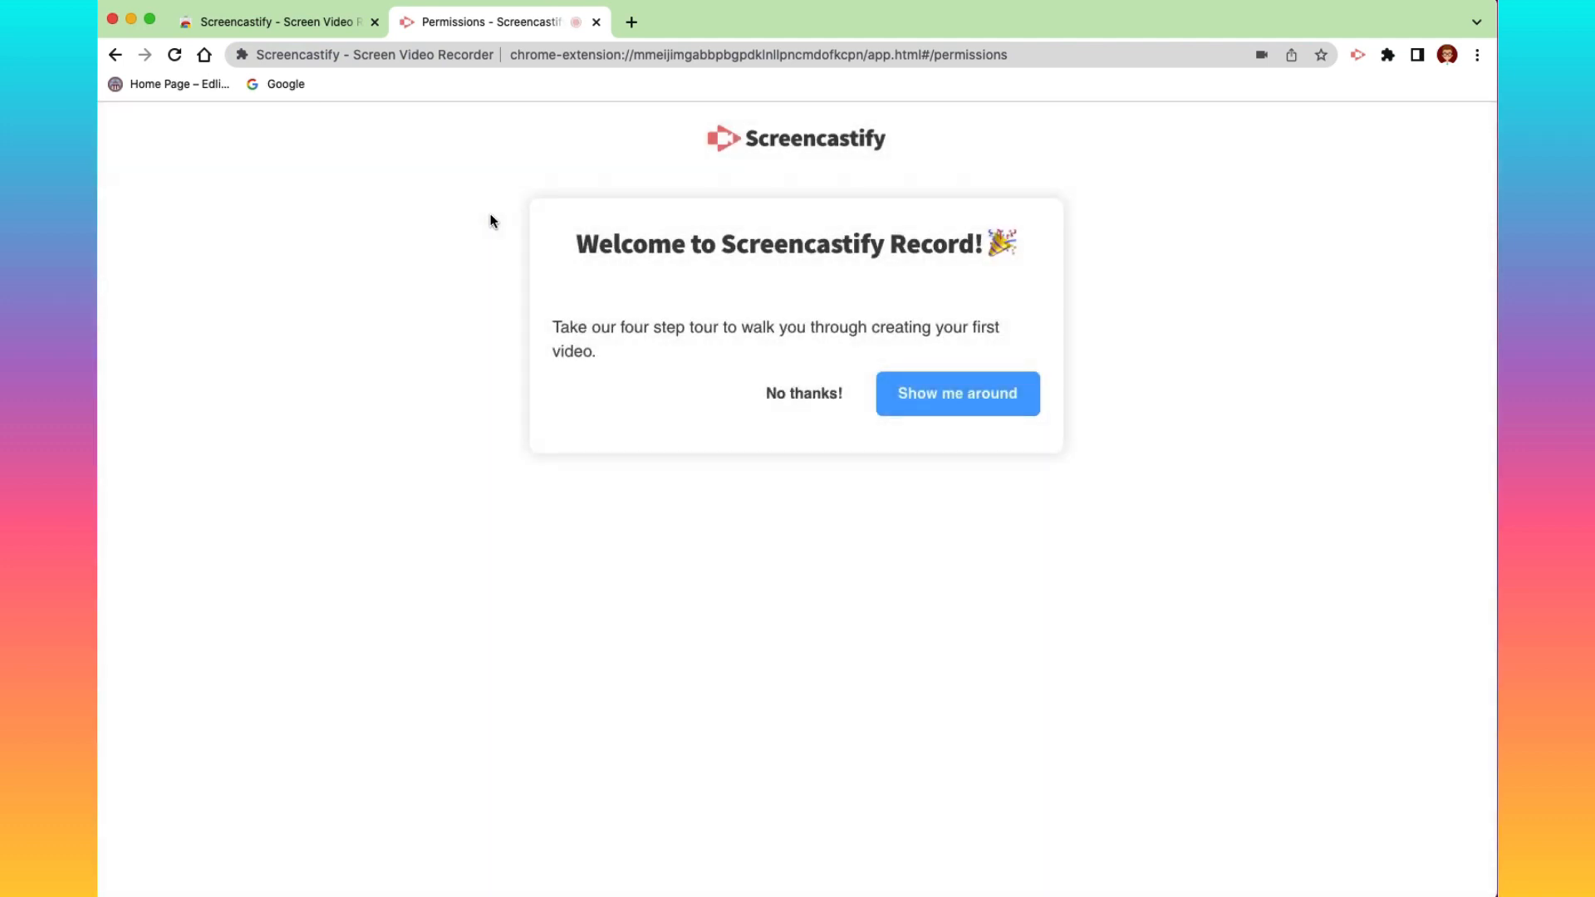
{"action": "left_click", "coordinate": [799, 395]}
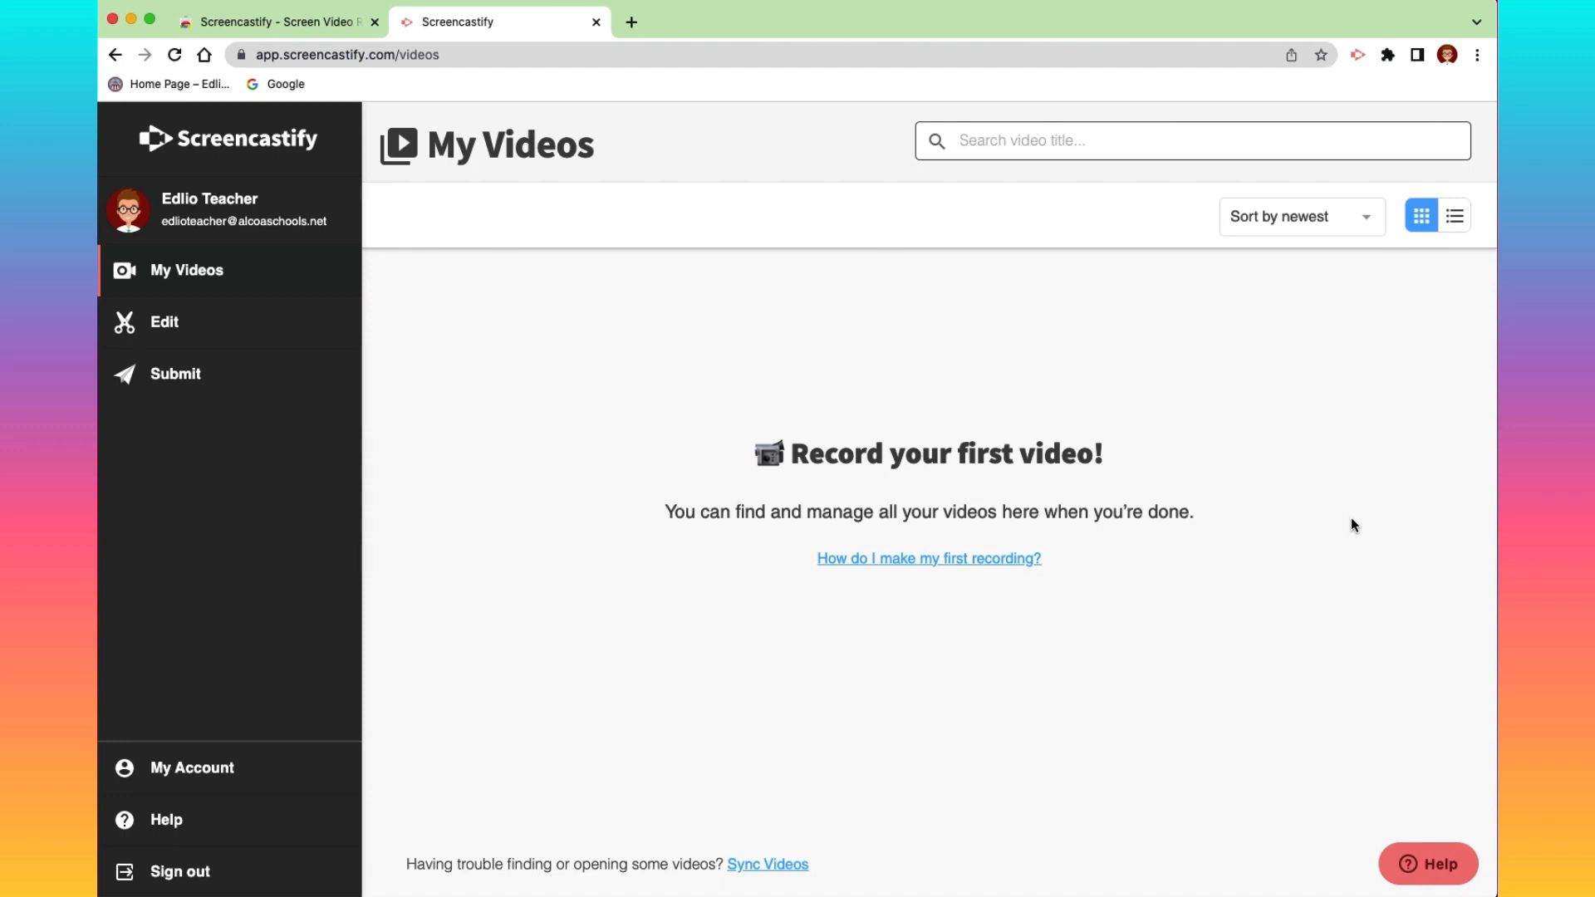
Open the My Account page in Screencastify, and open the recorder extension's Options.
{"action": "left_click", "coordinate": [279, 769]}
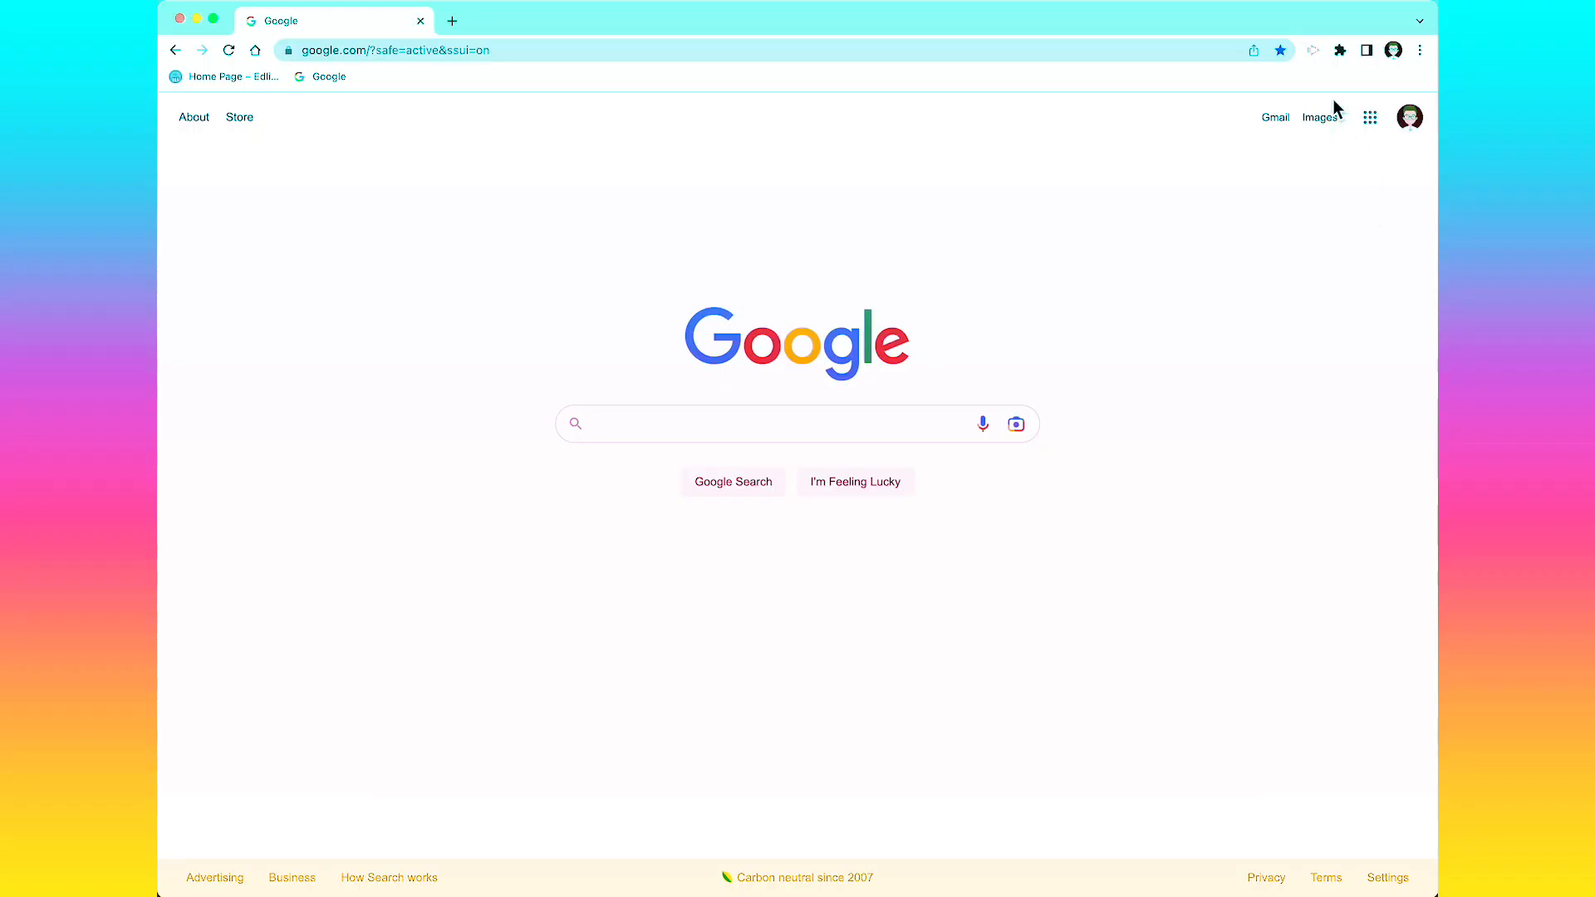
{"action": "left_click", "coordinate": [1314, 52]}
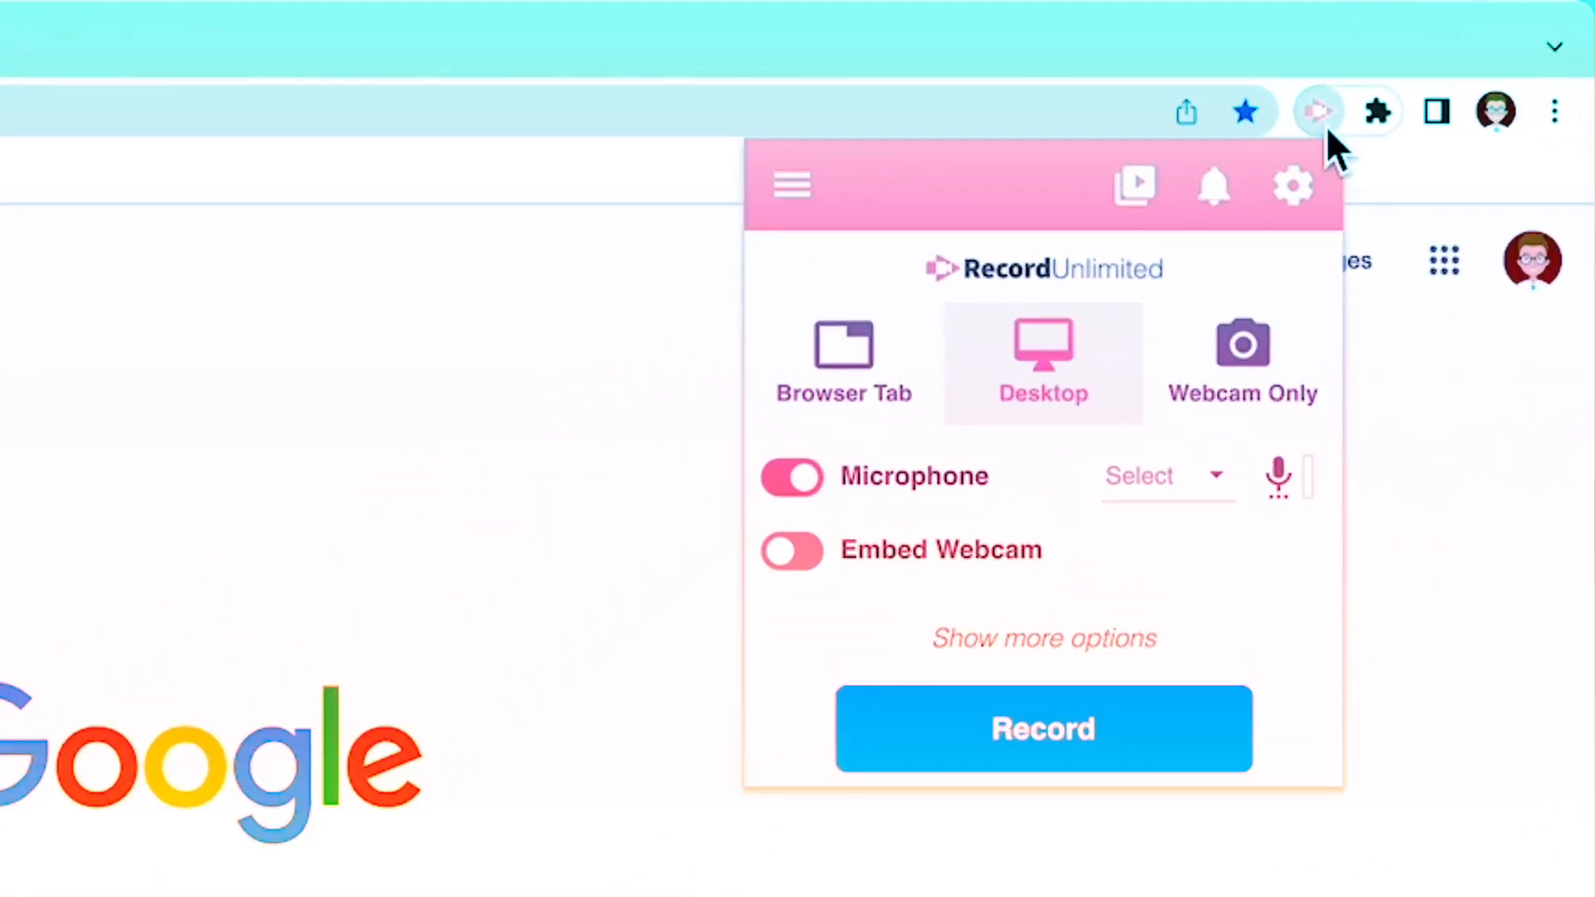
{"action": "left_click", "coordinate": [800, 208]}
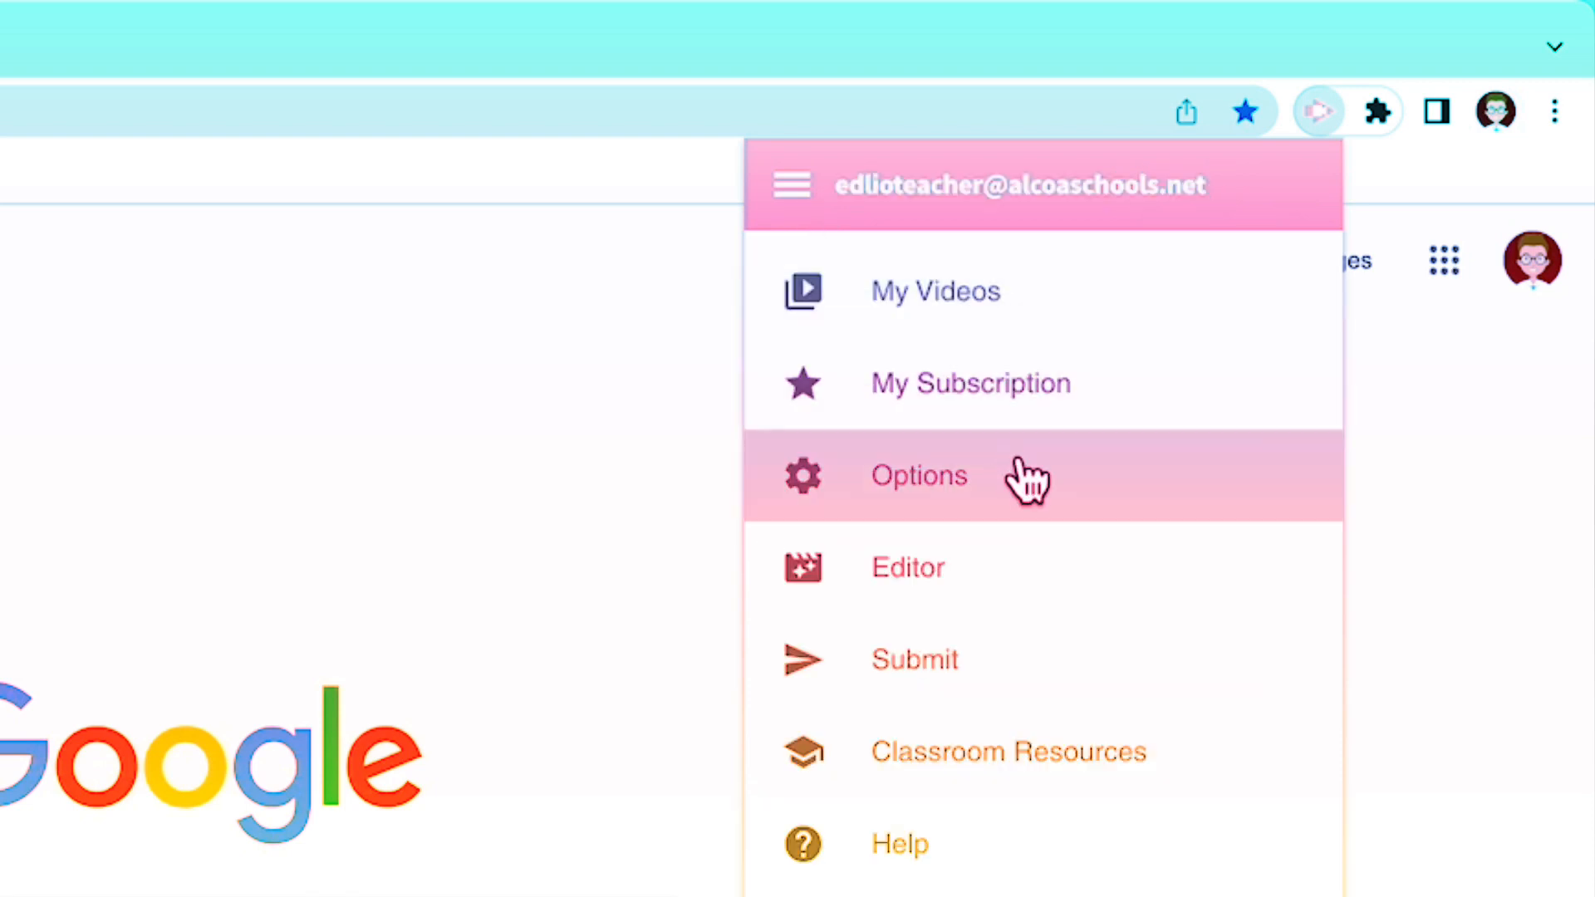
{"action": "left_click", "coordinate": [1049, 480]}
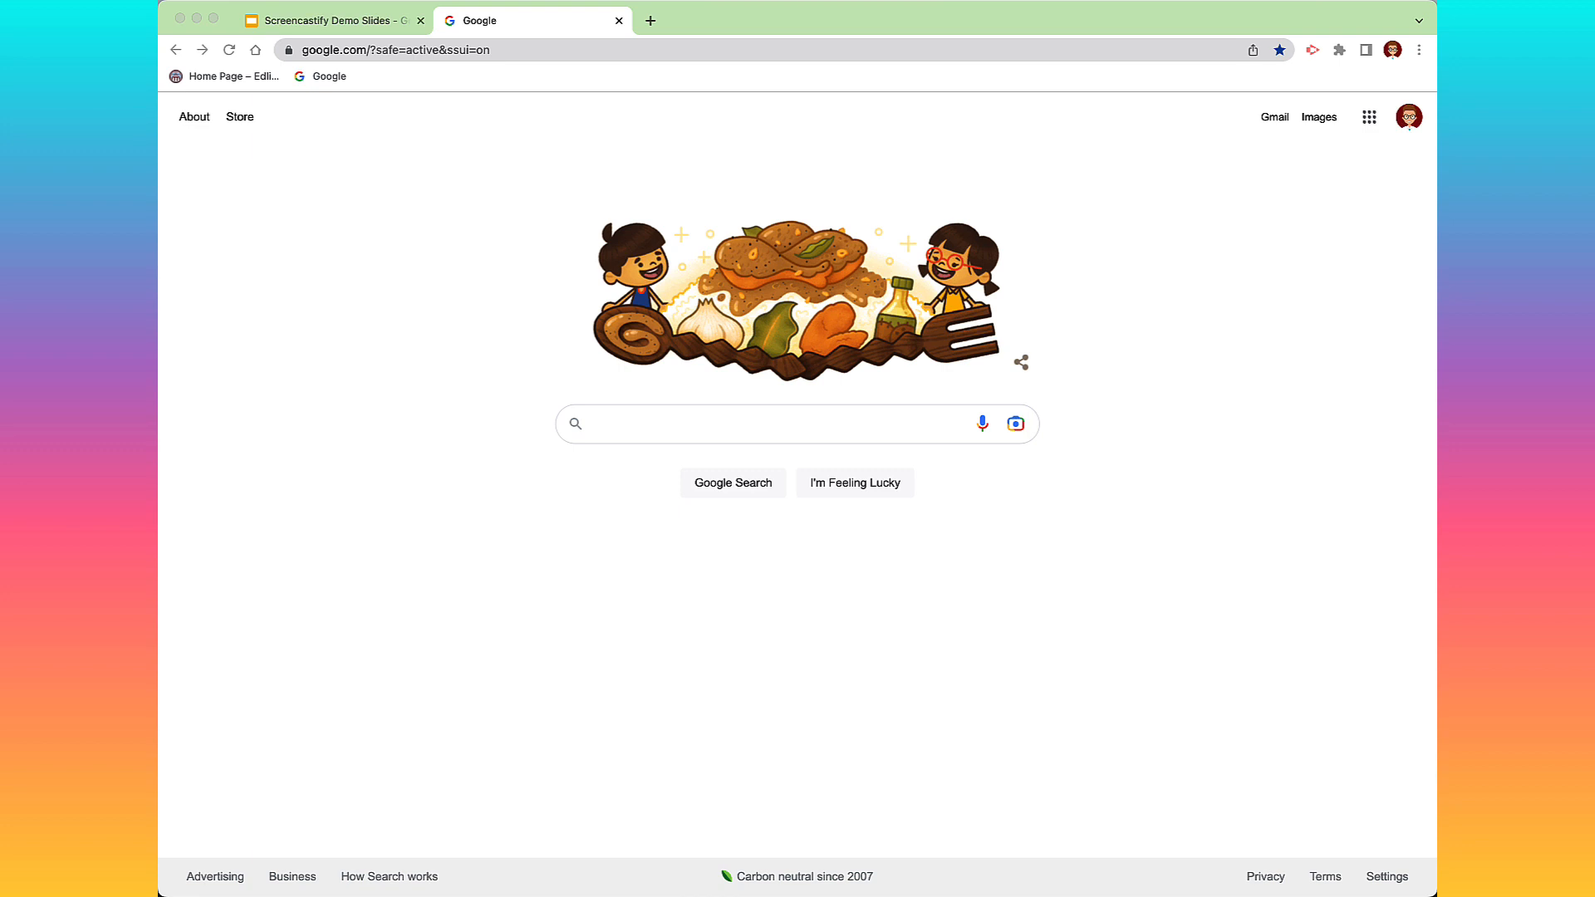
Launch the Screencastify recorder and set the mouse effect to Focus while recording the Maps slide.
{"action": "key", "text": "alt+shift+s"}
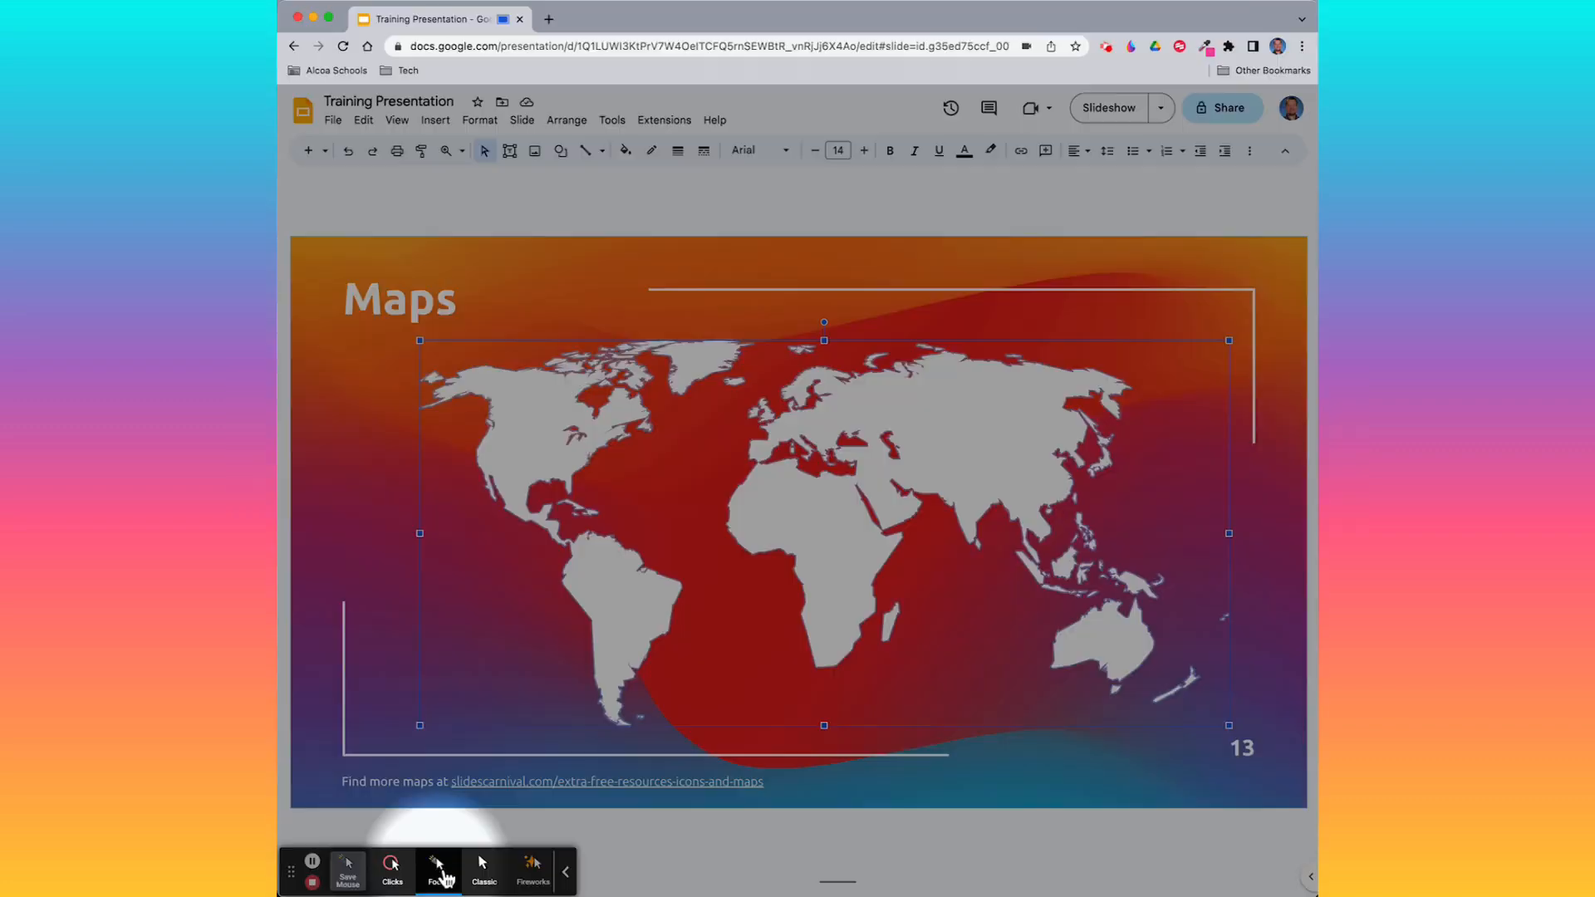
{"action": "left_click", "coordinate": [438, 868]}
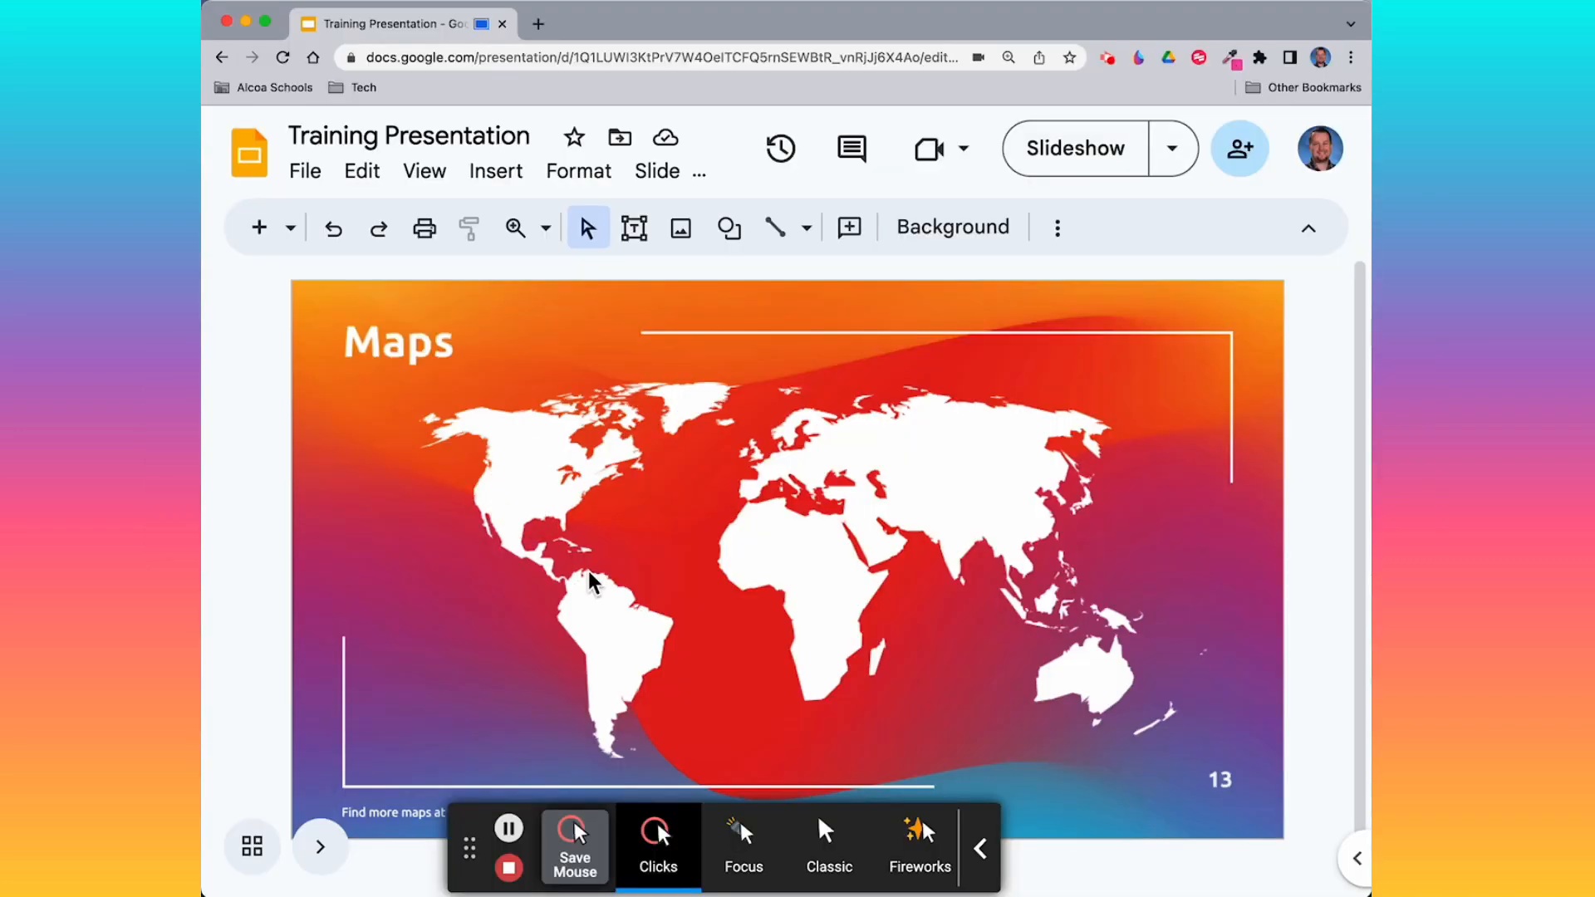
{"action": "left_click", "coordinate": [744, 848]}
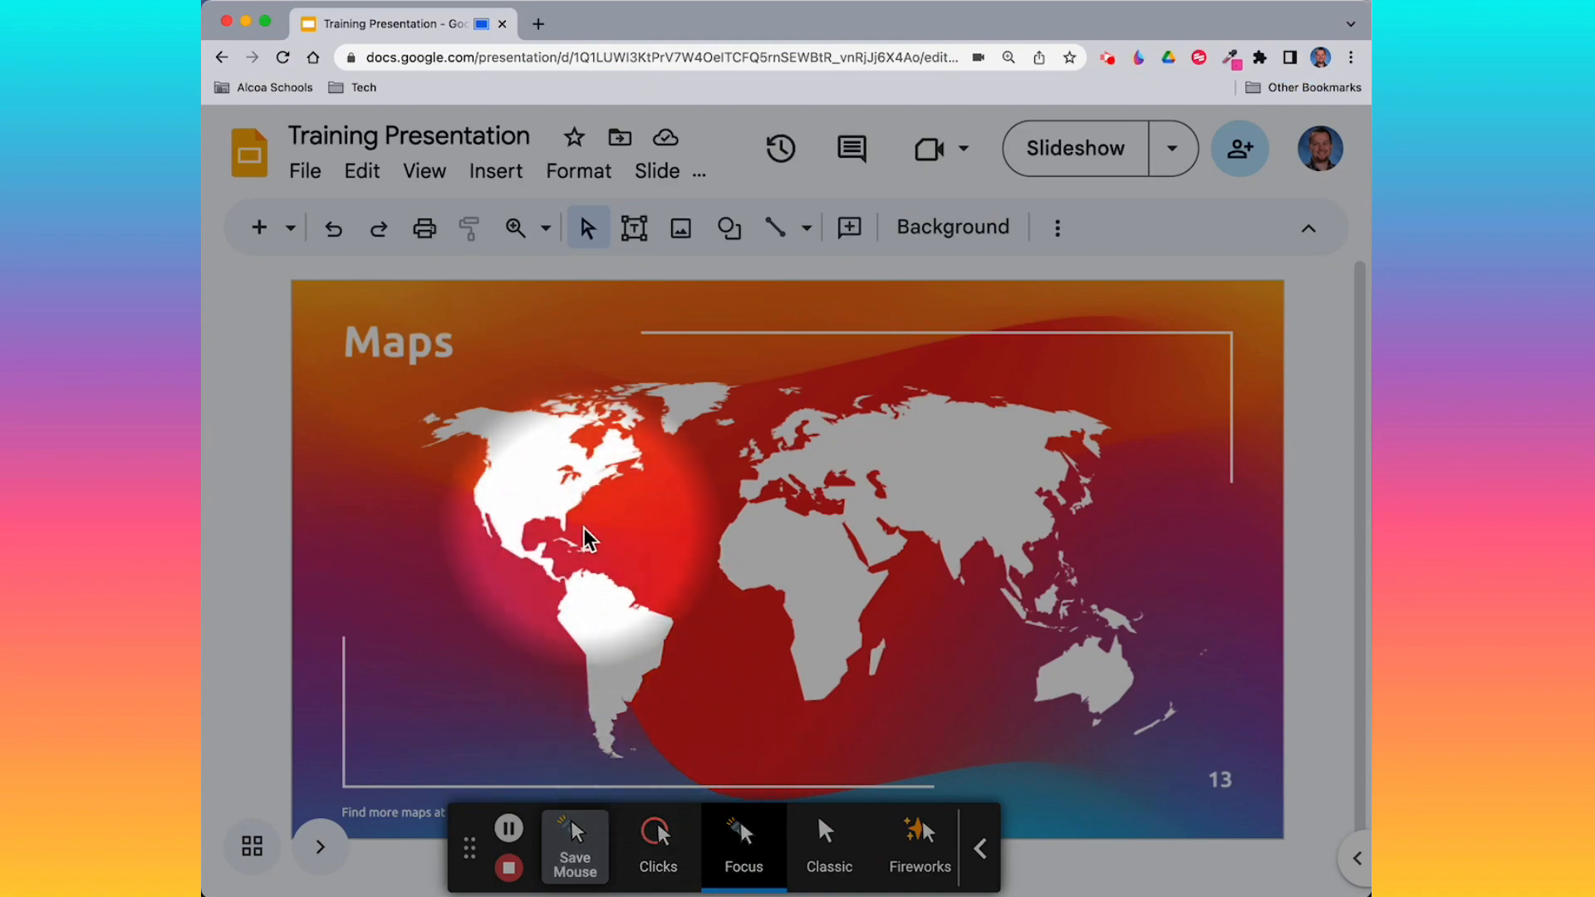
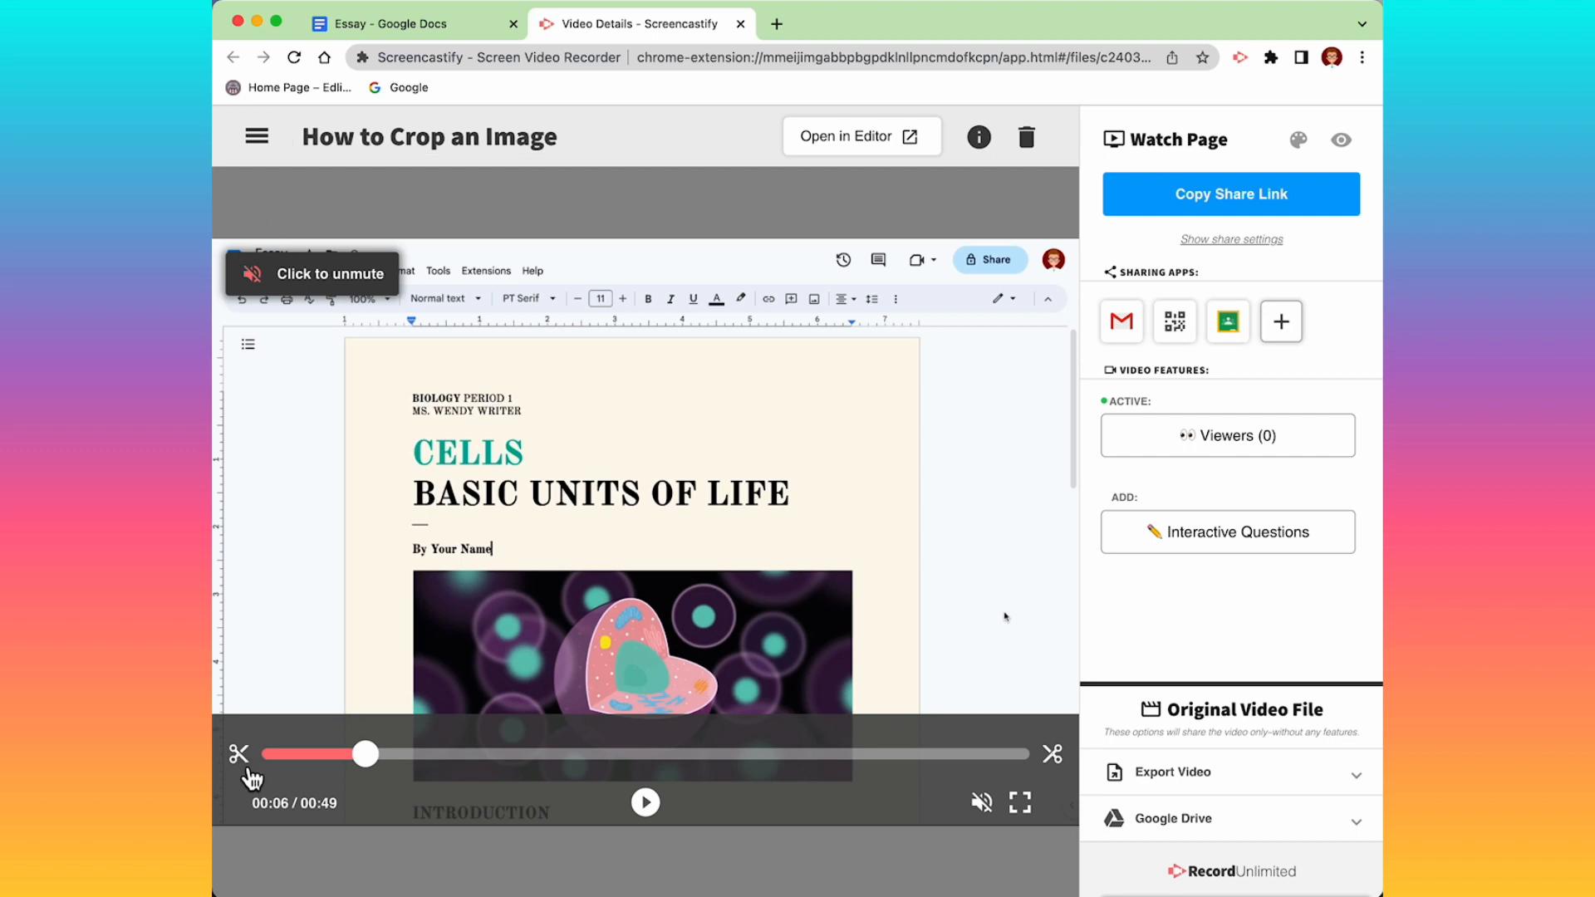
Trim the How to Crop an Image video to the section from 00:11 to 00:40 and save the trim.
{"action": "left_click", "coordinate": [241, 756]}
{"action": "left_click_drag", "start_coordinate": [252, 766], "coordinate": [436, 773]}
{"action": "left_click_drag", "start_coordinate": [1053, 754], "coordinate": [920, 768]}
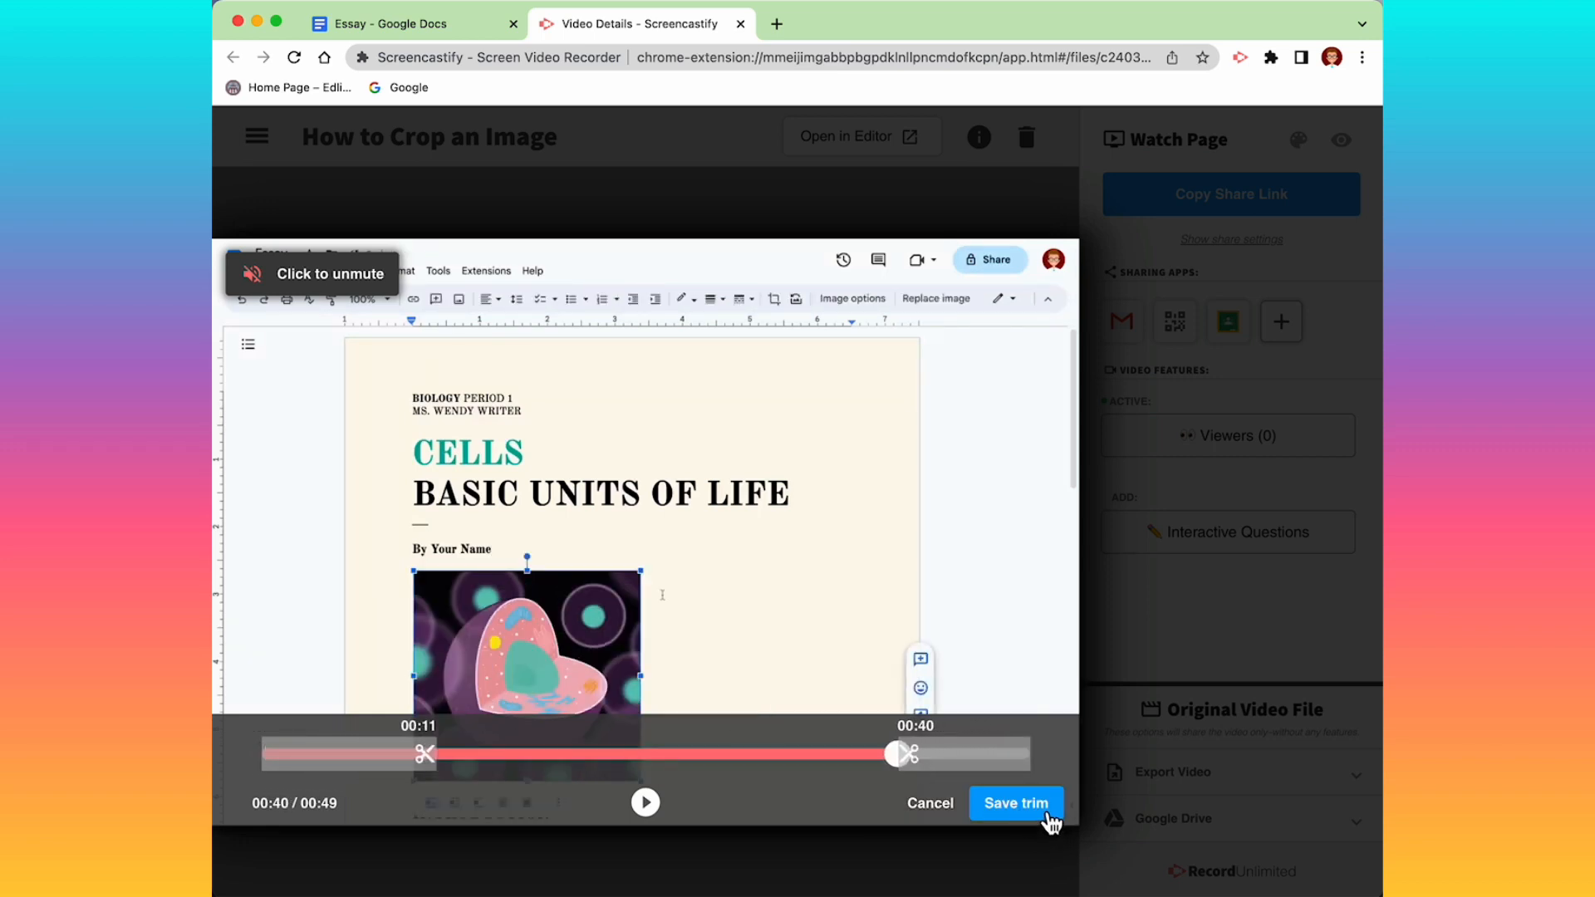
{"action": "left_click", "coordinate": [1015, 803]}
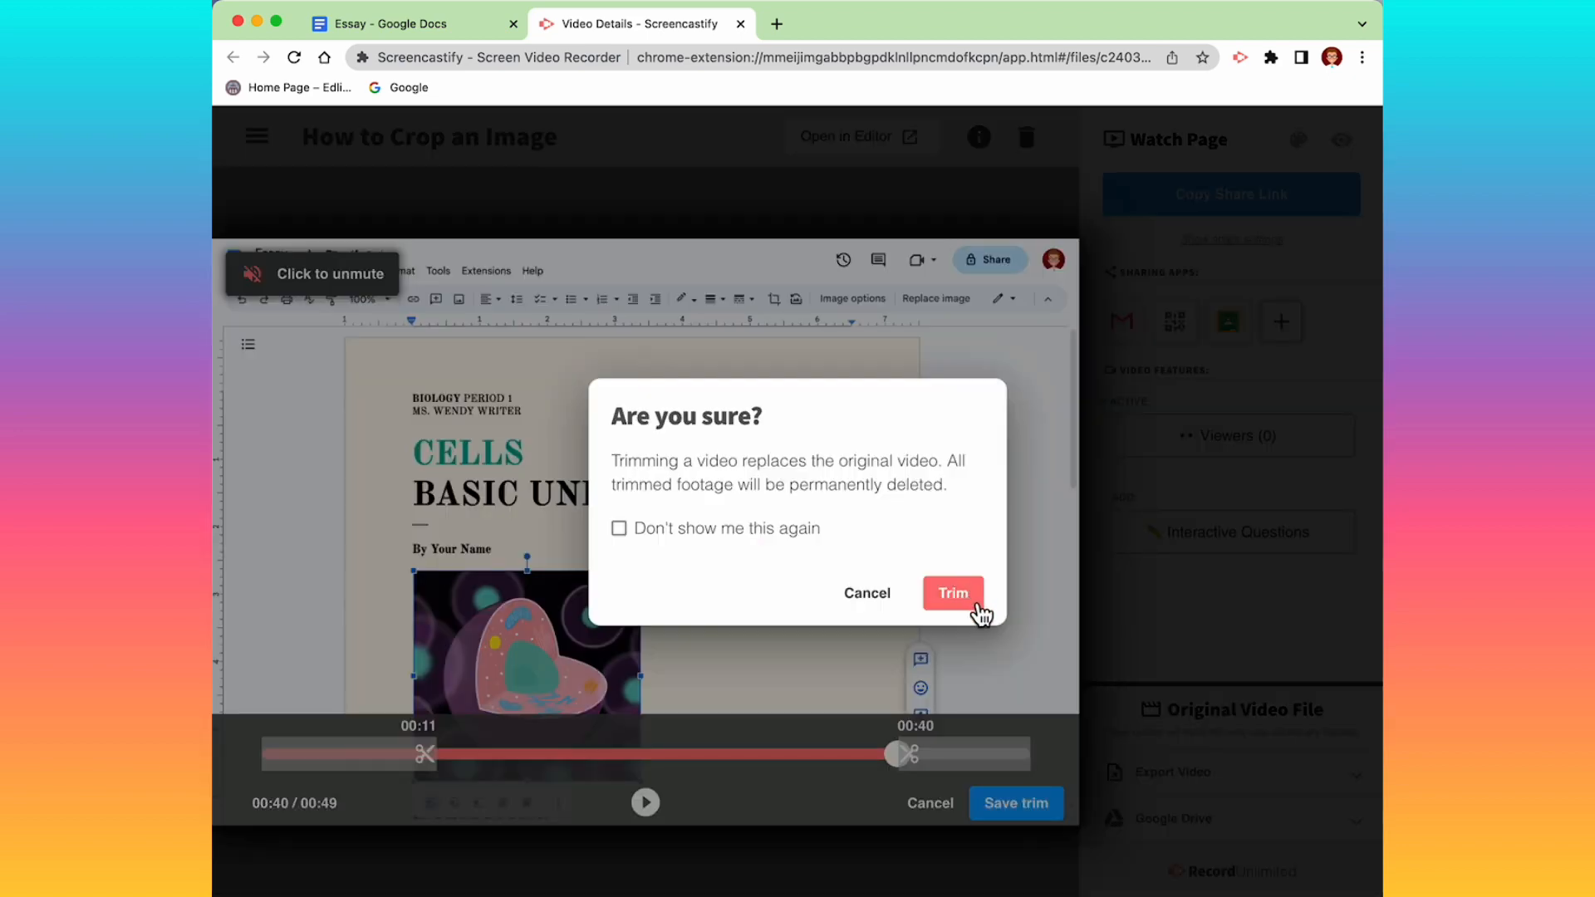
{"action": "left_click", "coordinate": [953, 594]}
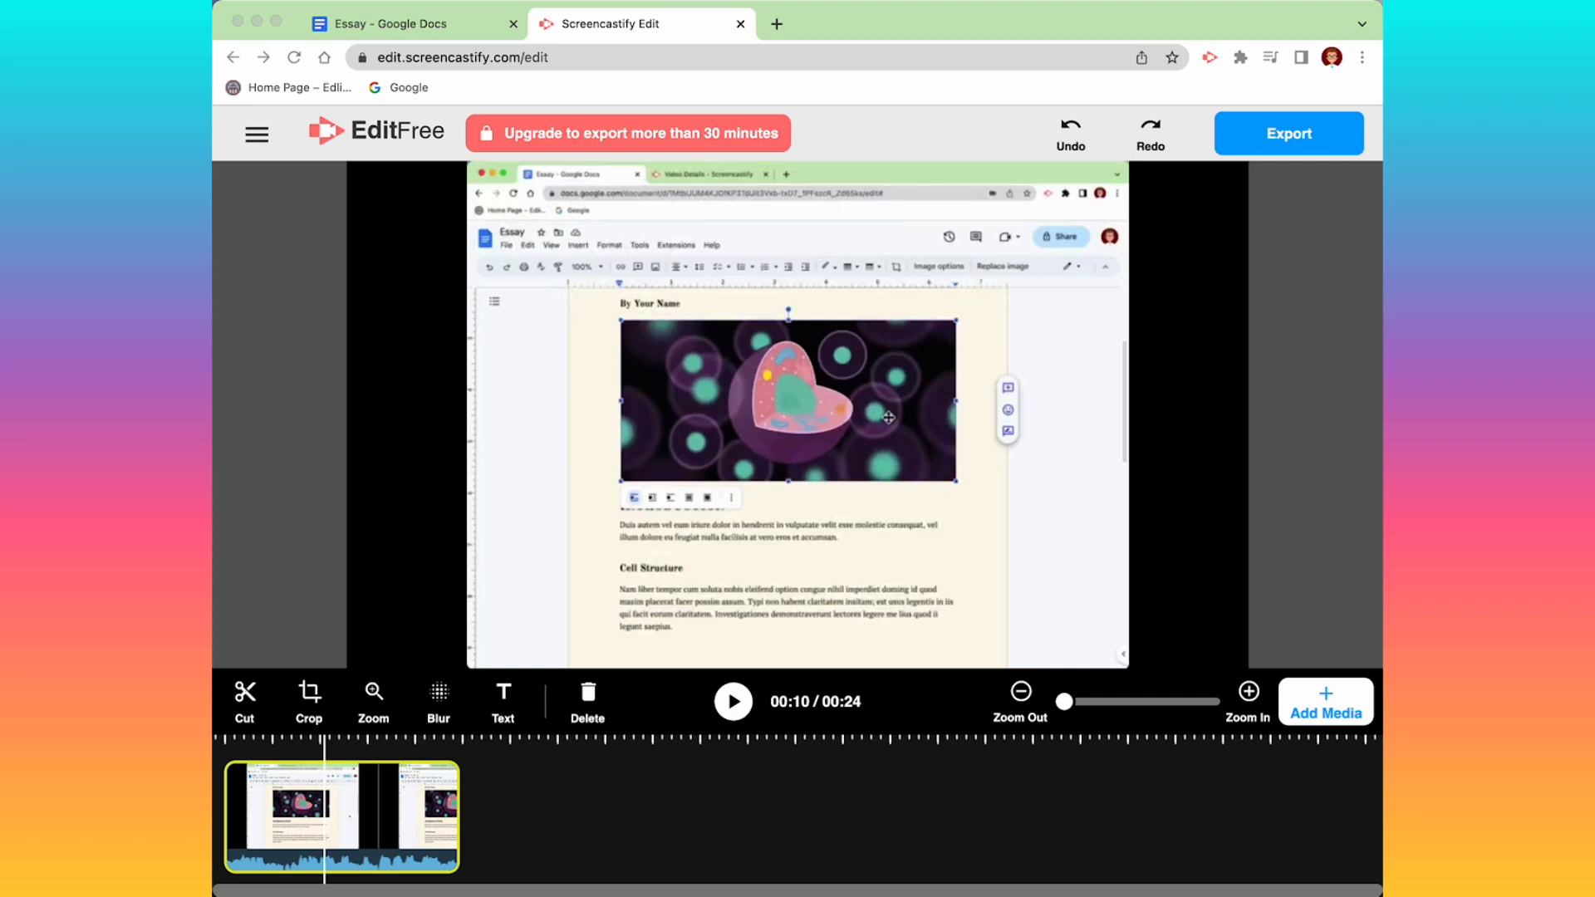
Trim the beginning of the timeline clip to bring the video to 00:17, and preview it from the start.
{"action": "left_click", "coordinate": [362, 821]}
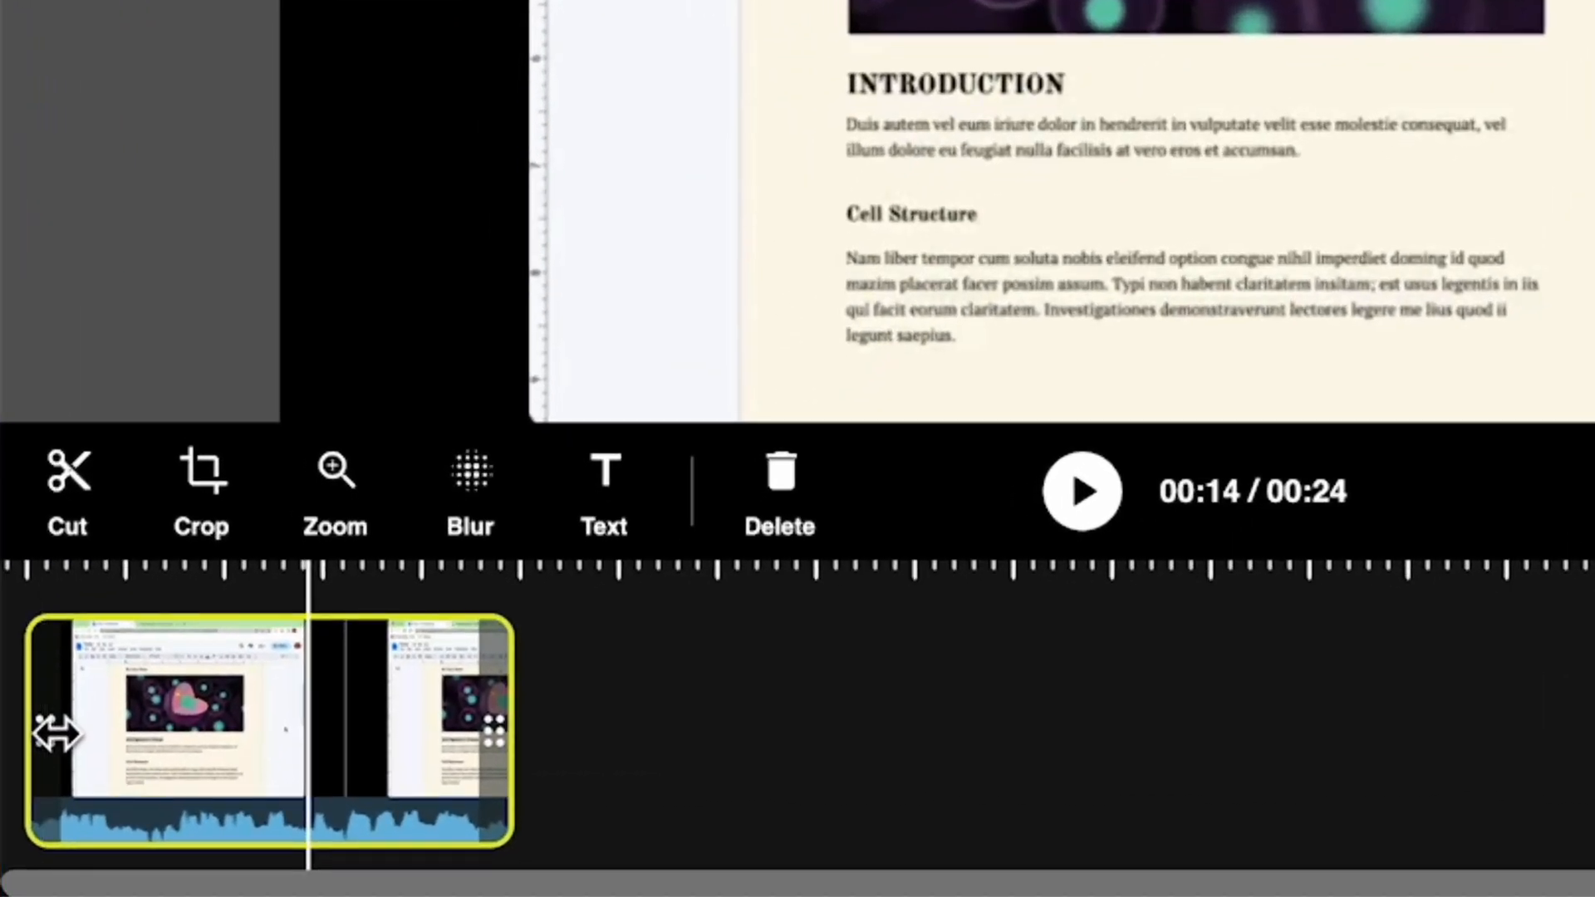
{"action": "left_click_drag", "start_coordinate": [55, 733], "coordinate": [203, 757]}
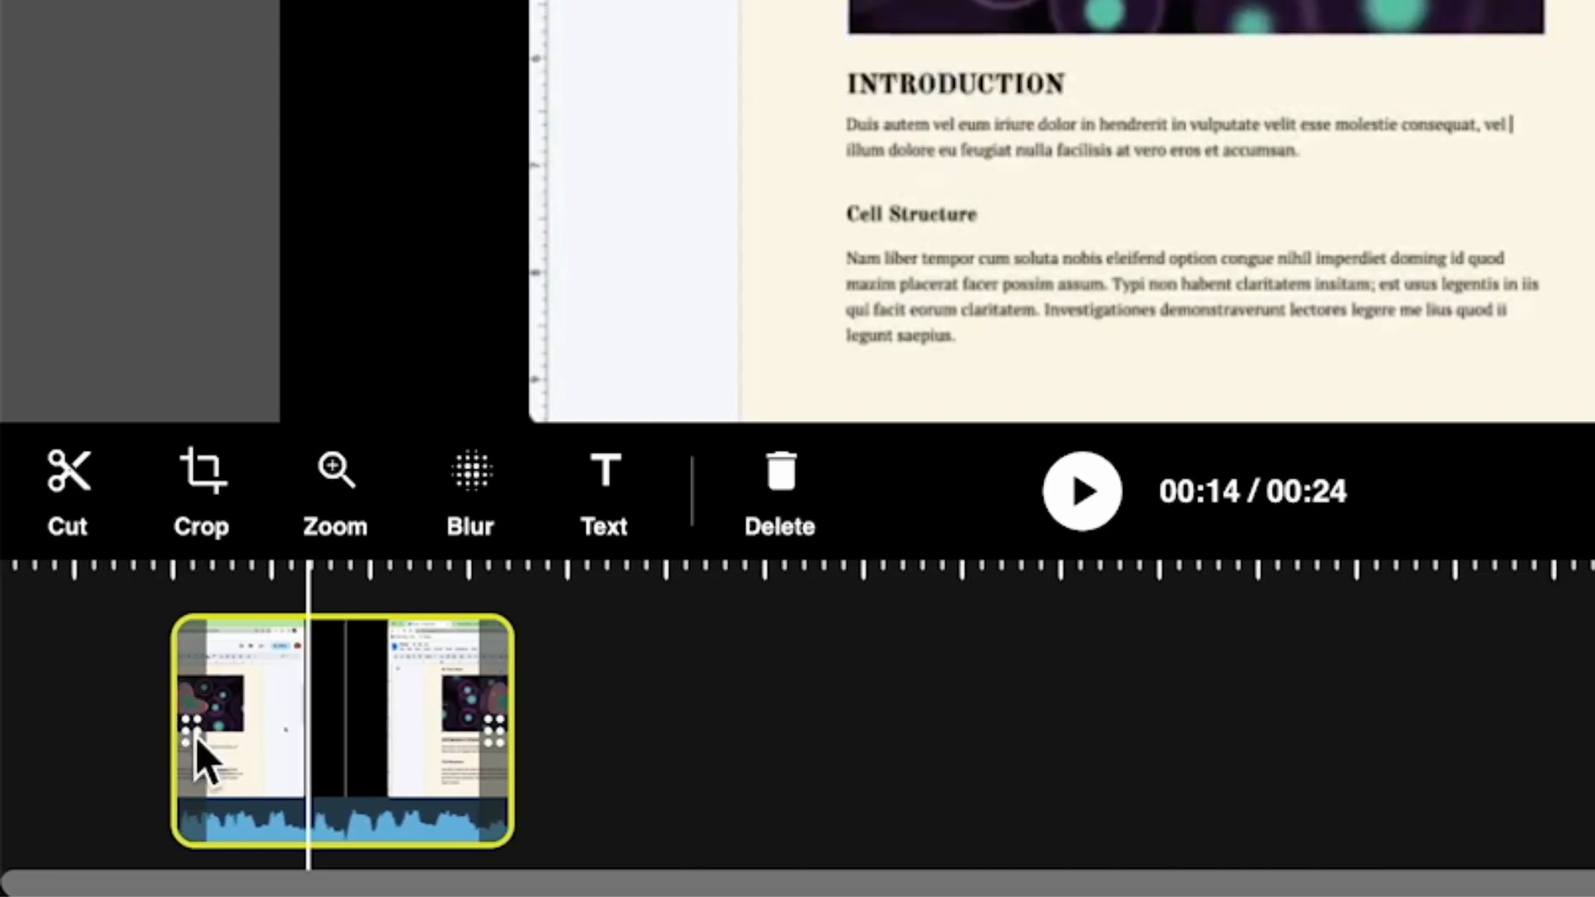
{"action": "left_click", "coordinate": [28, 573]}
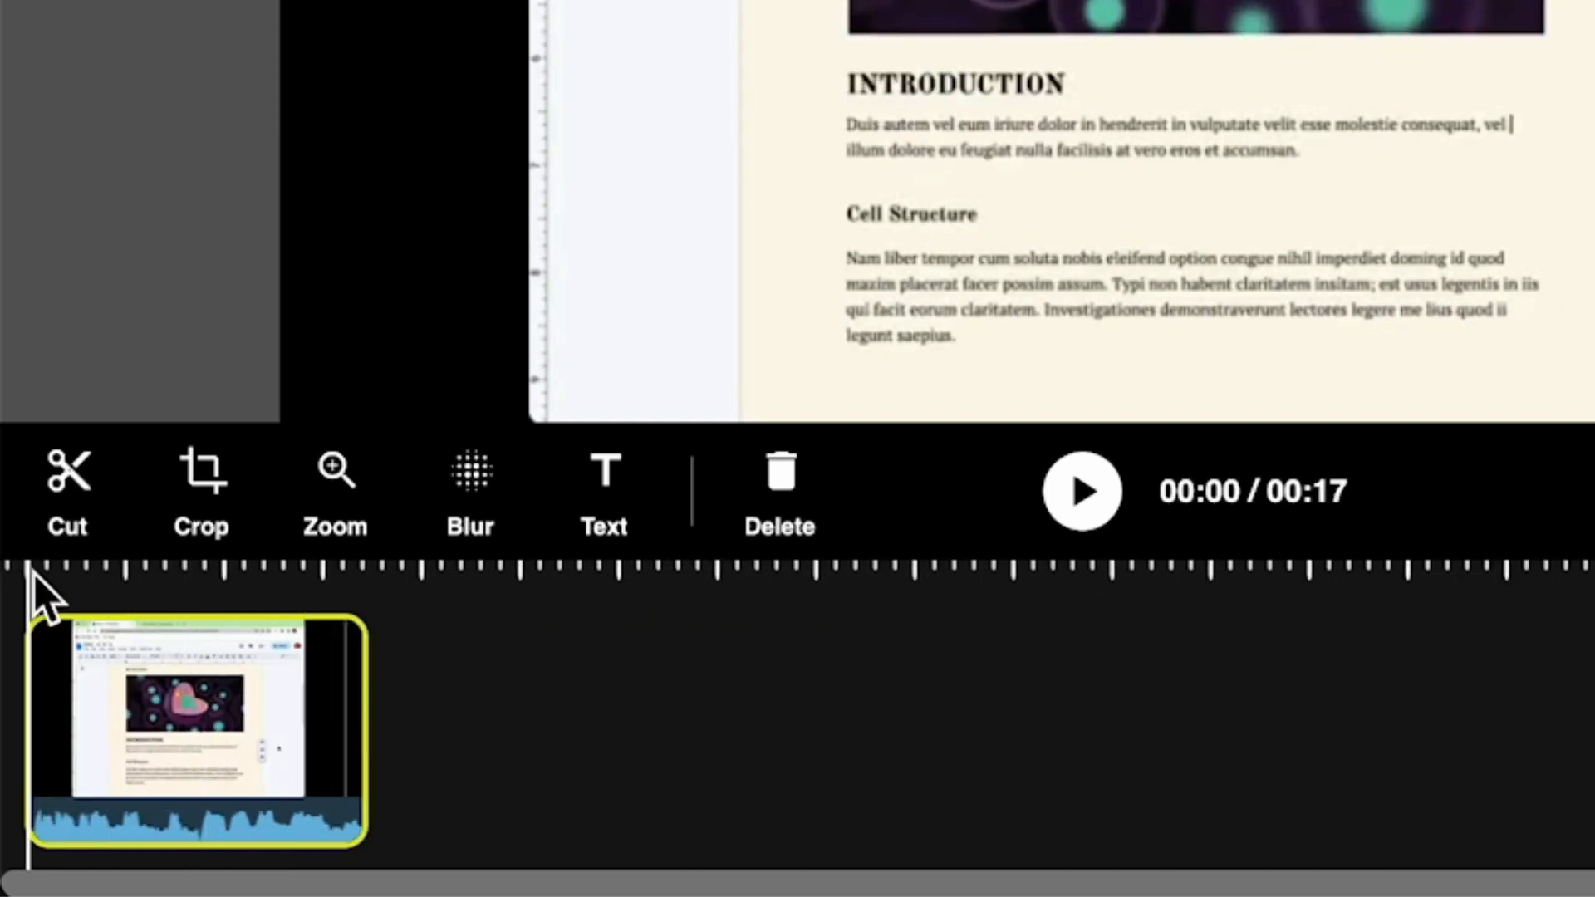
{"action": "left_click", "coordinate": [1090, 522]}
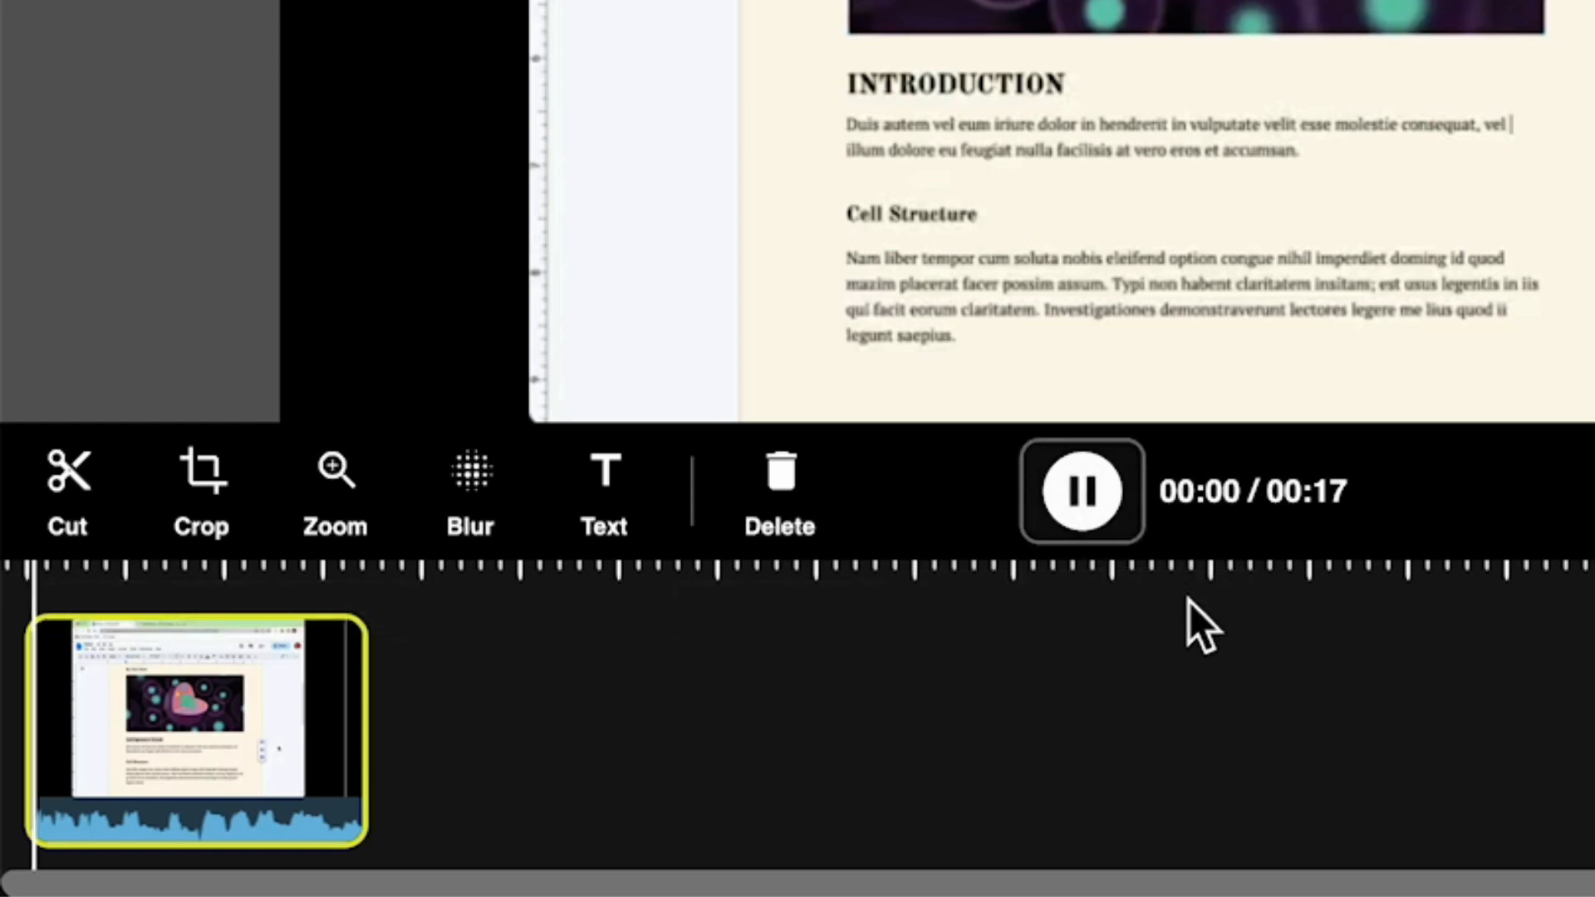
{"action": "left_click", "coordinate": [1114, 516]}
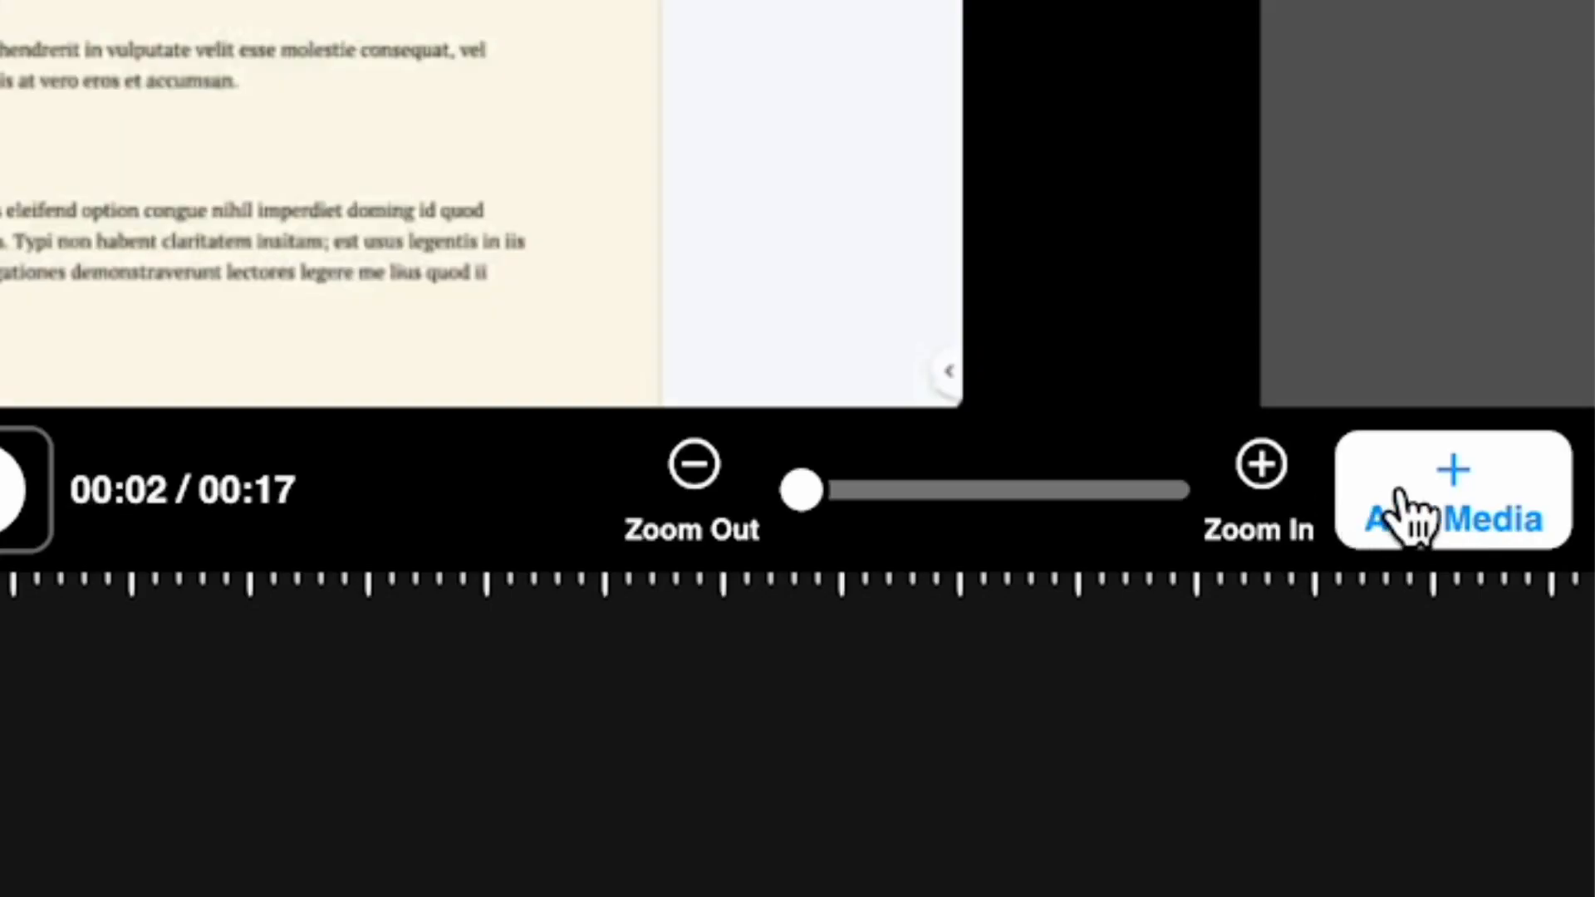
Add a title clip at the start of the timeline, before the video.
{"action": "left_click", "coordinate": [1303, 705]}
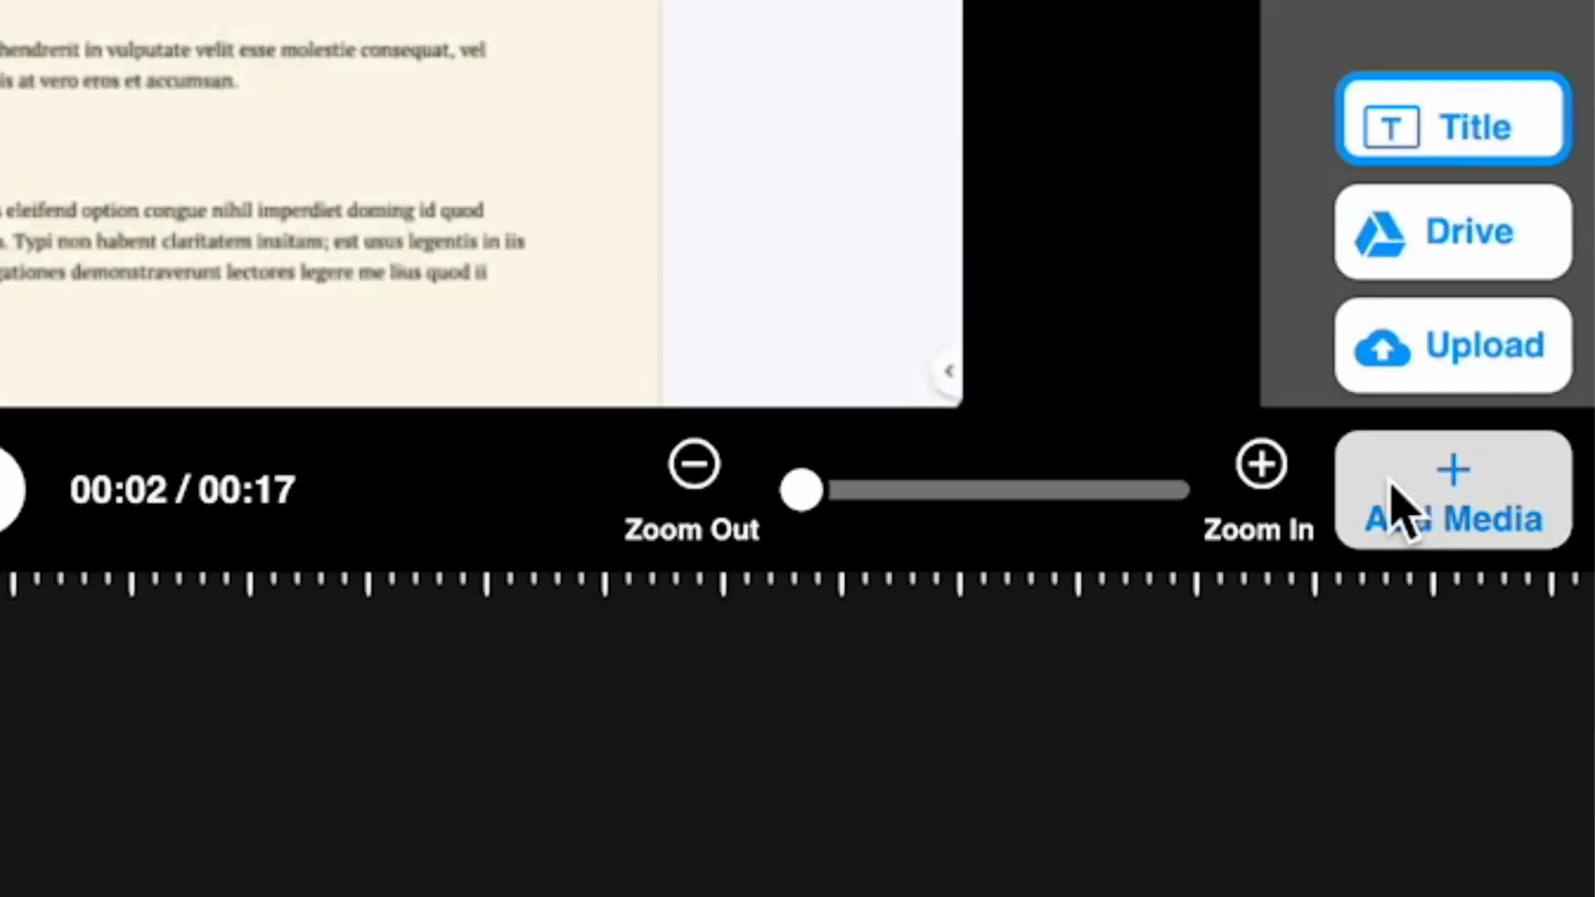
{"action": "left_click", "coordinate": [1452, 137]}
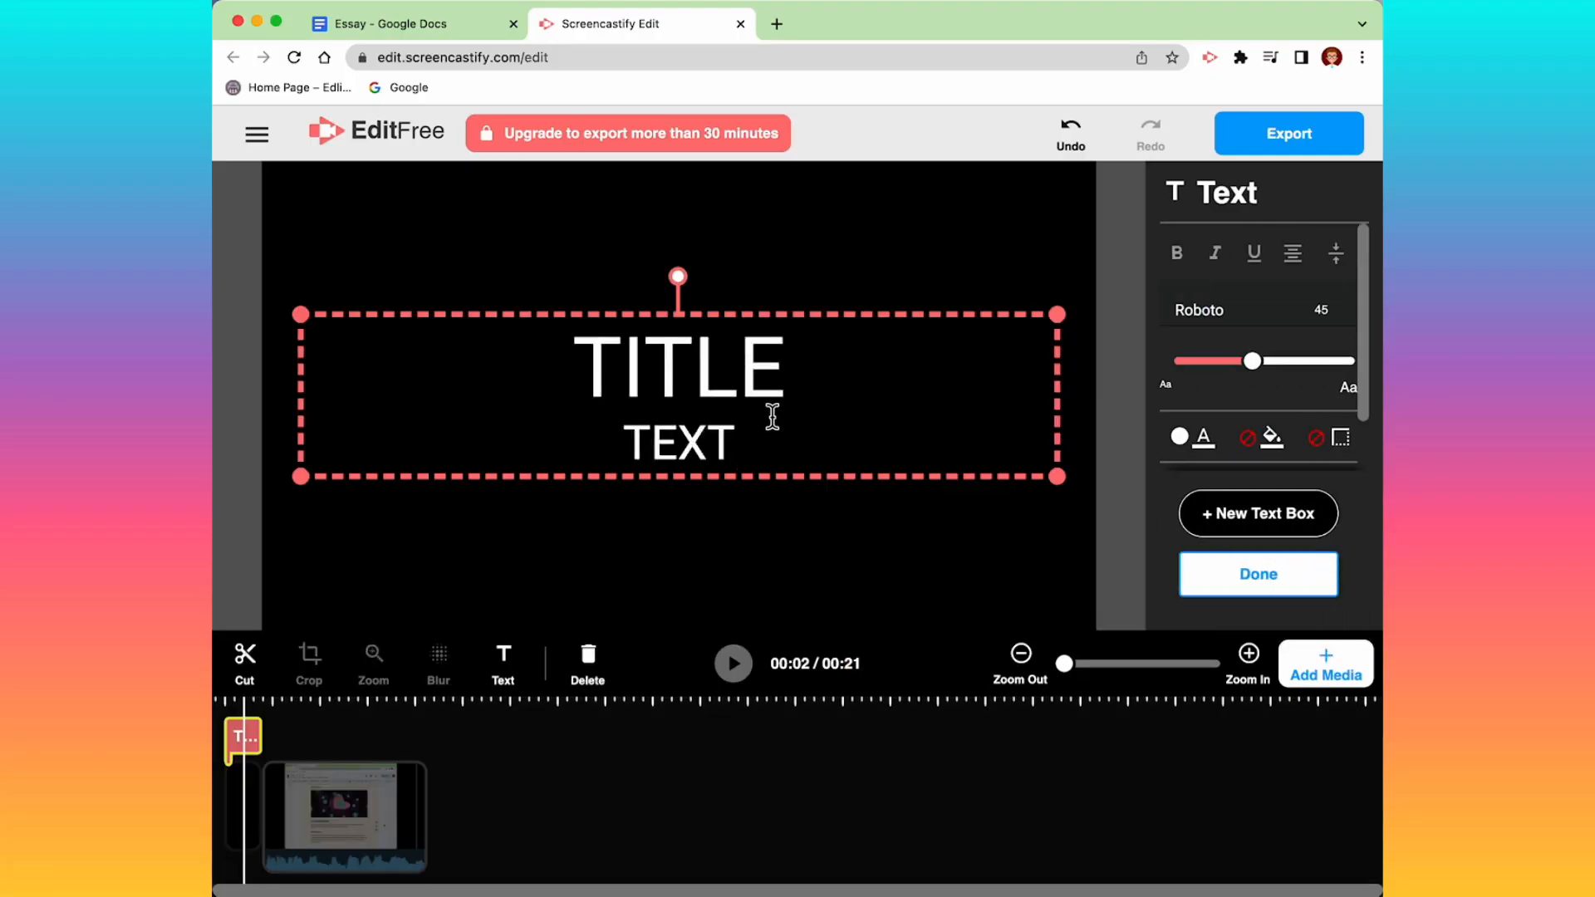
Replace the title clip's text with "Make Edits in Docs" and the presenter's full name below it, and preview the video from the start.
{"action": "double_click", "coordinate": [590, 378]}
{"action": "type", "text": "MAke Edits in Docs"}
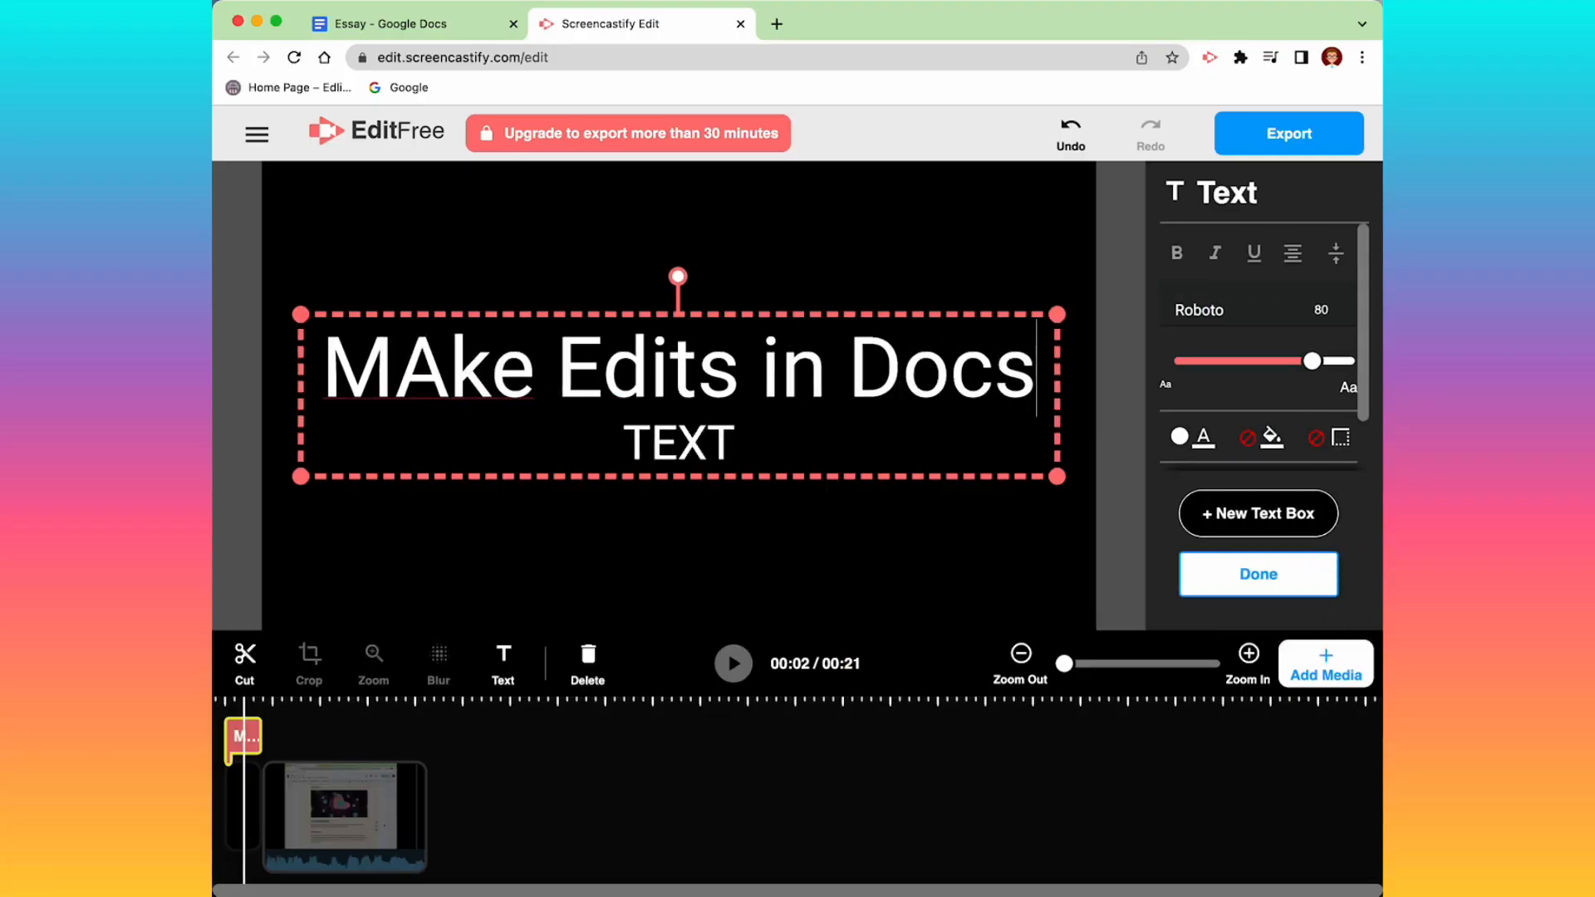
{"action": "left_click", "coordinate": [442, 384]}
{"action": "key", "text": "BackSpace"}
{"action": "type", "text": "a"}
{"action": "double_click", "coordinate": [679, 442]}
{"action": "type", "text": "Tom Larson"}
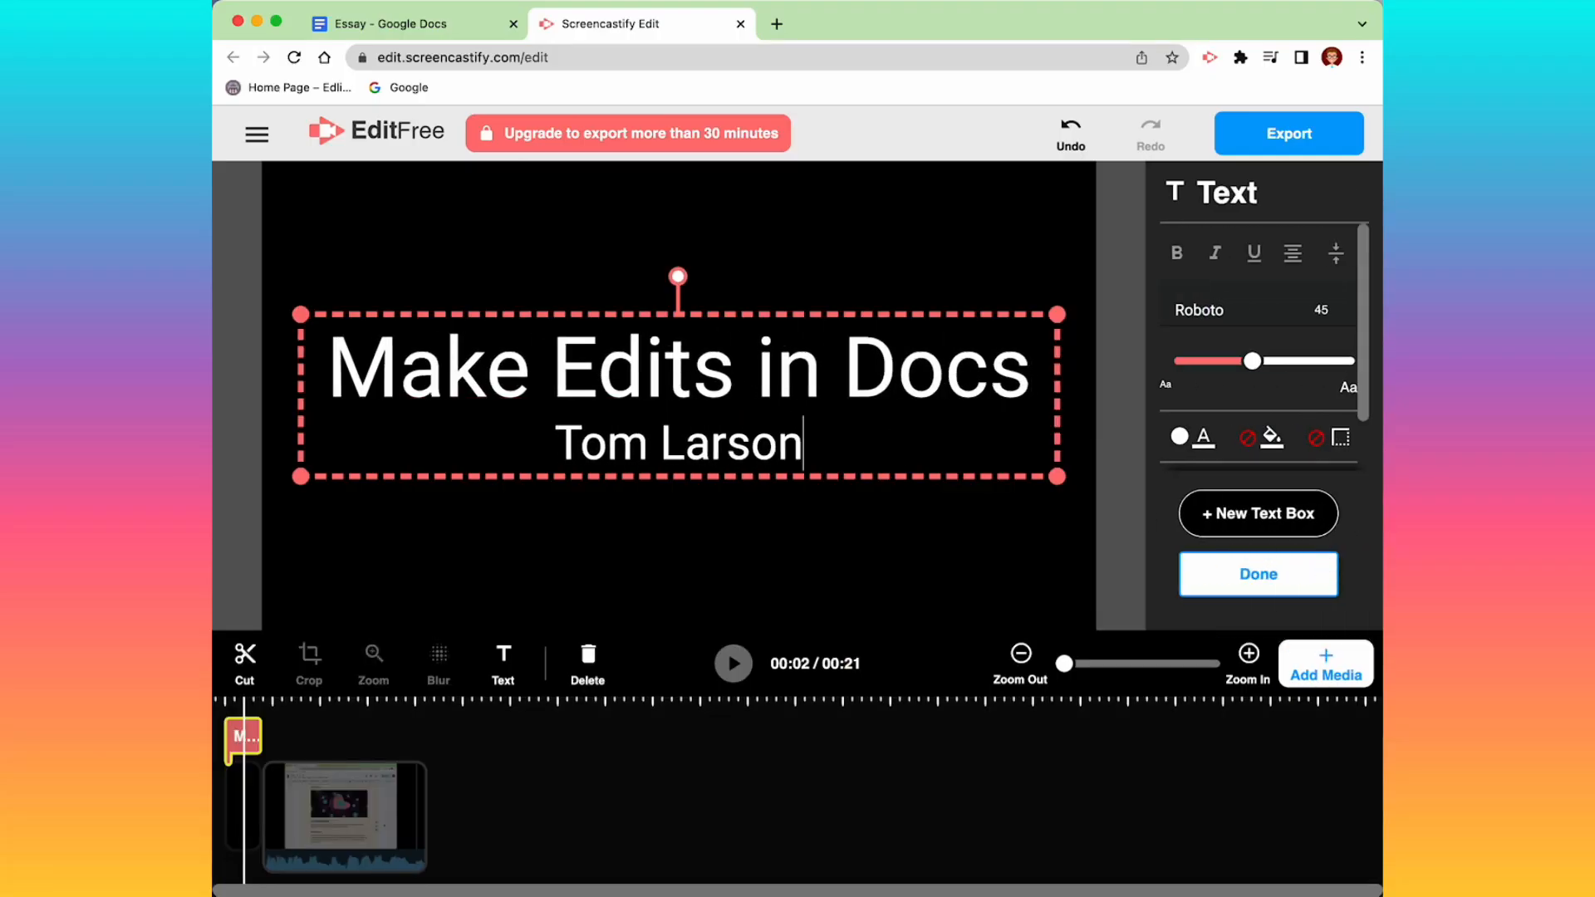
{"action": "left_click", "coordinate": [1256, 575]}
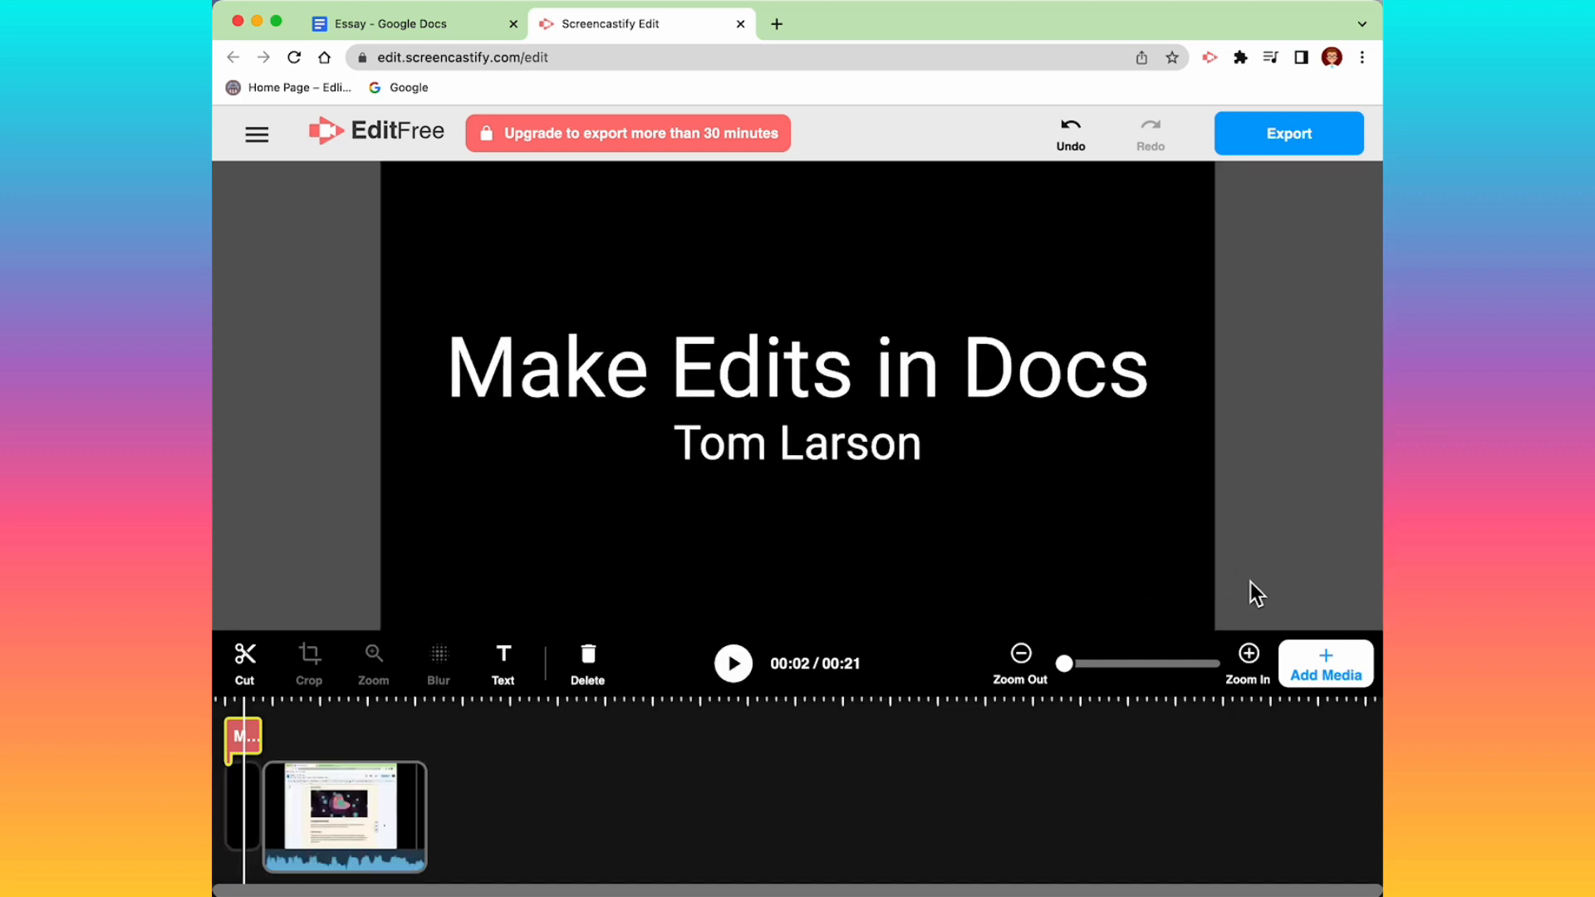
{"action": "left_click", "coordinate": [229, 705]}
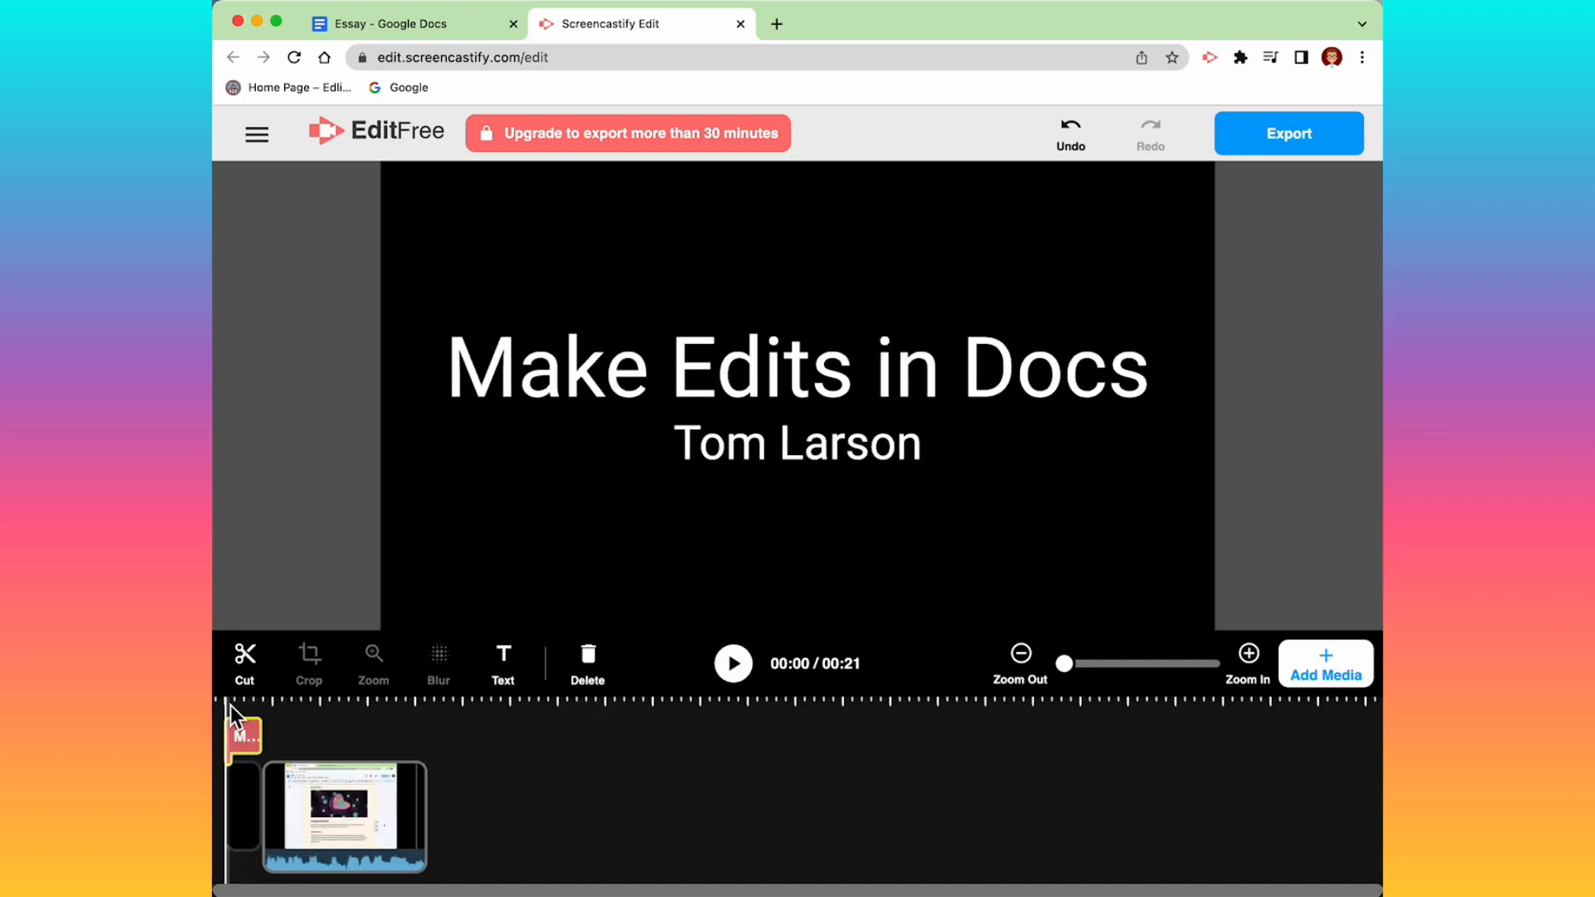
{"action": "left_click", "coordinate": [739, 677]}
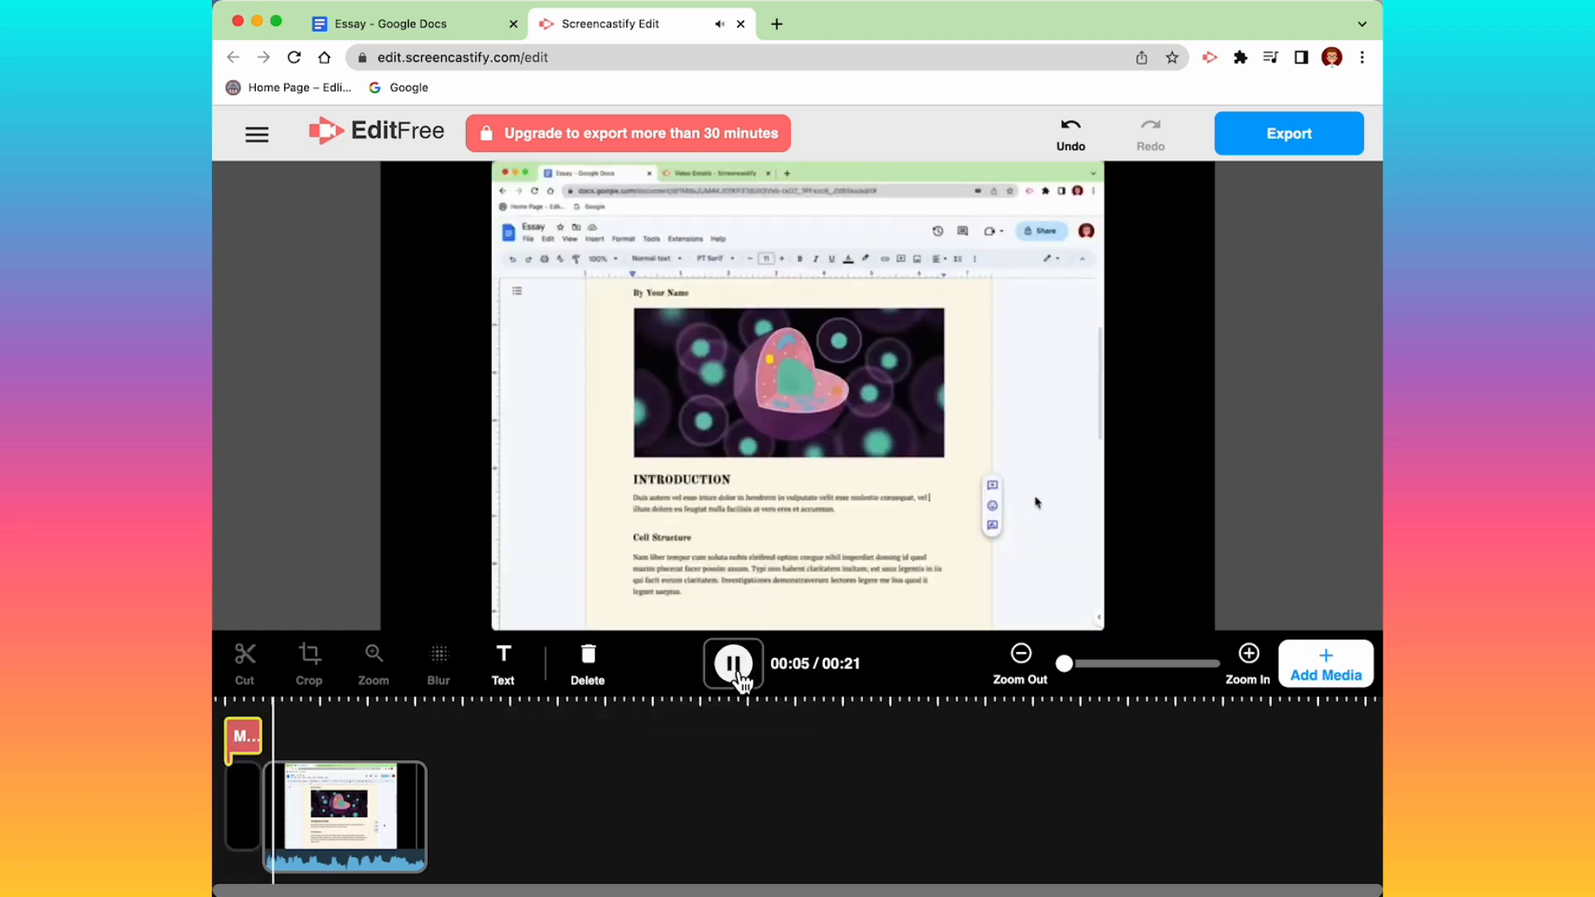
{"action": "left_click", "coordinate": [739, 676]}
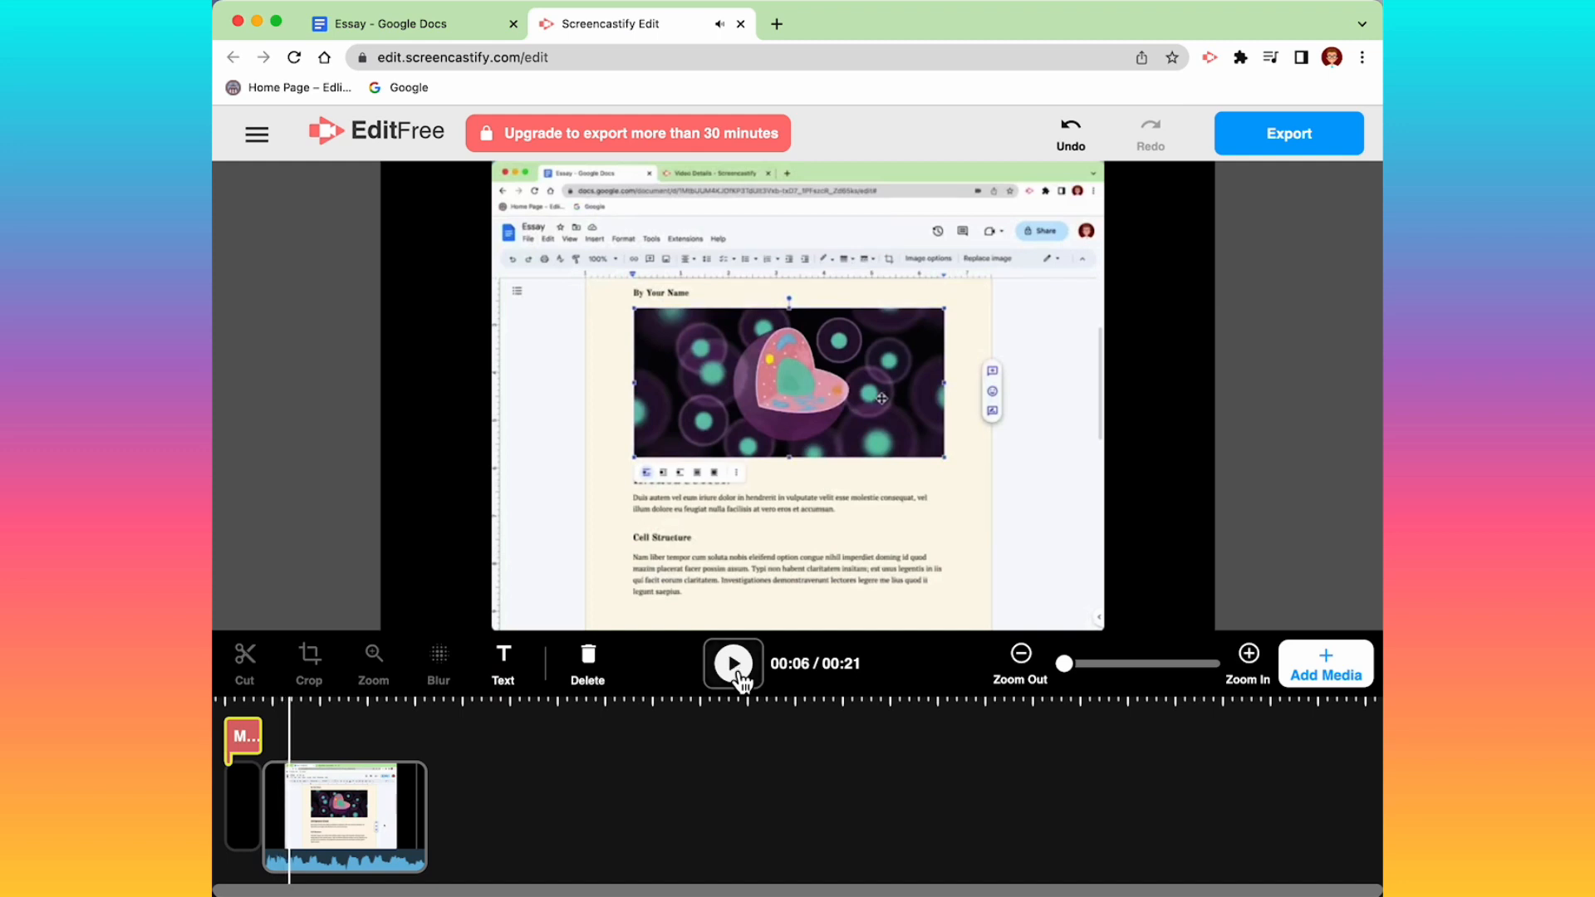
Add a zoom effect to the video clip at 00:08, framed tightly around the crop icon in the recorded Docs toolbar.
{"action": "left_click", "coordinate": [304, 768]}
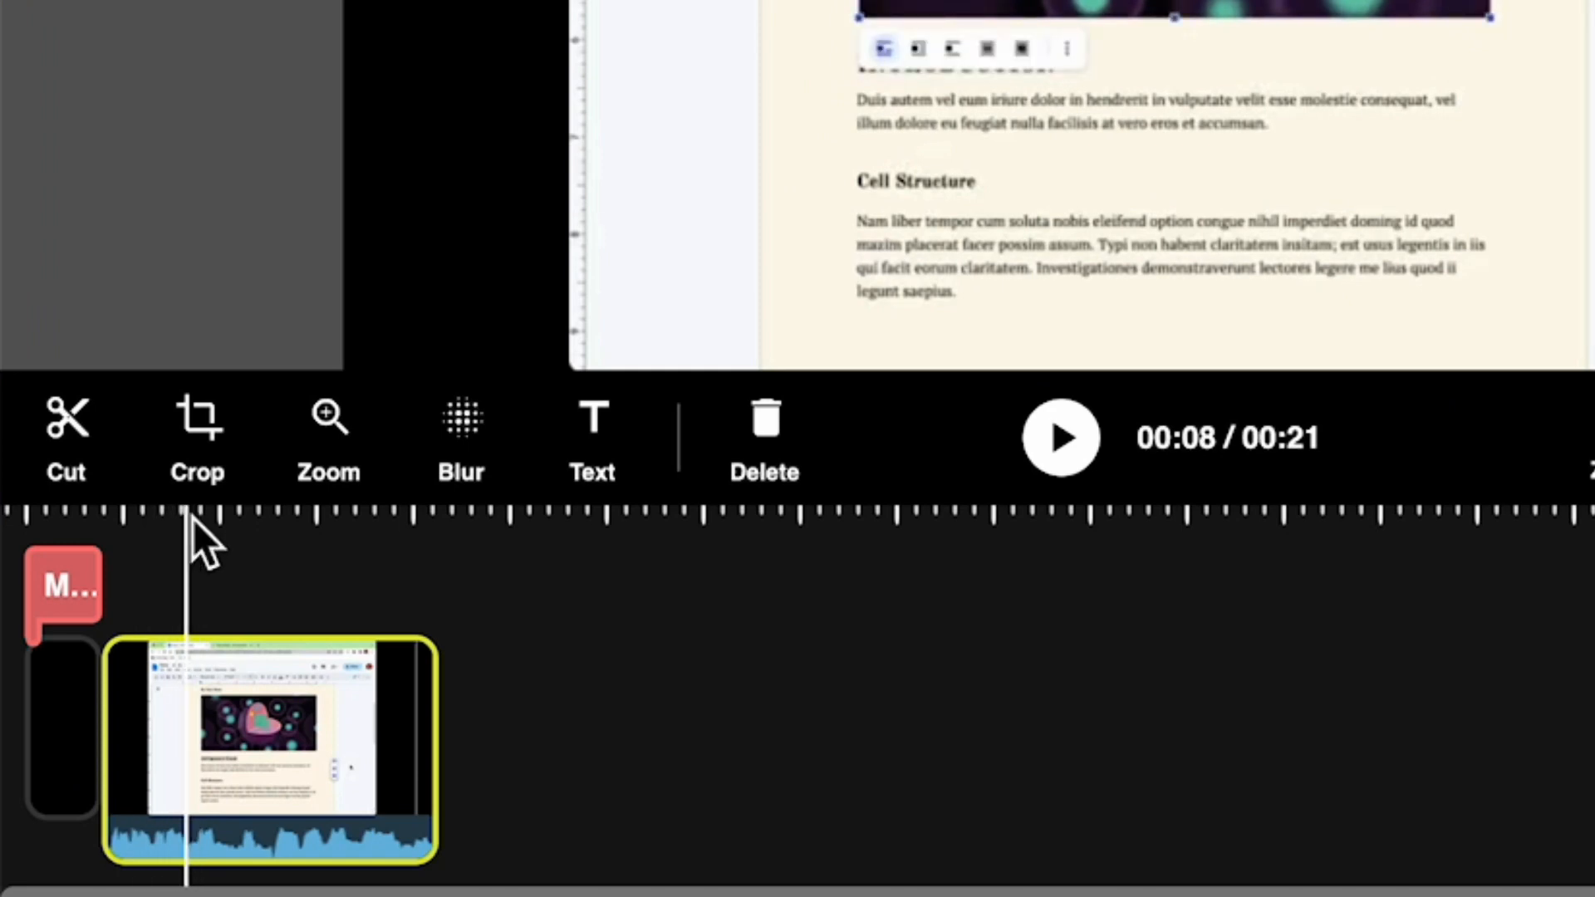
{"action": "left_click", "coordinate": [357, 440]}
{"action": "left_click", "coordinate": [359, 444]}
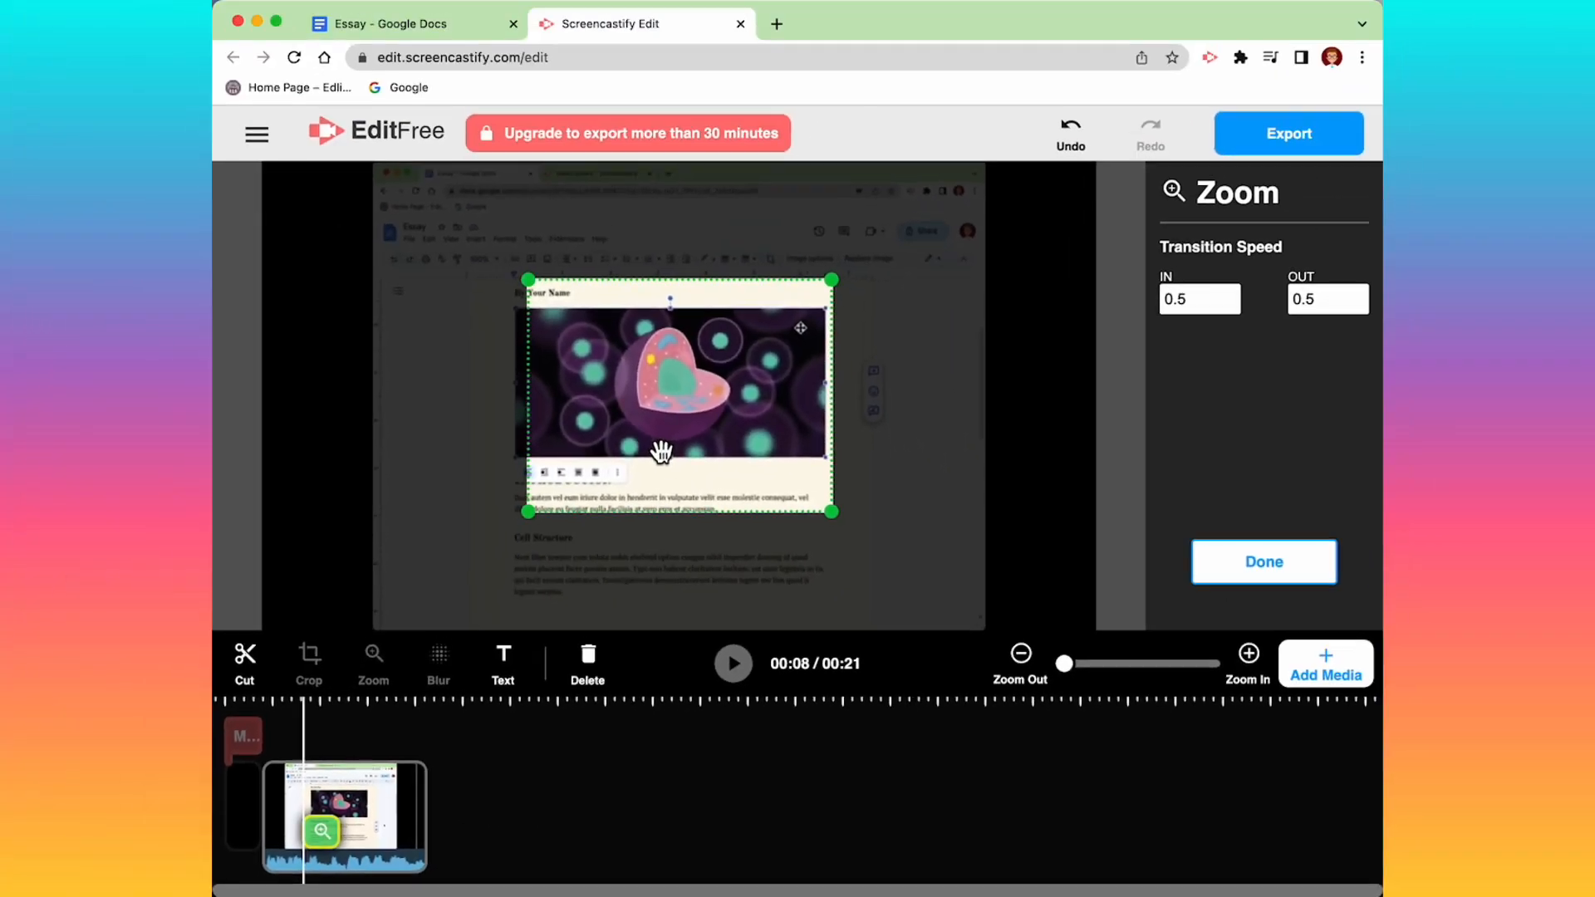
{"action": "left_click_drag", "start_coordinate": [784, 230], "coordinate": [821, 175]}
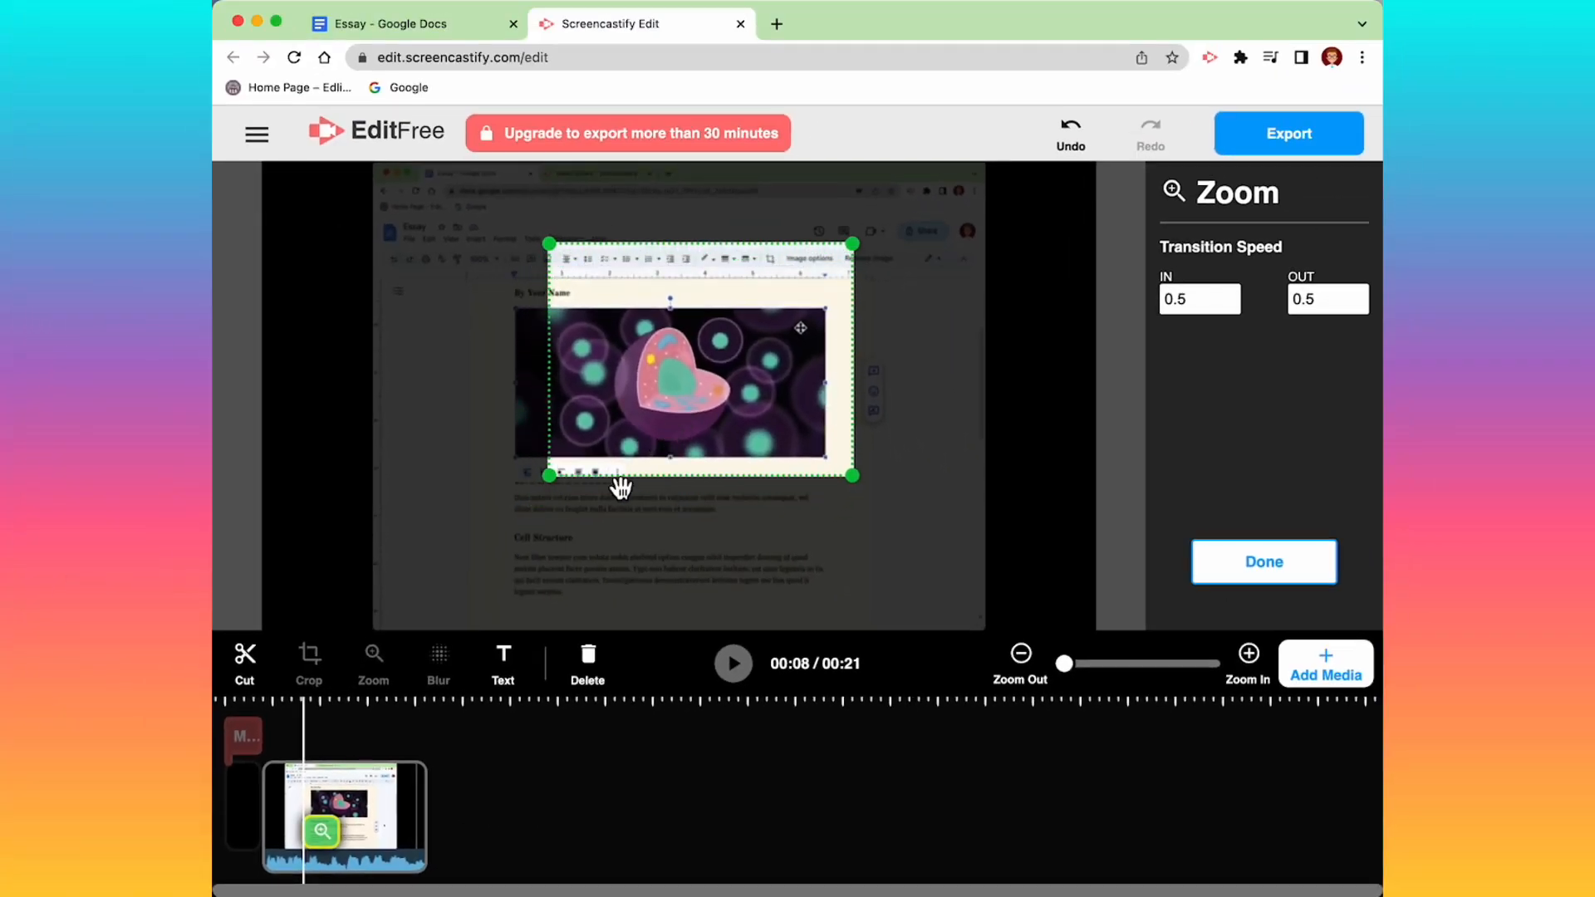
{"action": "left_click_drag", "start_coordinate": [552, 474], "coordinate": [747, 321]}
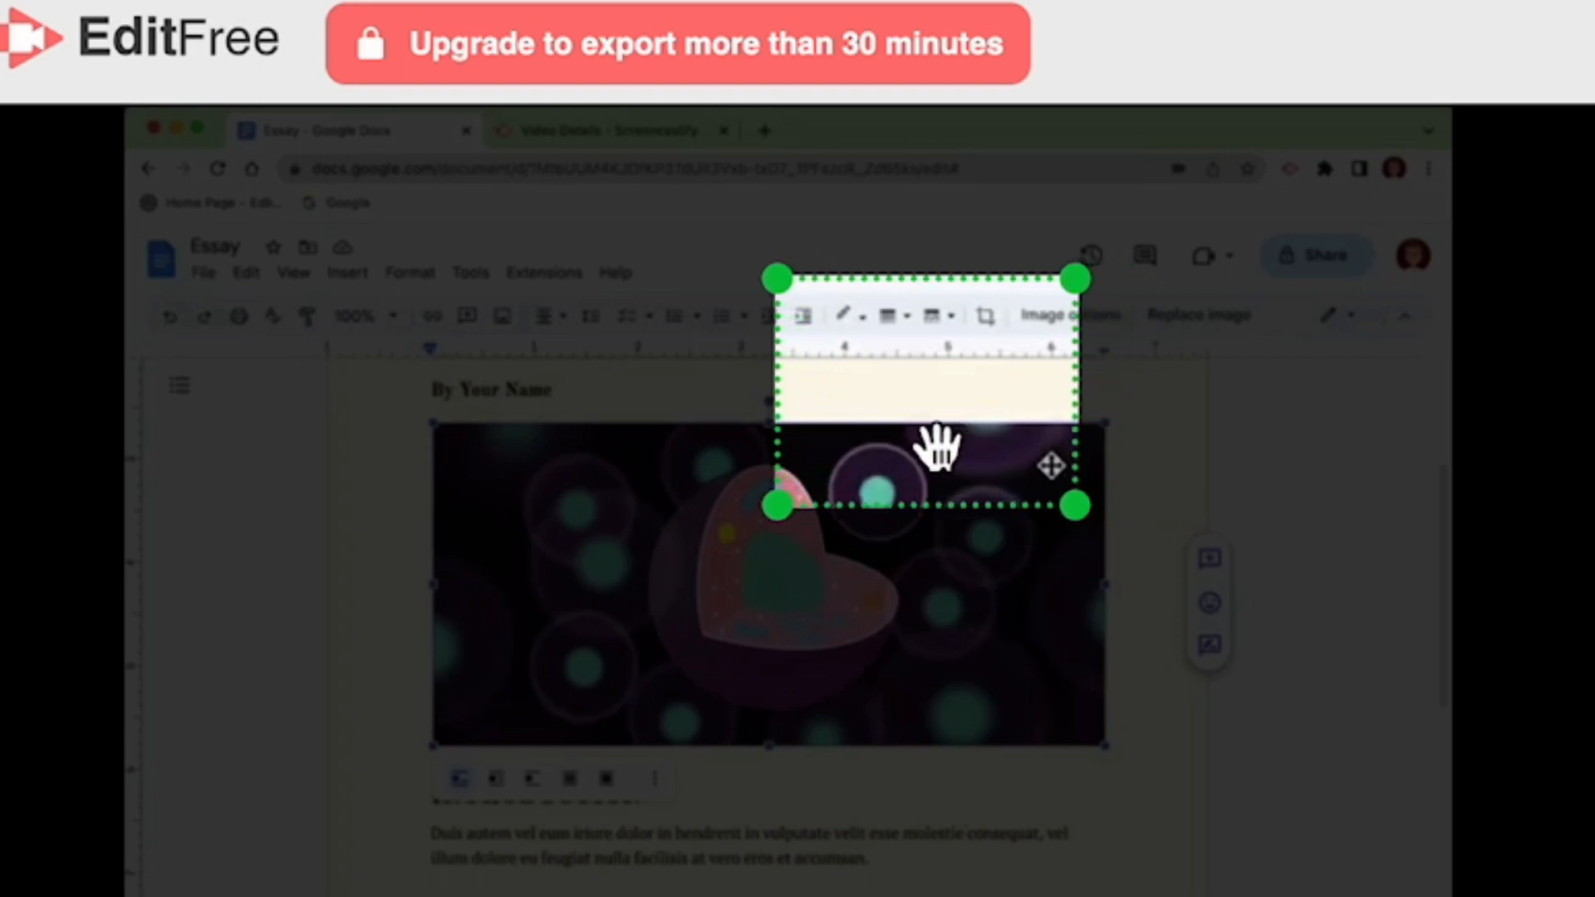
{"action": "left_click_drag", "start_coordinate": [937, 447], "coordinate": [926, 449]}
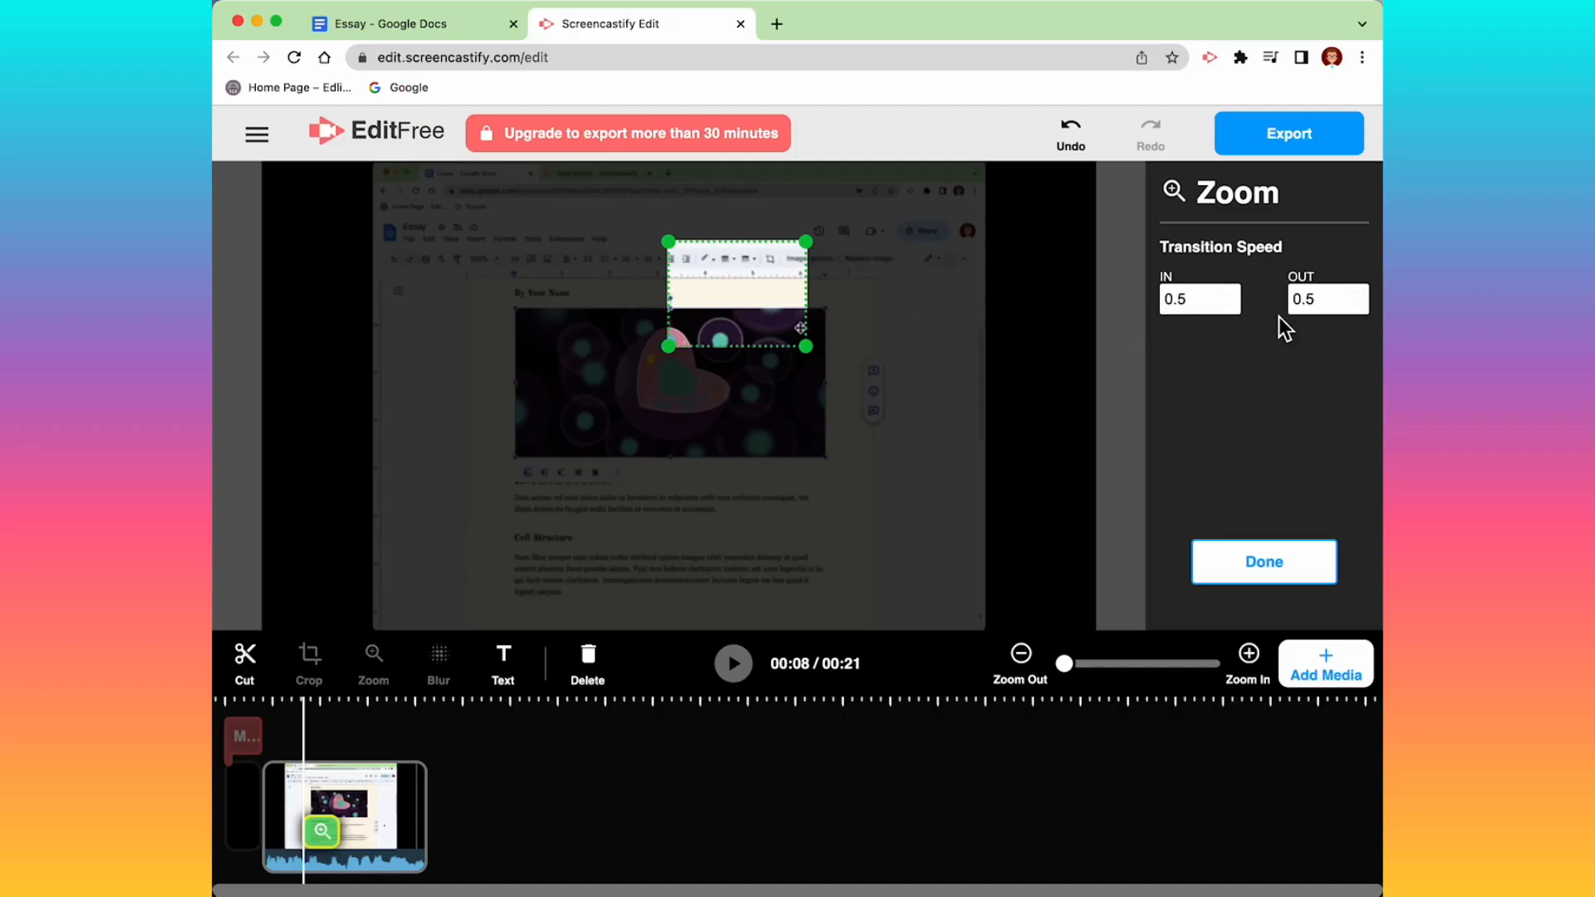
{"action": "left_click", "coordinate": [1313, 573]}
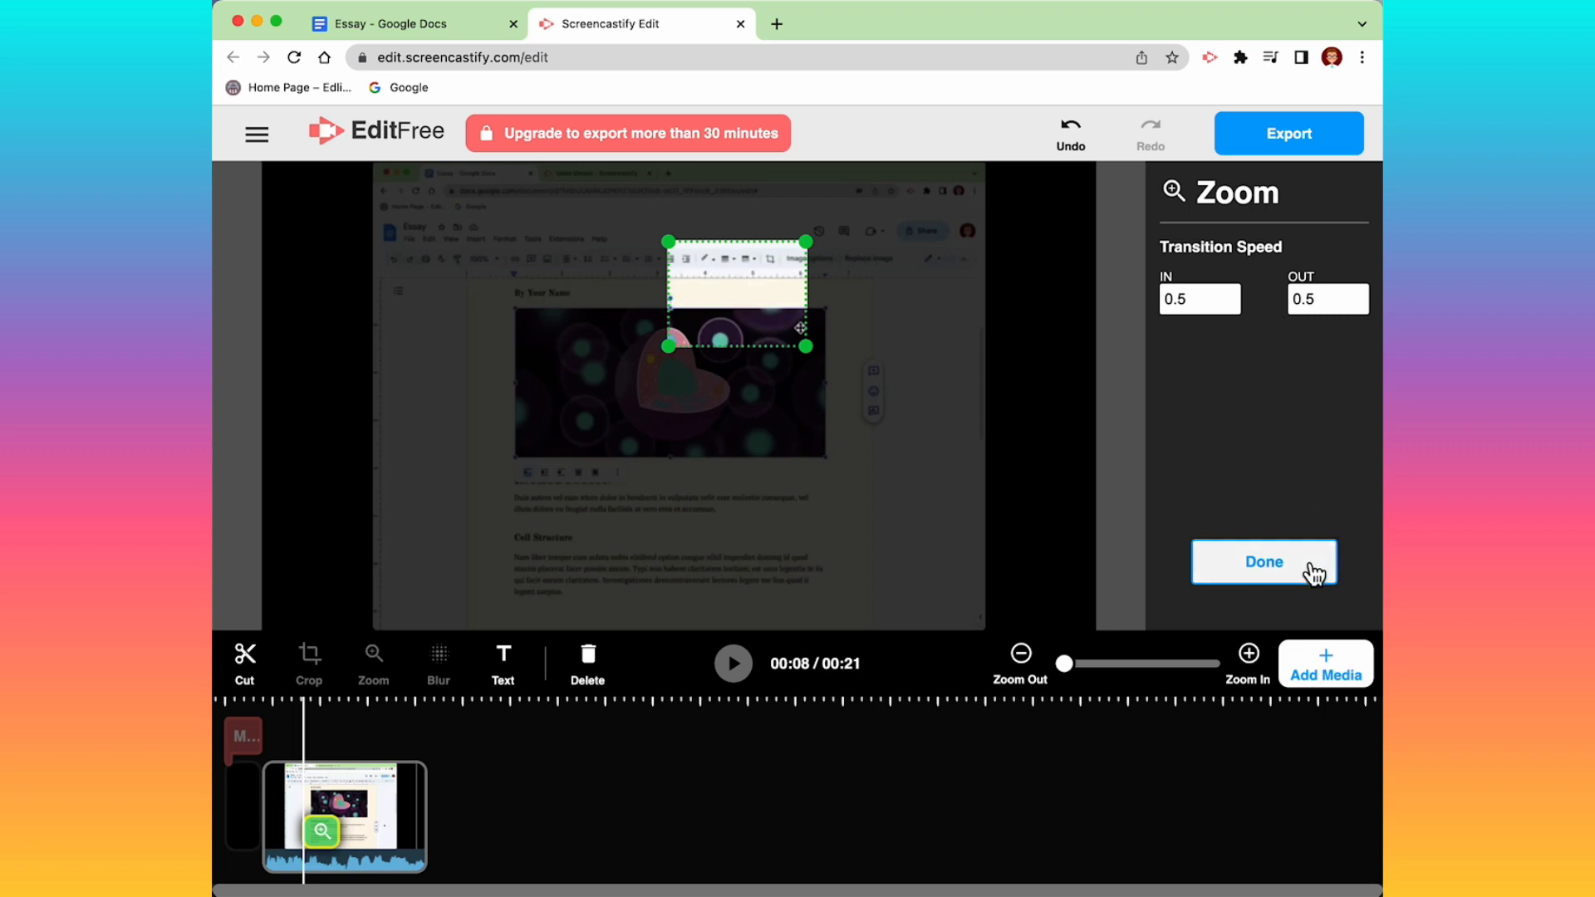
{"action": "left_click", "coordinate": [1312, 573]}
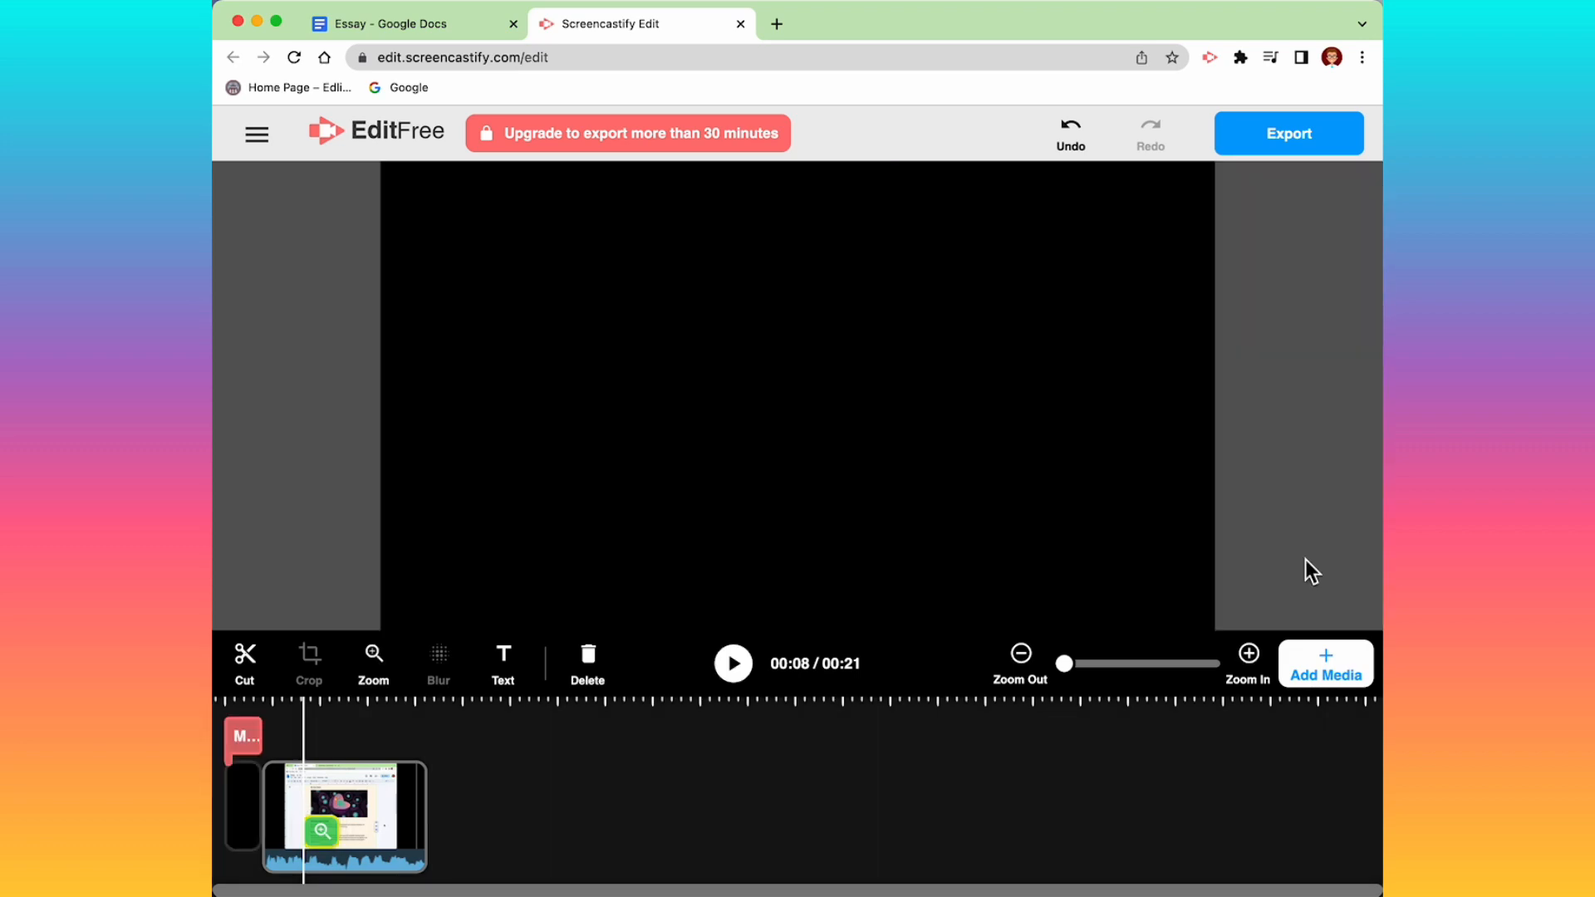
Preview the zoom effect from 00:05 and extend its end slightly on the timeline.
{"action": "left_click", "coordinate": [285, 703]}
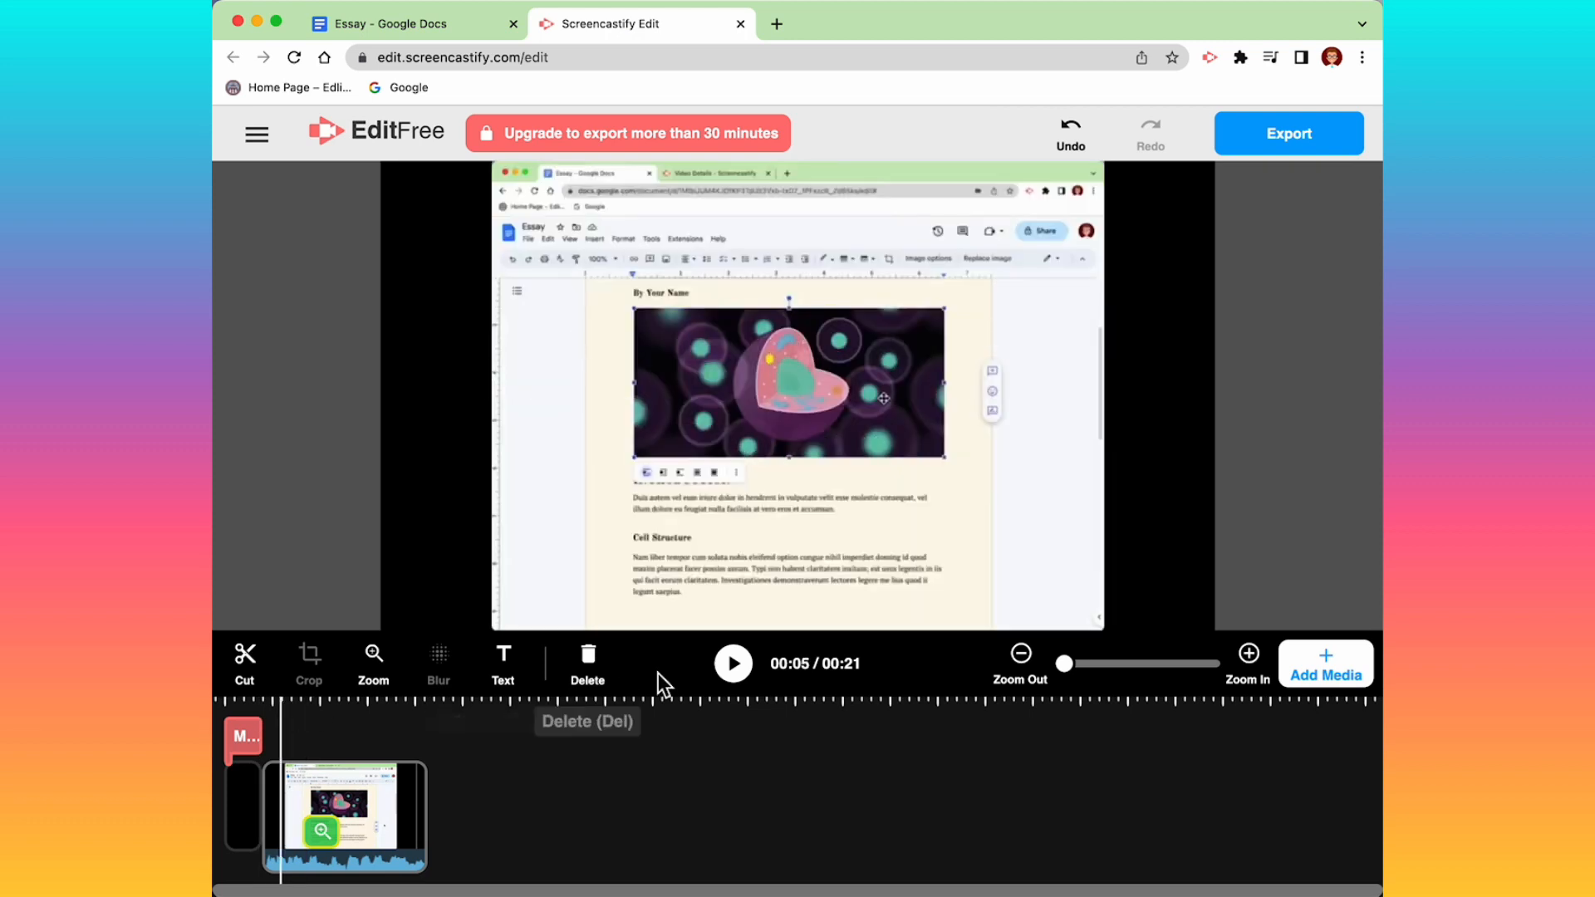
{"action": "left_click", "coordinate": [733, 663]}
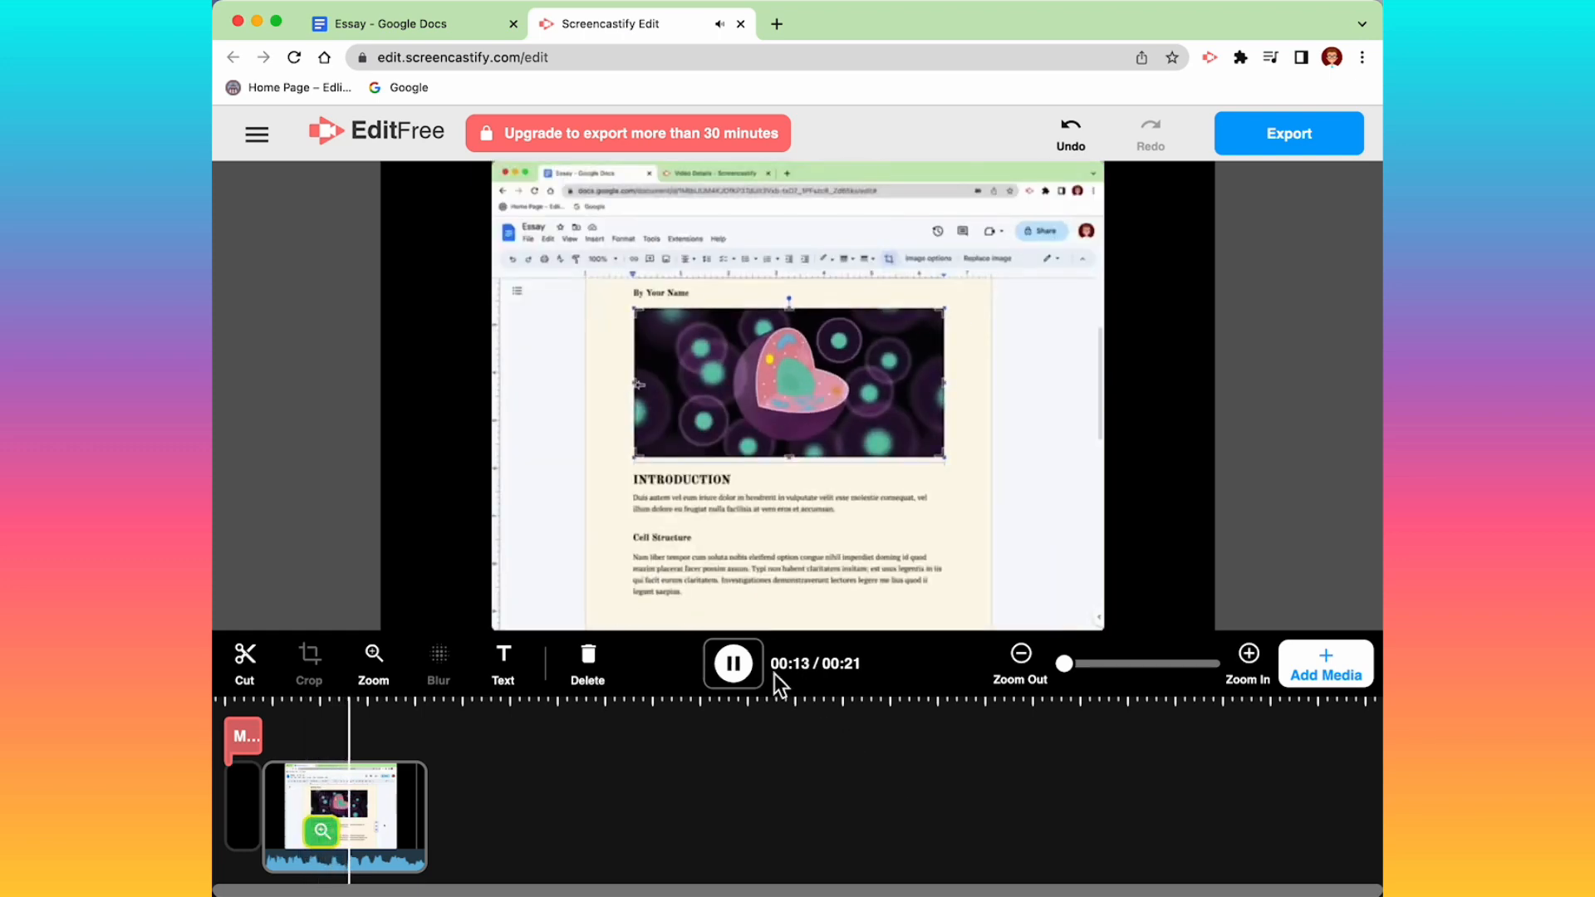
{"action": "left_click", "coordinate": [734, 664]}
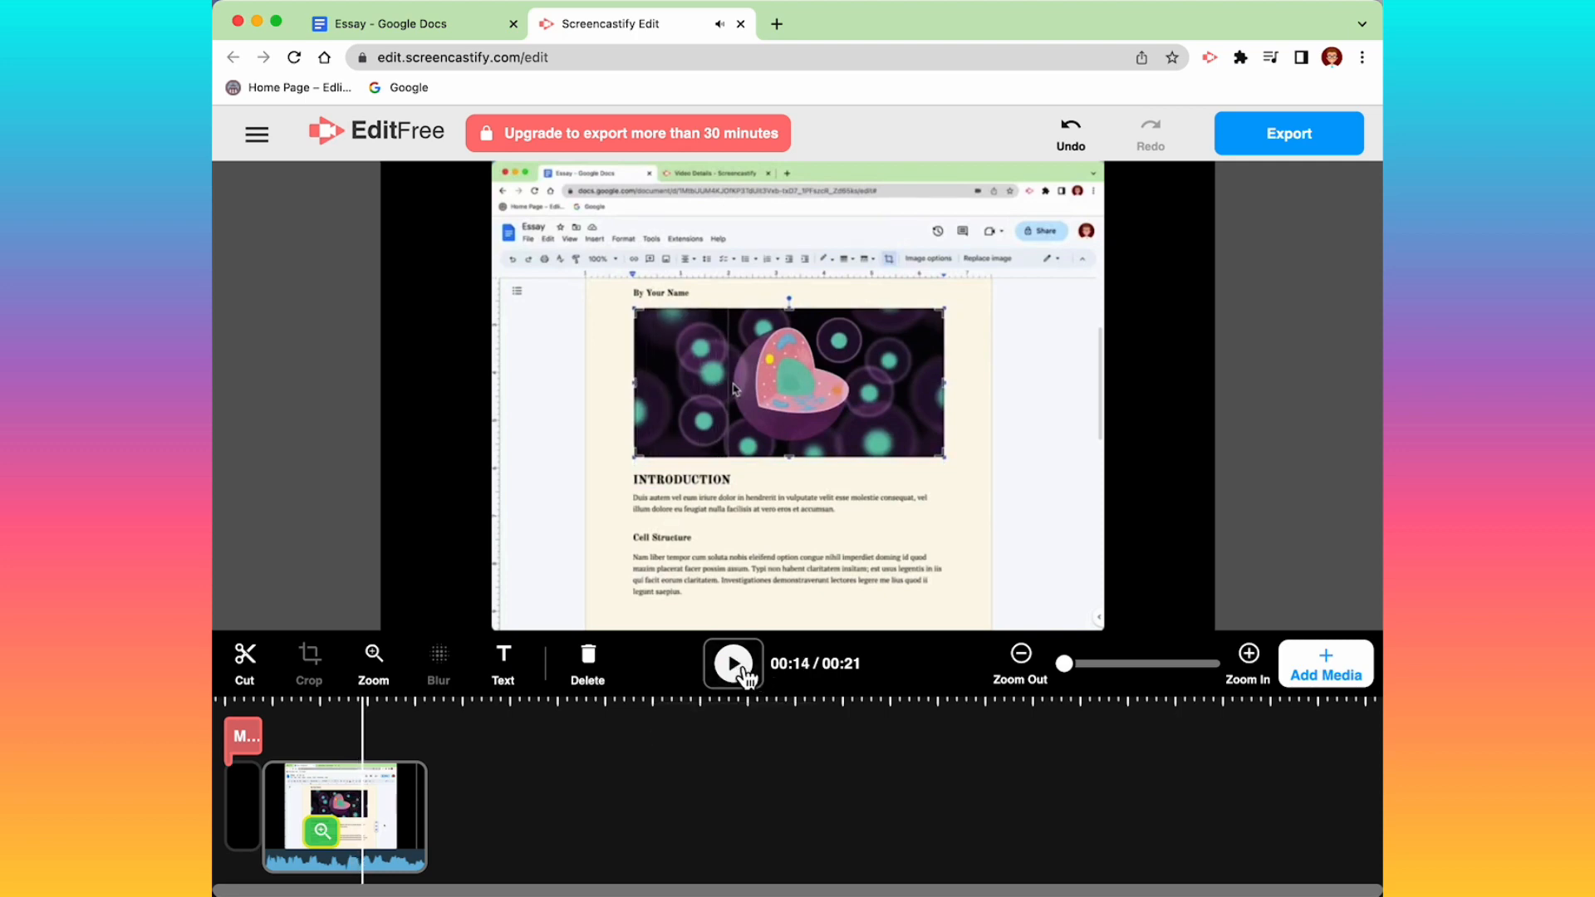
{"action": "left_click", "coordinate": [326, 834]}
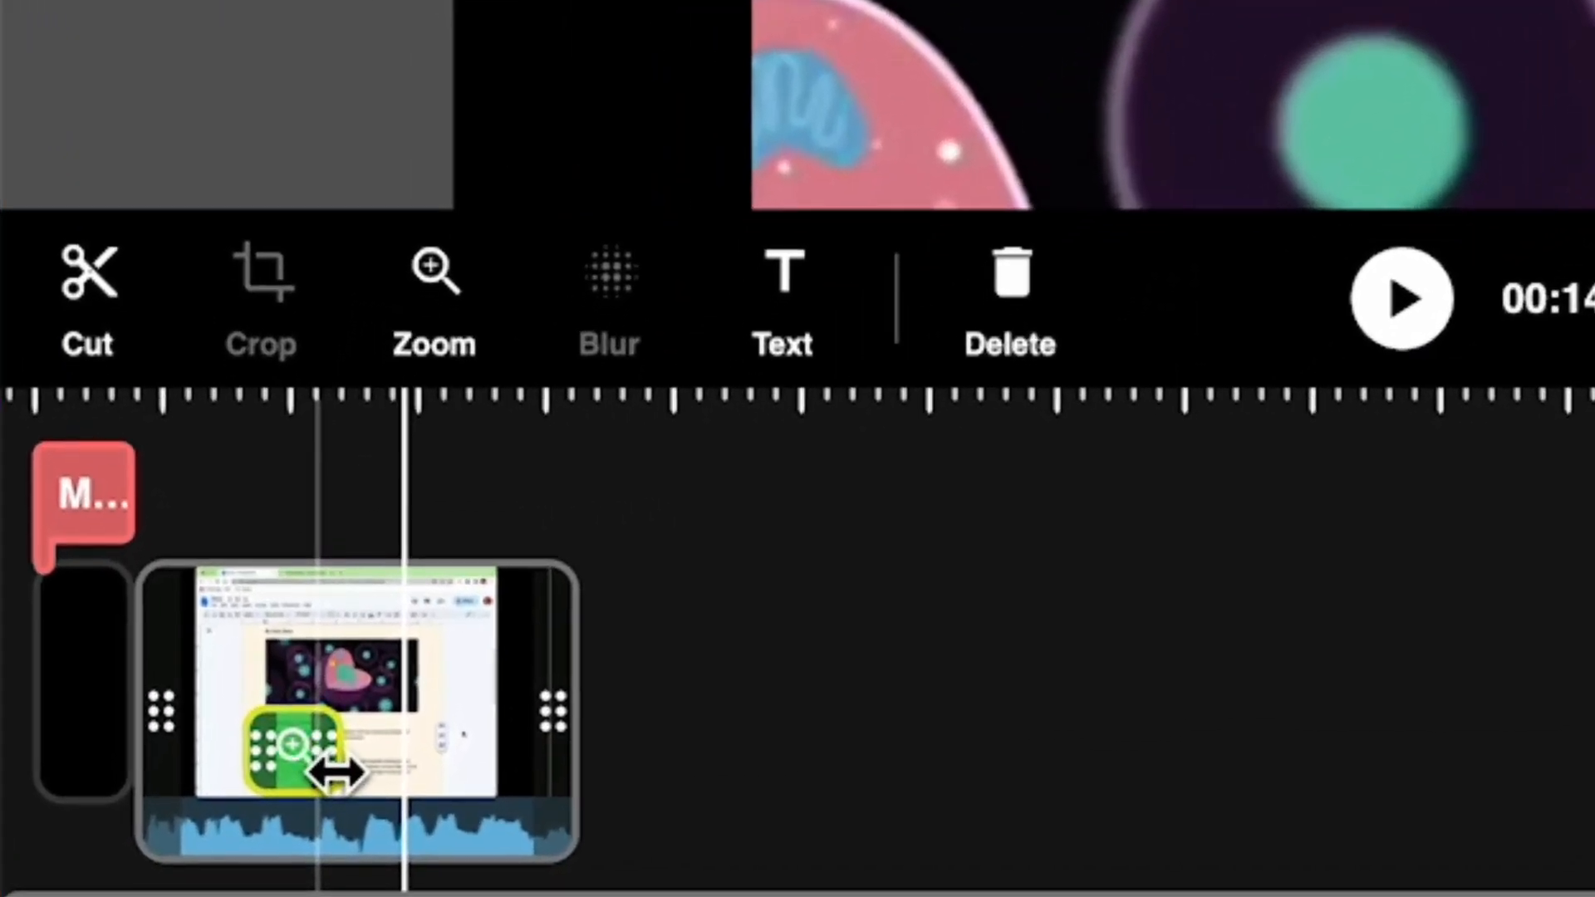
{"action": "mouse_move", "coordinate": [336, 772]}
{"action": "left_mouse_down"}
{"action": "mouse_move", "coordinate": [382, 777]}
{"action": "mouse_move", "coordinate": [349, 776]}
{"action": "left_mouse_up"}
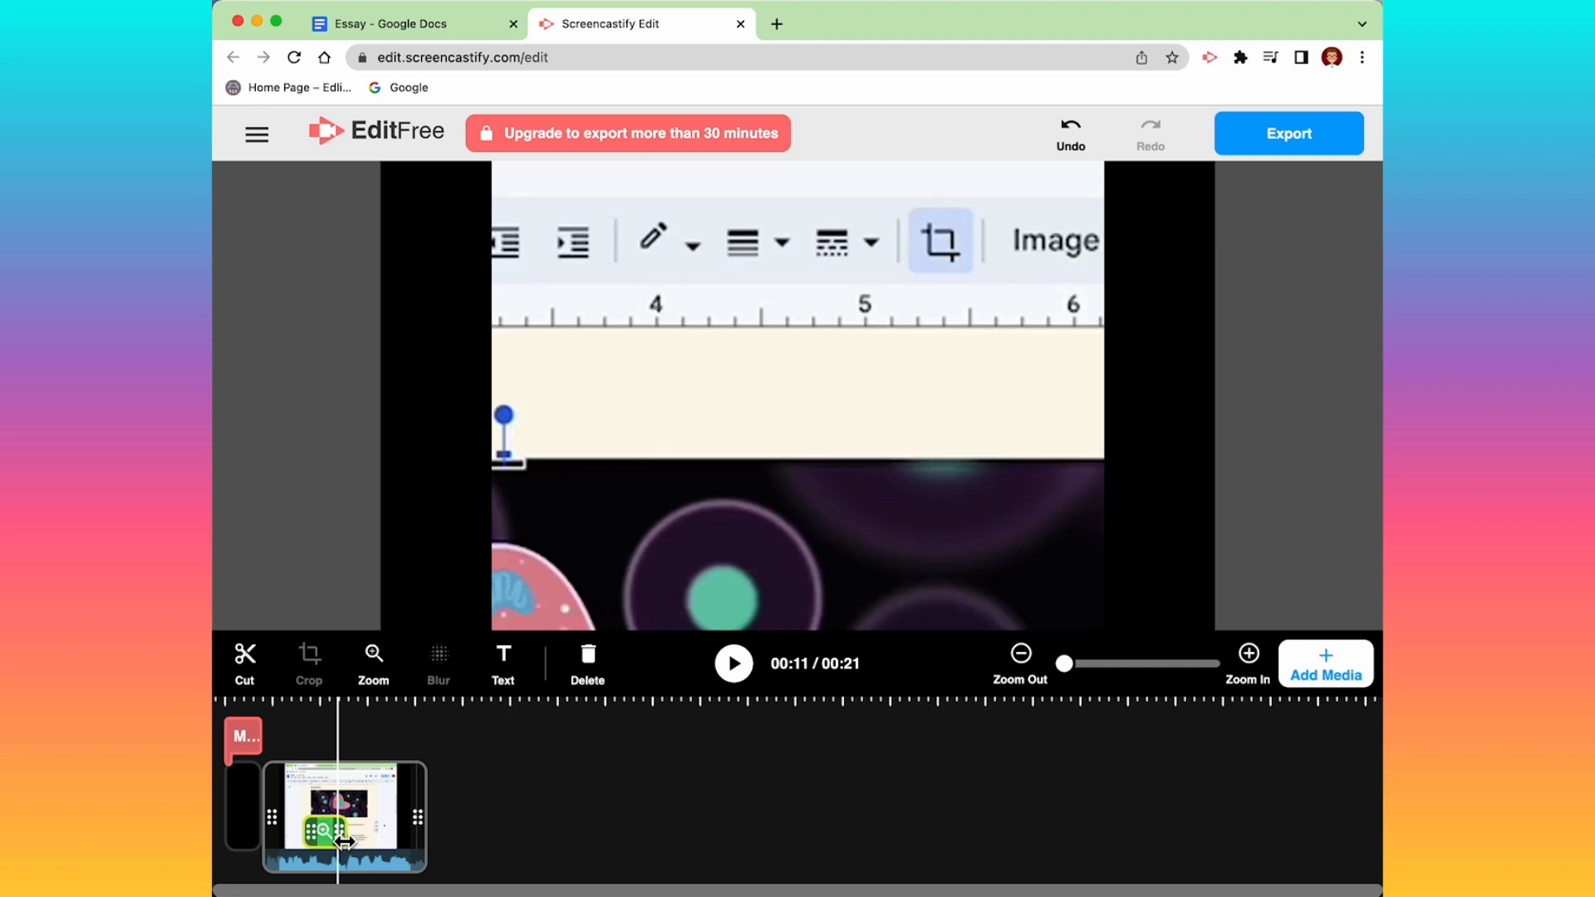
Add a text overlay at 00:15 reading "Click off the image to set the crop.".
{"action": "left_click", "coordinate": [372, 728]}
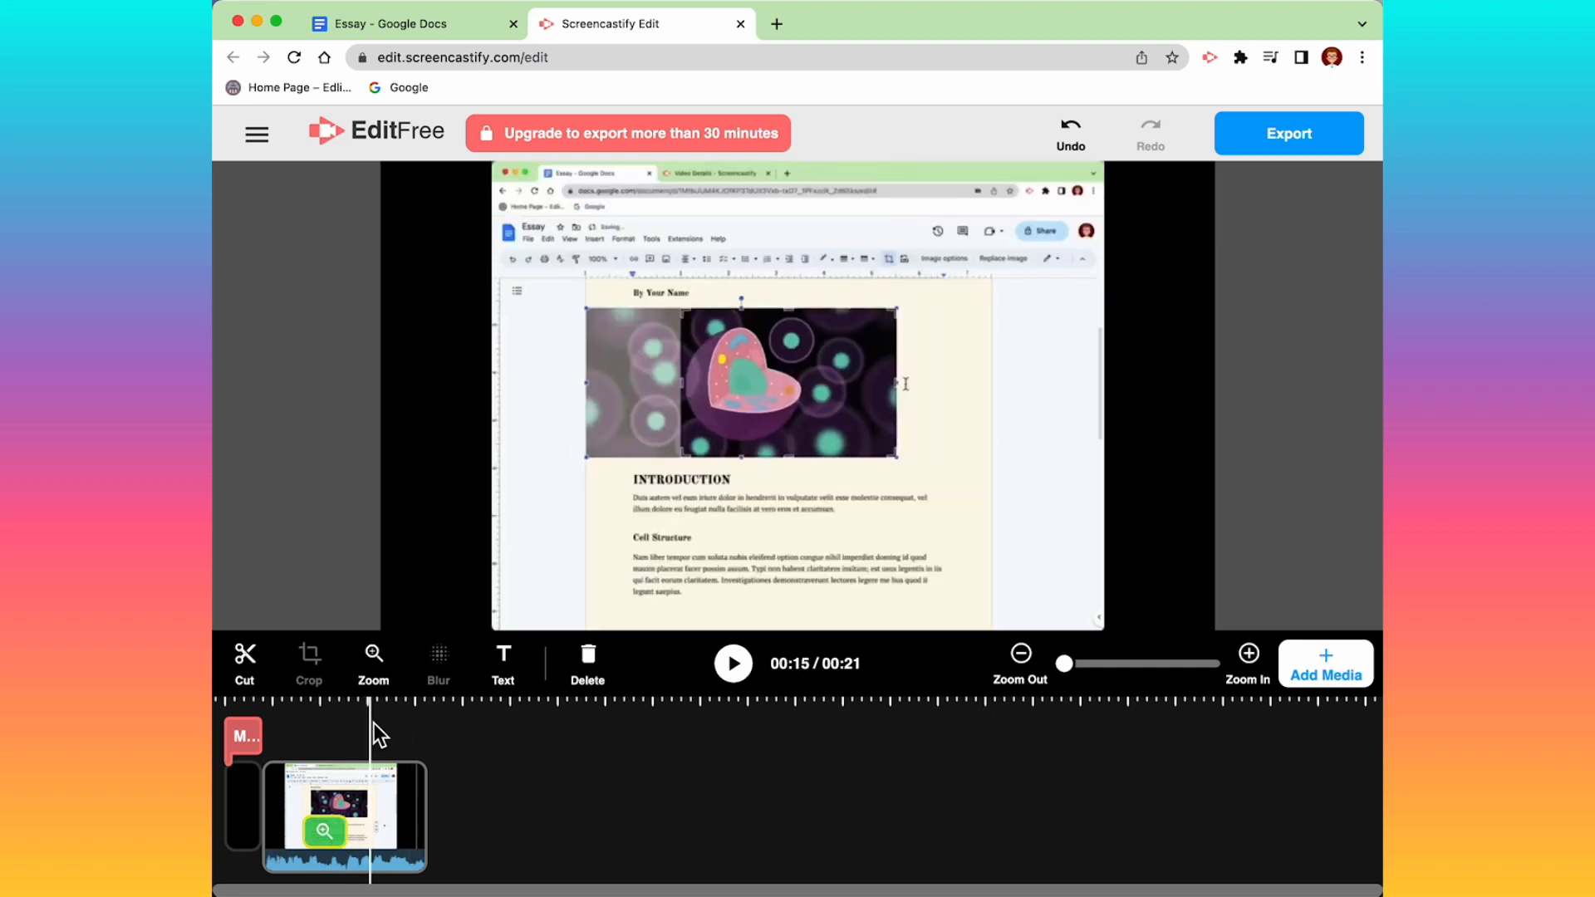
{"action": "left_click", "coordinate": [515, 665]}
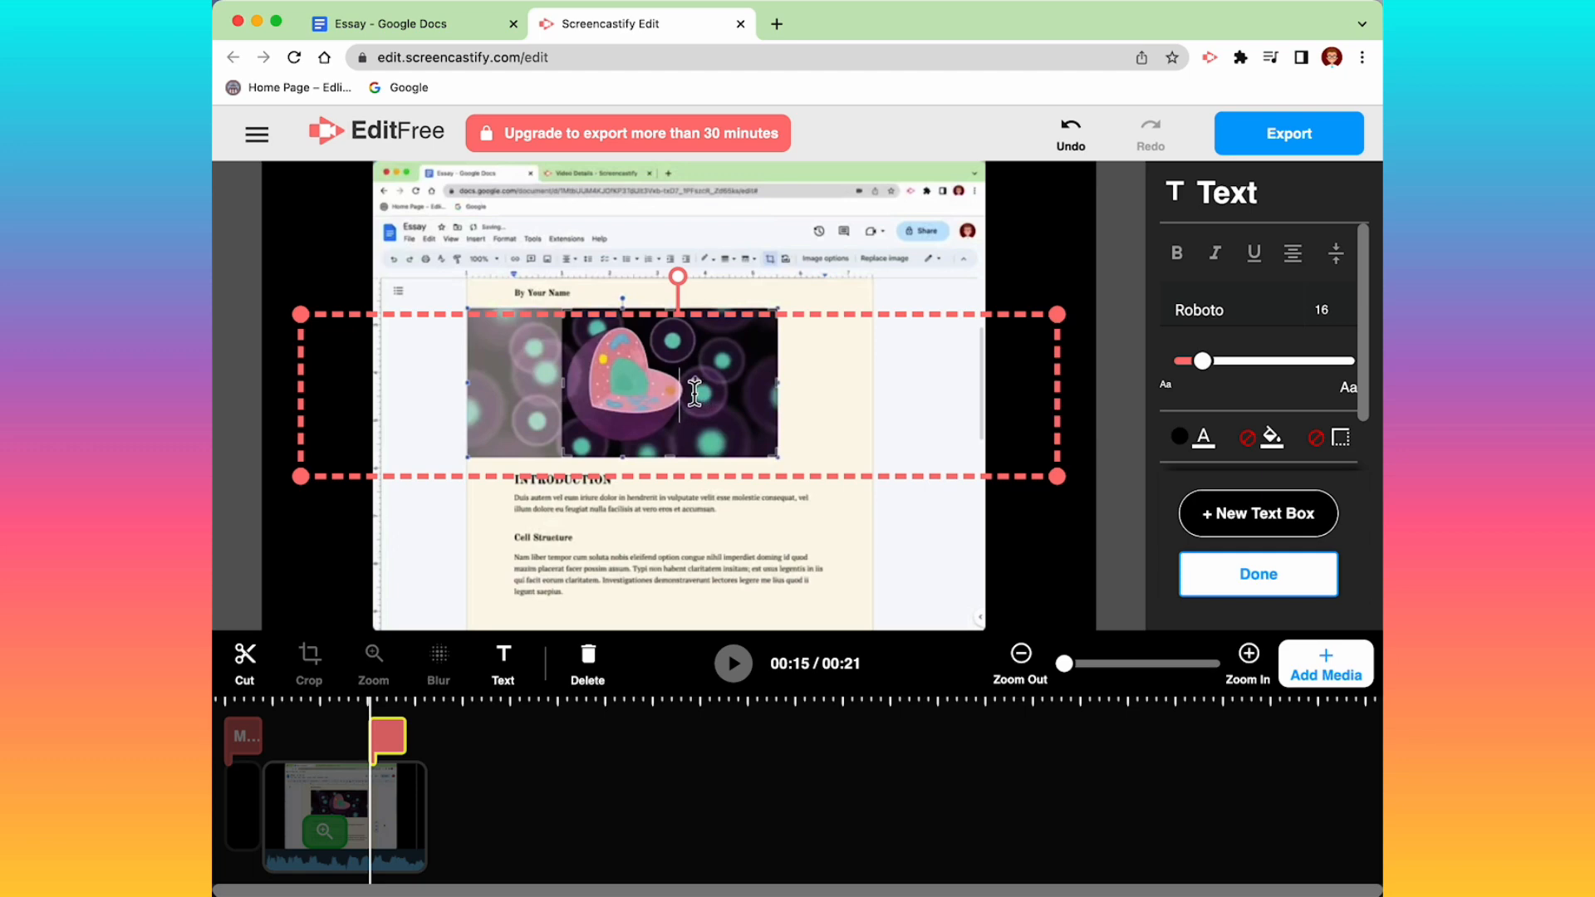
{"action": "type", "text": "Click off the image to set the crop"}
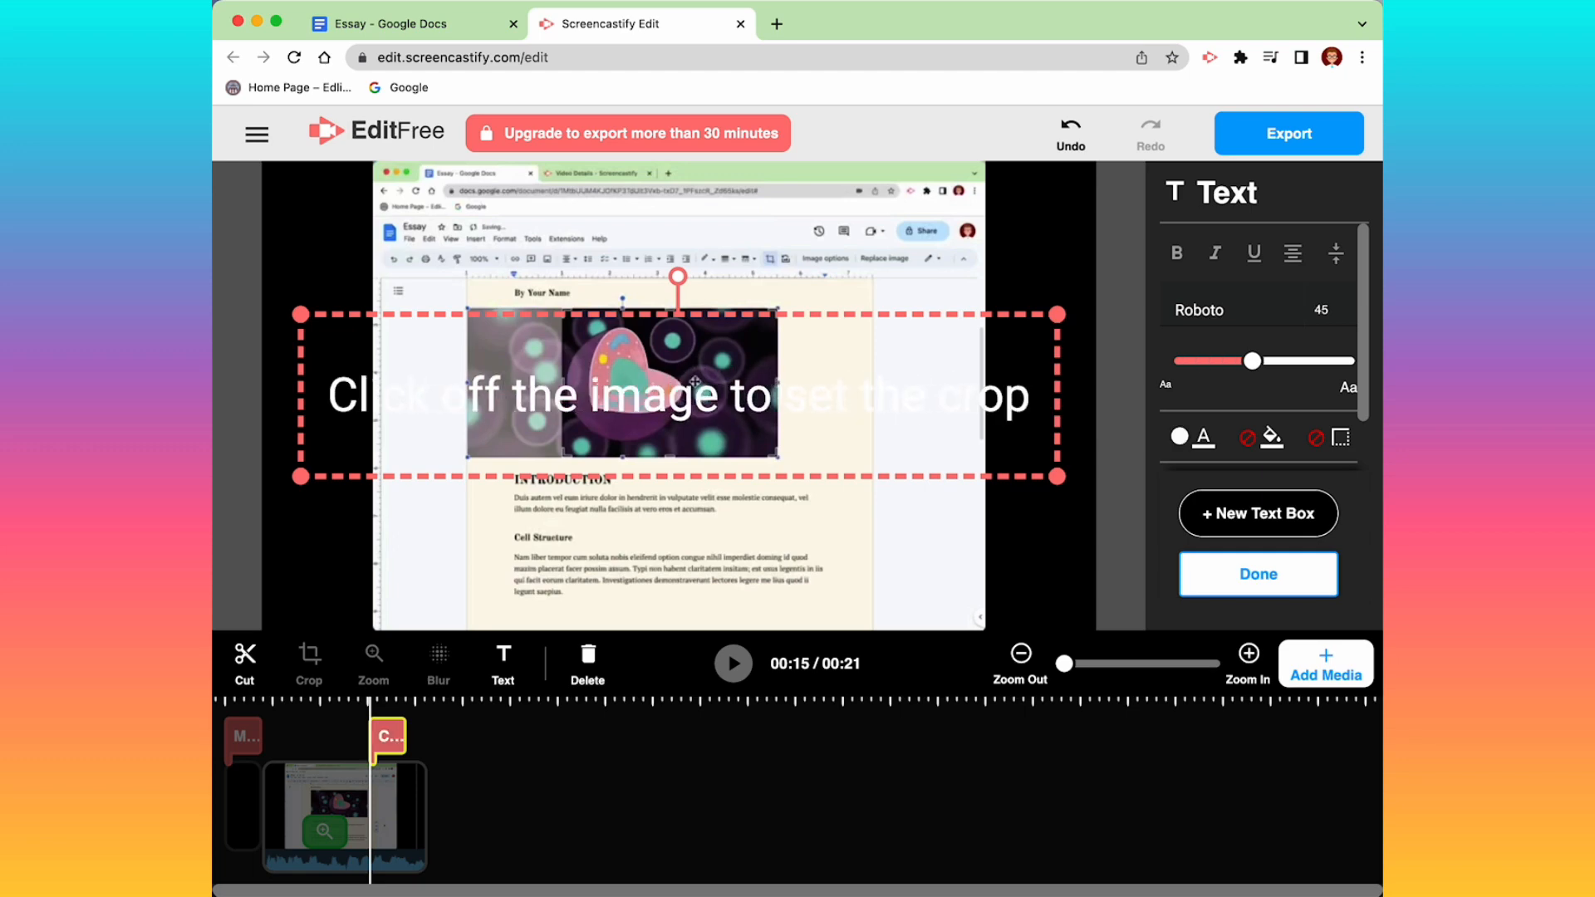
{"action": "type", "text": "."}
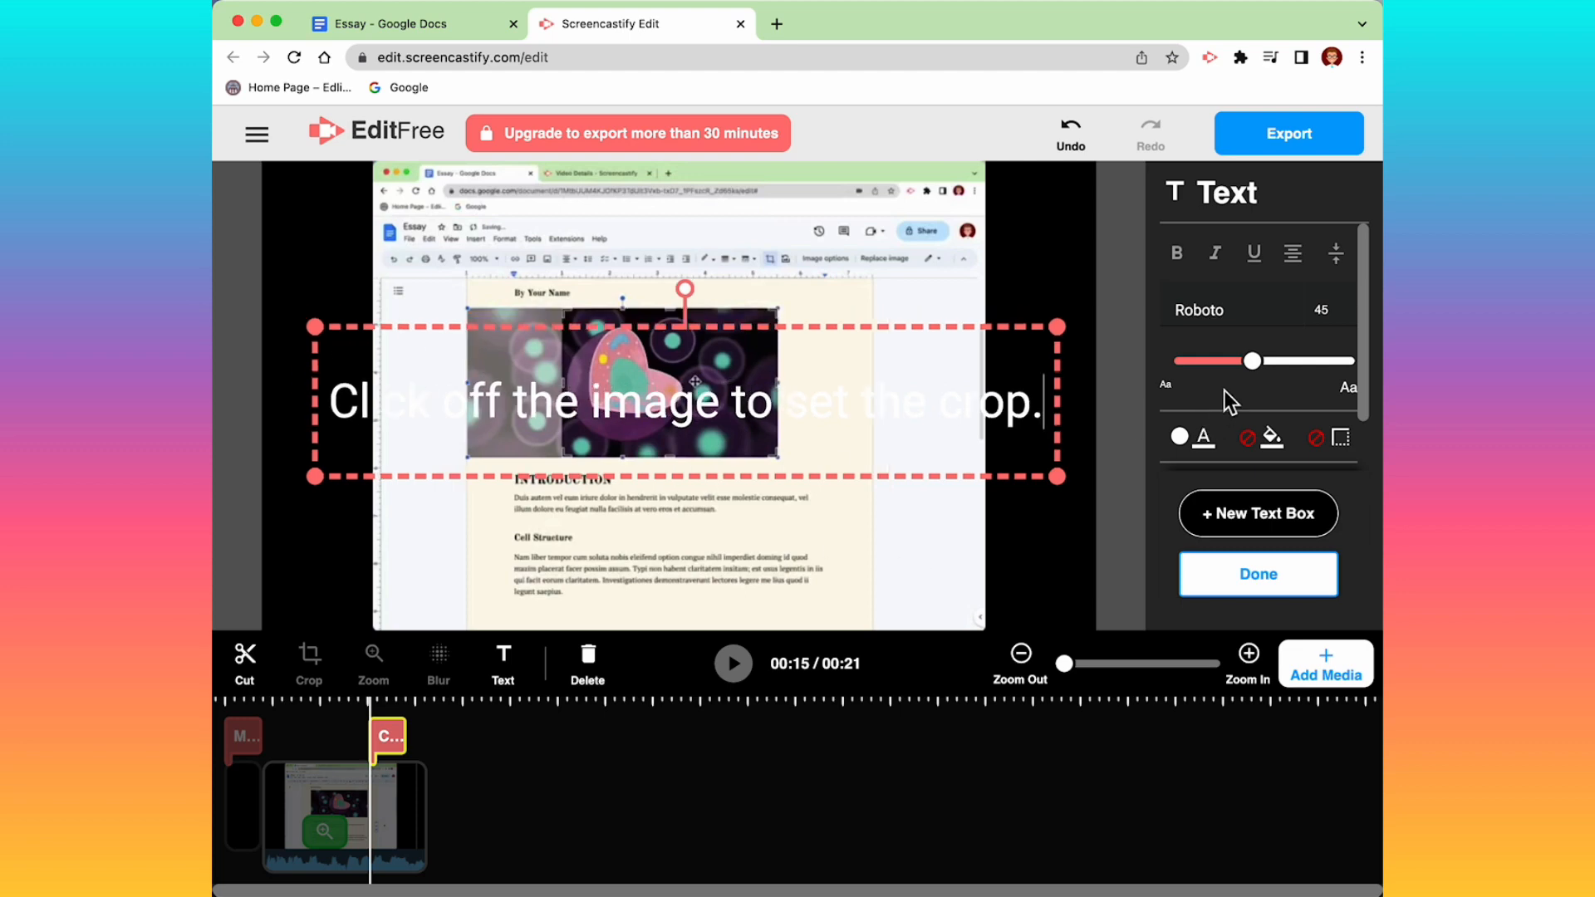
Set the whole crop caption to font size 25 and colour it red.
{"action": "left_click_drag", "start_coordinate": [1252, 360], "coordinate": [1226, 371]}
{"action": "left_click_drag", "start_coordinate": [1041, 408], "coordinate": [331, 408]}
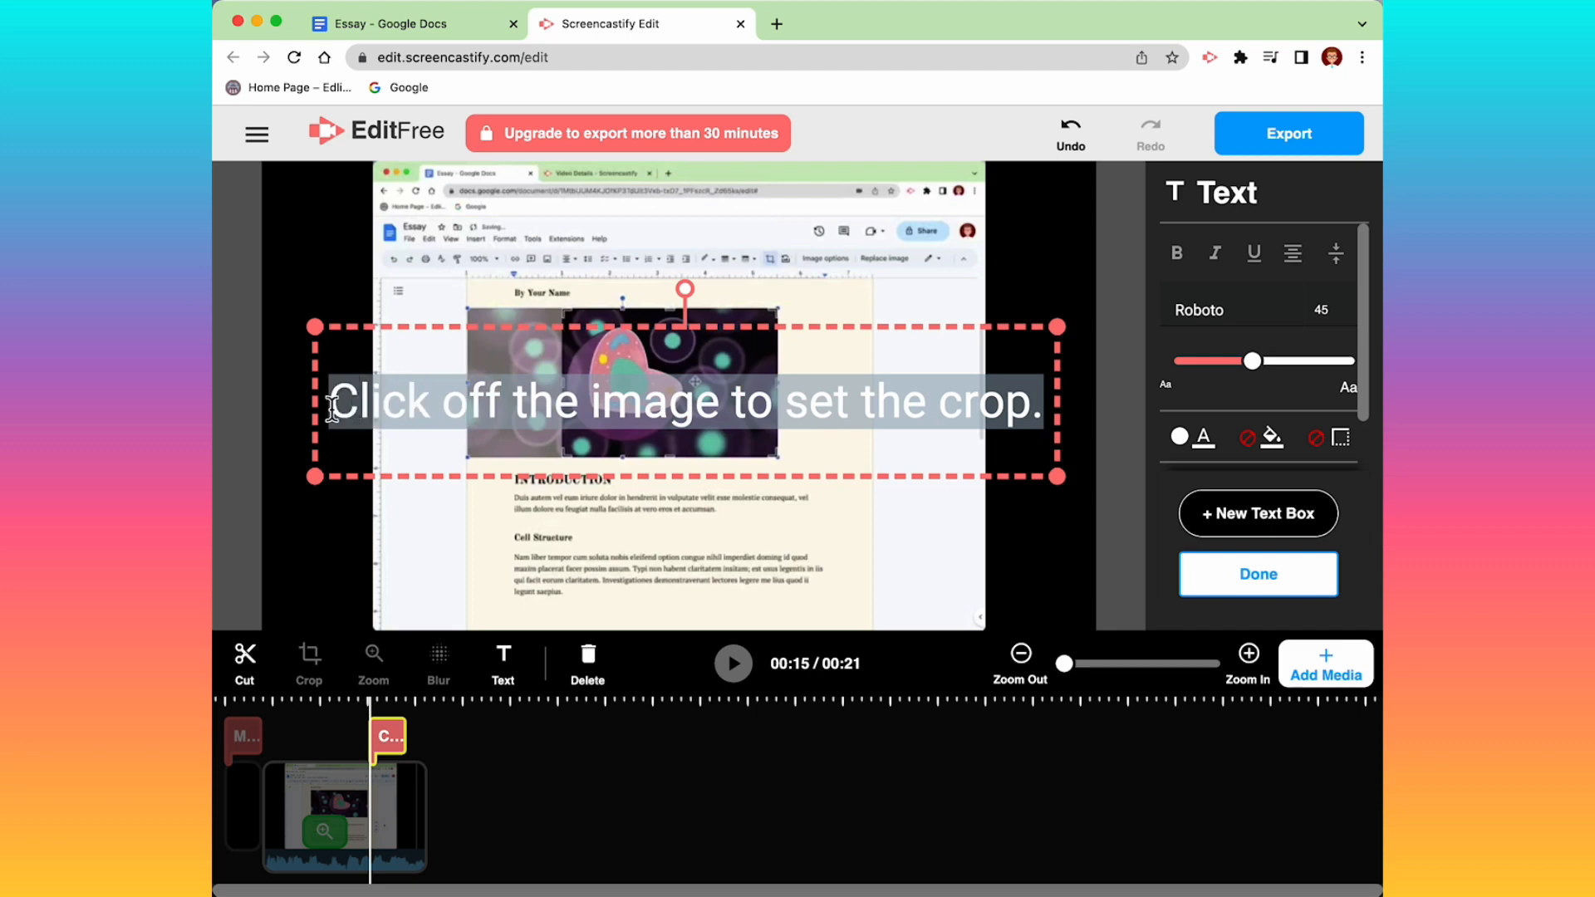
{"action": "left_click_drag", "start_coordinate": [1256, 369], "coordinate": [1220, 370]}
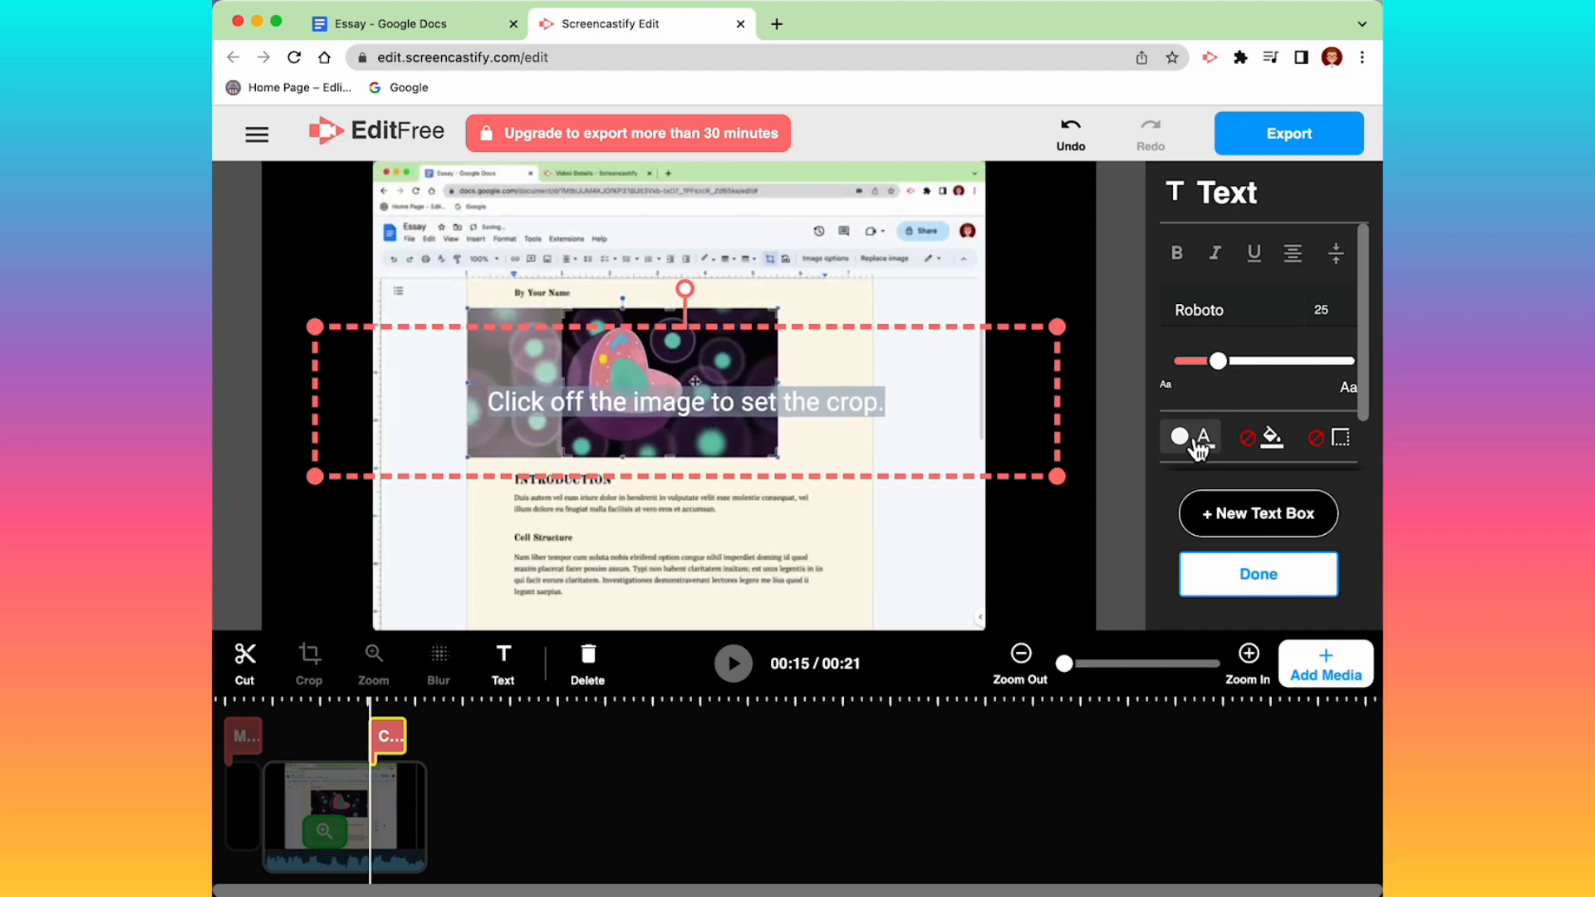
{"action": "left_click", "coordinate": [1204, 437]}
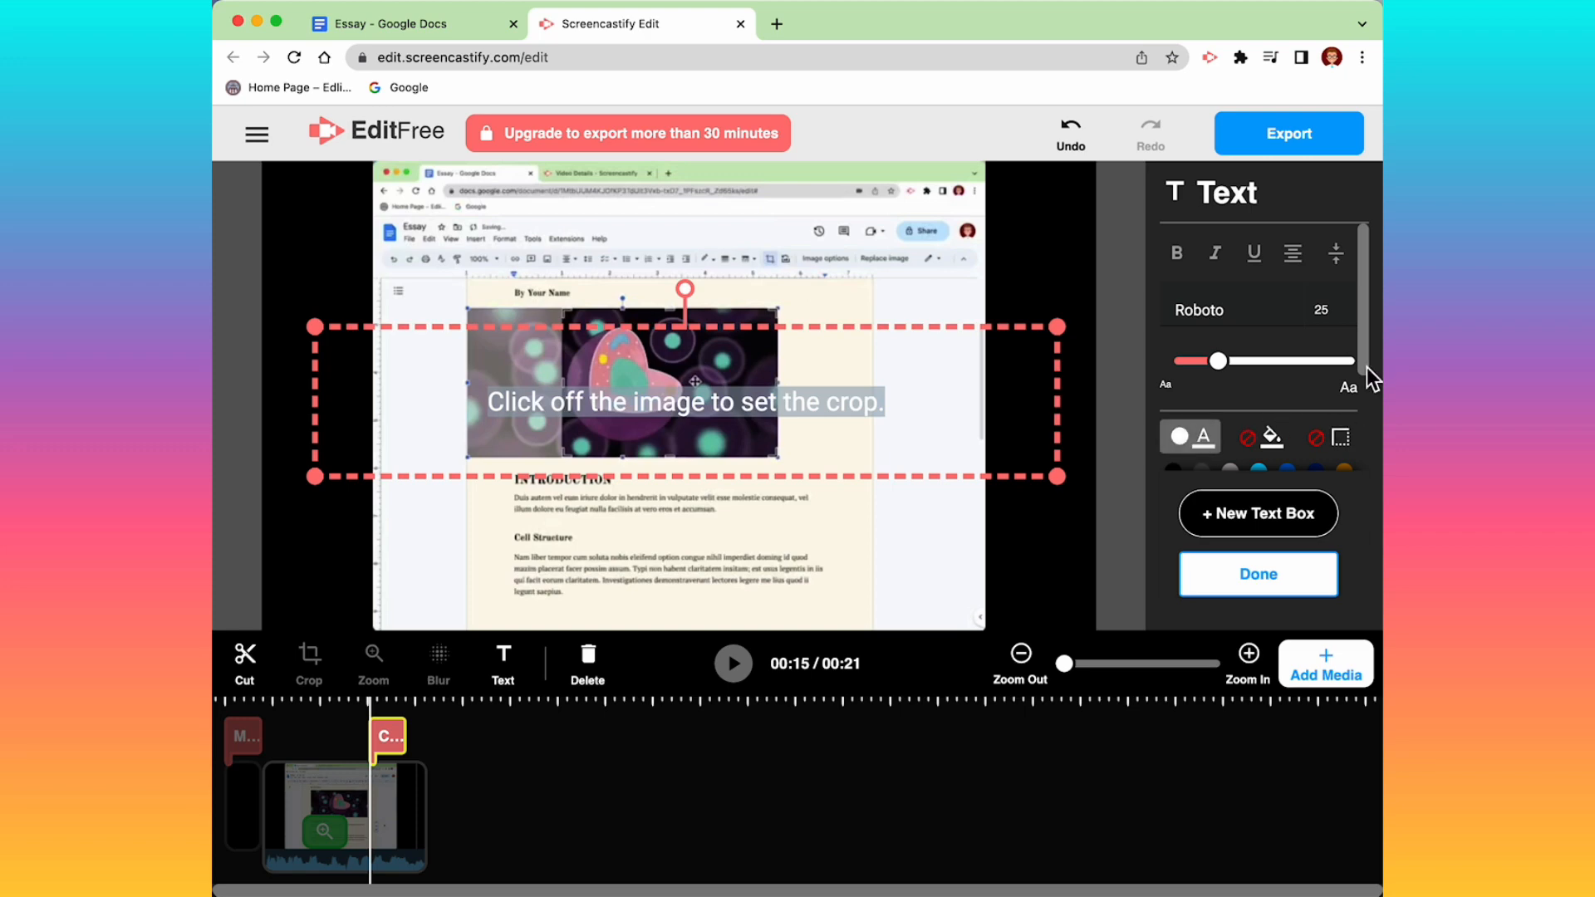
{"action": "left_click_drag", "start_coordinate": [1367, 367], "coordinate": [1364, 441]}
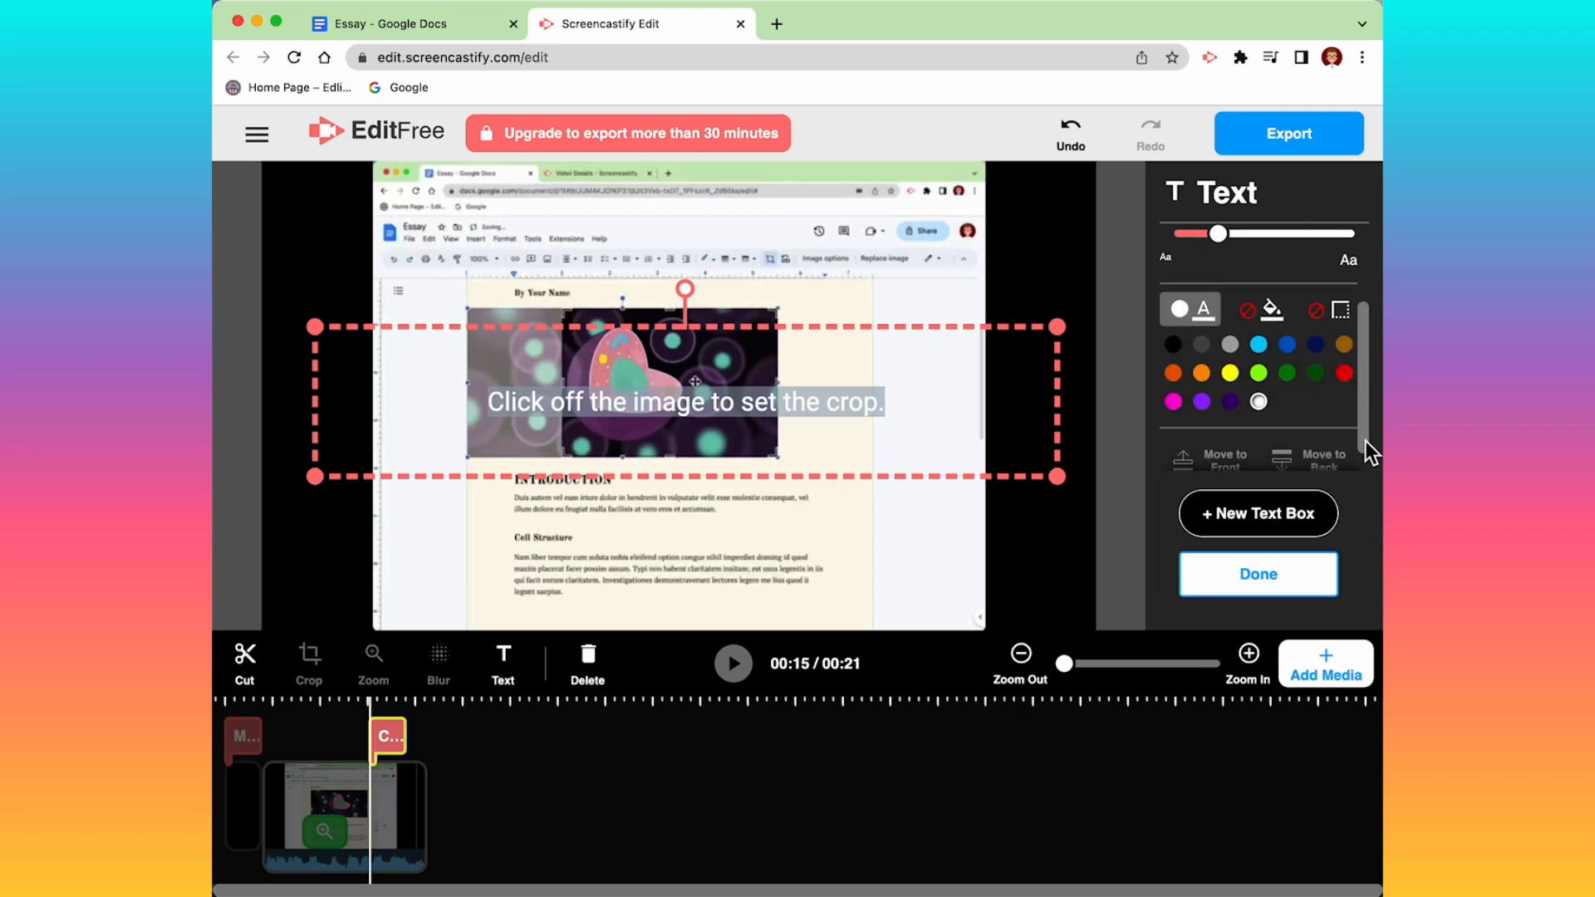
{"action": "left_click", "coordinate": [1344, 376]}
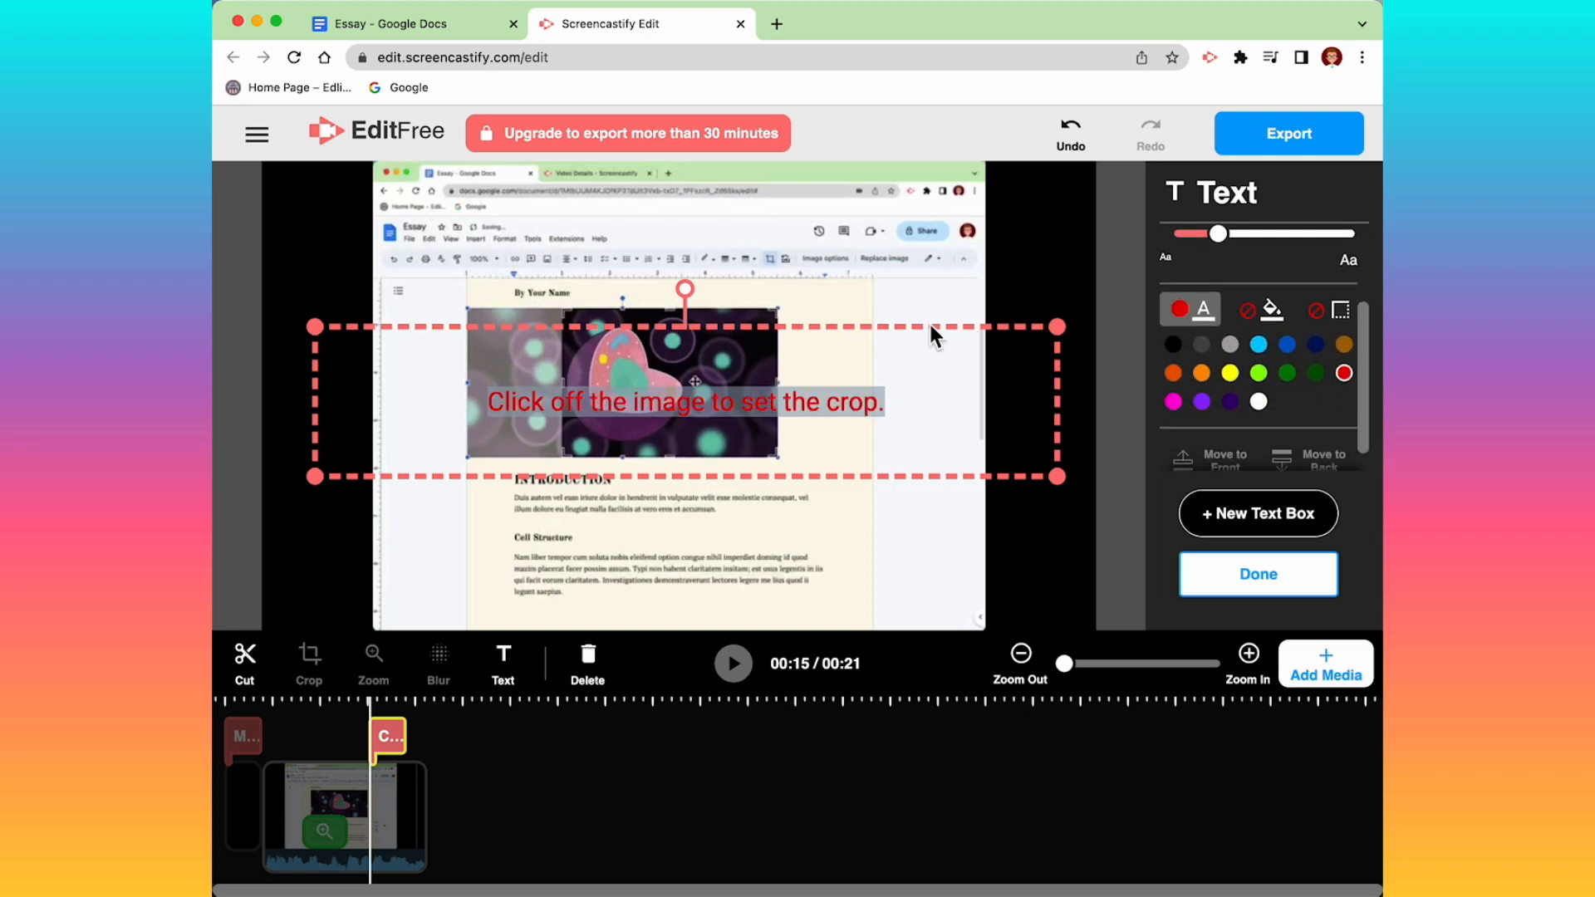
Move the red caption down to the lower edge of the cell image and preview the video from 00:12.
{"action": "left_click_drag", "start_coordinate": [931, 337], "coordinate": [913, 394]}
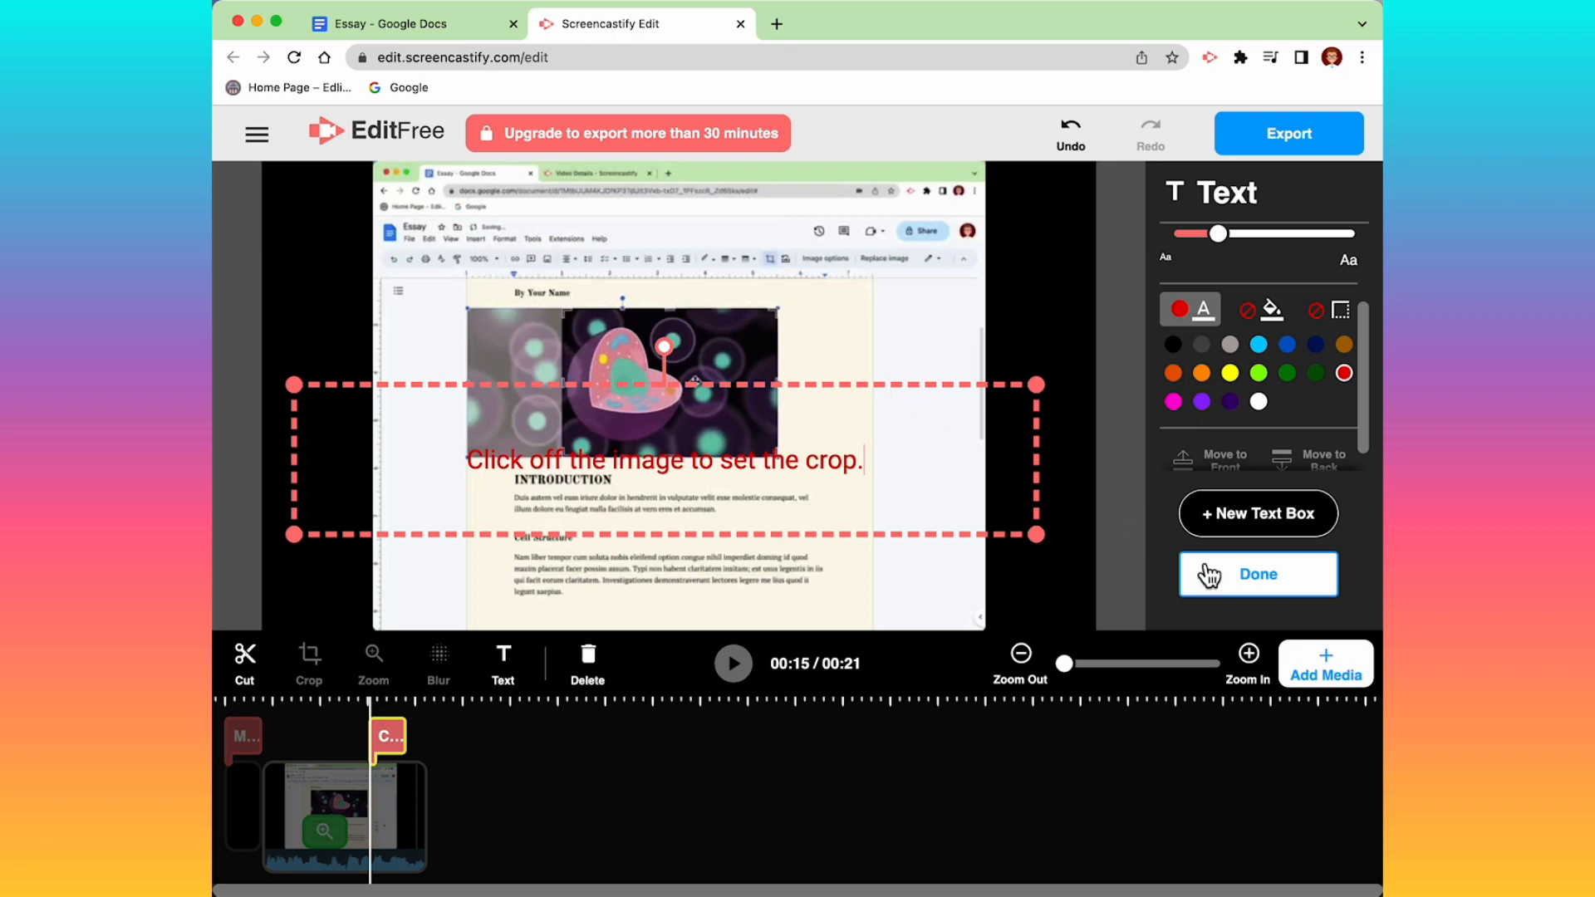
{"action": "left_click", "coordinate": [1259, 575]}
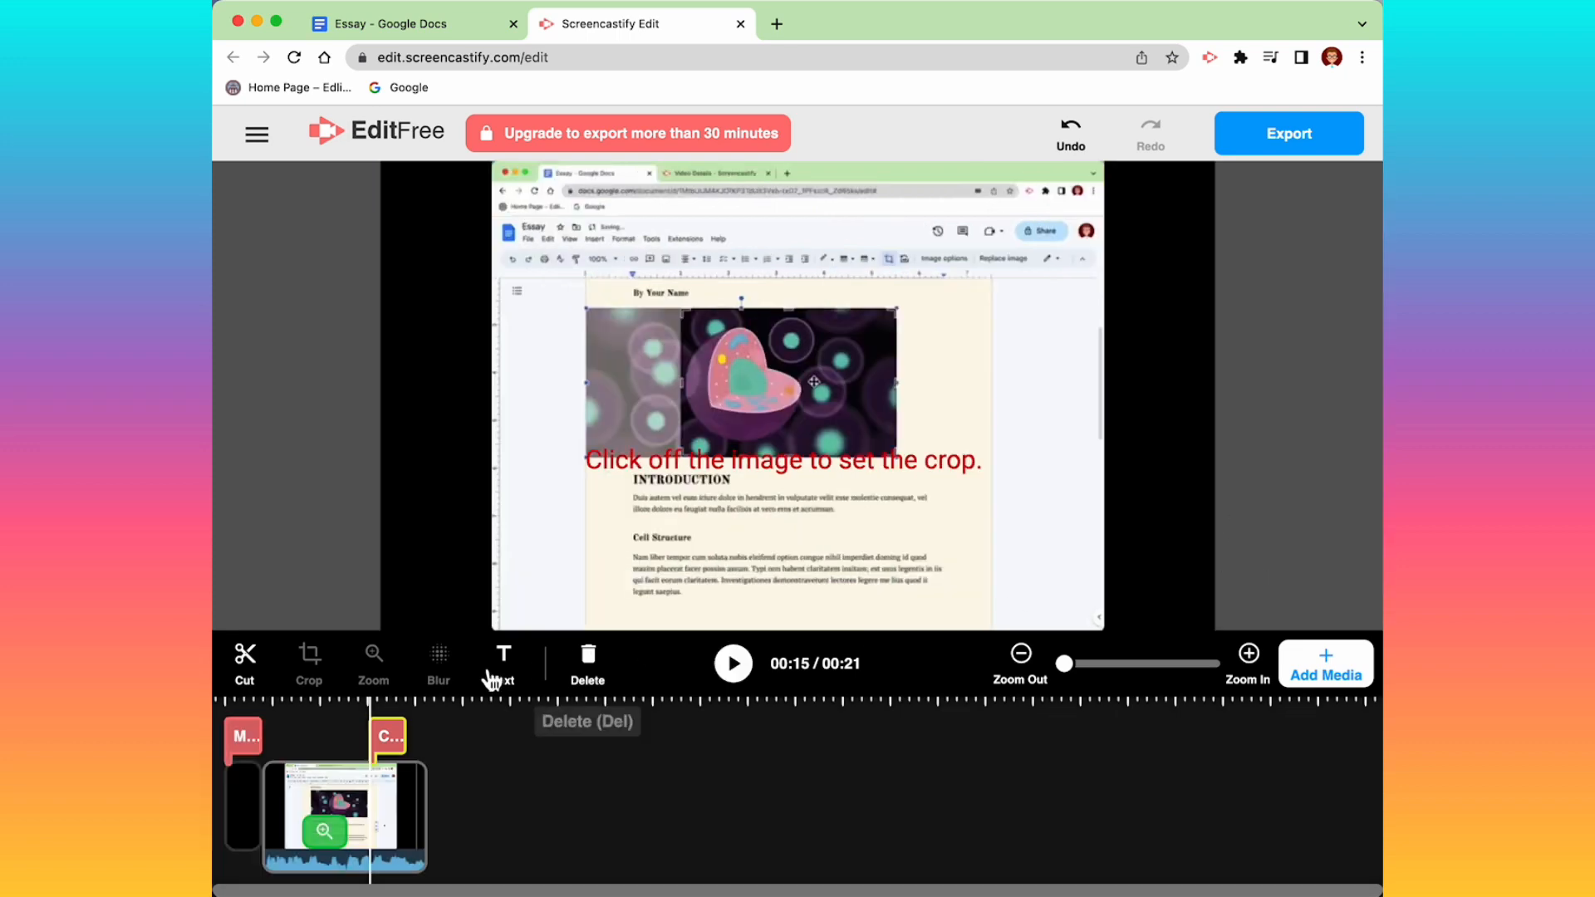
{"action": "left_click", "coordinate": [344, 706]}
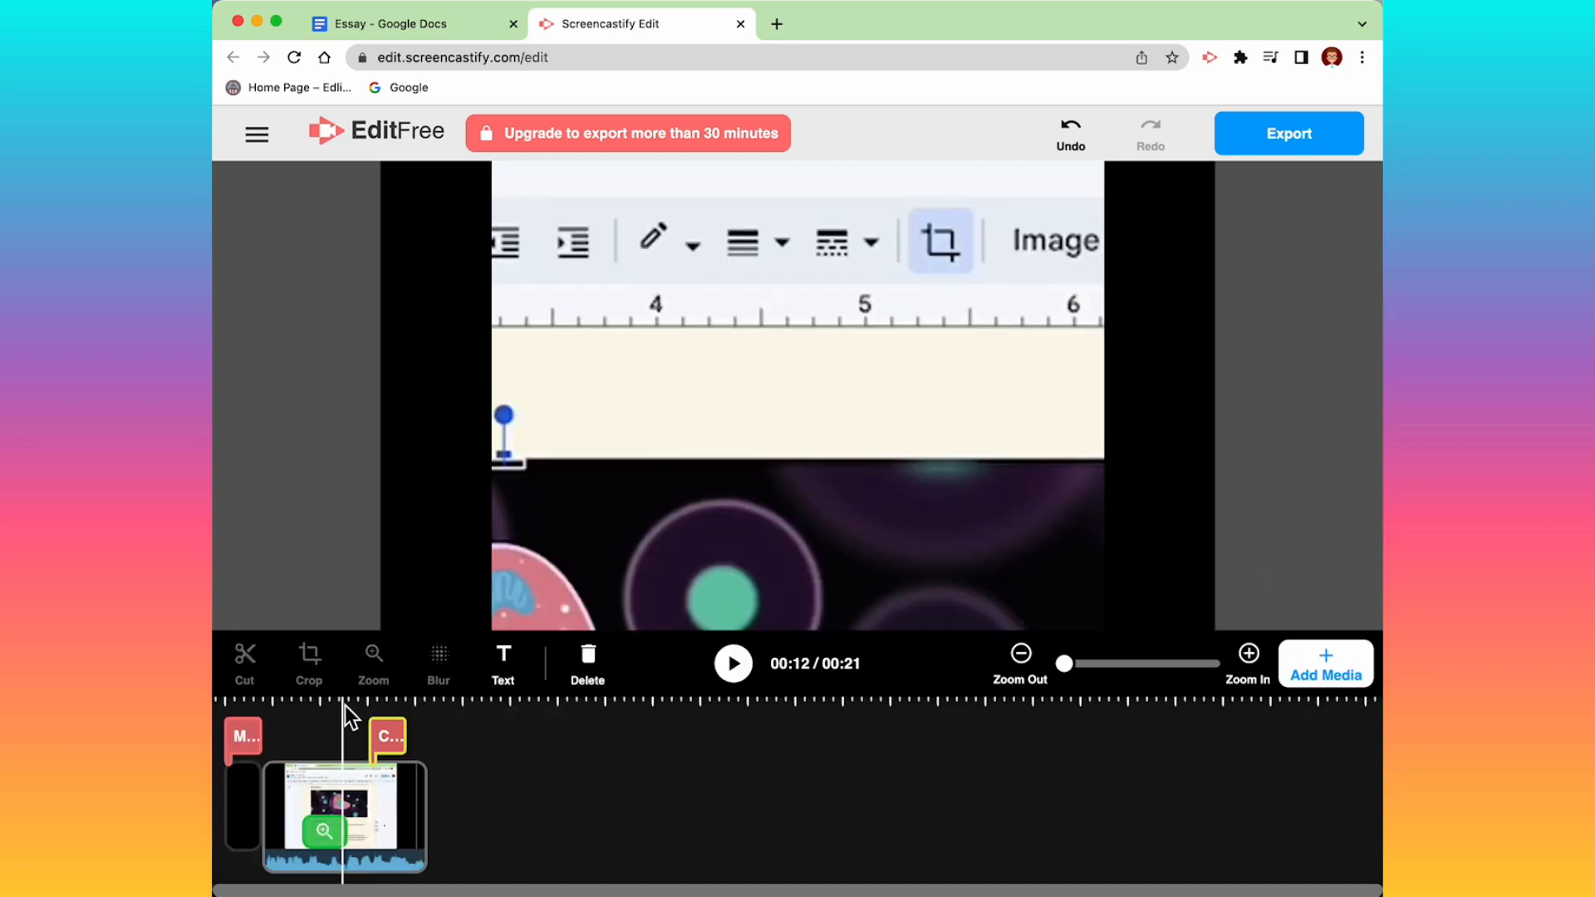
{"action": "left_click", "coordinate": [732, 664]}
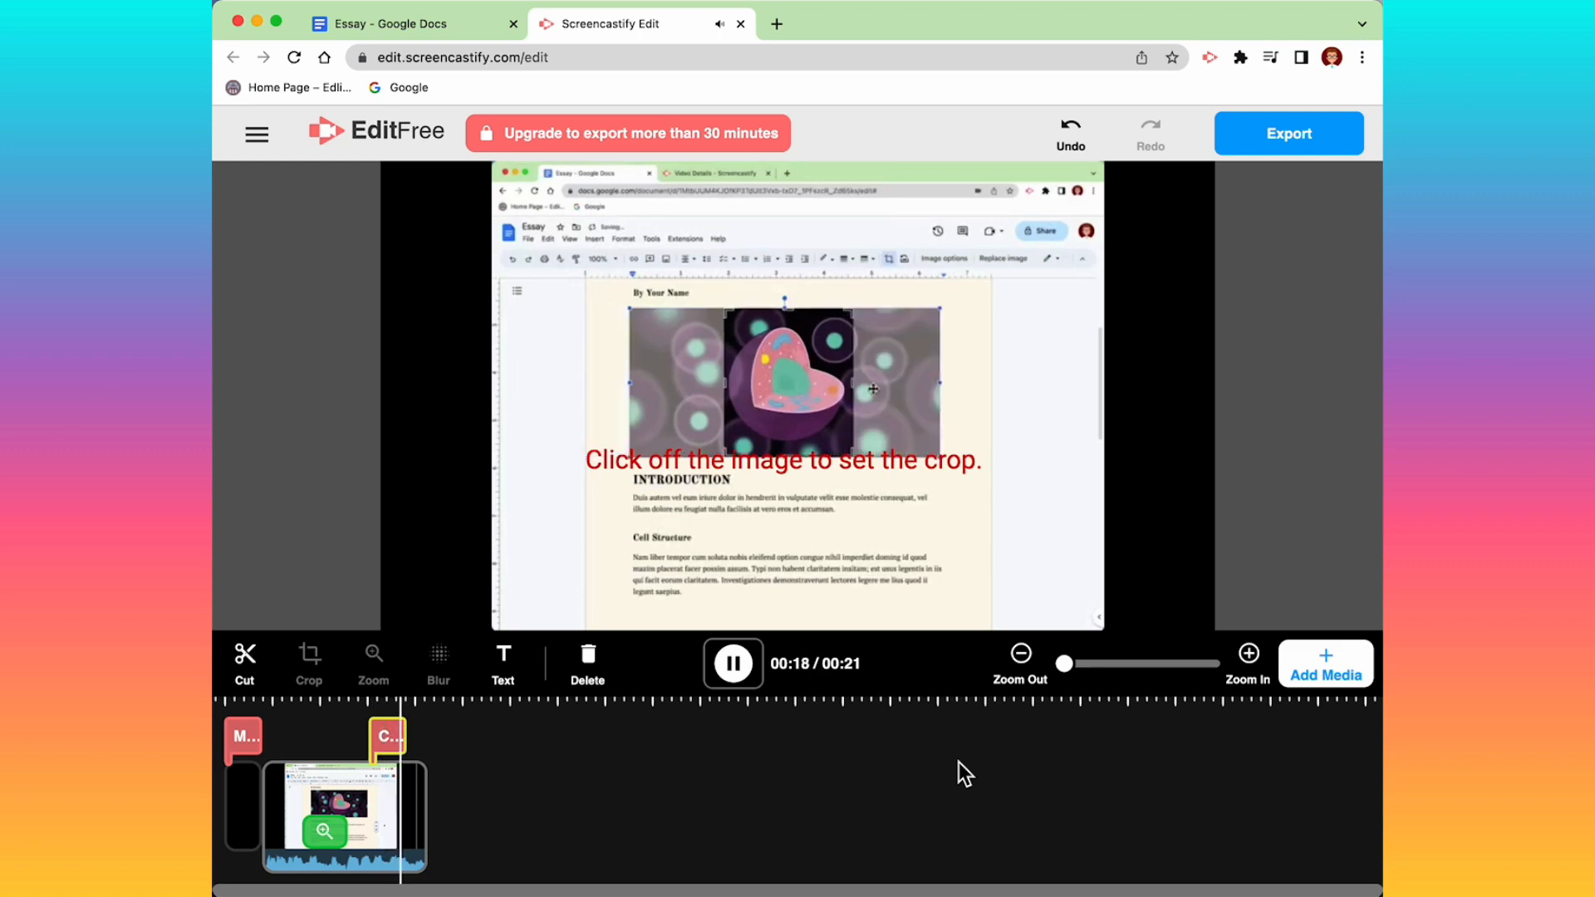
{"action": "left_click", "coordinate": [733, 663]}
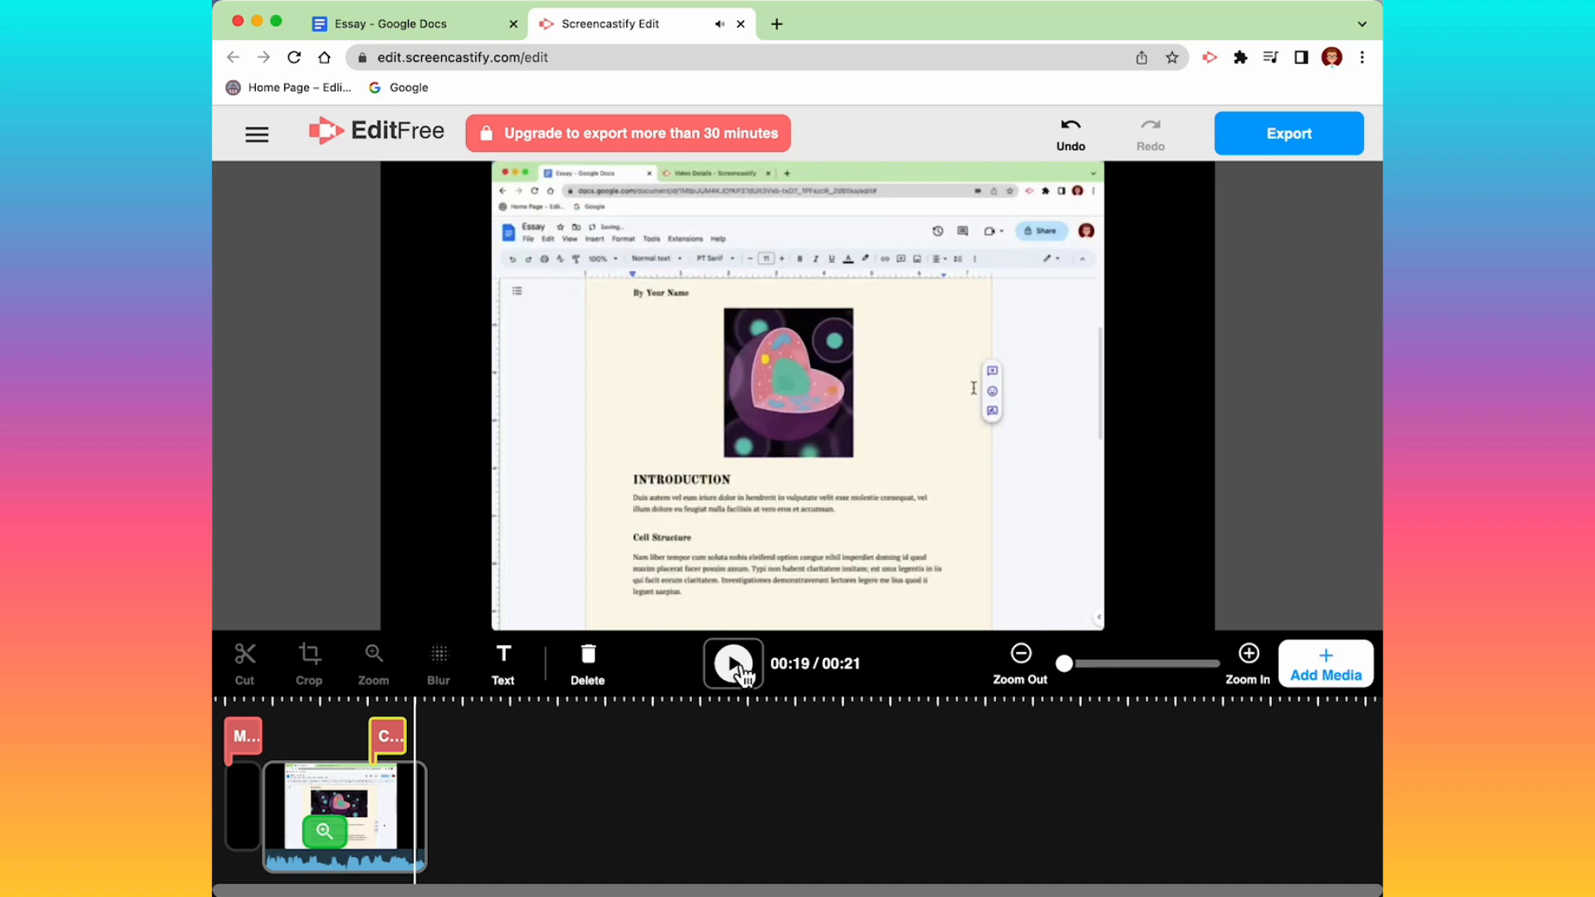
Move the crop caption below the cell image and give it a white background fill.
{"action": "left_click", "coordinate": [388, 736]}
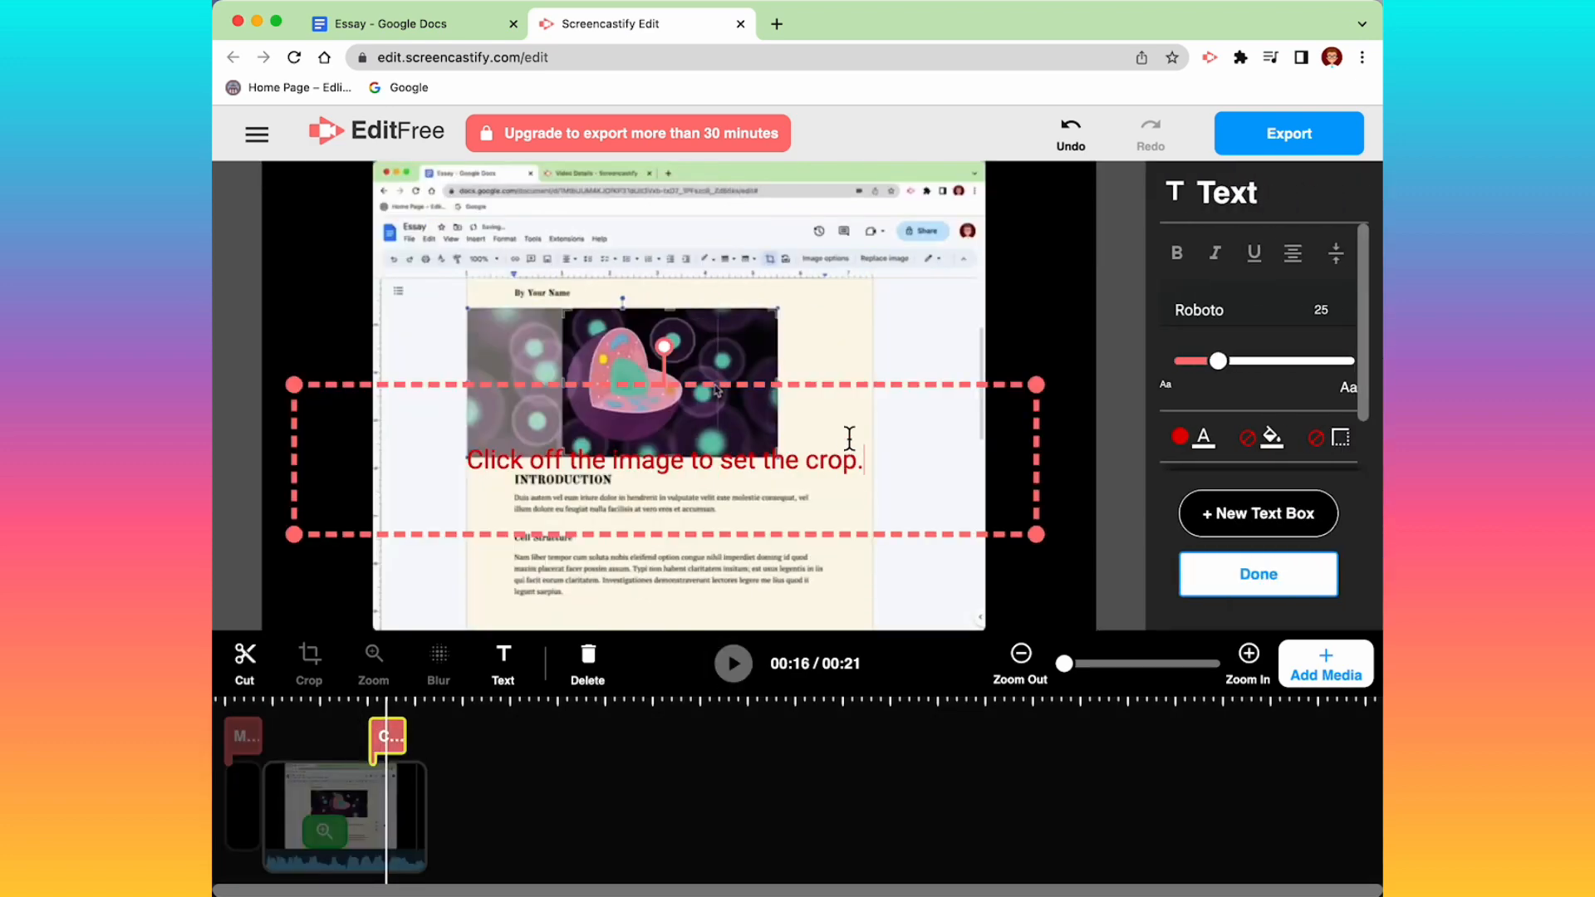
{"action": "left_click_drag", "start_coordinate": [856, 392], "coordinate": [849, 417]}
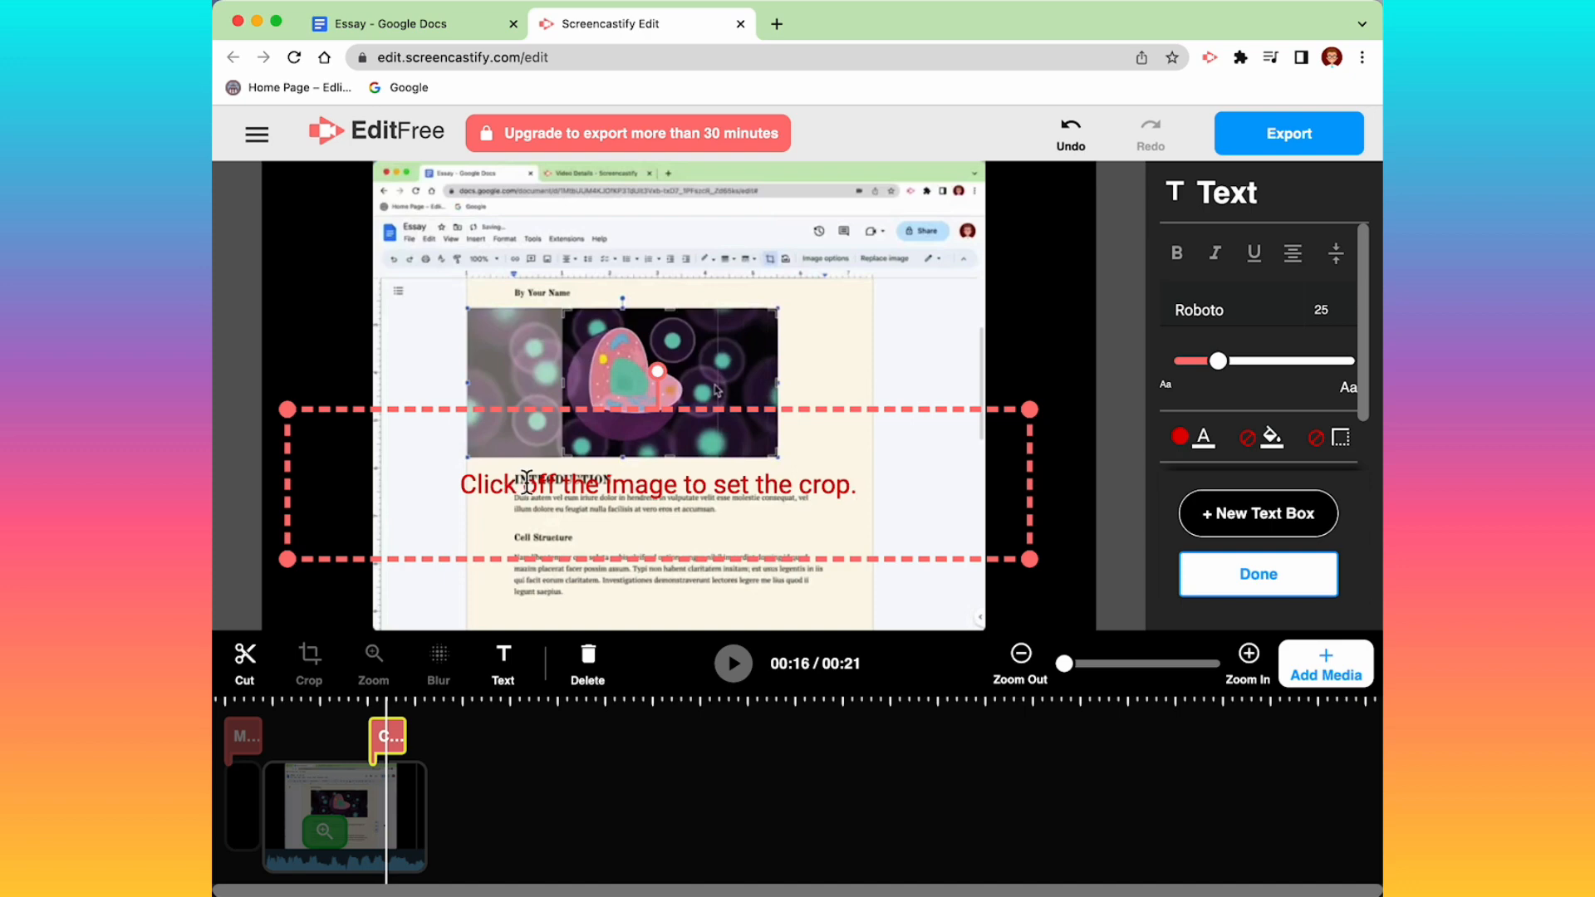
{"action": "left_click", "coordinate": [1275, 450]}
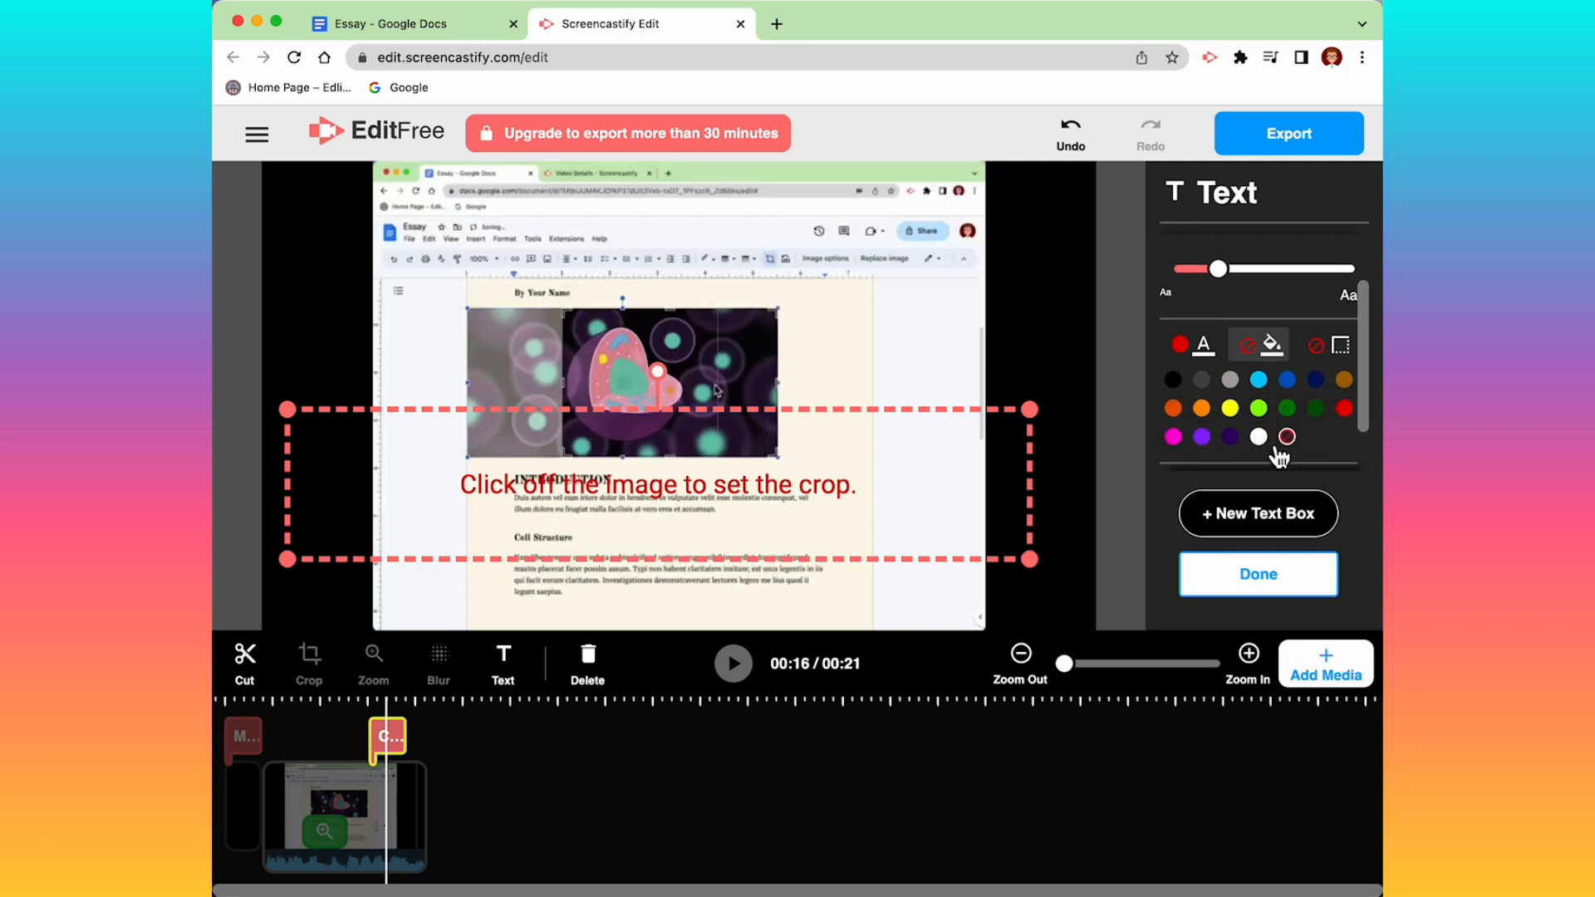
{"action": "left_click", "coordinate": [1260, 439]}
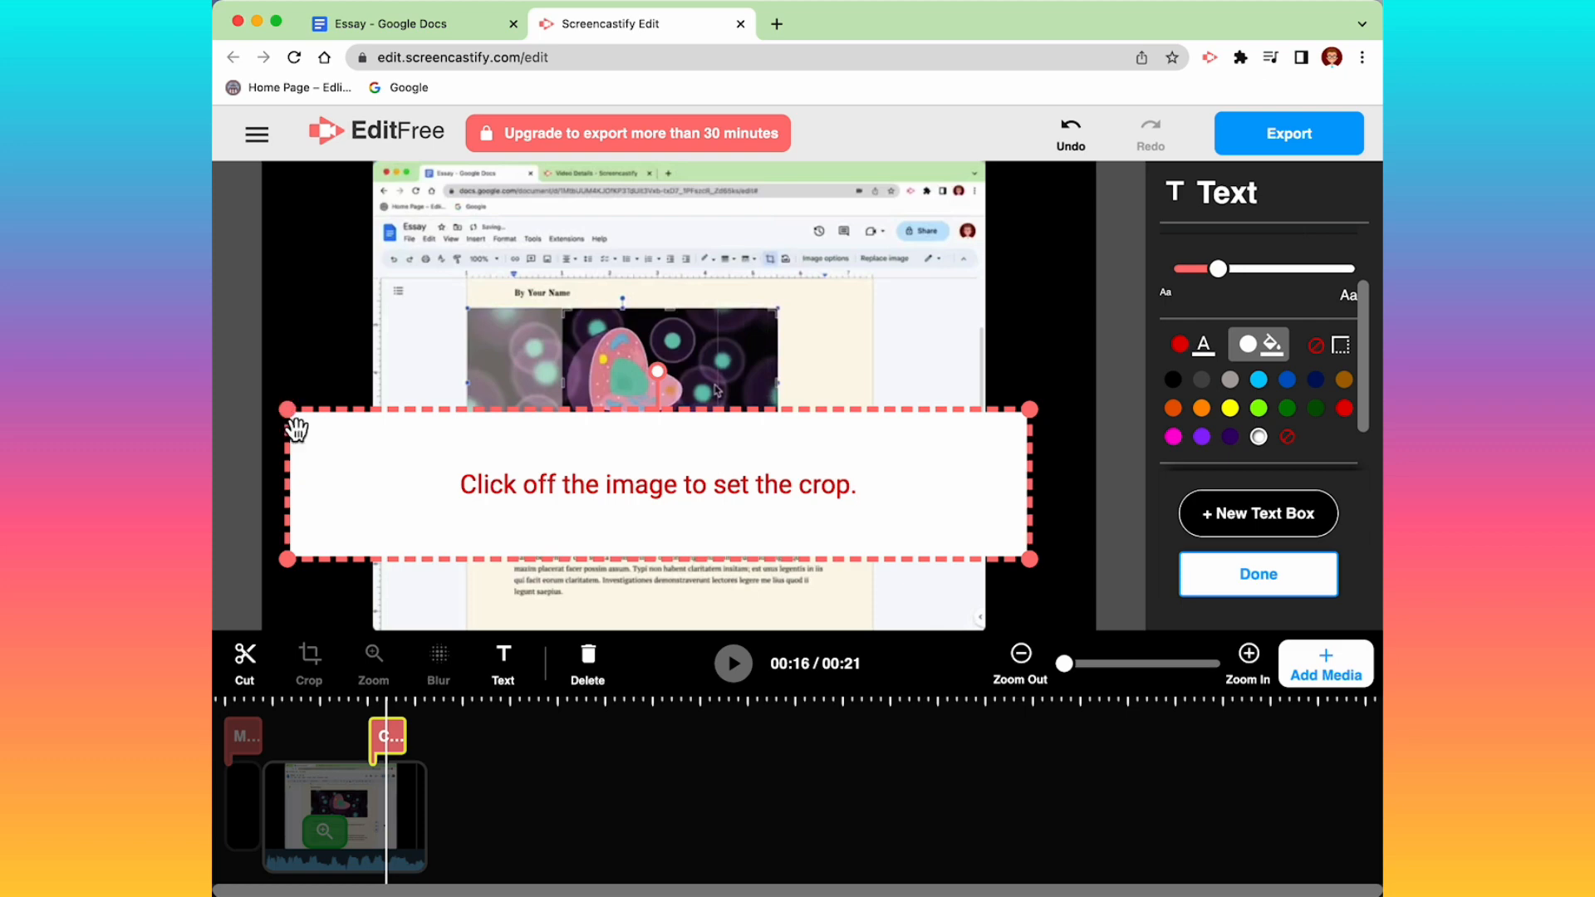
Shrink the crop caption box to fit its text, centre it just beneath the cell image and preview the video.
{"action": "left_click_drag", "start_coordinate": [290, 413], "coordinate": [591, 499]}
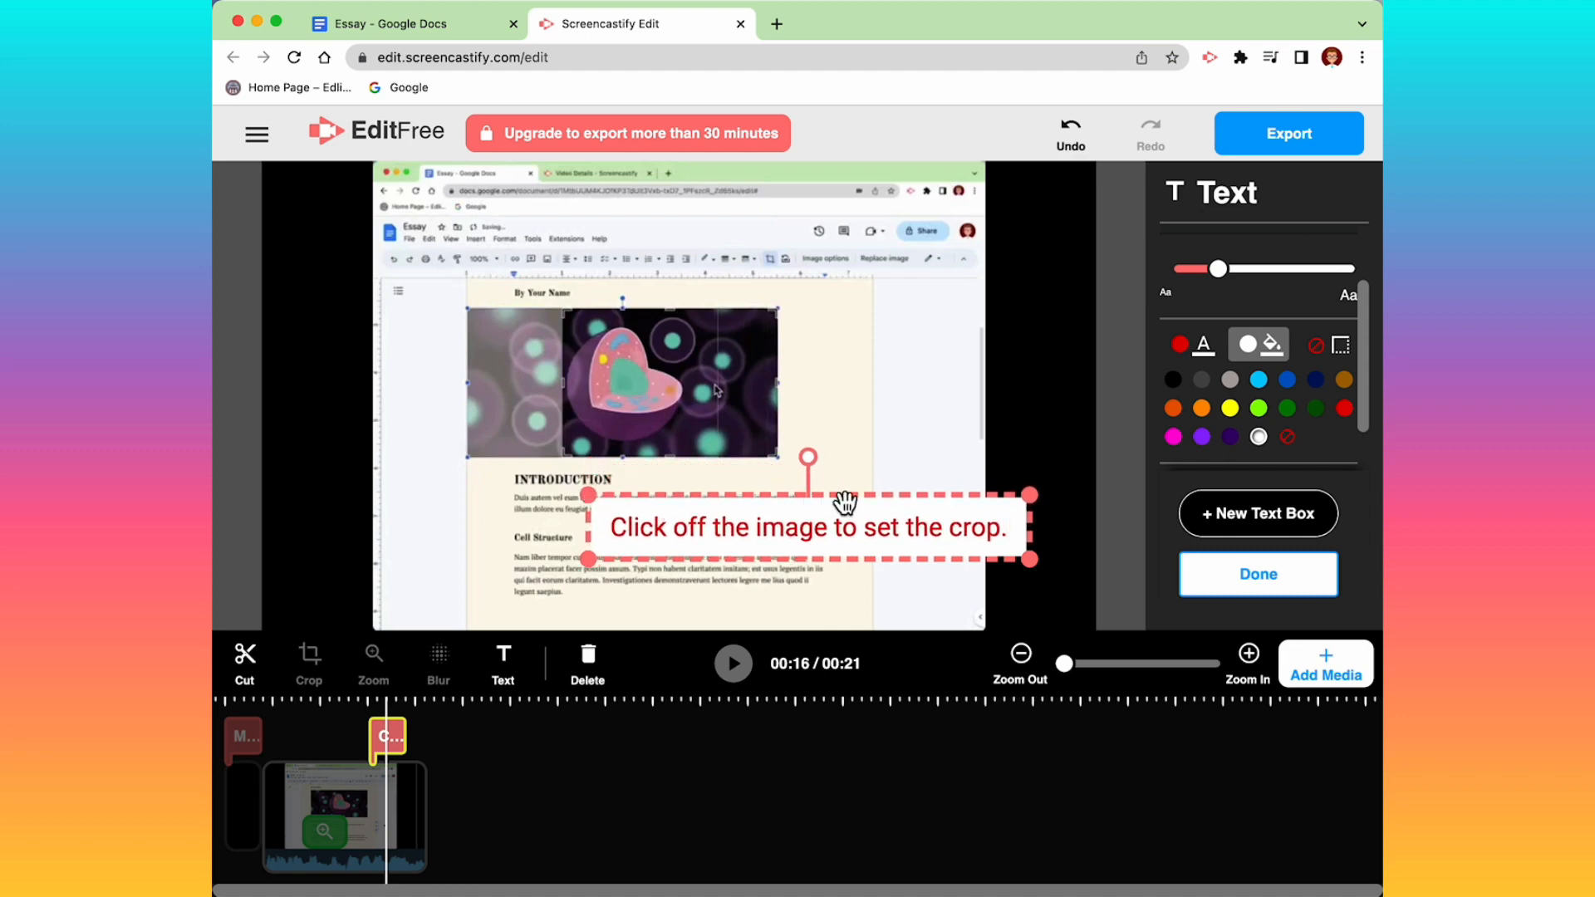
{"action": "left_click_drag", "start_coordinate": [855, 502], "coordinate": [717, 479]}
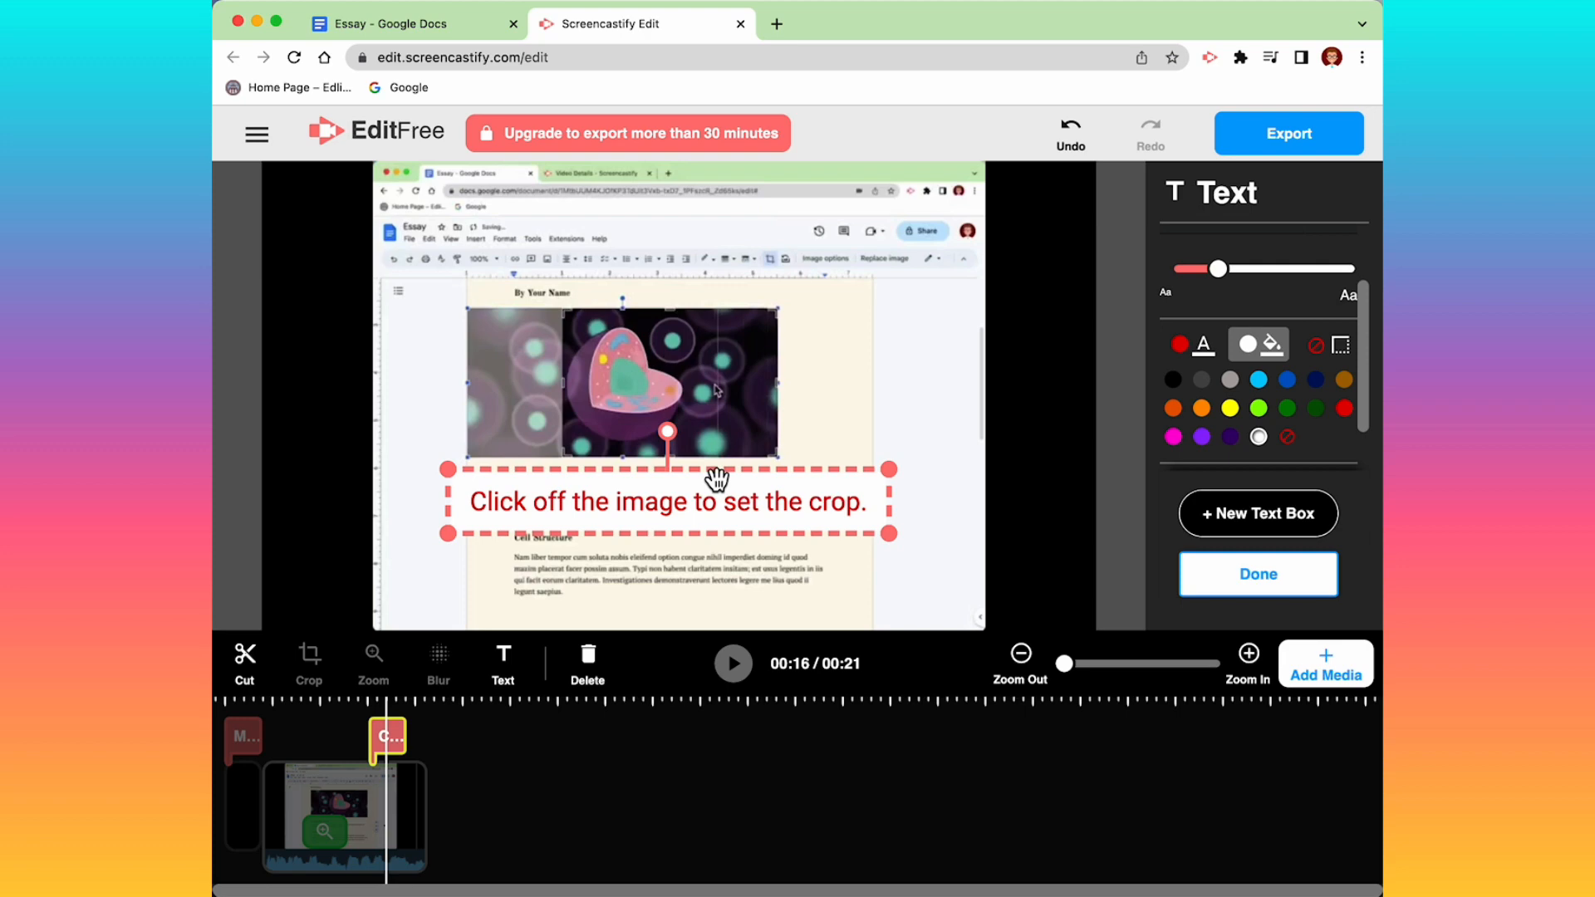
{"action": "left_click", "coordinate": [1255, 591]}
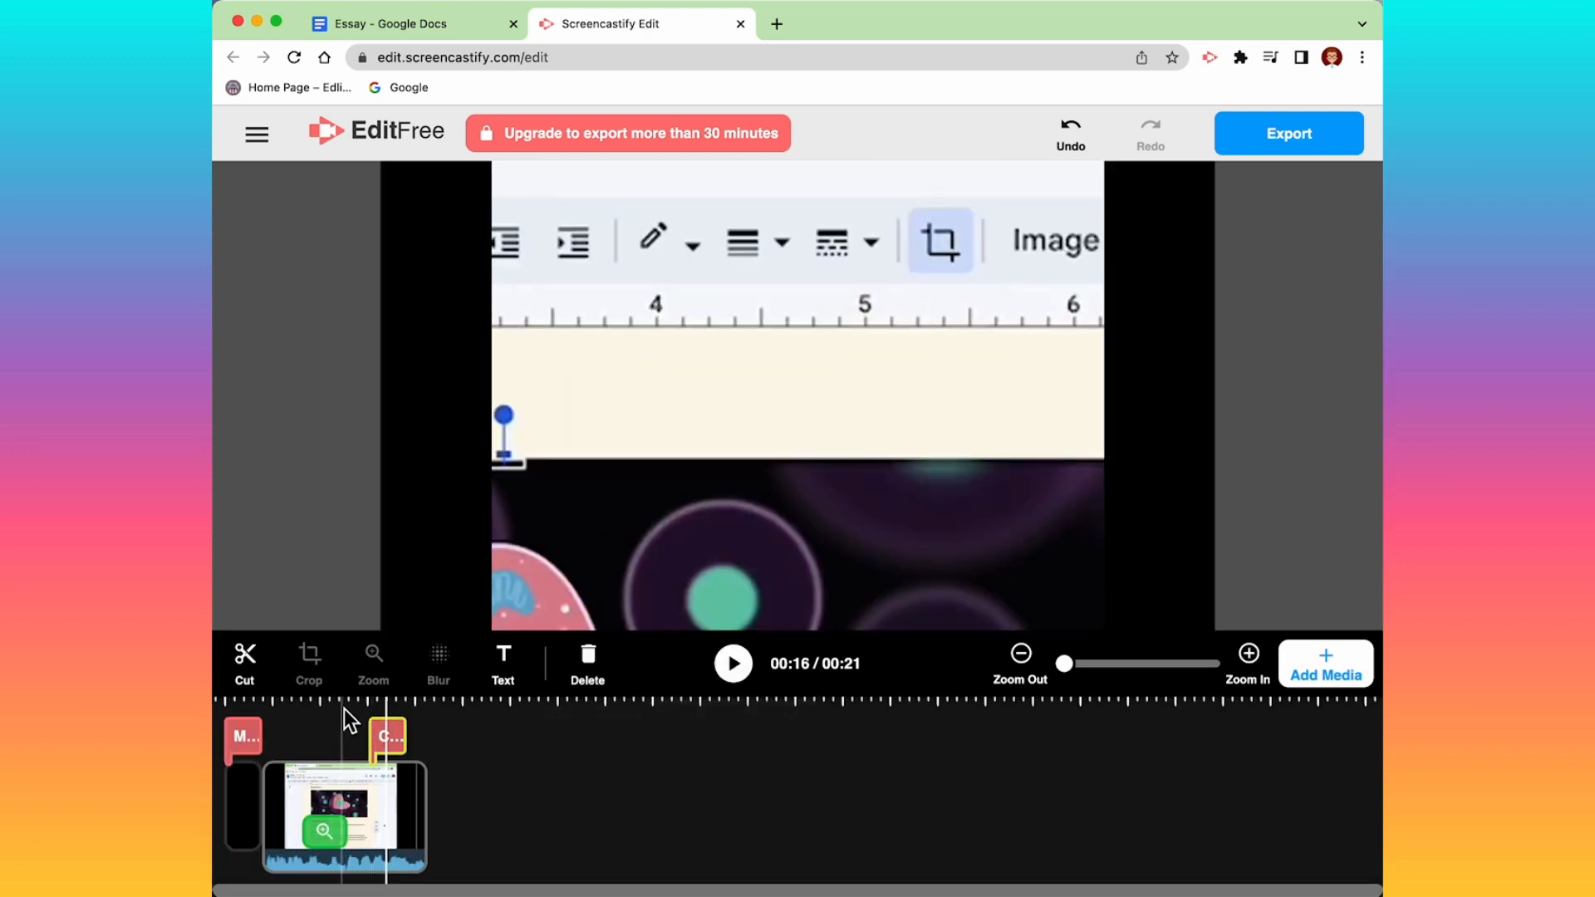
{"action": "left_click", "coordinate": [347, 715]}
{"action": "left_click", "coordinate": [733, 663]}
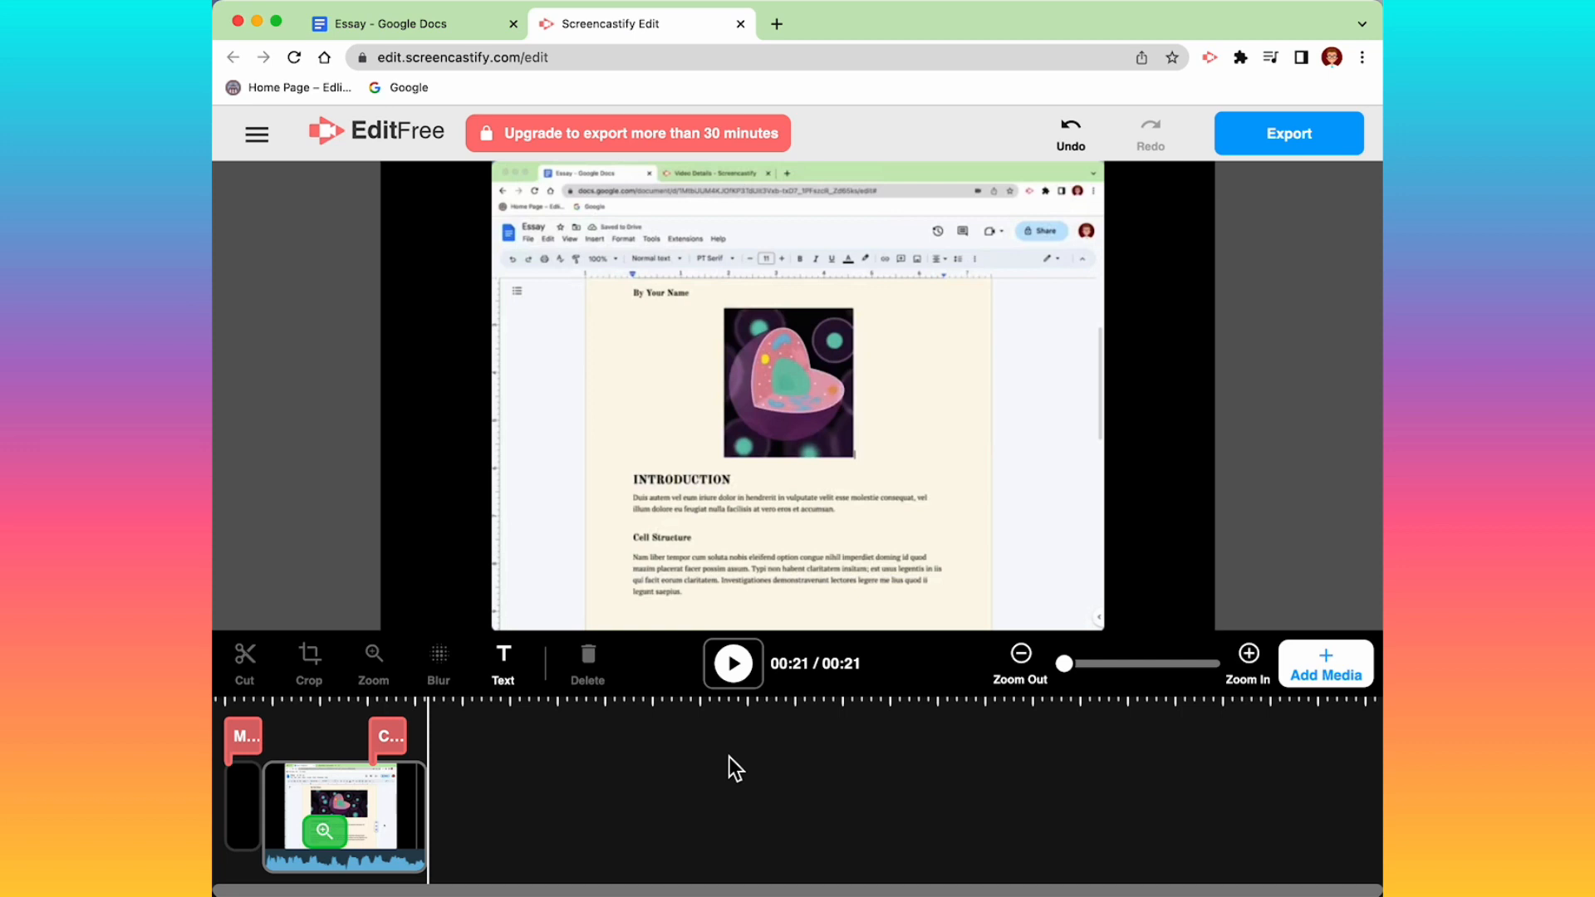
Upload the file Change Text Color.mp4 from the Desktop as an additional clip on the timeline.
{"action": "left_click", "coordinate": [1333, 657]}
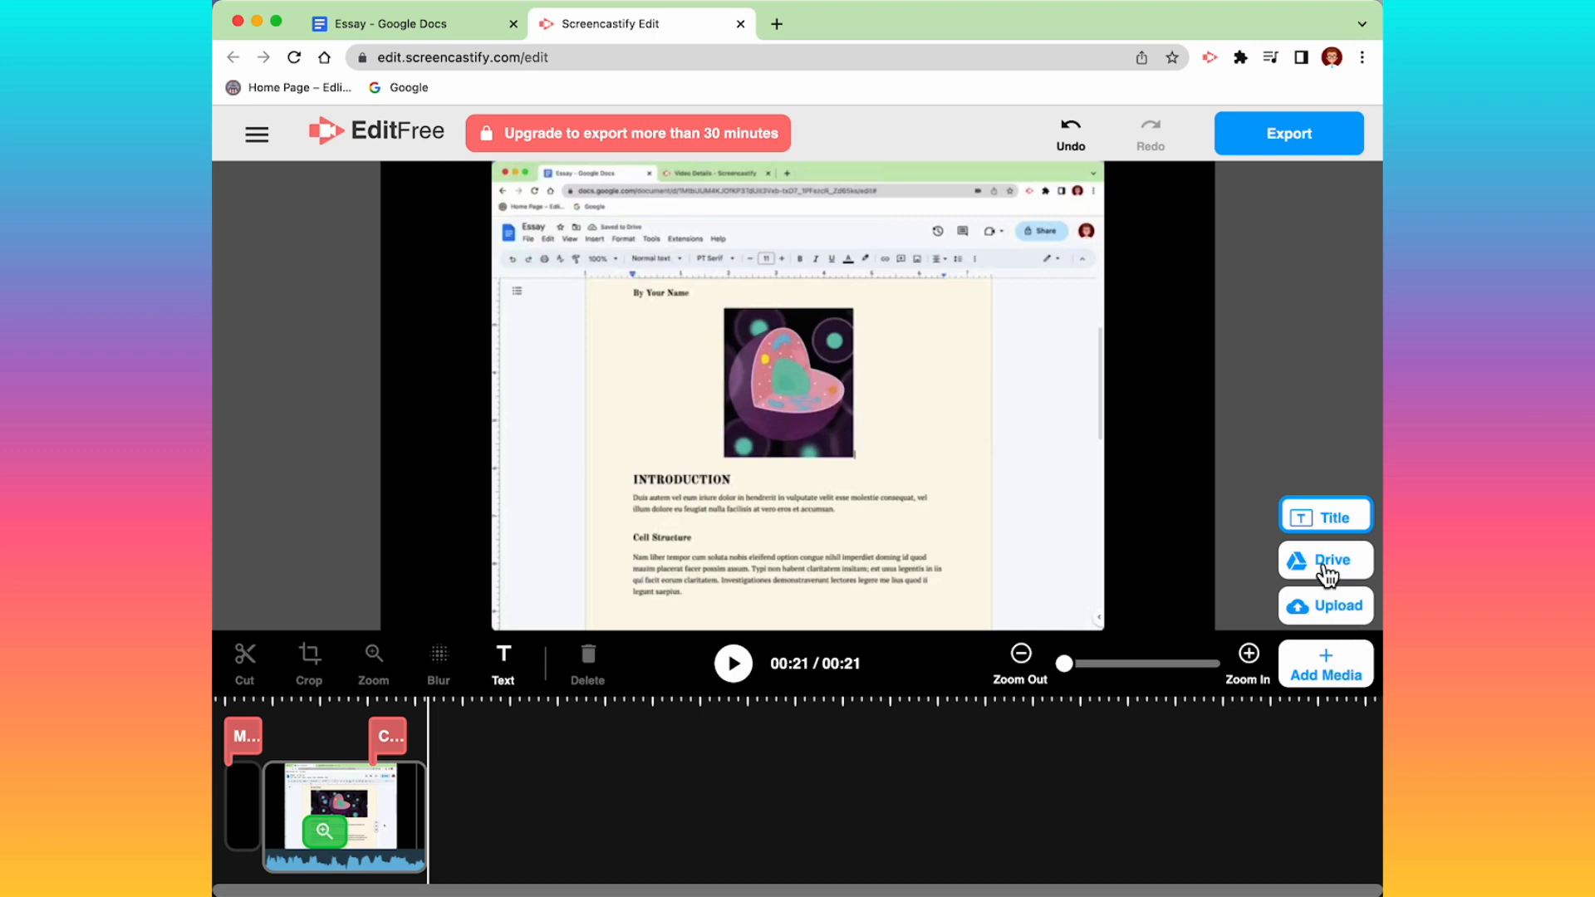
{"action": "left_click", "coordinate": [1339, 607]}
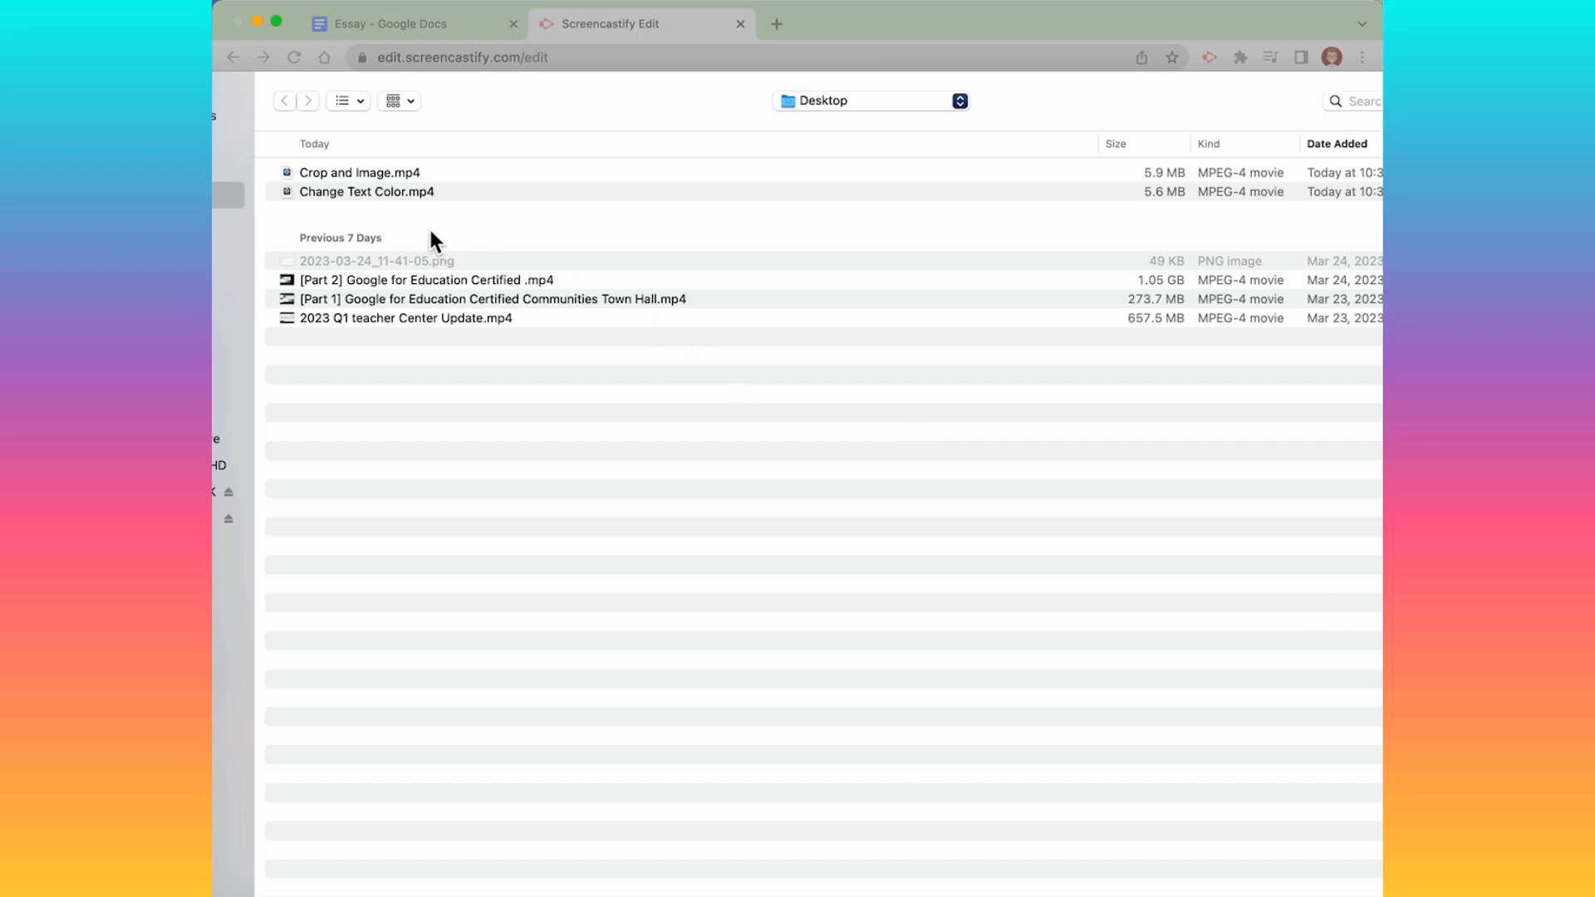
{"action": "left_click", "coordinate": [368, 193]}
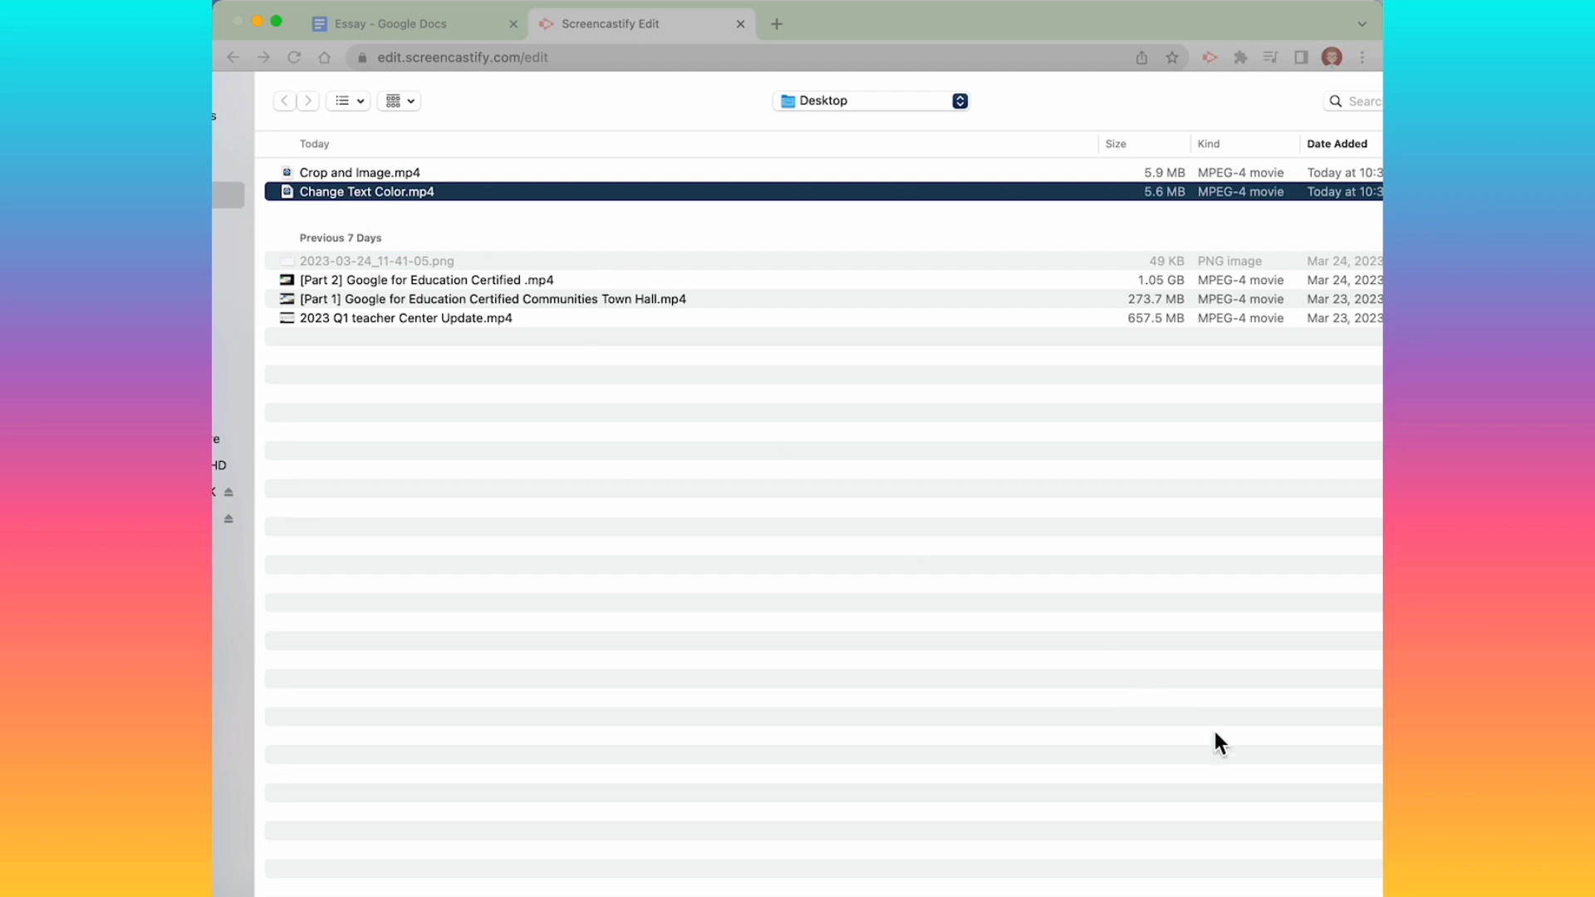
{"action": "key", "text": "Return"}
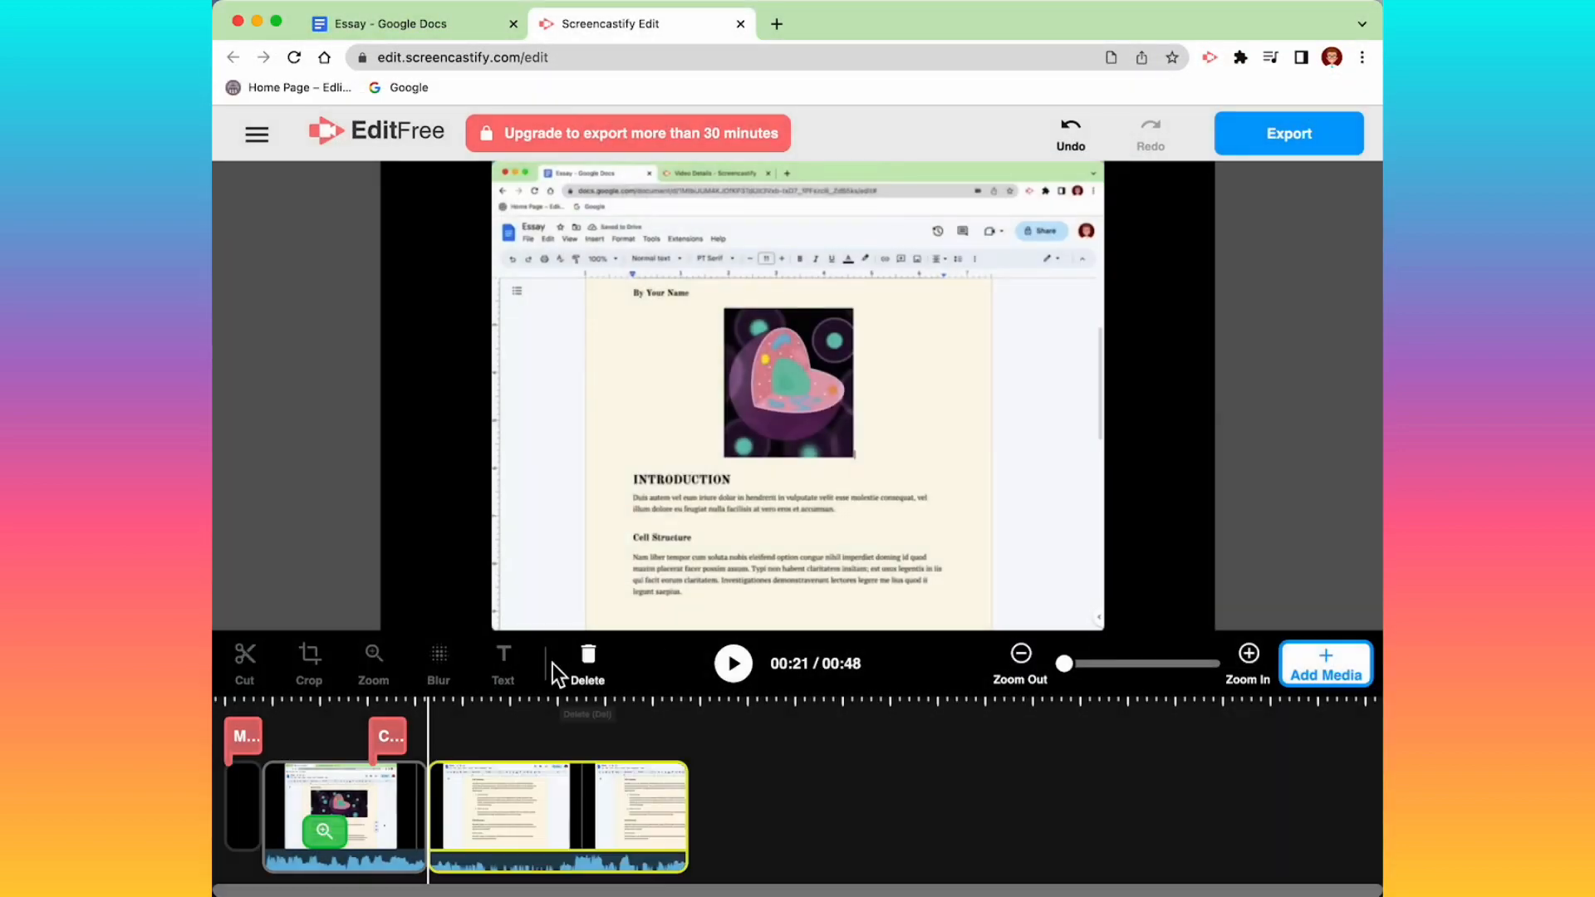
Check the added clip at 00:23, 00:40 and 00:29 and export the edited video.
{"action": "left_click", "coordinate": [447, 706]}
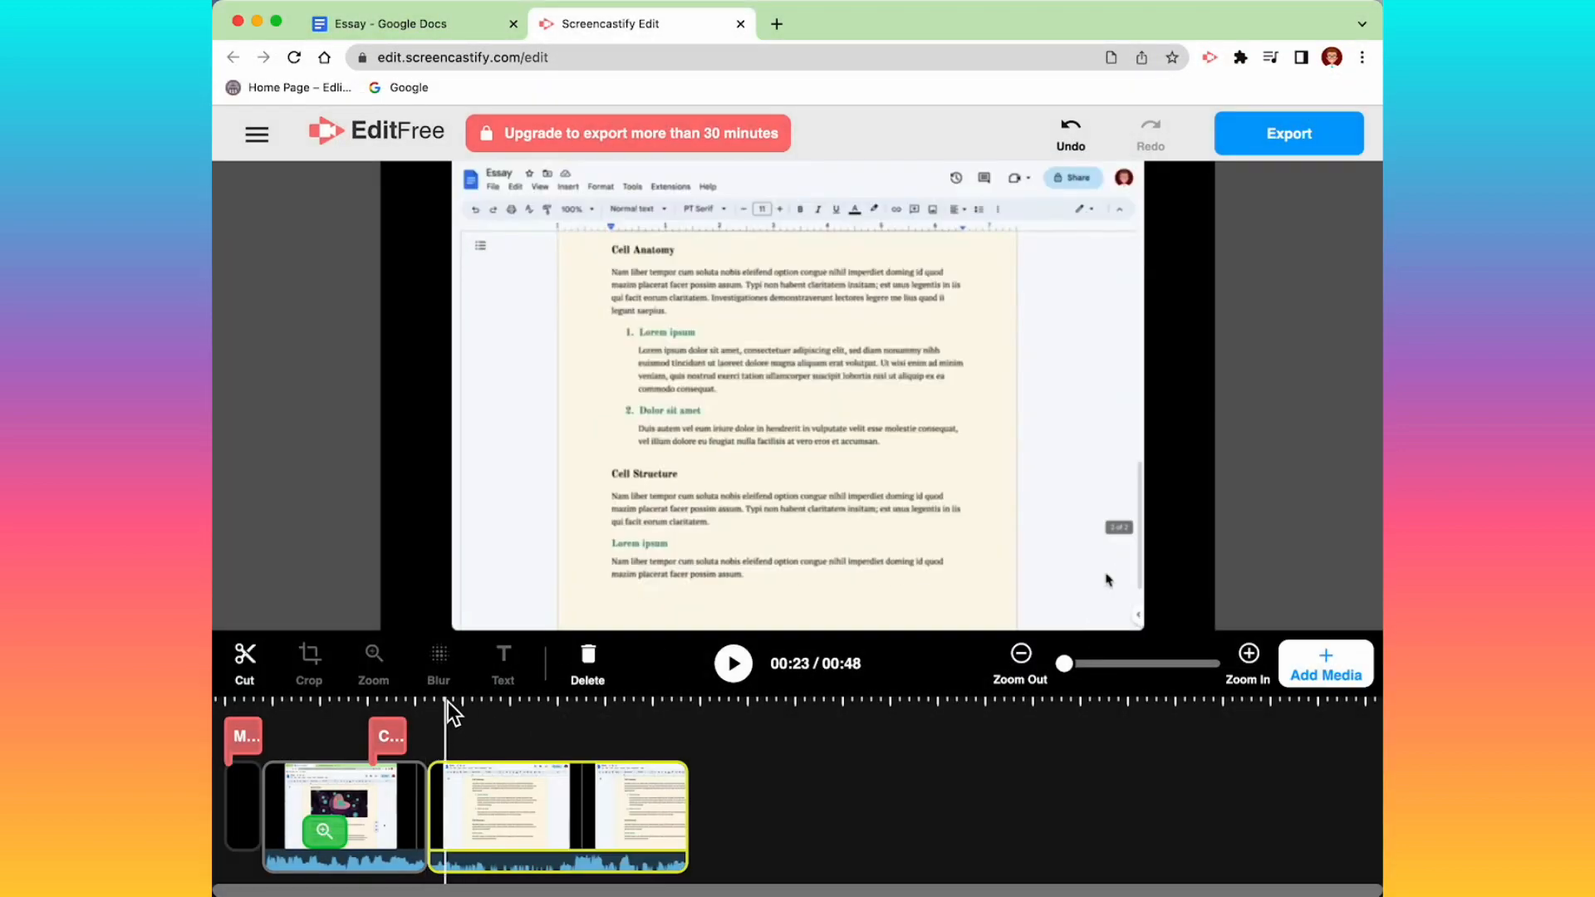
{"action": "left_click", "coordinate": [615, 703]}
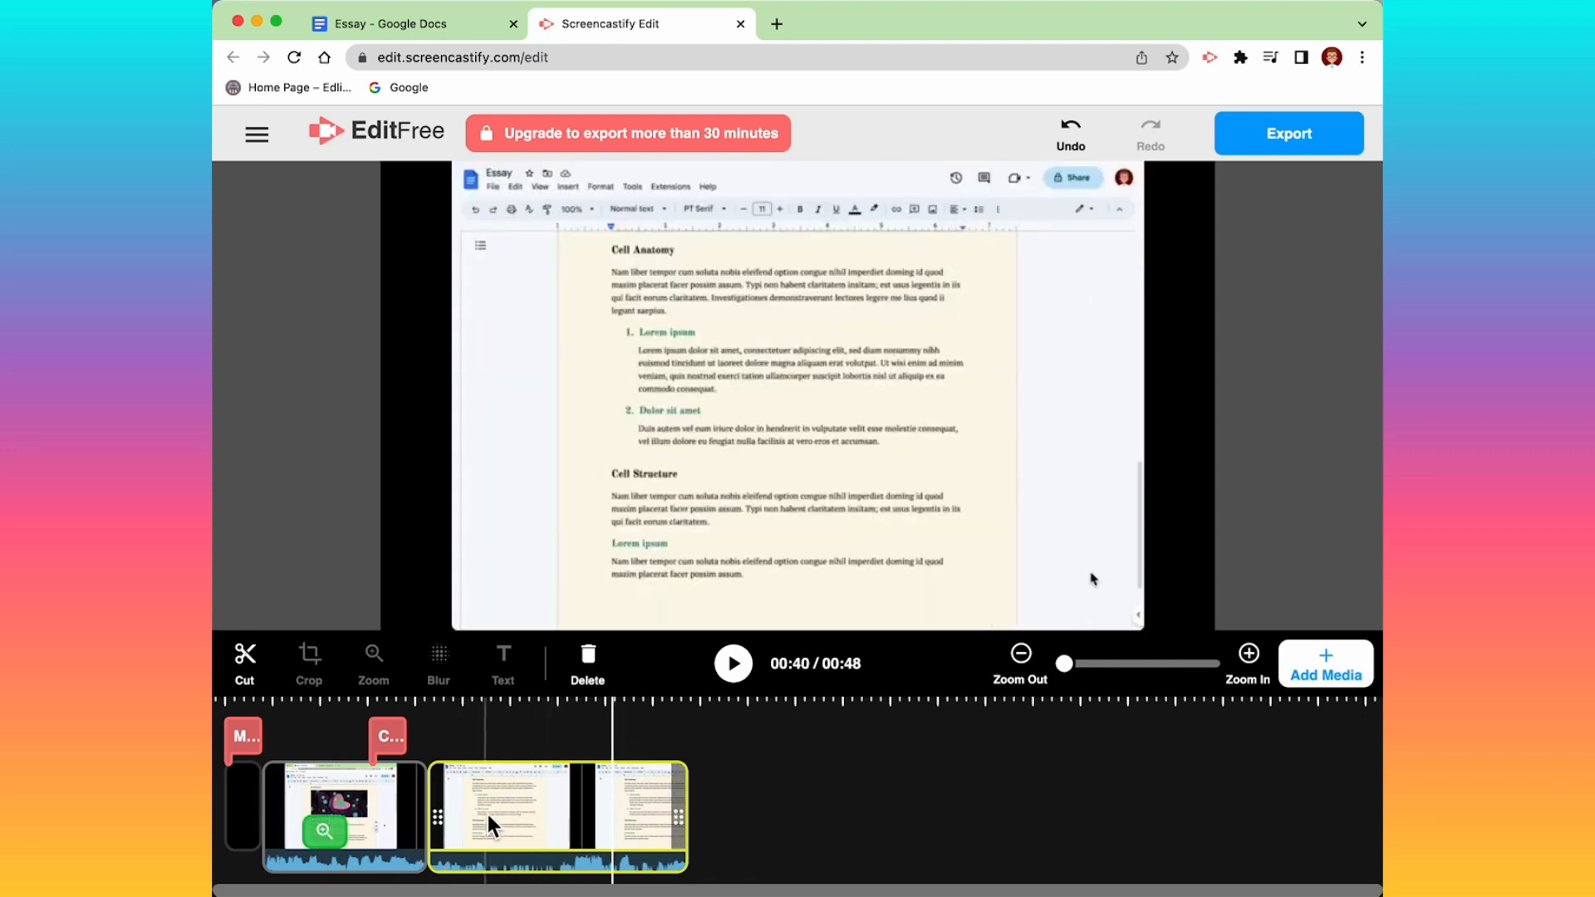
{"action": "mouse_move", "coordinate": [506, 819]}
{"action": "left_mouse_down"}
{"action": "mouse_move", "coordinate": [312, 799]}
{"action": "mouse_move", "coordinate": [533, 800]}
{"action": "mouse_move", "coordinate": [501, 797]}
{"action": "left_mouse_up"}
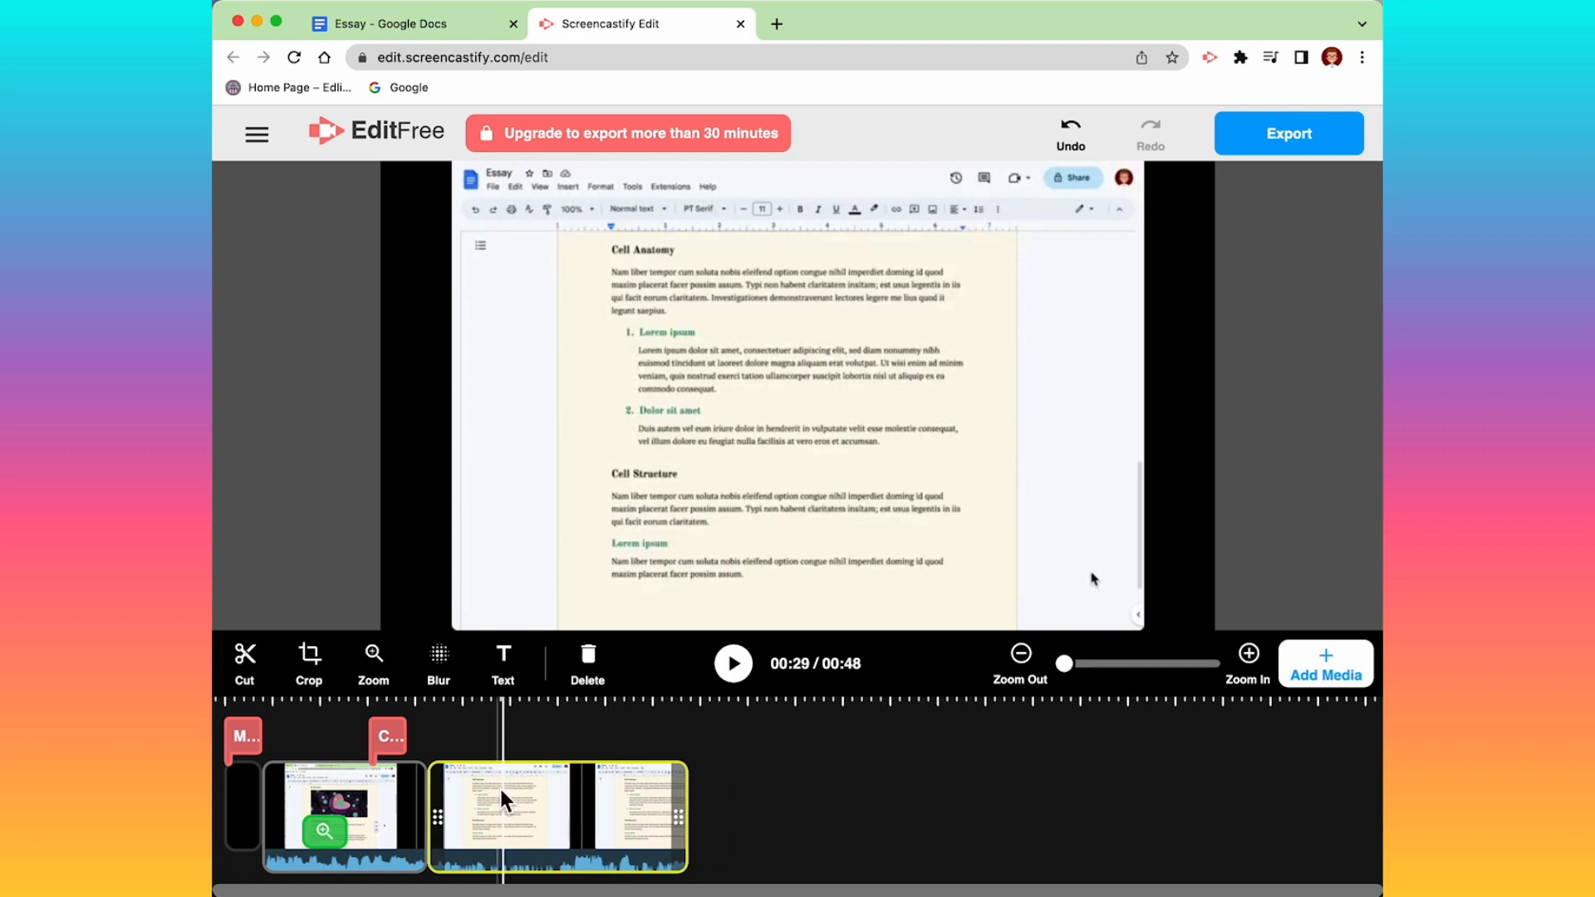
{"action": "left_click", "coordinate": [1352, 157]}
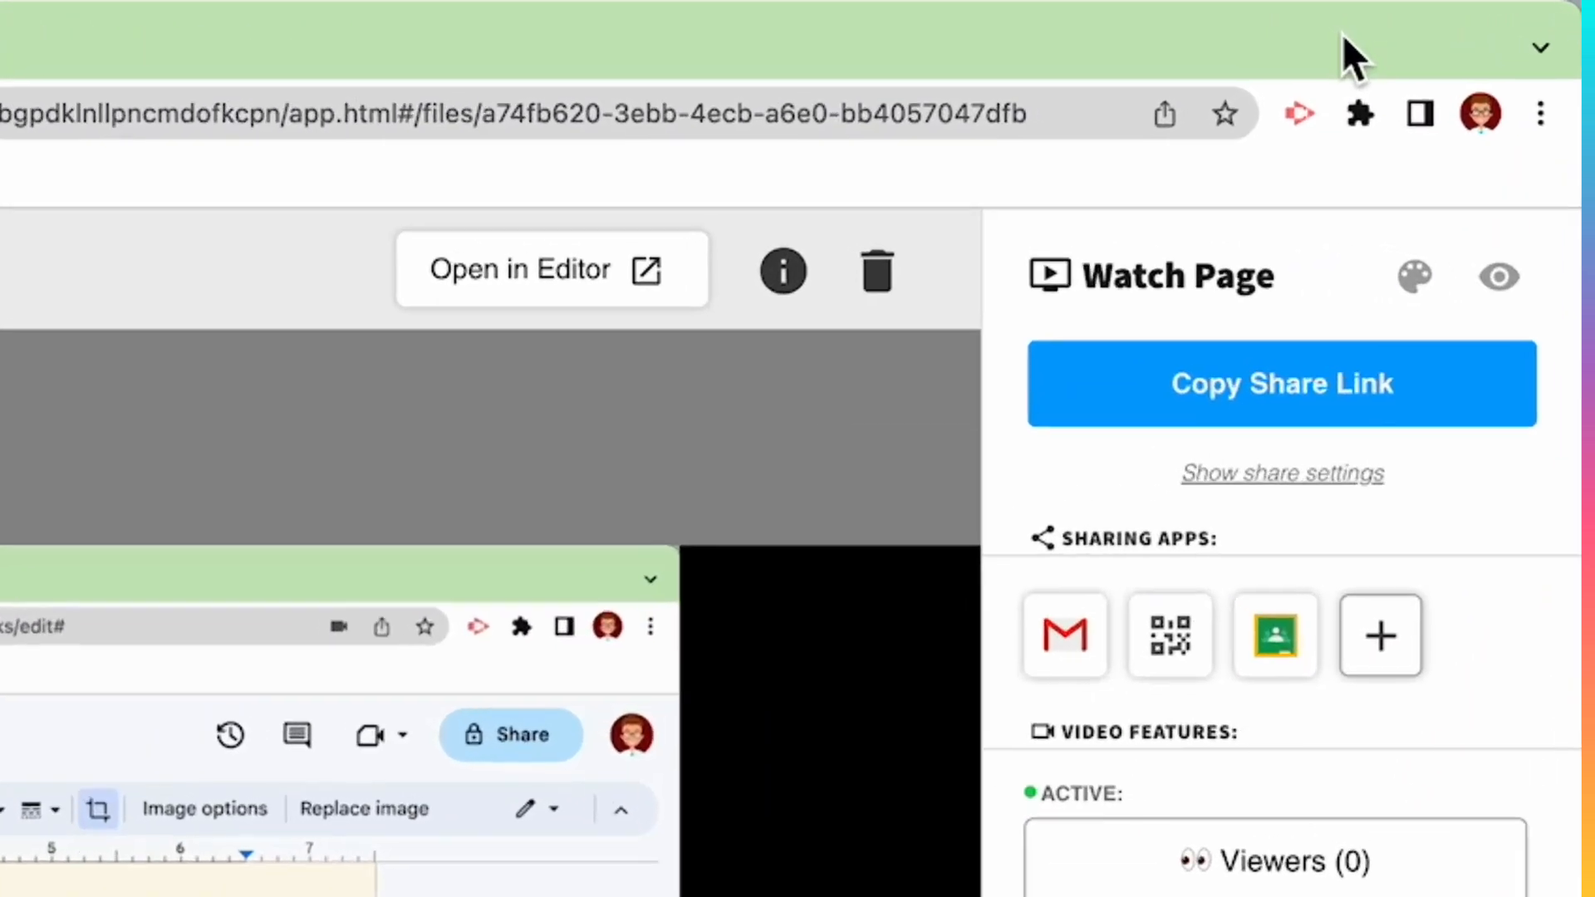
Set the watch page theme to the purple patterned design, save it and check the resulting watch page.
{"action": "left_click", "coordinate": [1430, 312]}
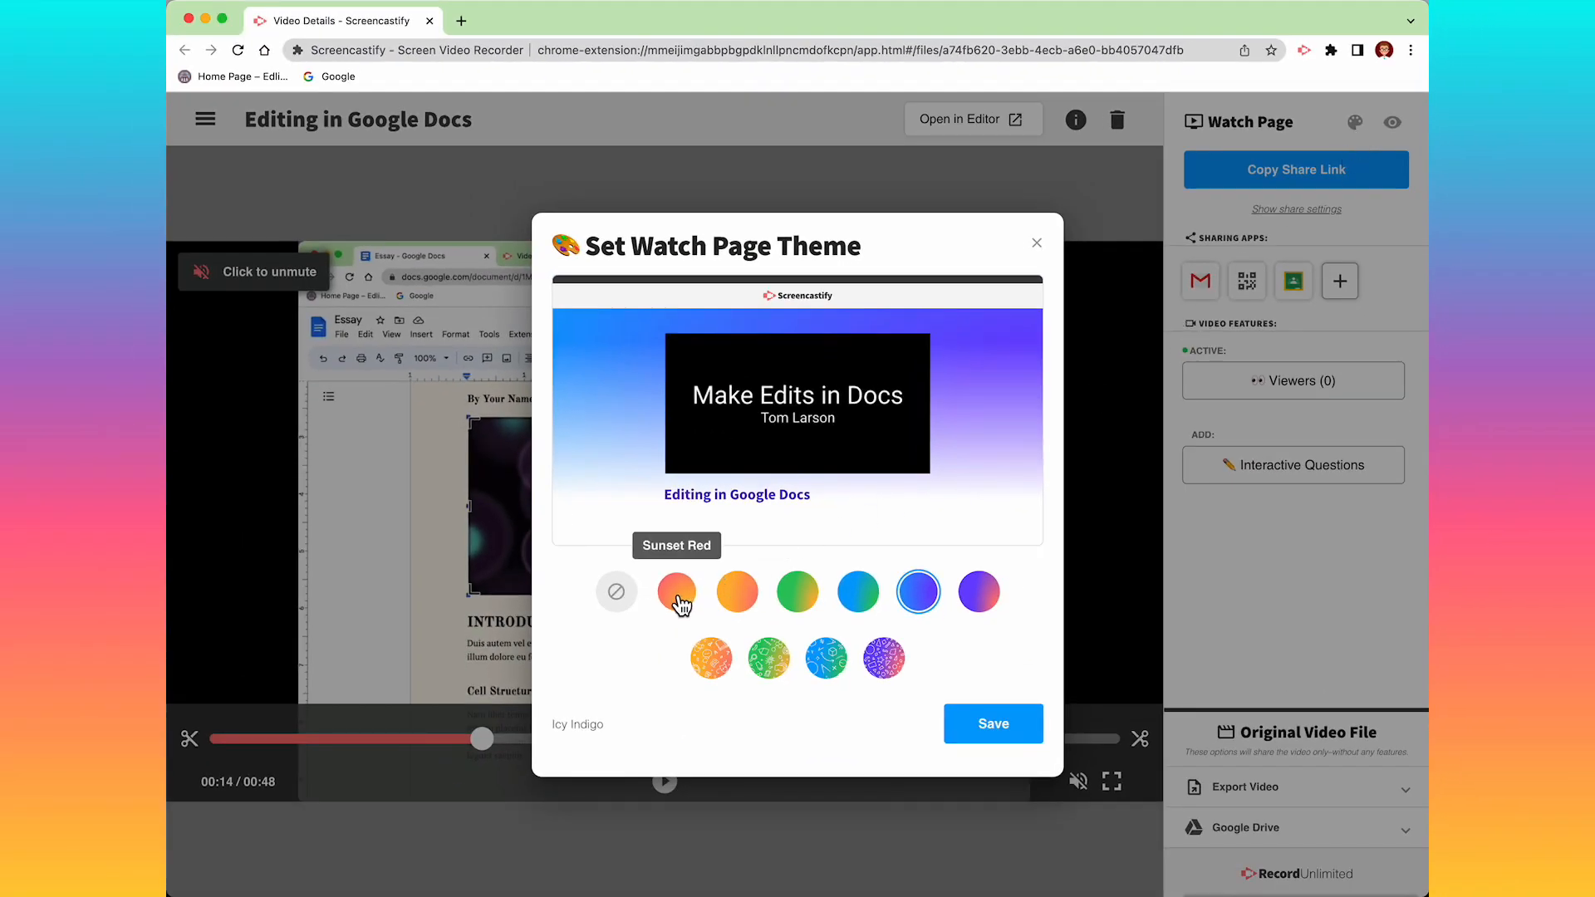
{"action": "left_click", "coordinate": [678, 602]}
{"action": "left_click", "coordinate": [807, 603]}
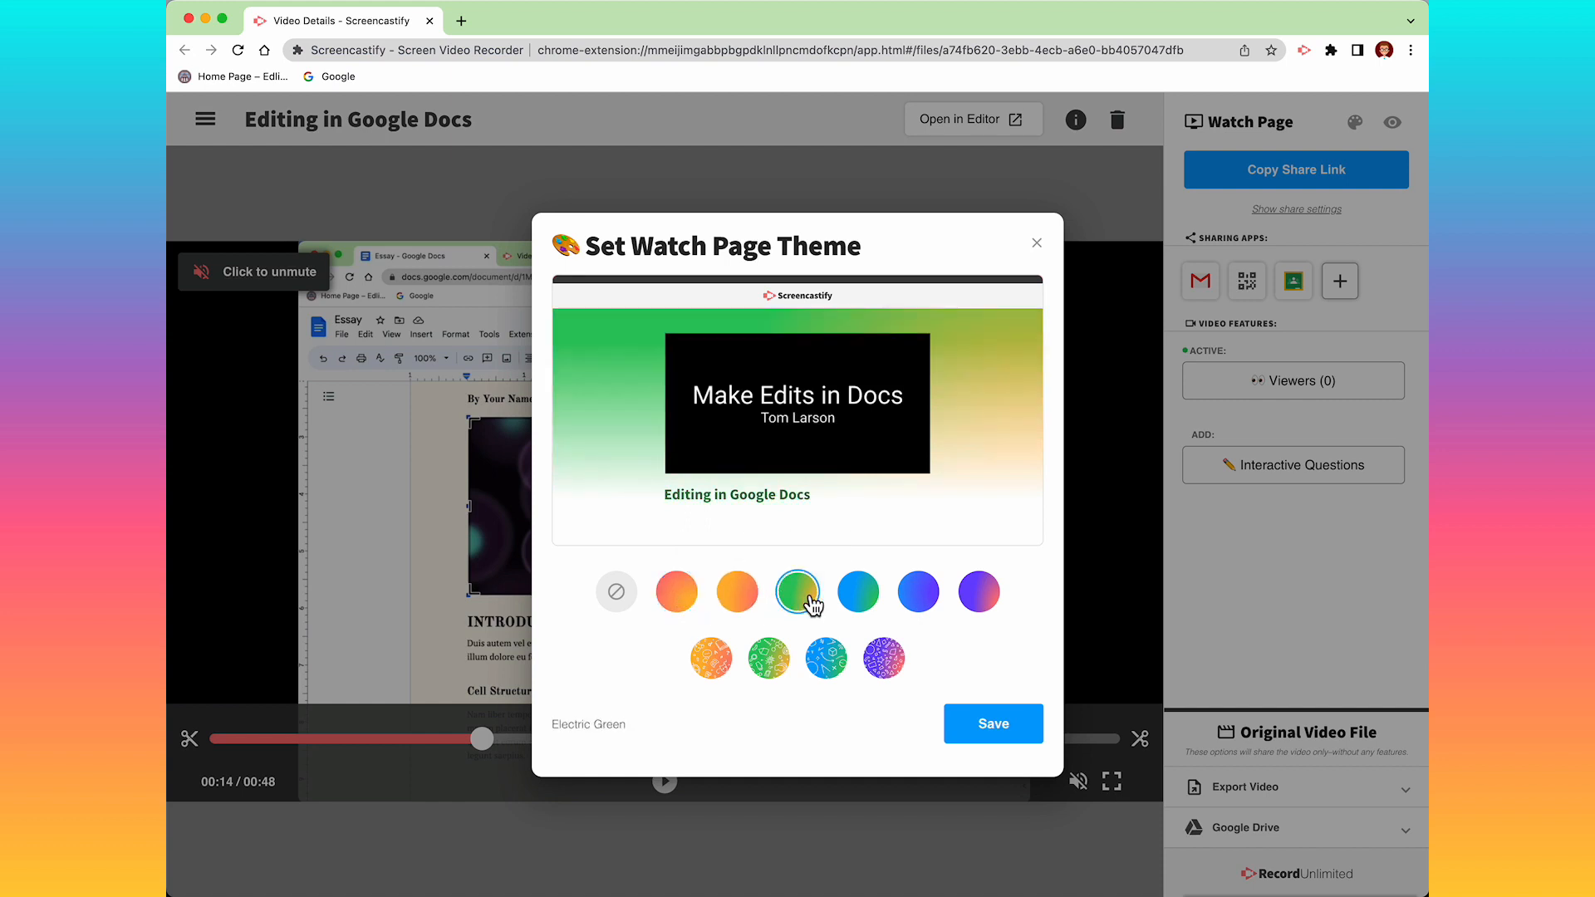
{"action": "left_click", "coordinate": [839, 670]}
{"action": "left_click", "coordinate": [994, 723]}
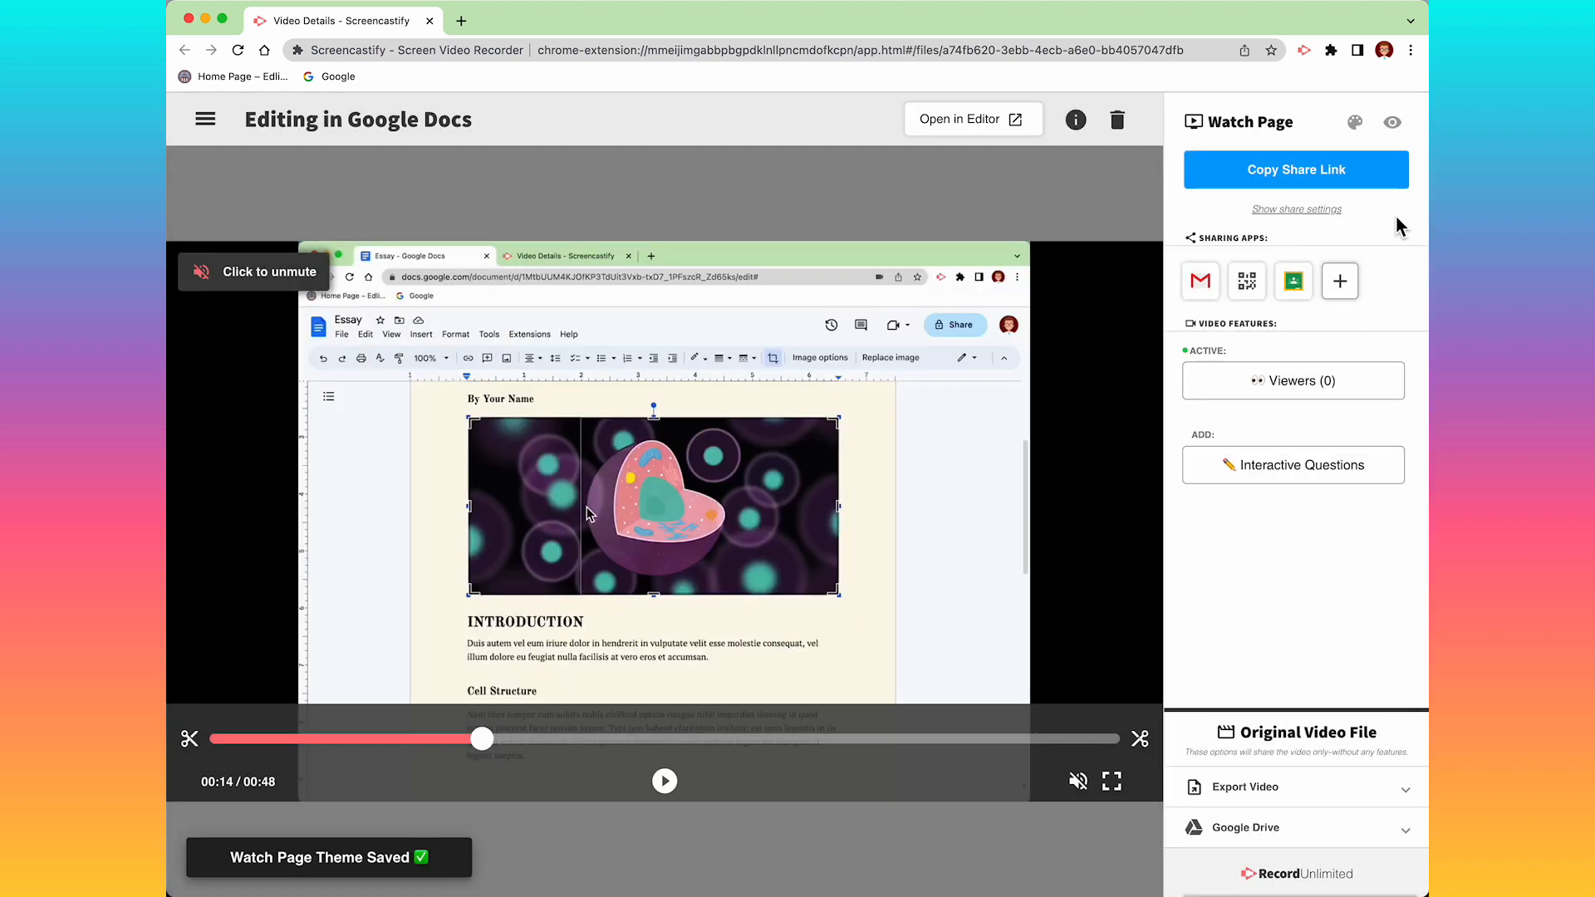
{"action": "left_click", "coordinate": [1401, 126]}
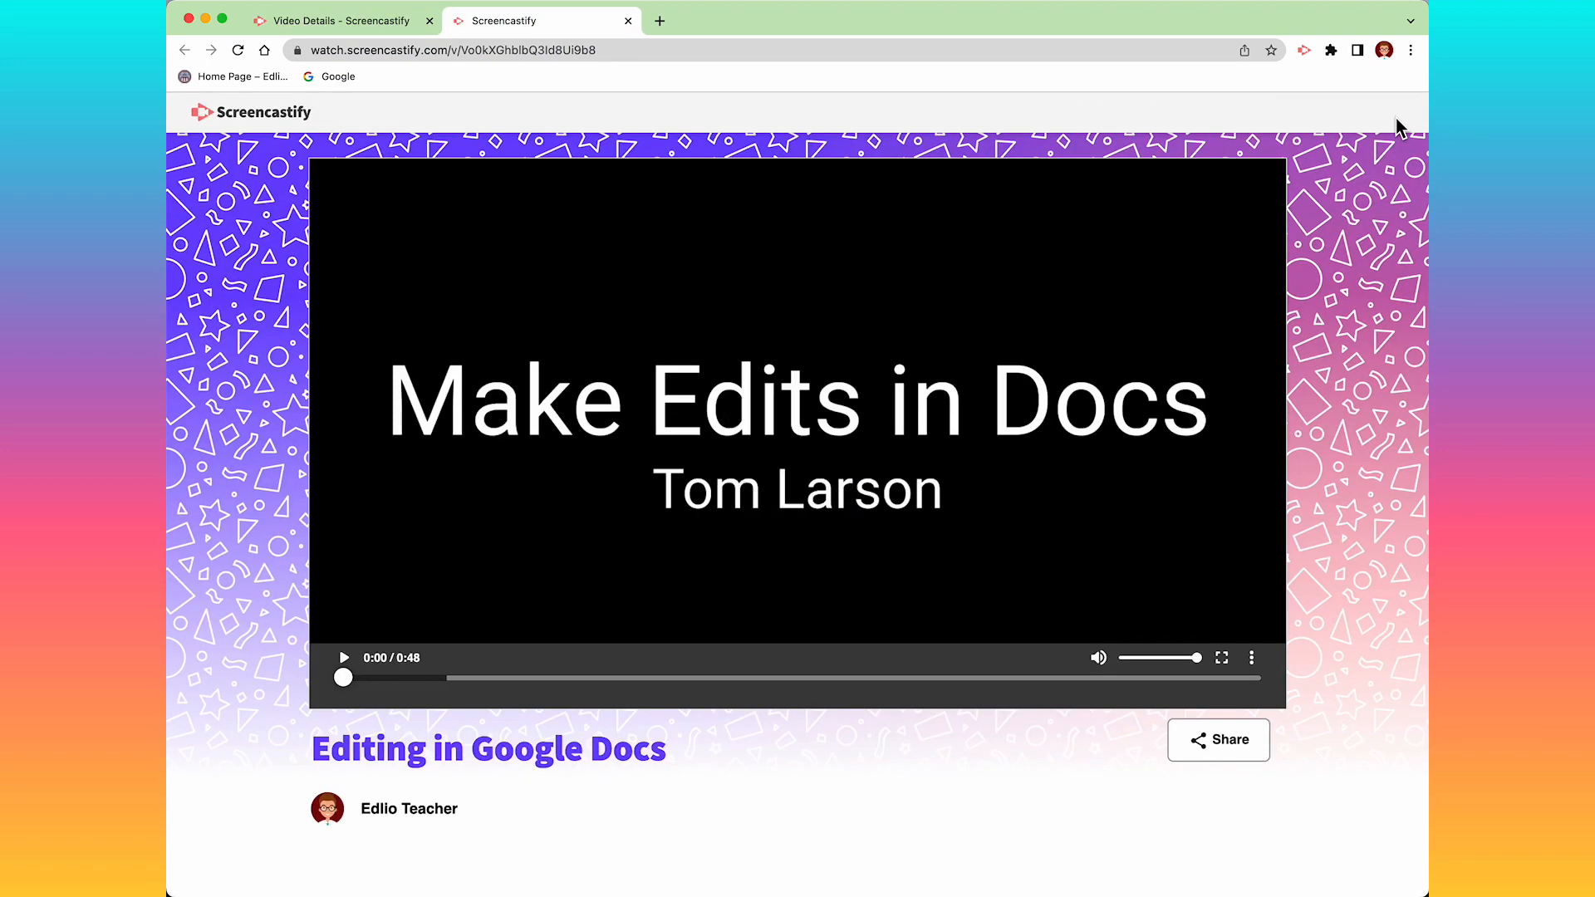
{"action": "left_click", "coordinate": [629, 21]}
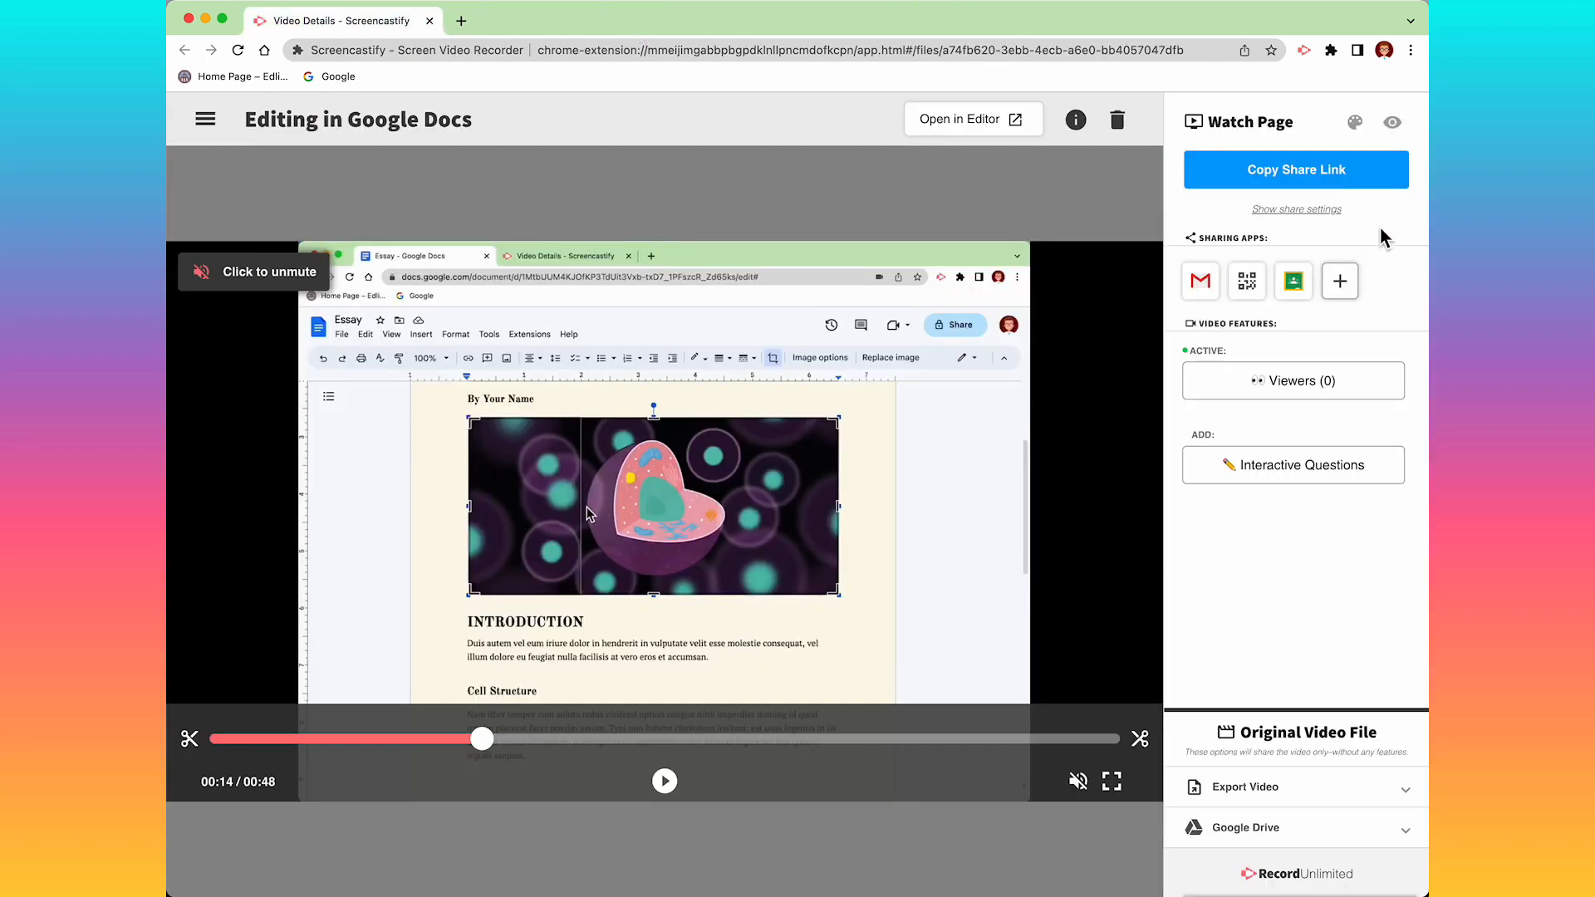
Save the watch page share settings with access for anyone with this link and anonymous analytics as the default.
{"action": "left_click", "coordinate": [1325, 210]}
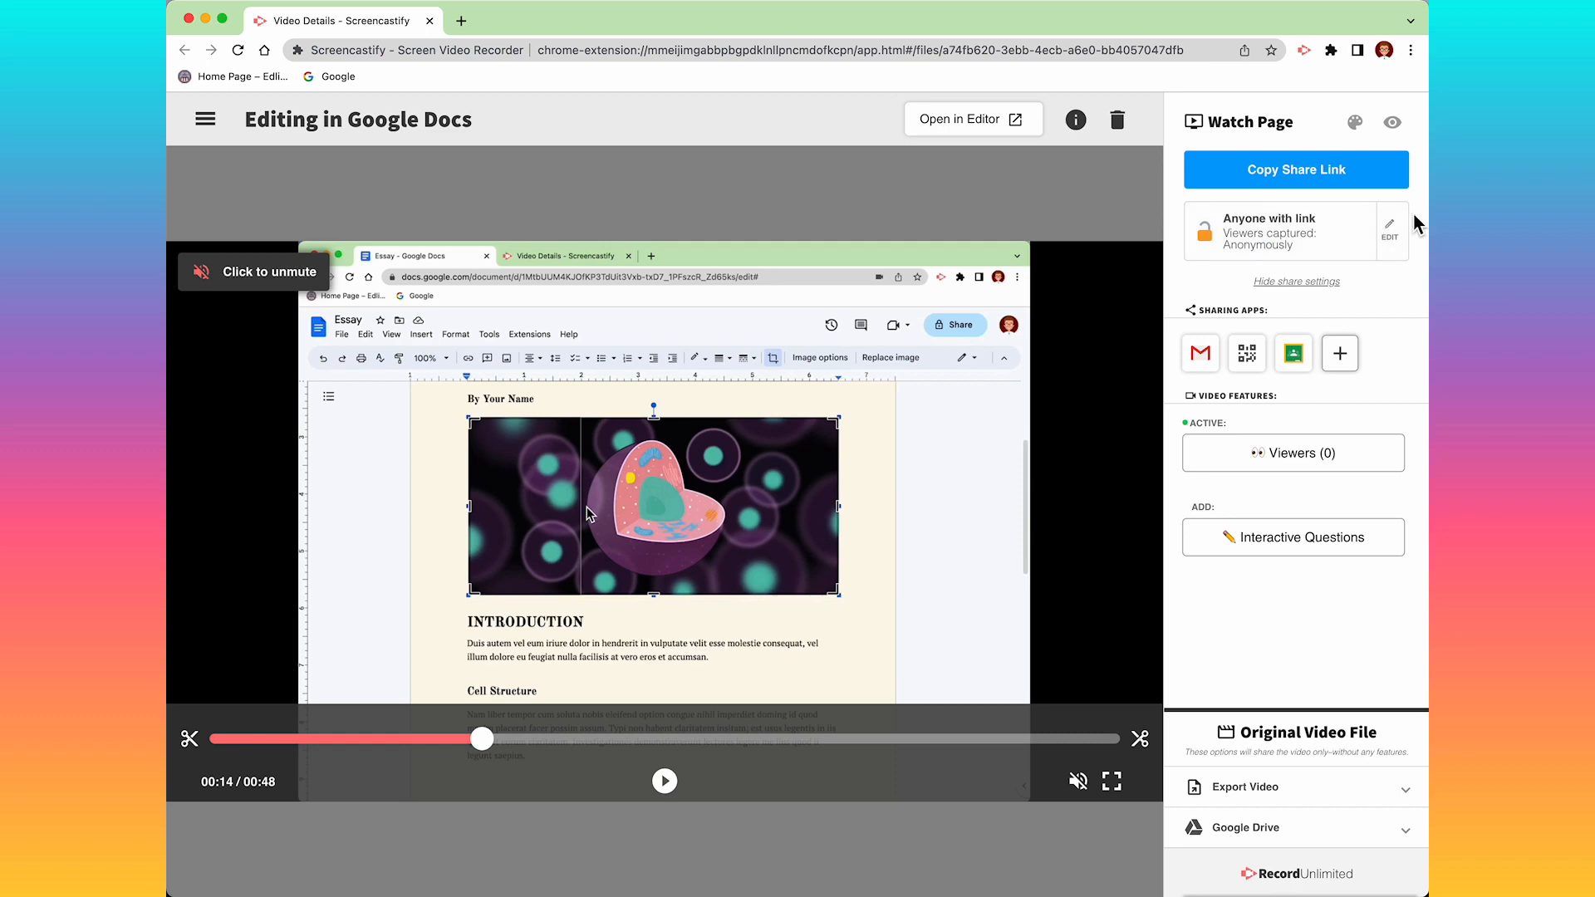
{"action": "left_click", "coordinate": [1390, 237]}
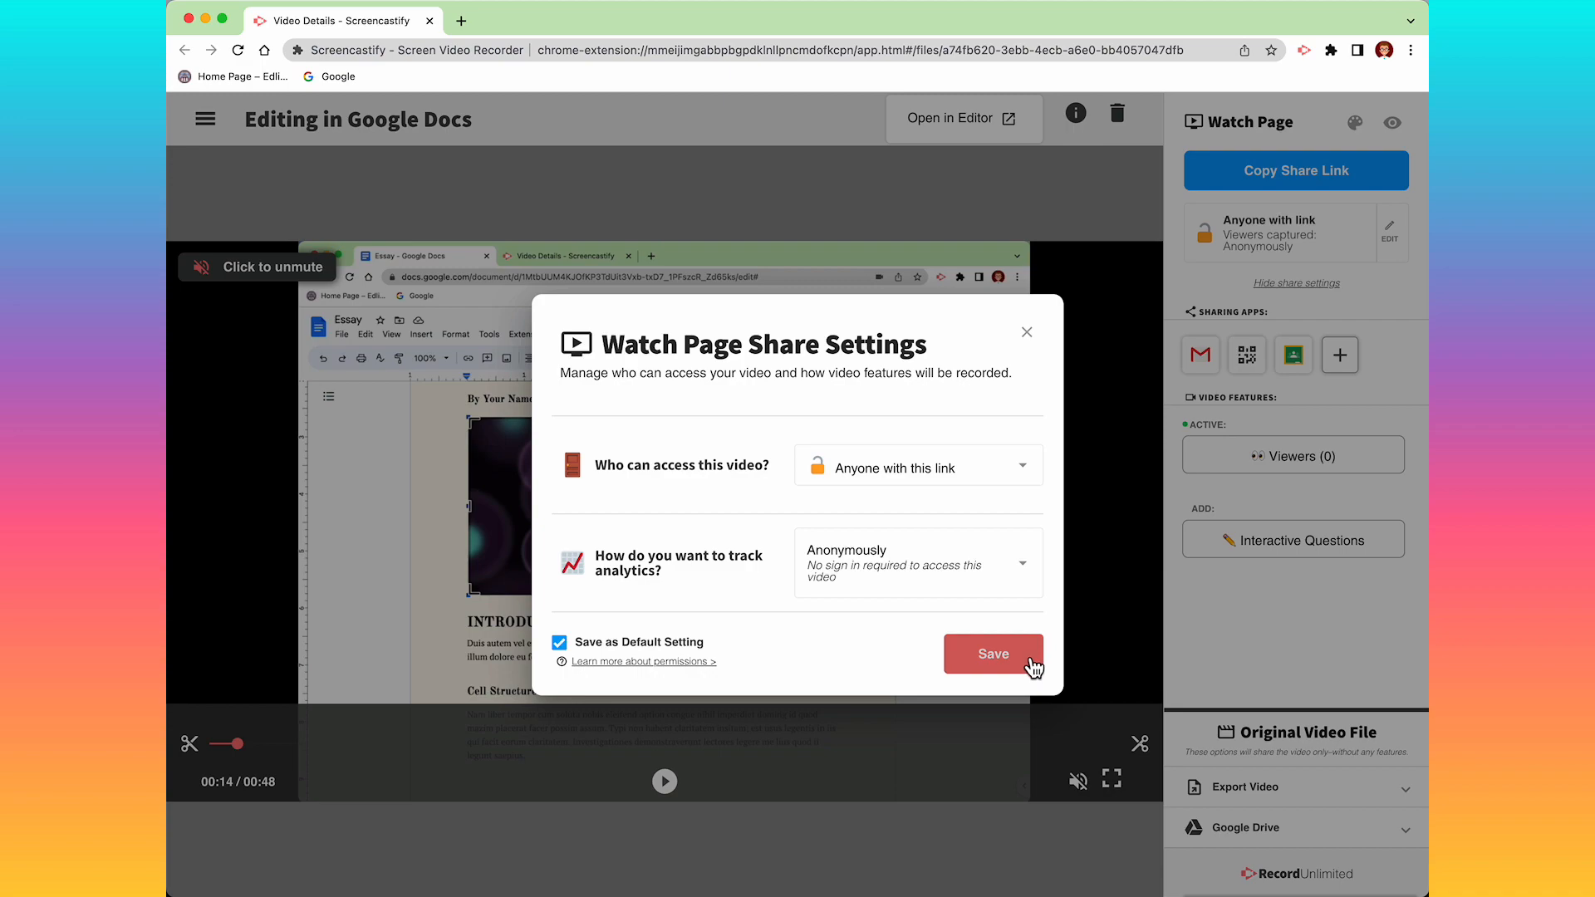
{"action": "left_click", "coordinate": [994, 654]}
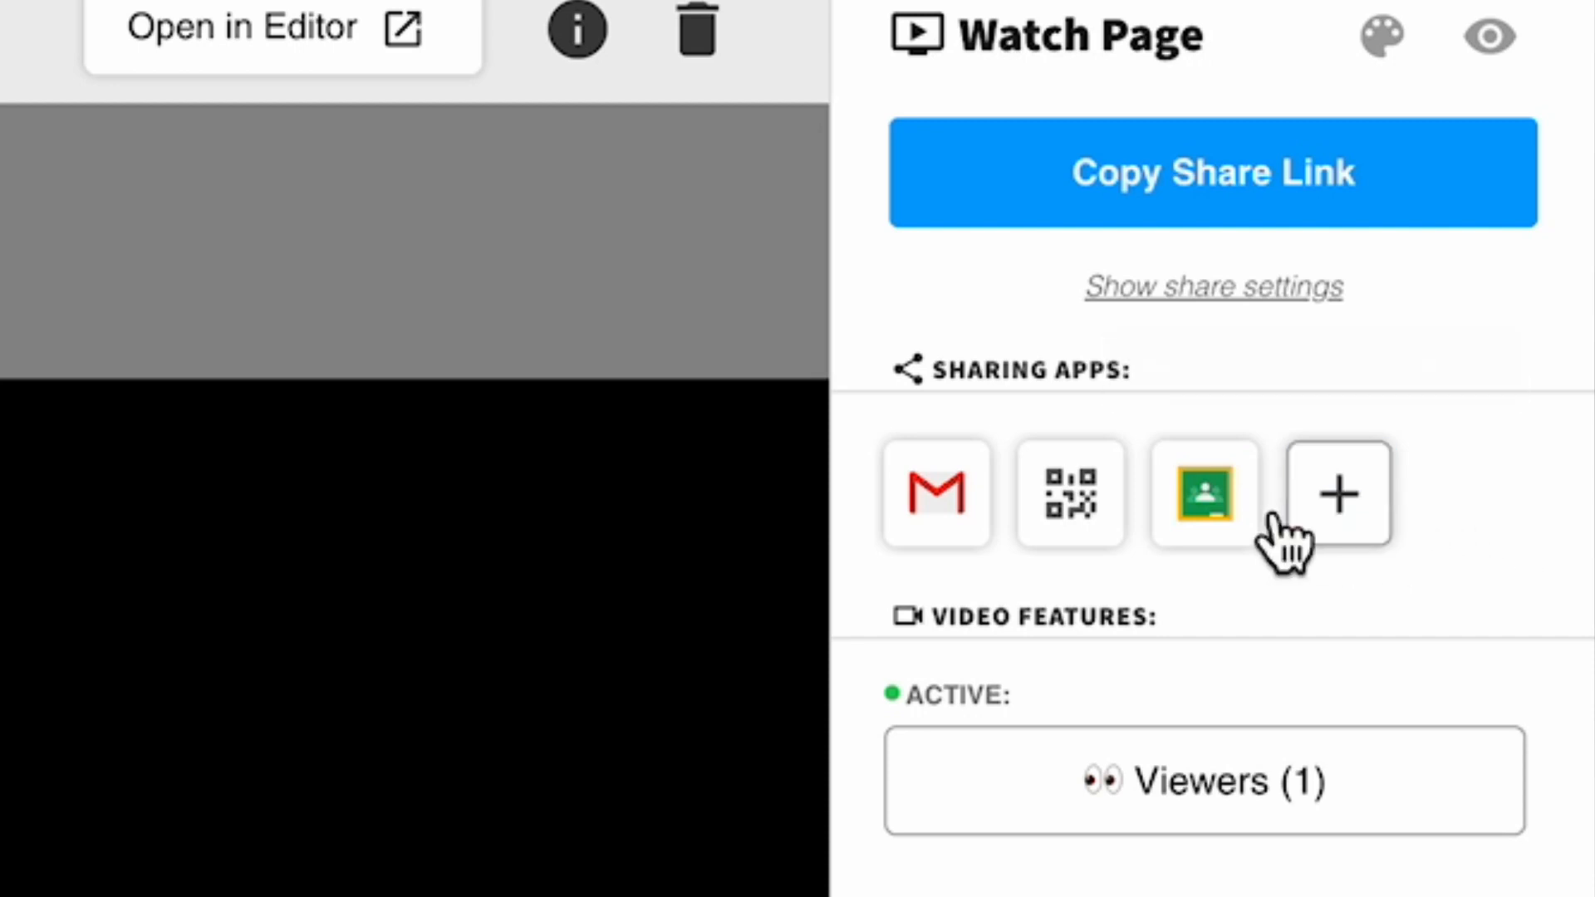
Share the video to the Literature Demo class in Google Classroom, choosing the class and a posting action.
{"action": "left_click", "coordinate": [1212, 514]}
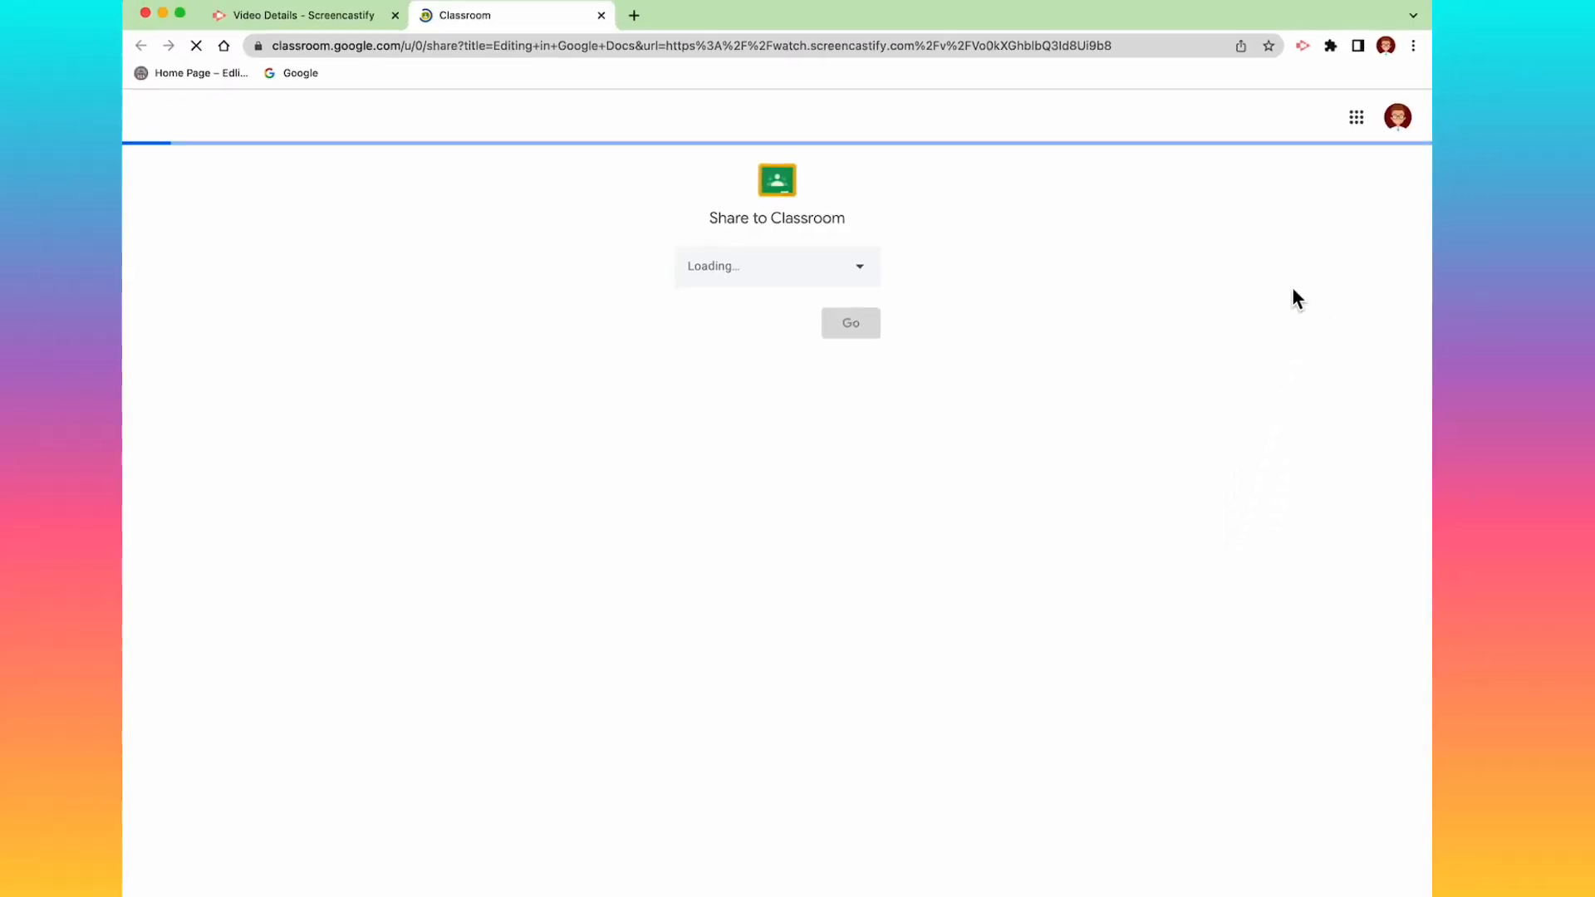
{"action": "left_click", "coordinate": [858, 266]}
{"action": "left_click", "coordinate": [981, 727]}
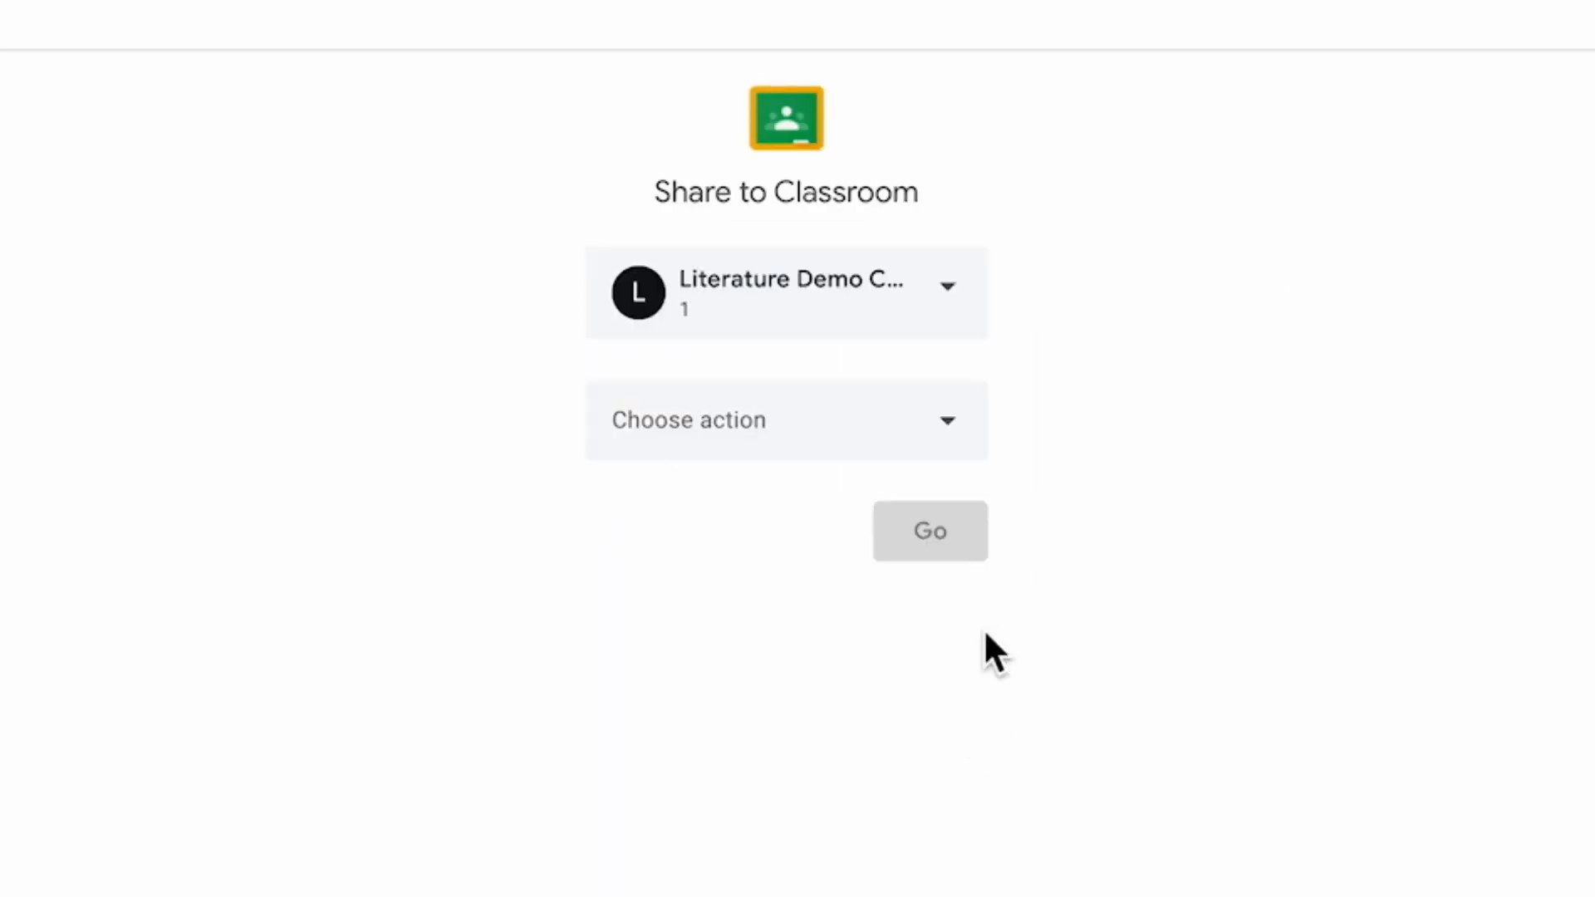
{"action": "left_click", "coordinate": [955, 427]}
{"action": "left_click", "coordinate": [810, 505]}
{"action": "left_click", "coordinate": [956, 547]}
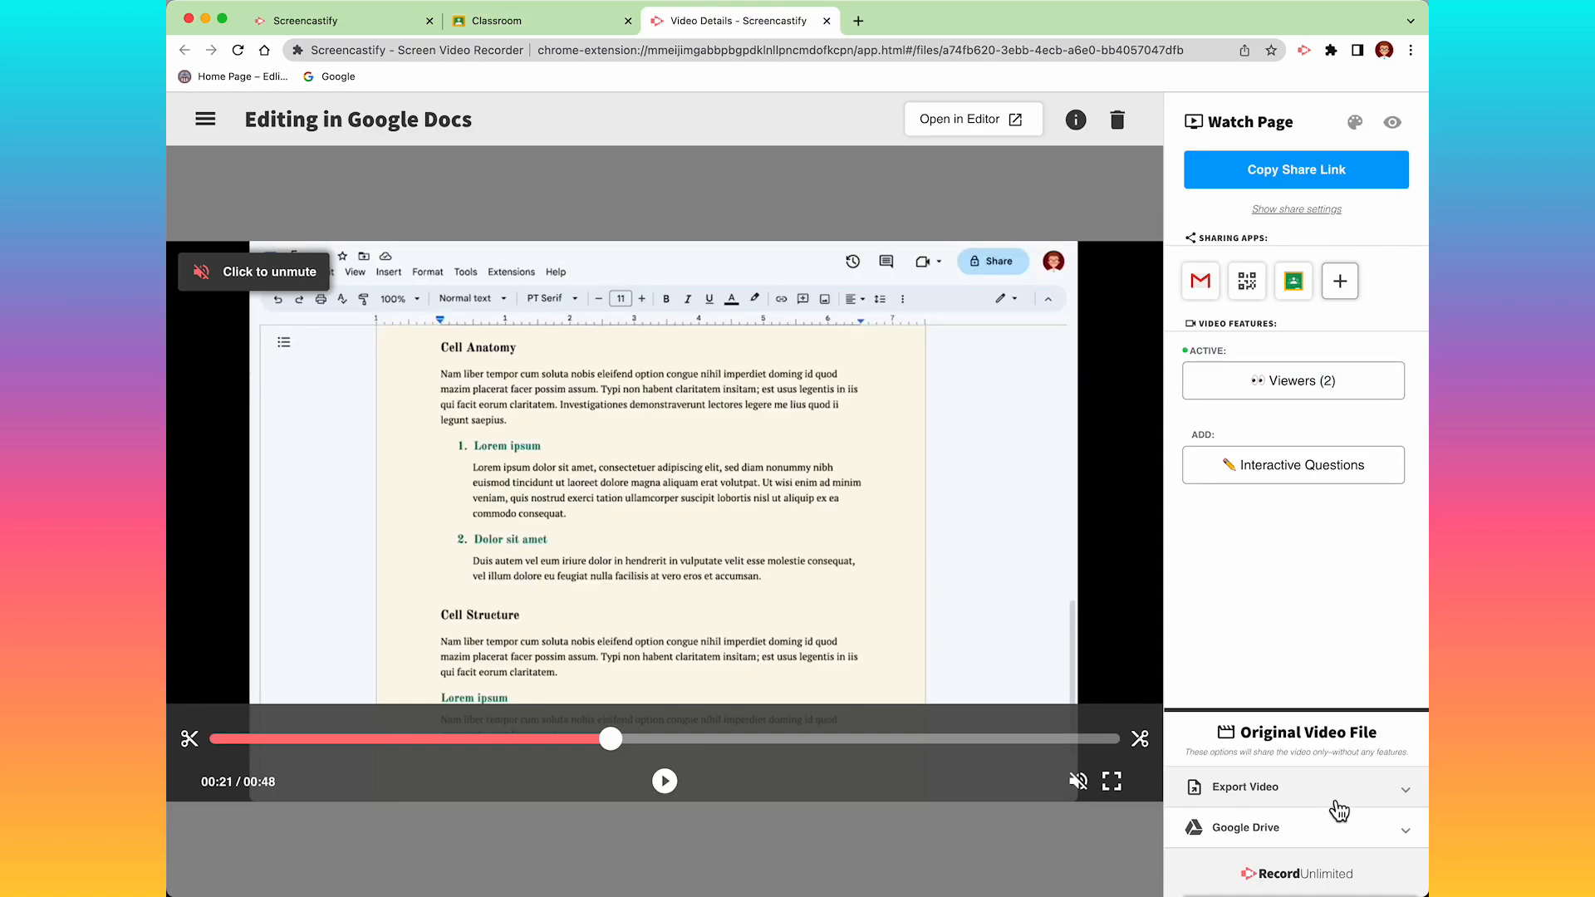
Examine all export options for the original video file and its Google Drive sharing options.
{"action": "left_click", "coordinate": [1336, 799]}
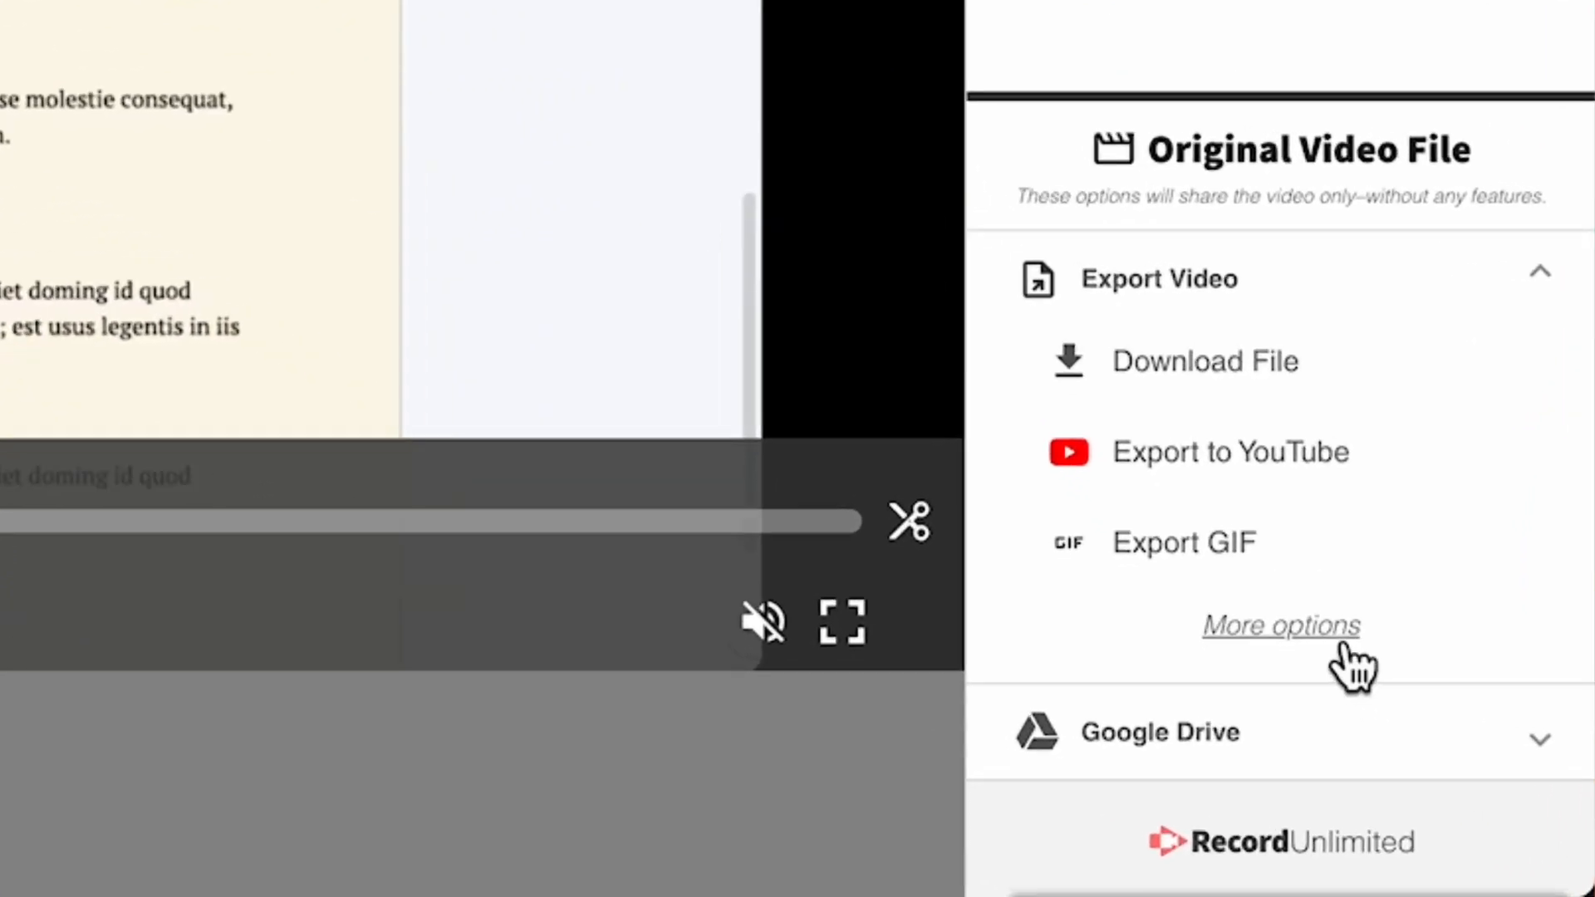
{"action": "left_click", "coordinate": [1341, 651]}
{"action": "scroll", "coordinate": [1478, 662], "scroll_direction": "down", "scroll_amount": 3}
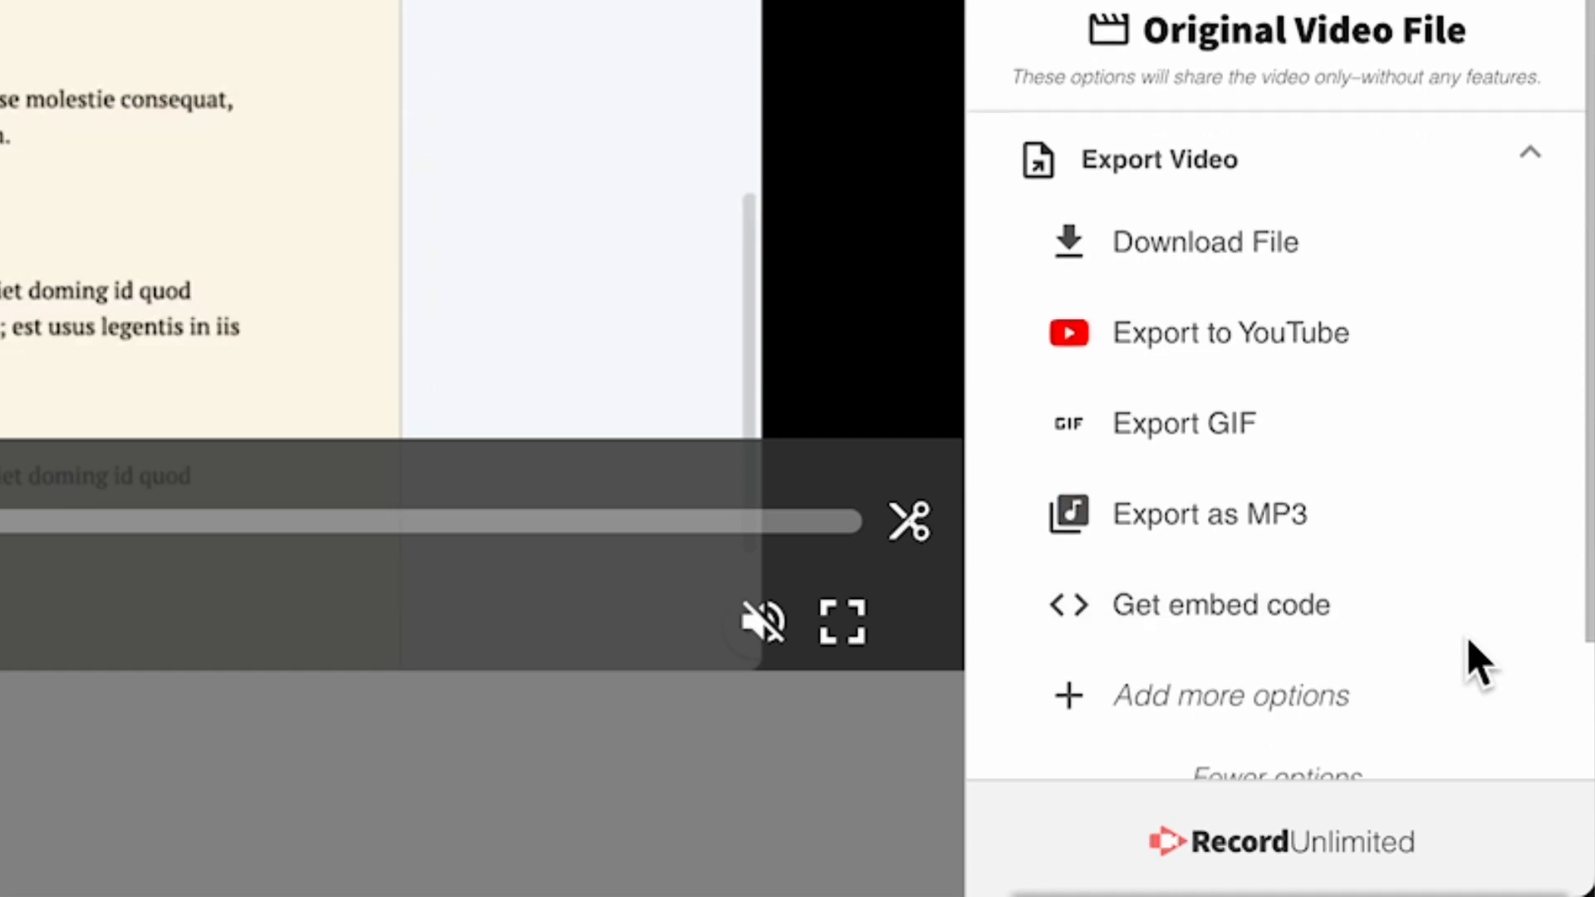
{"action": "left_click", "coordinate": [1330, 730]}
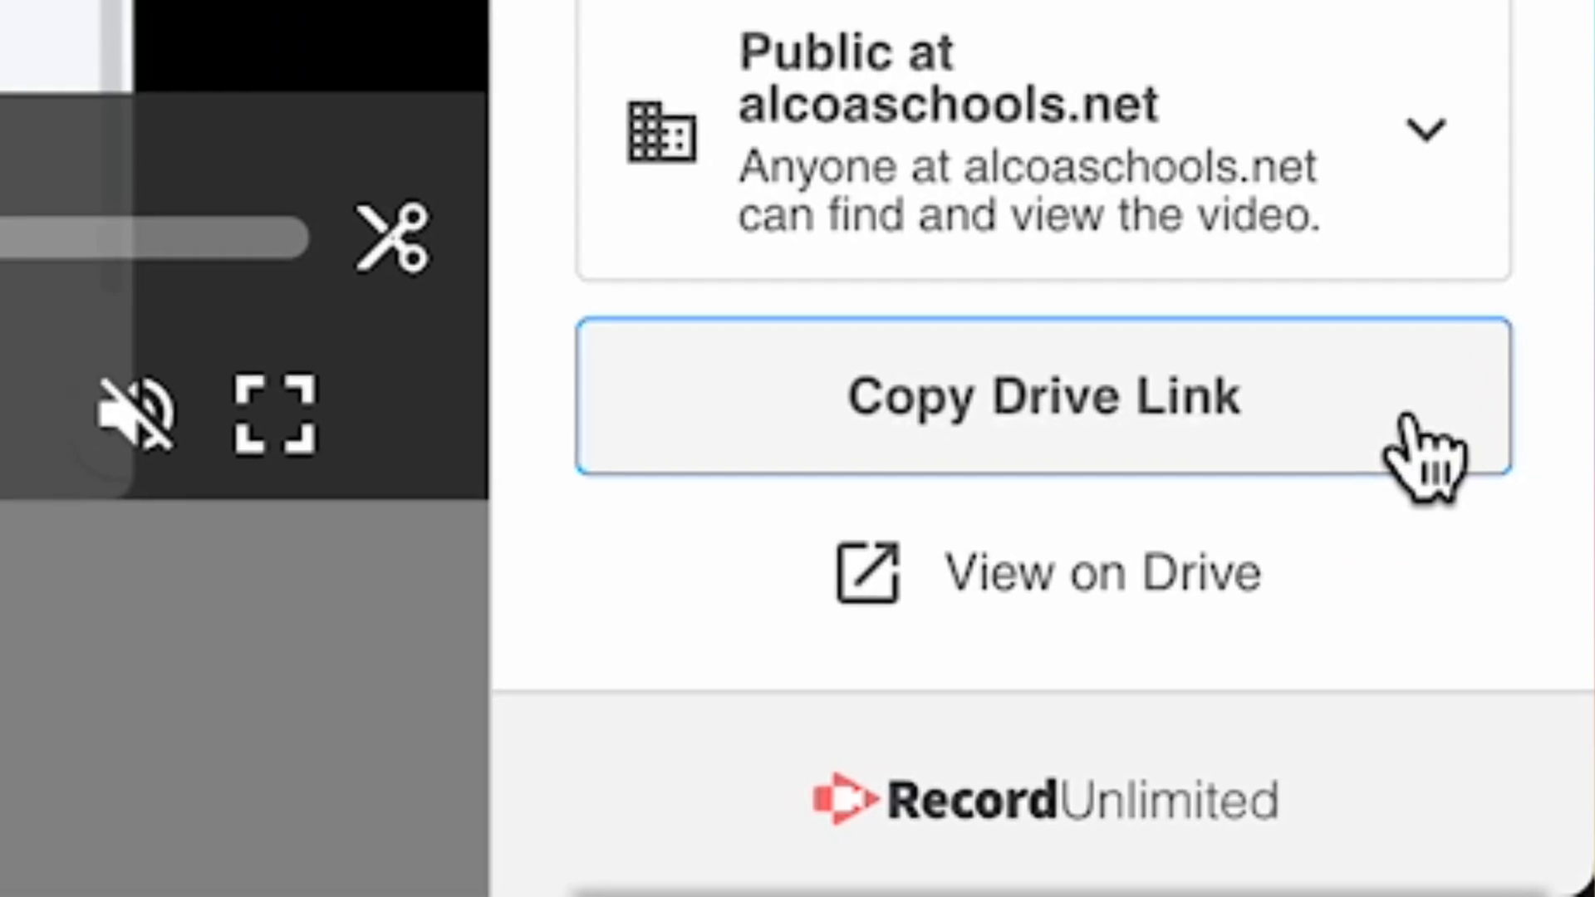
{"action": "left_click", "coordinate": [1491, 642]}
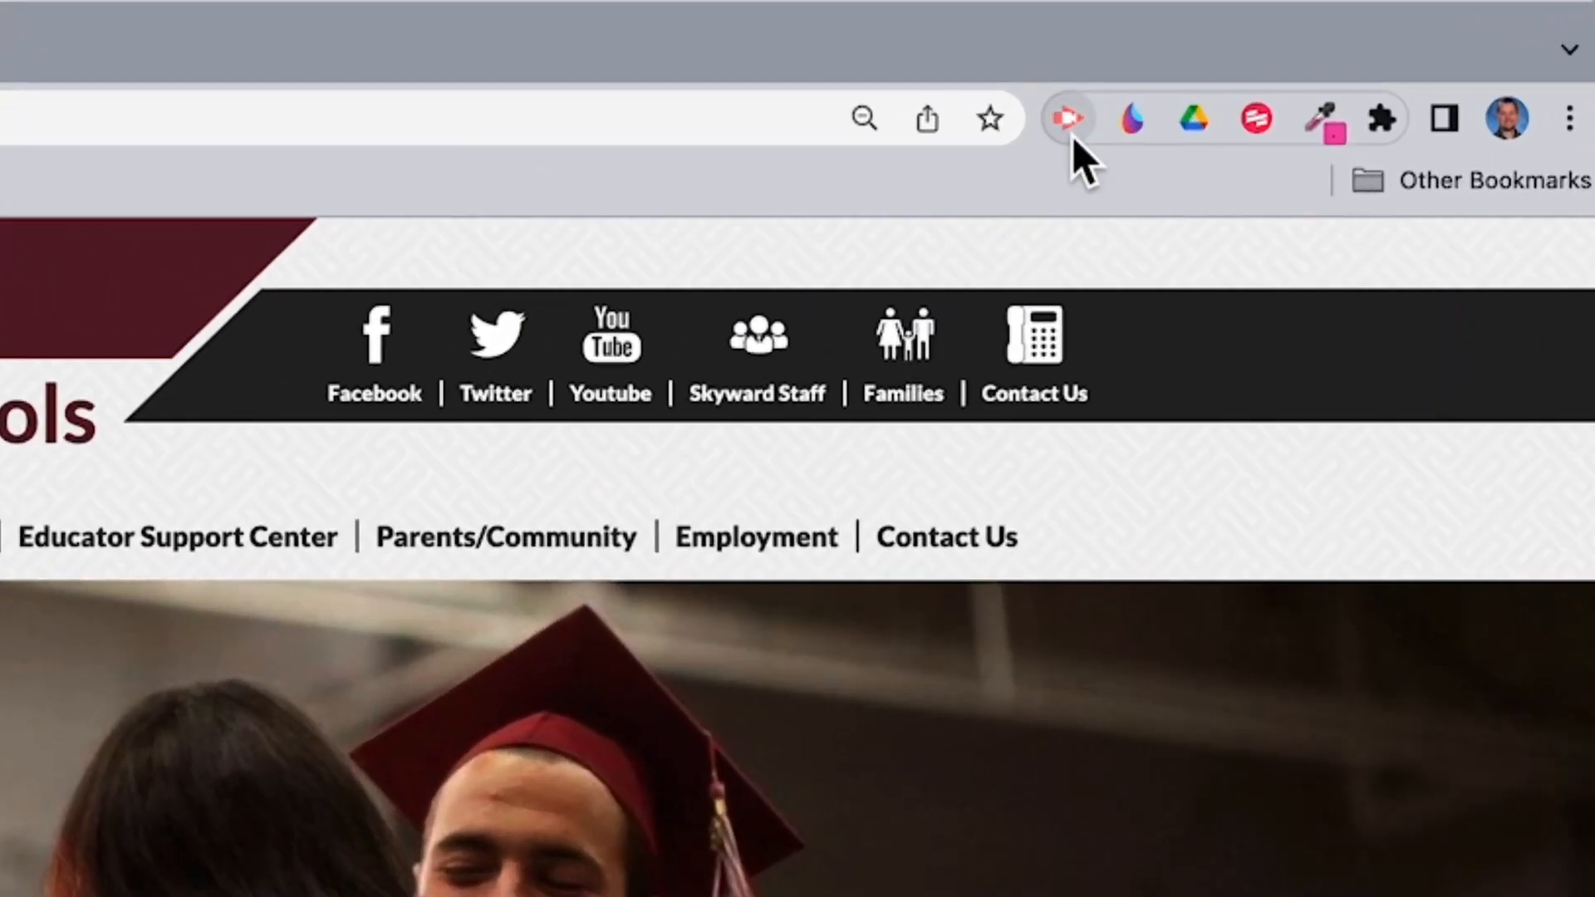
Open Screencastify's Submit page and connect the teacher's Google Classroom account, allowing the requested access.
{"action": "left_click", "coordinate": [1072, 133]}
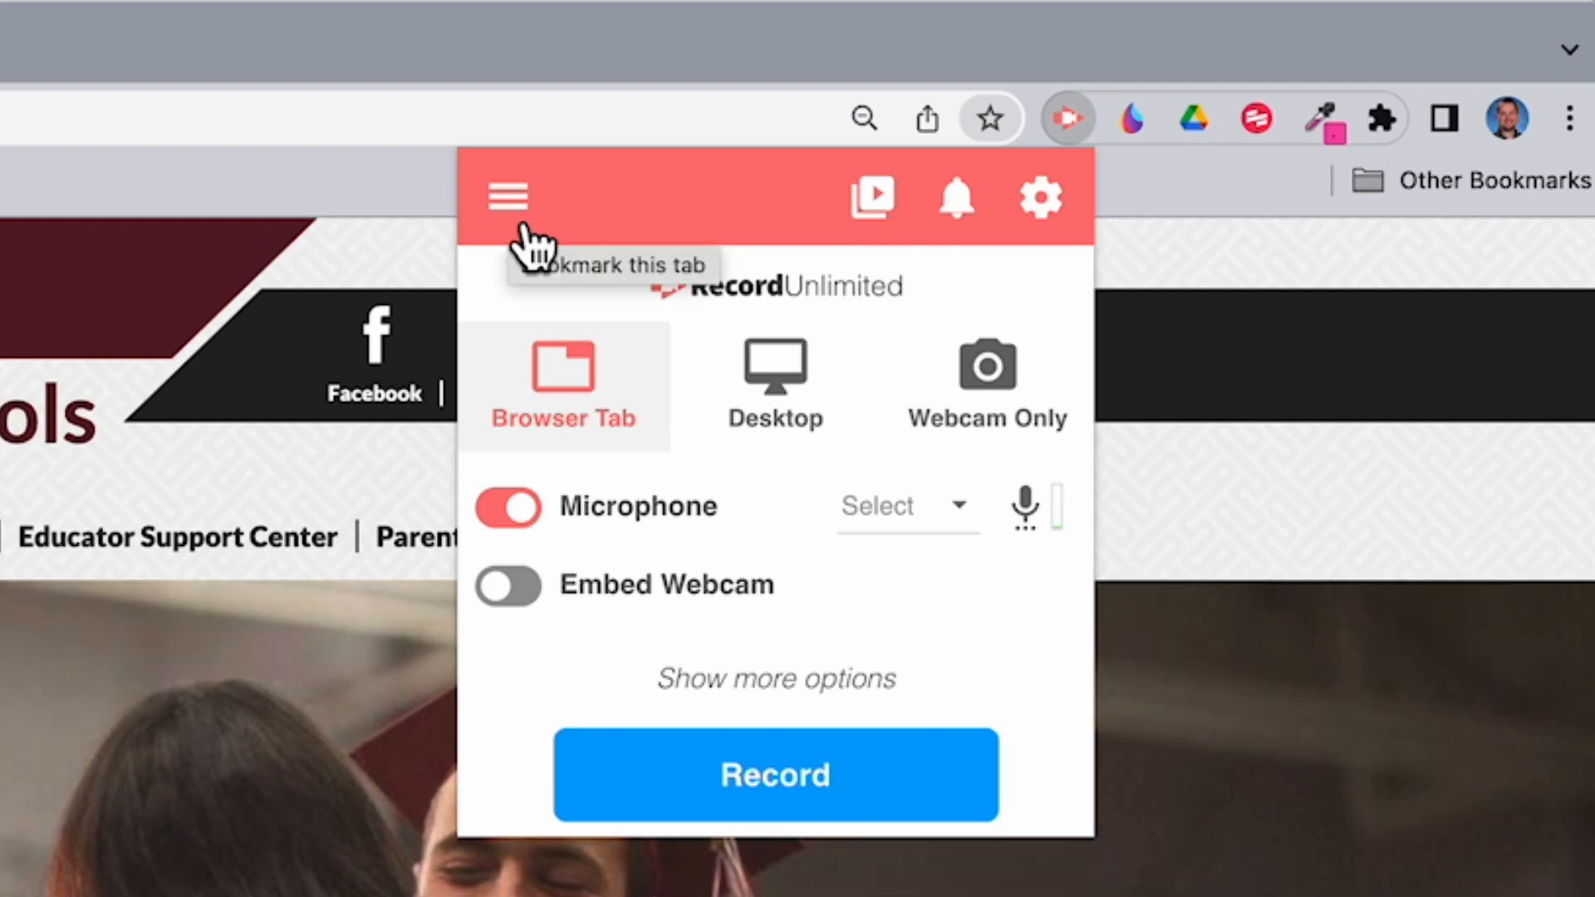
{"action": "left_click", "coordinate": [523, 226]}
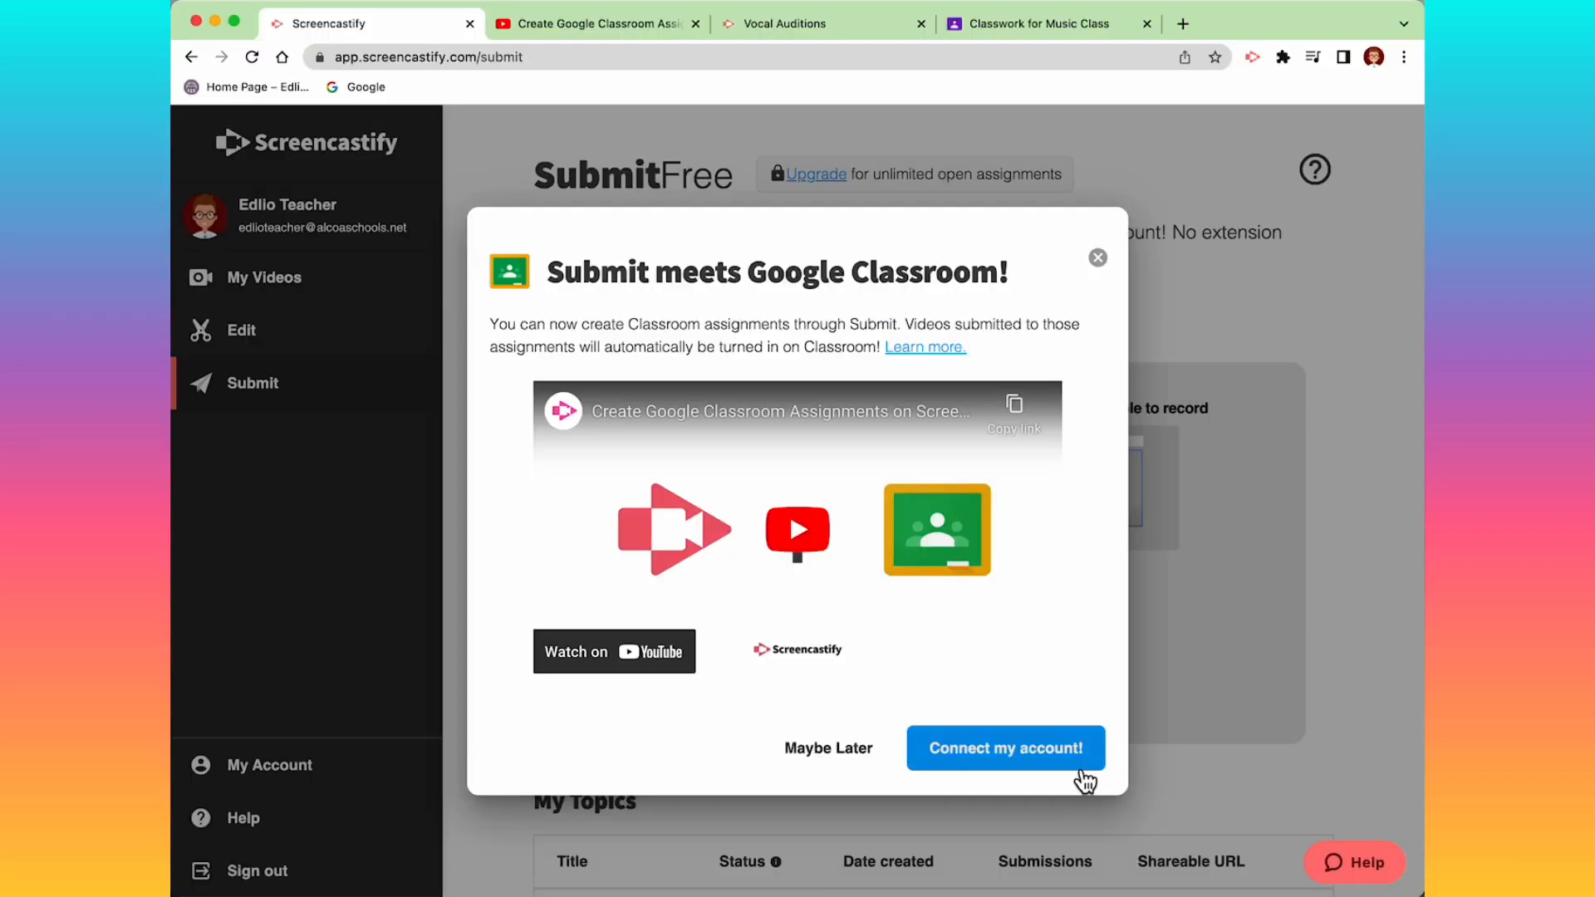
{"action": "left_click", "coordinate": [1083, 769]}
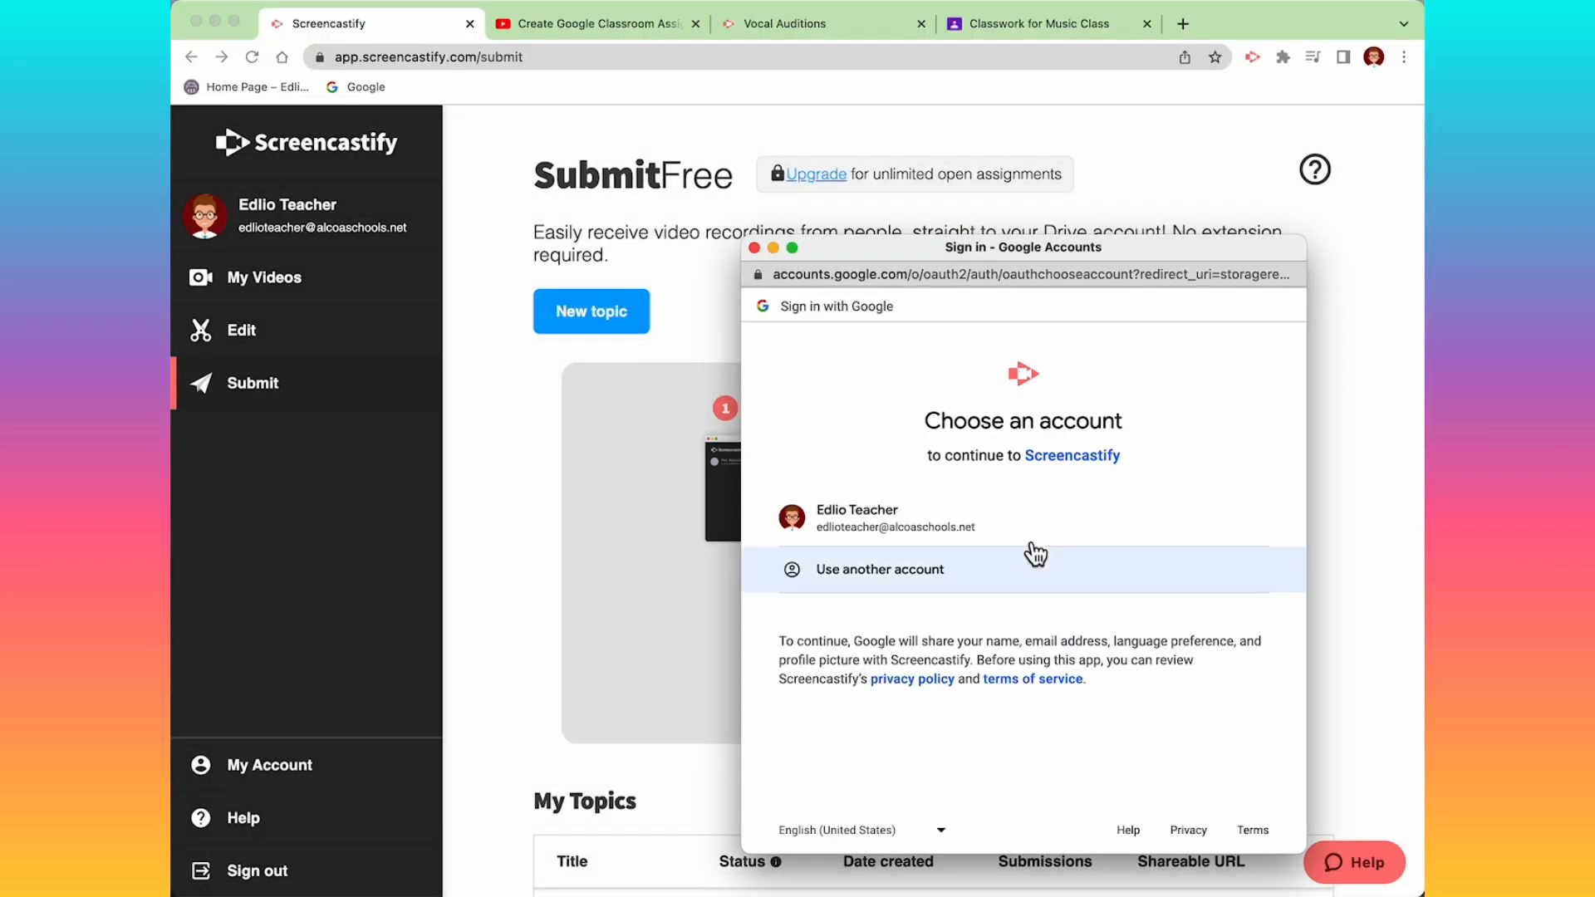
{"action": "left_click", "coordinate": [998, 522]}
{"action": "scroll", "coordinate": [1089, 656], "scroll_direction": "down", "scroll_amount": 5}
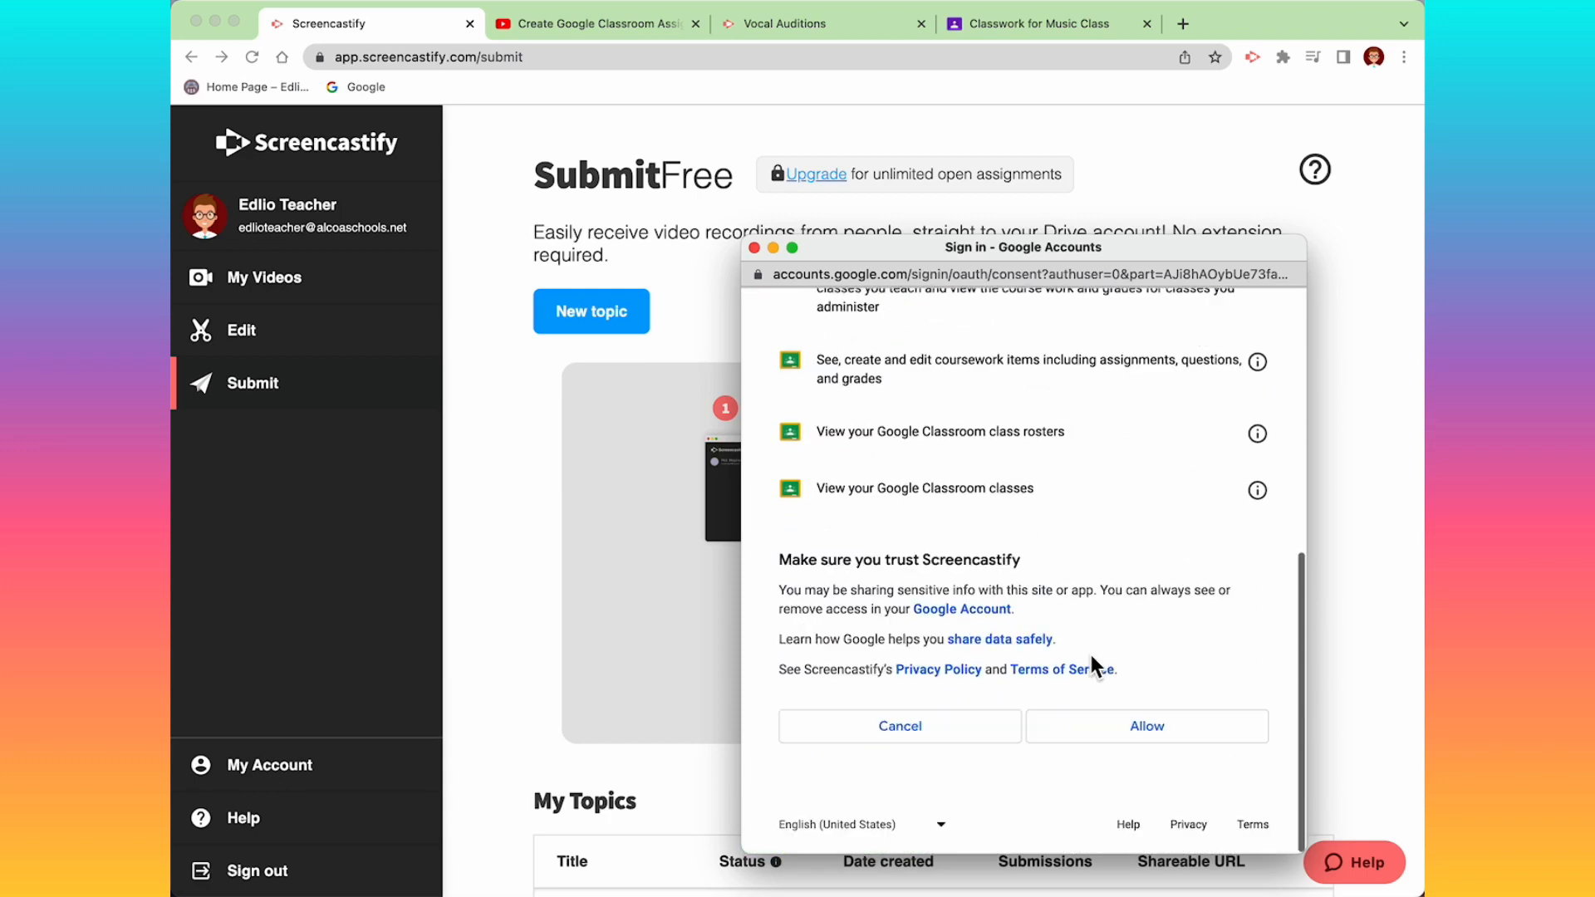
{"action": "left_click", "coordinate": [1209, 732]}
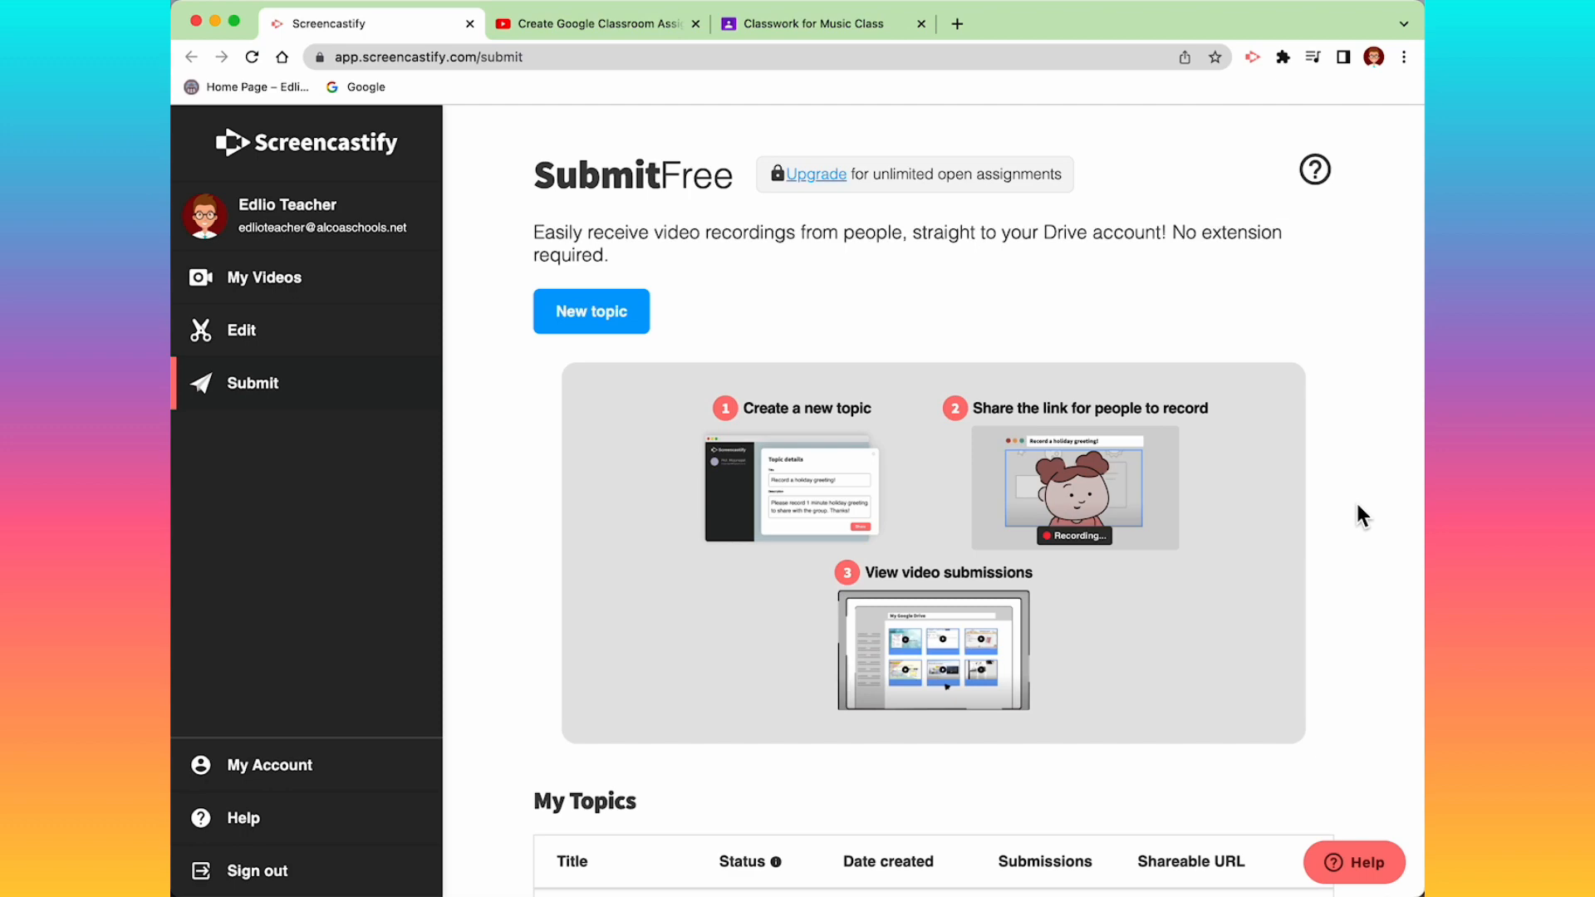
Create a new Submit topic shared to Google Classroom with Webcam recording only as the recording type.
{"action": "left_click", "coordinate": [633, 326]}
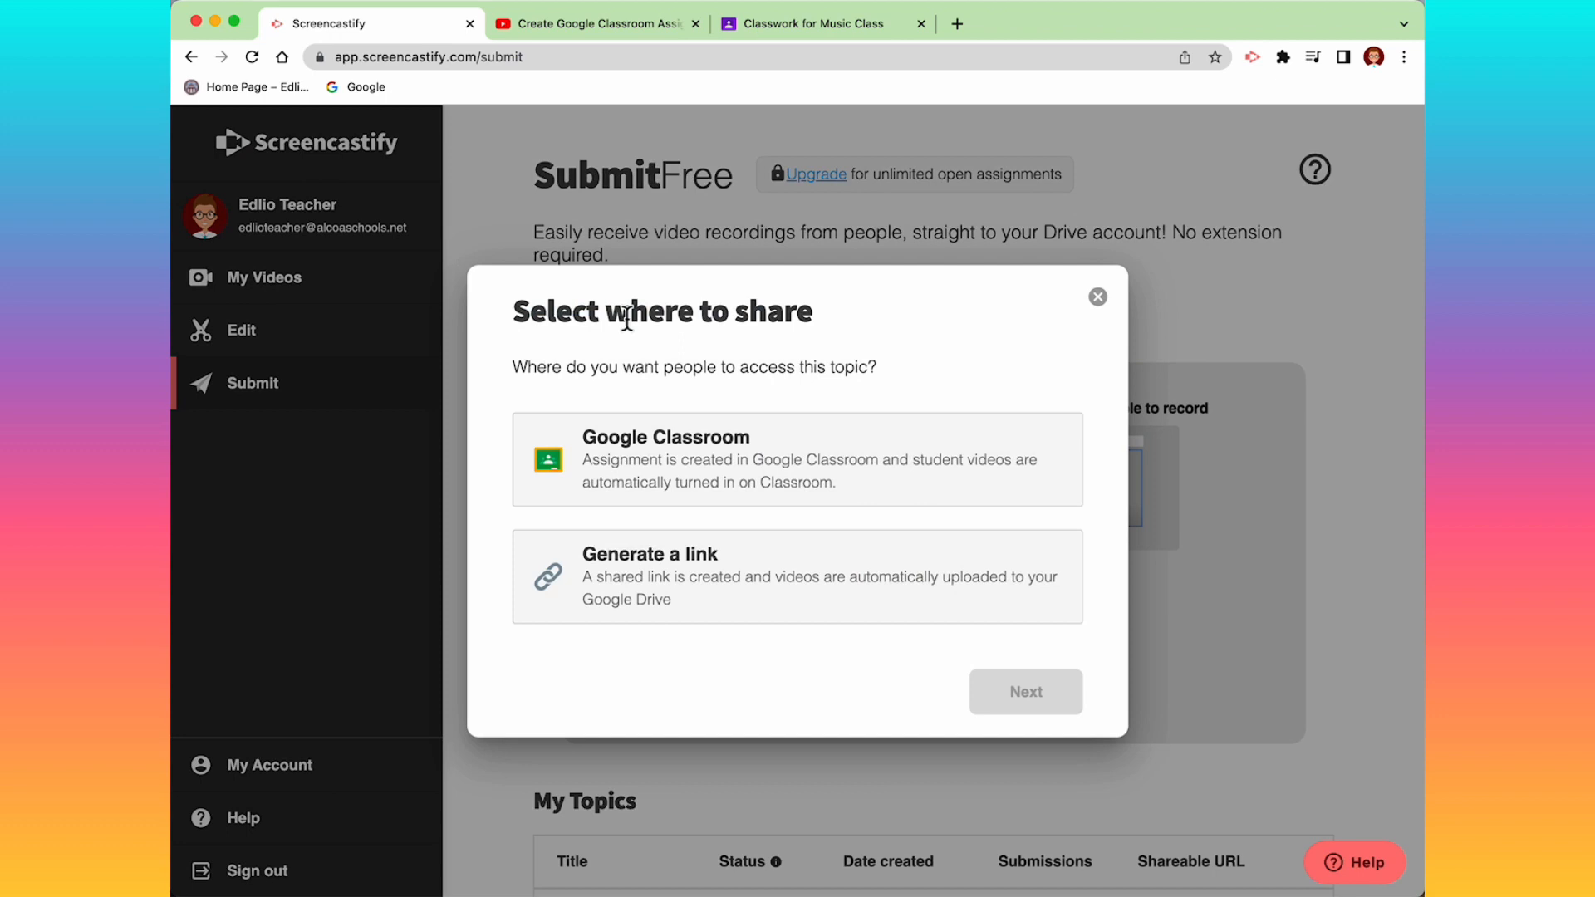
{"action": "left_click", "coordinate": [1045, 501]}
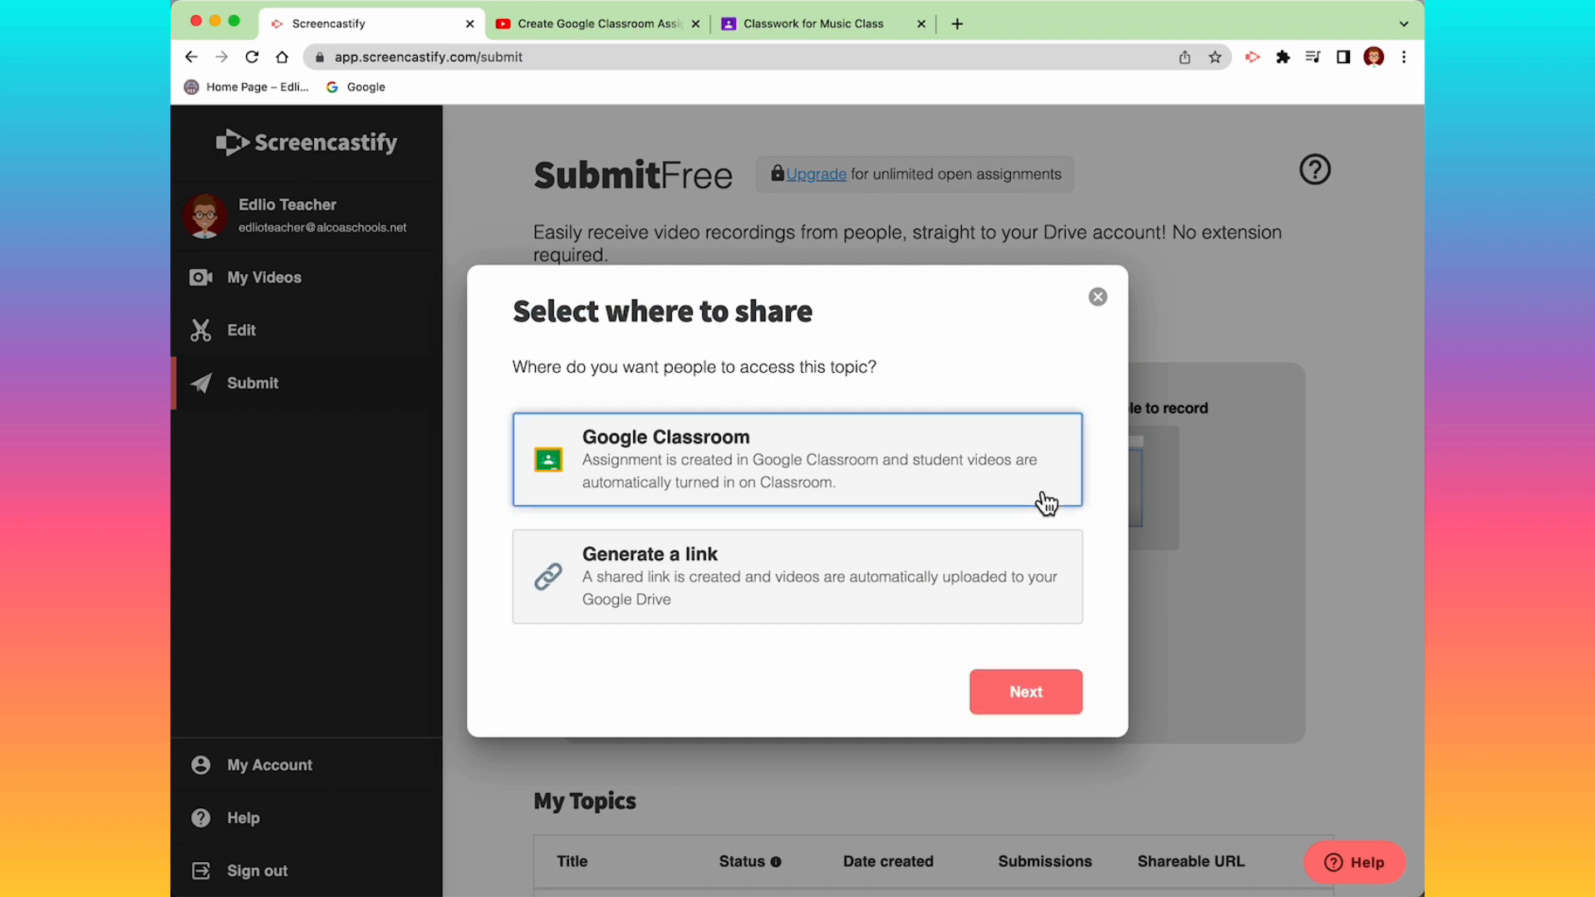
{"action": "left_click", "coordinate": [1069, 698]}
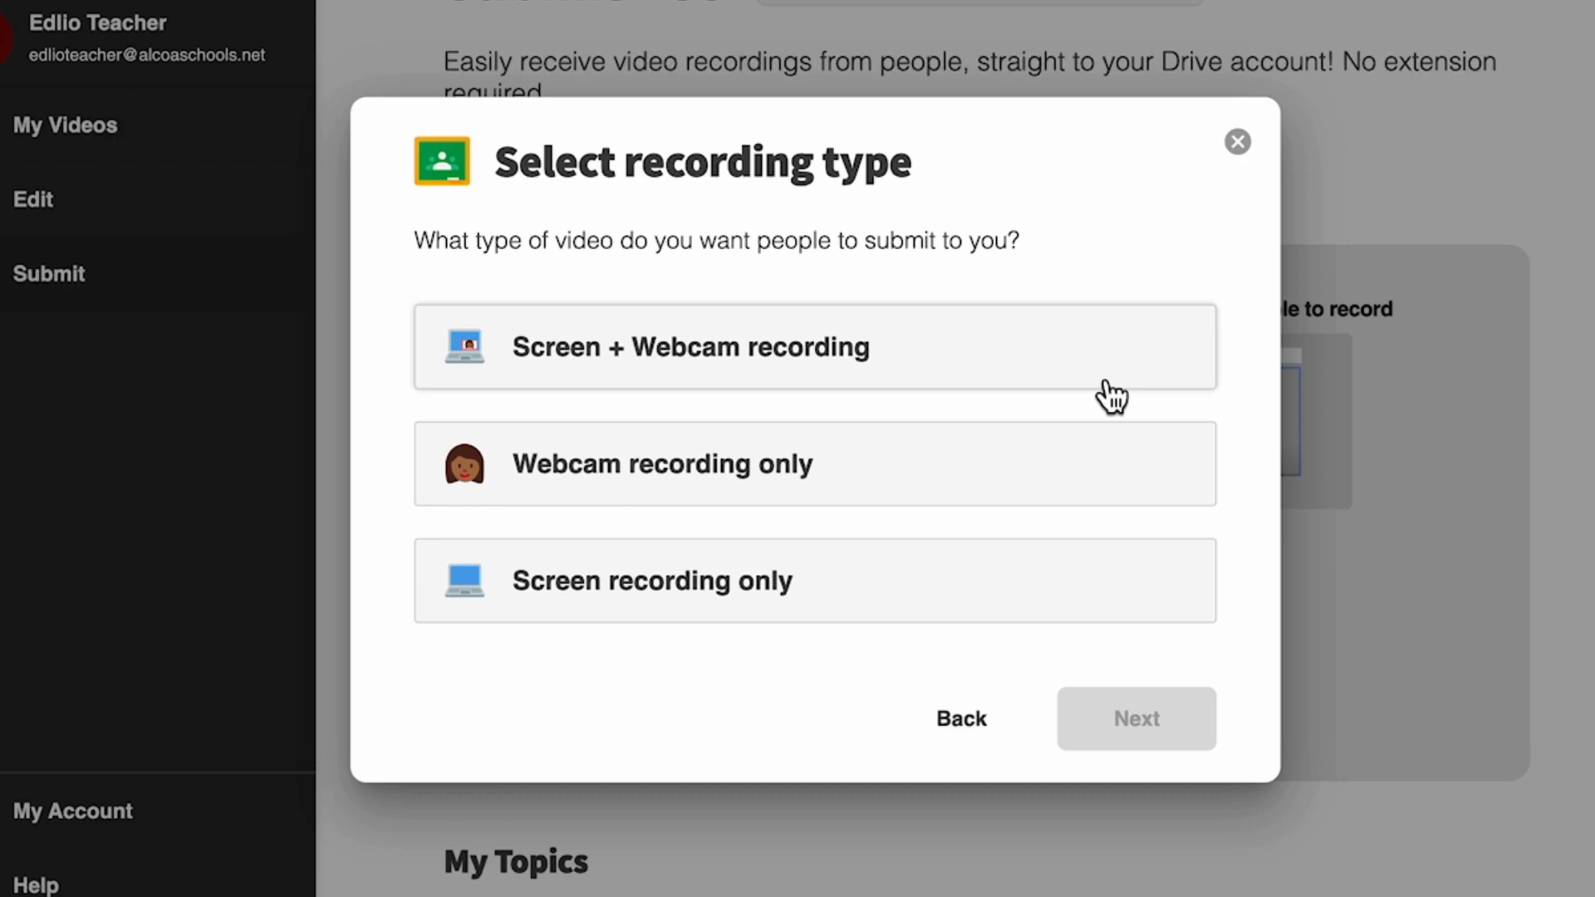
{"action": "left_click", "coordinate": [1132, 473]}
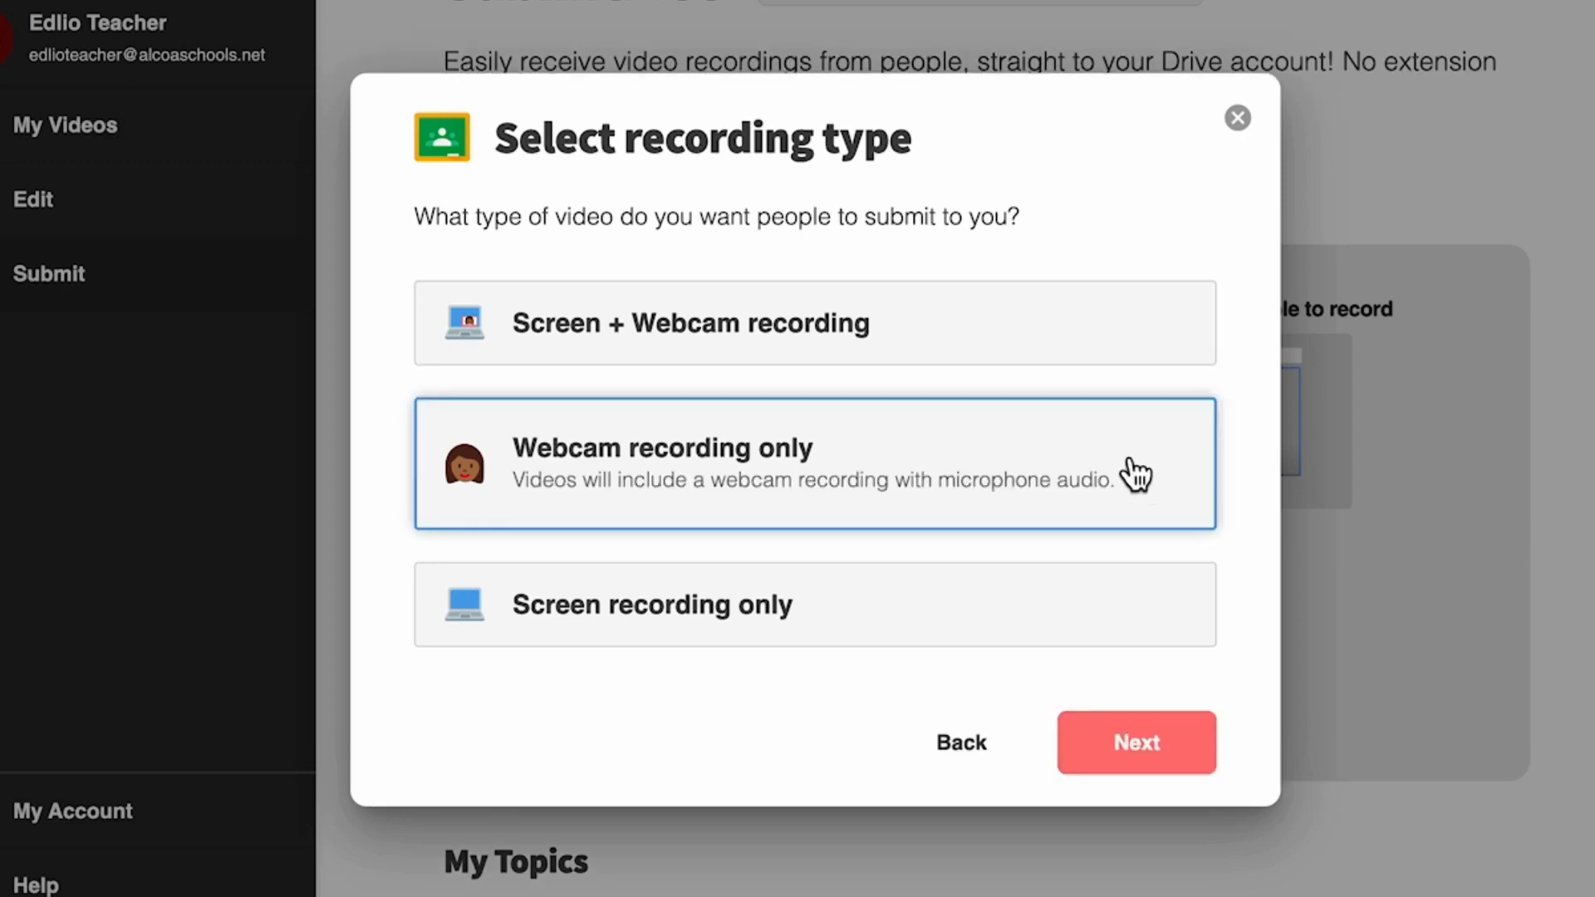
{"action": "left_click", "coordinate": [1190, 747]}
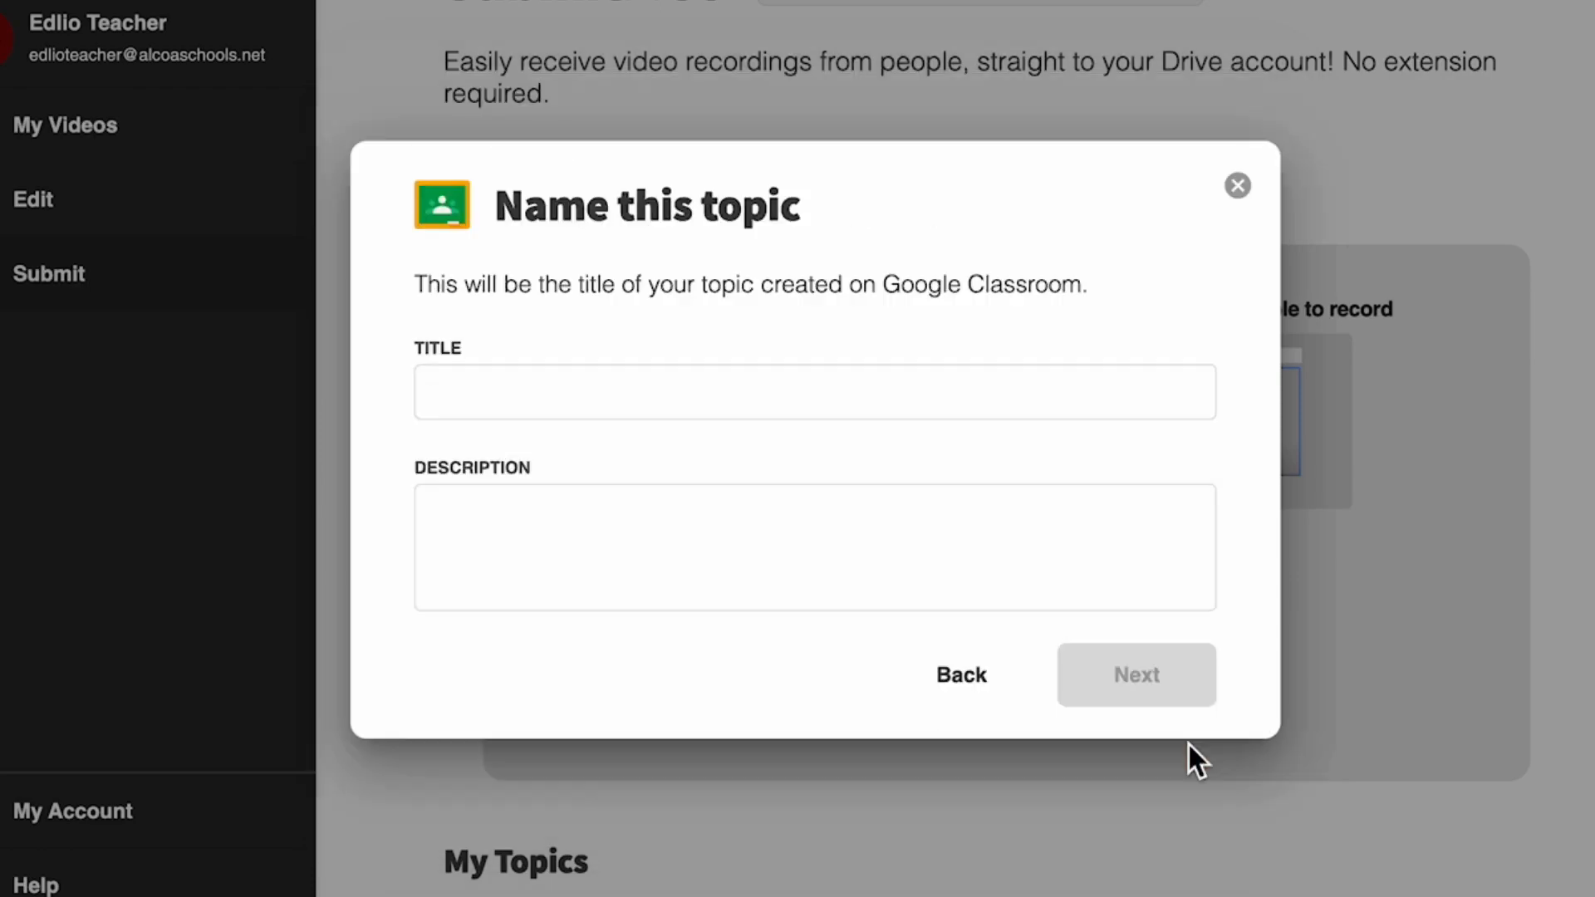
Title the topic "Selection 1", leaving the description empty, and proceed to the Classroom setup.
{"action": "left_click", "coordinate": [797, 389]}
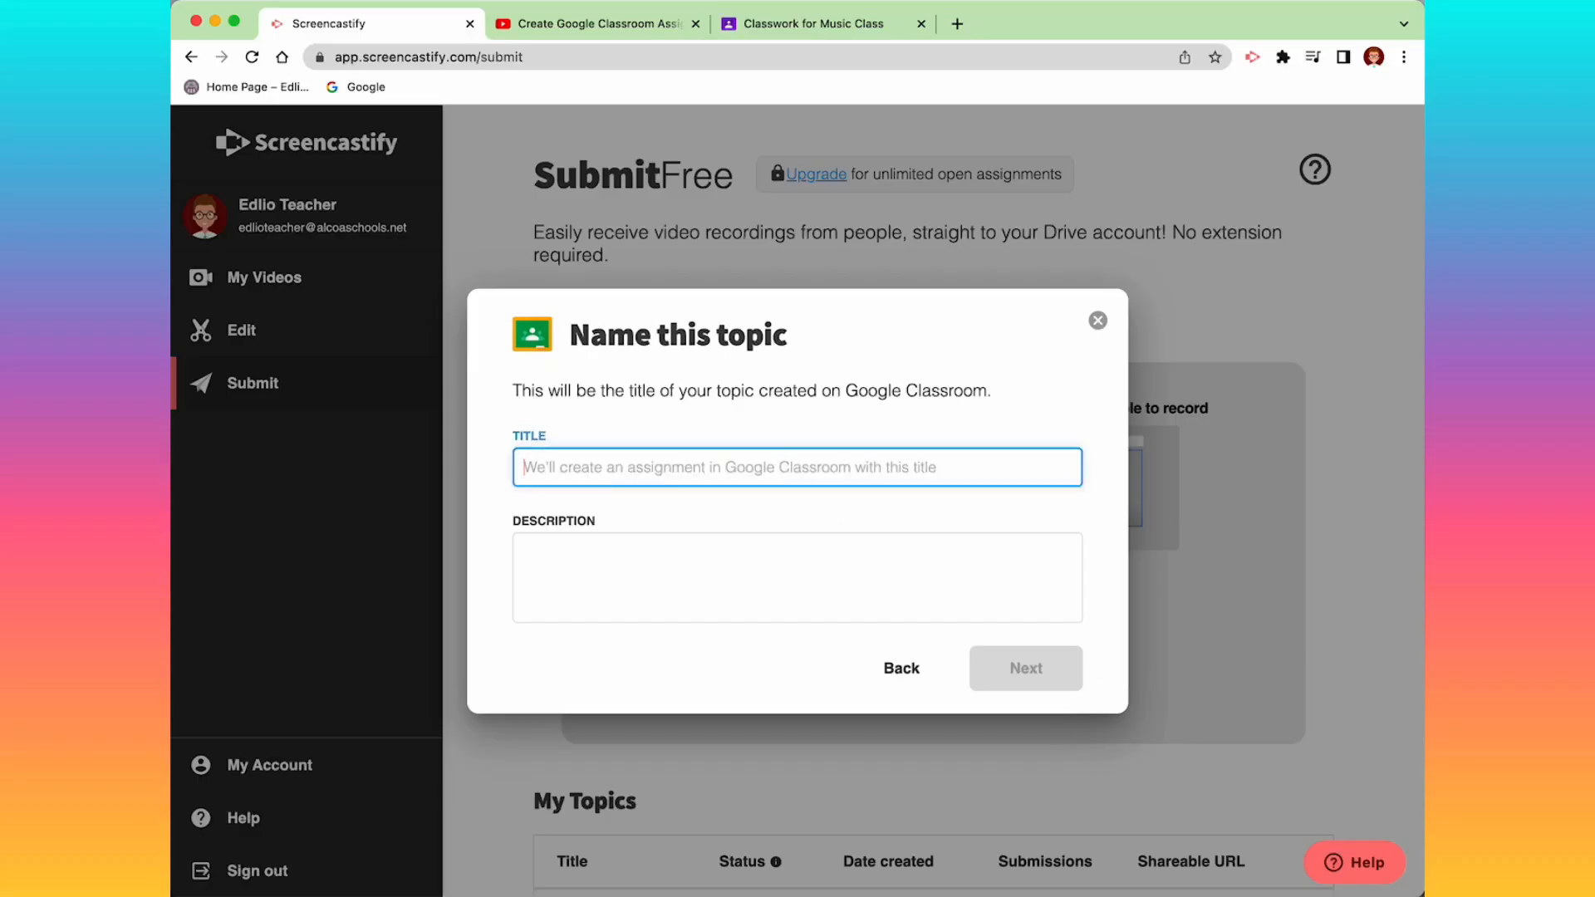
{"action": "type", "text": "Selection 1"}
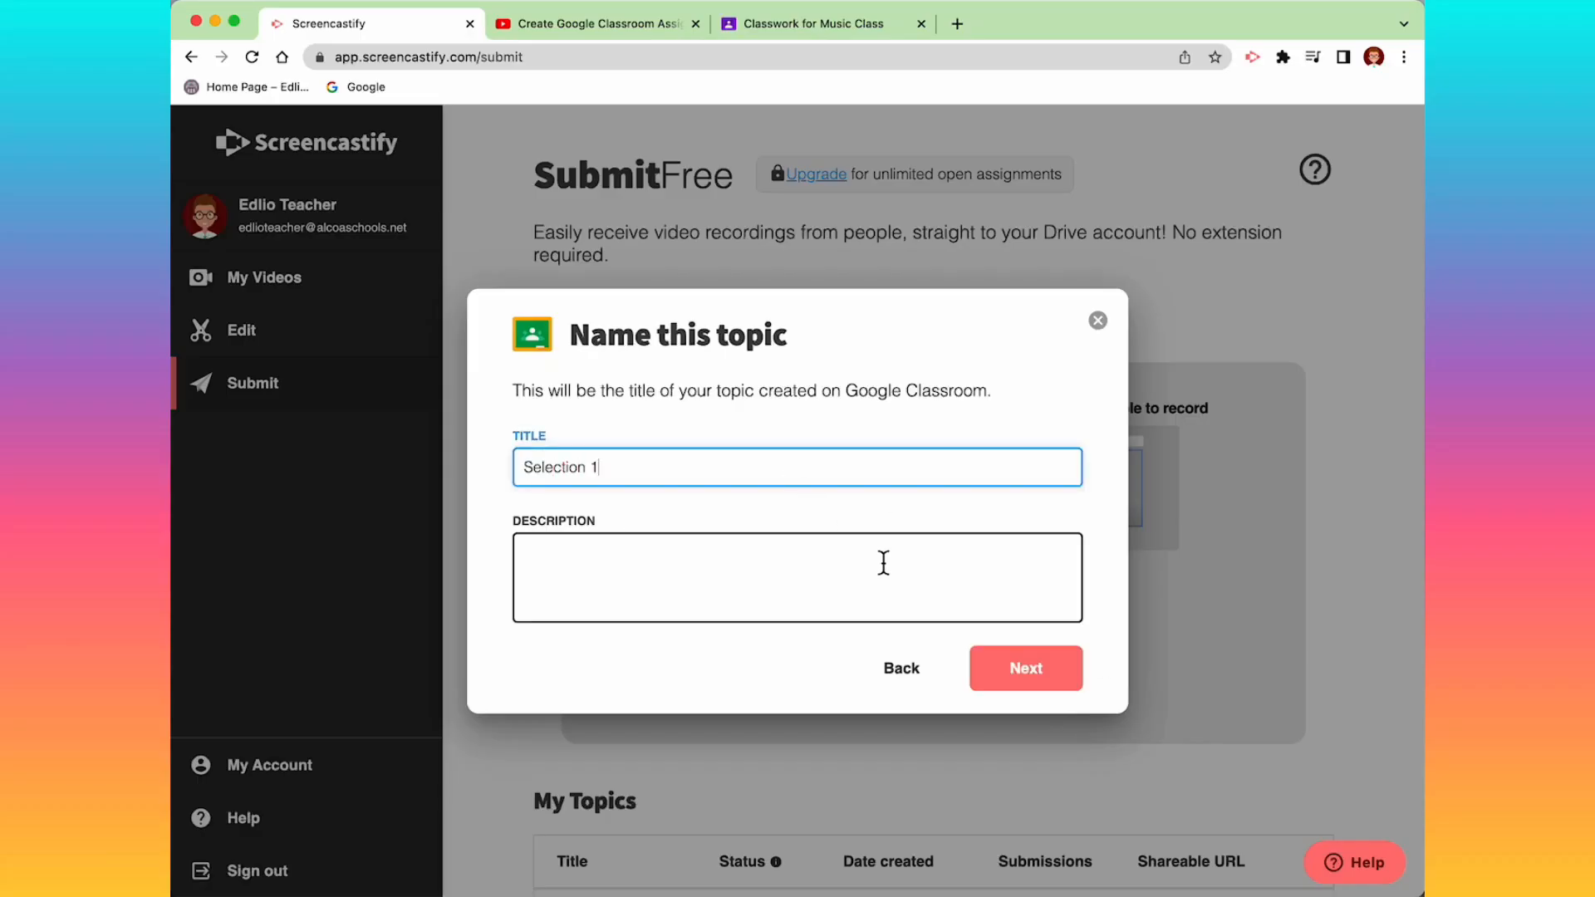
{"action": "left_click", "coordinate": [1064, 680]}
Assign the topic to all students in Music Class with due date 3/31/2023 and the Classroom topic Assignments.
{"action": "left_click", "coordinate": [771, 522]}
{"action": "left_click", "coordinate": [771, 522]}
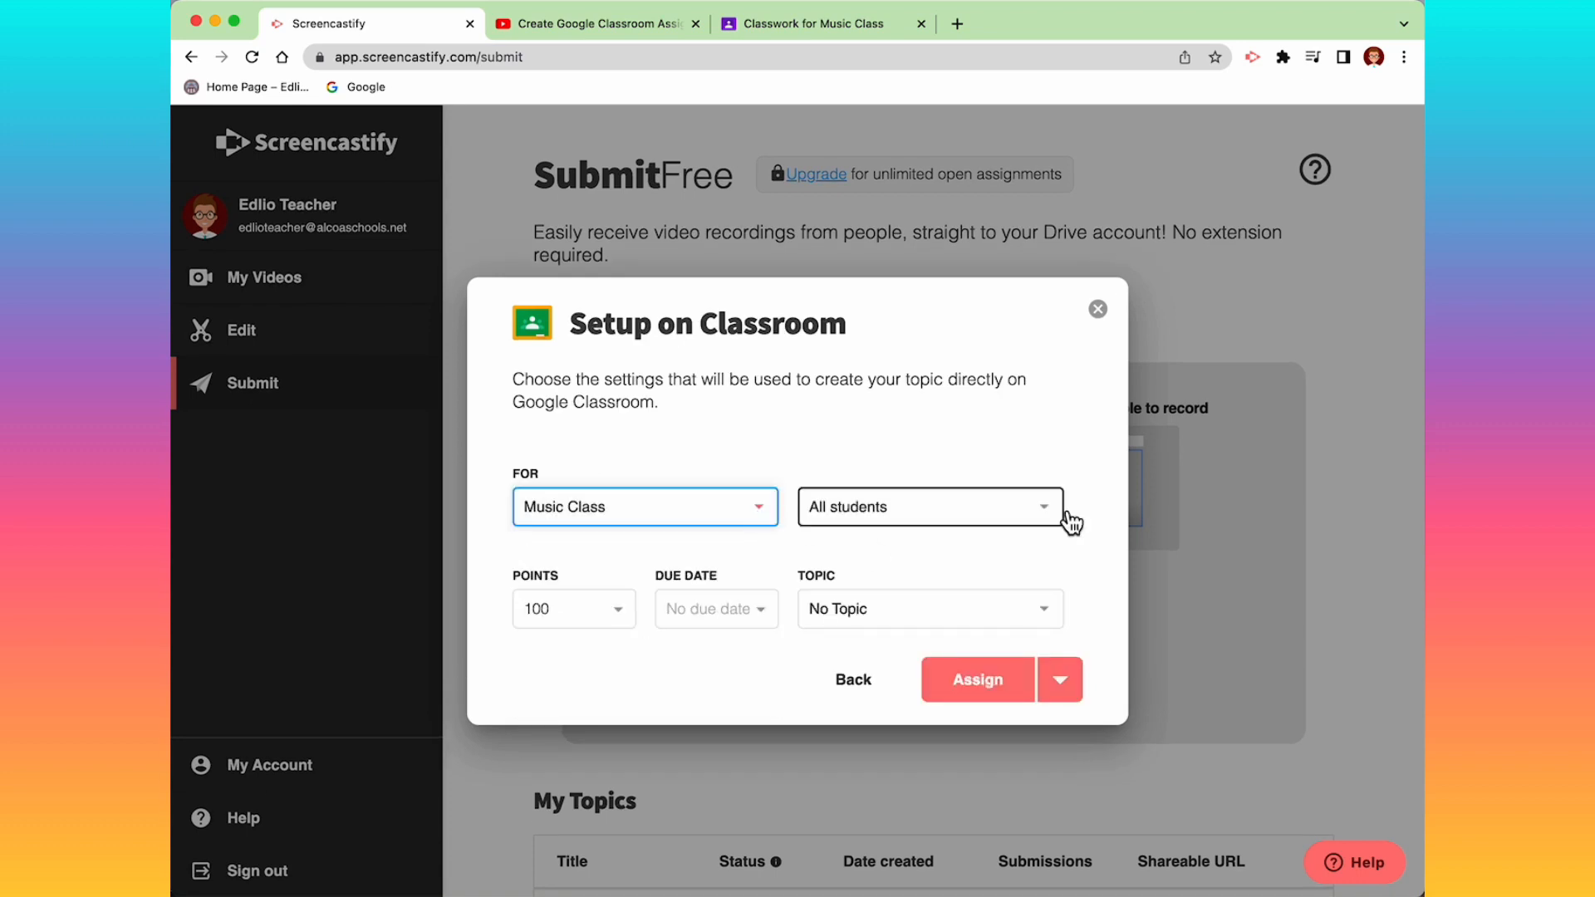
{"action": "left_click", "coordinate": [1063, 519]}
{"action": "left_click", "coordinate": [776, 609]}
{"action": "left_click", "coordinate": [870, 563]}
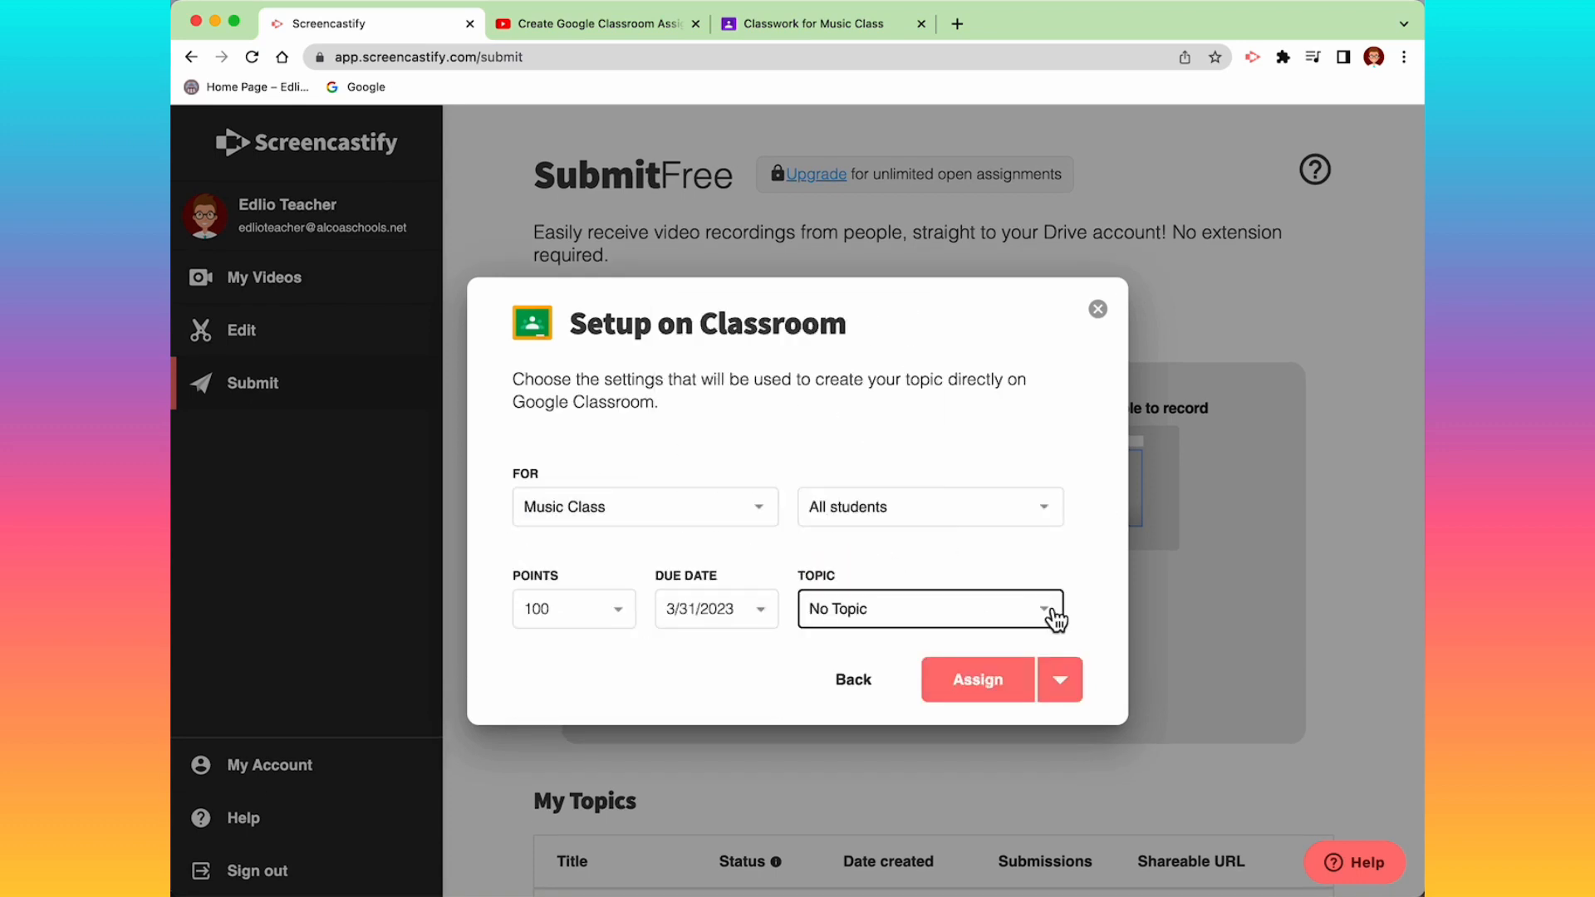
{"action": "left_click", "coordinate": [1044, 608]}
{"action": "left_click", "coordinate": [894, 658]}
{"action": "left_click", "coordinate": [1072, 689]}
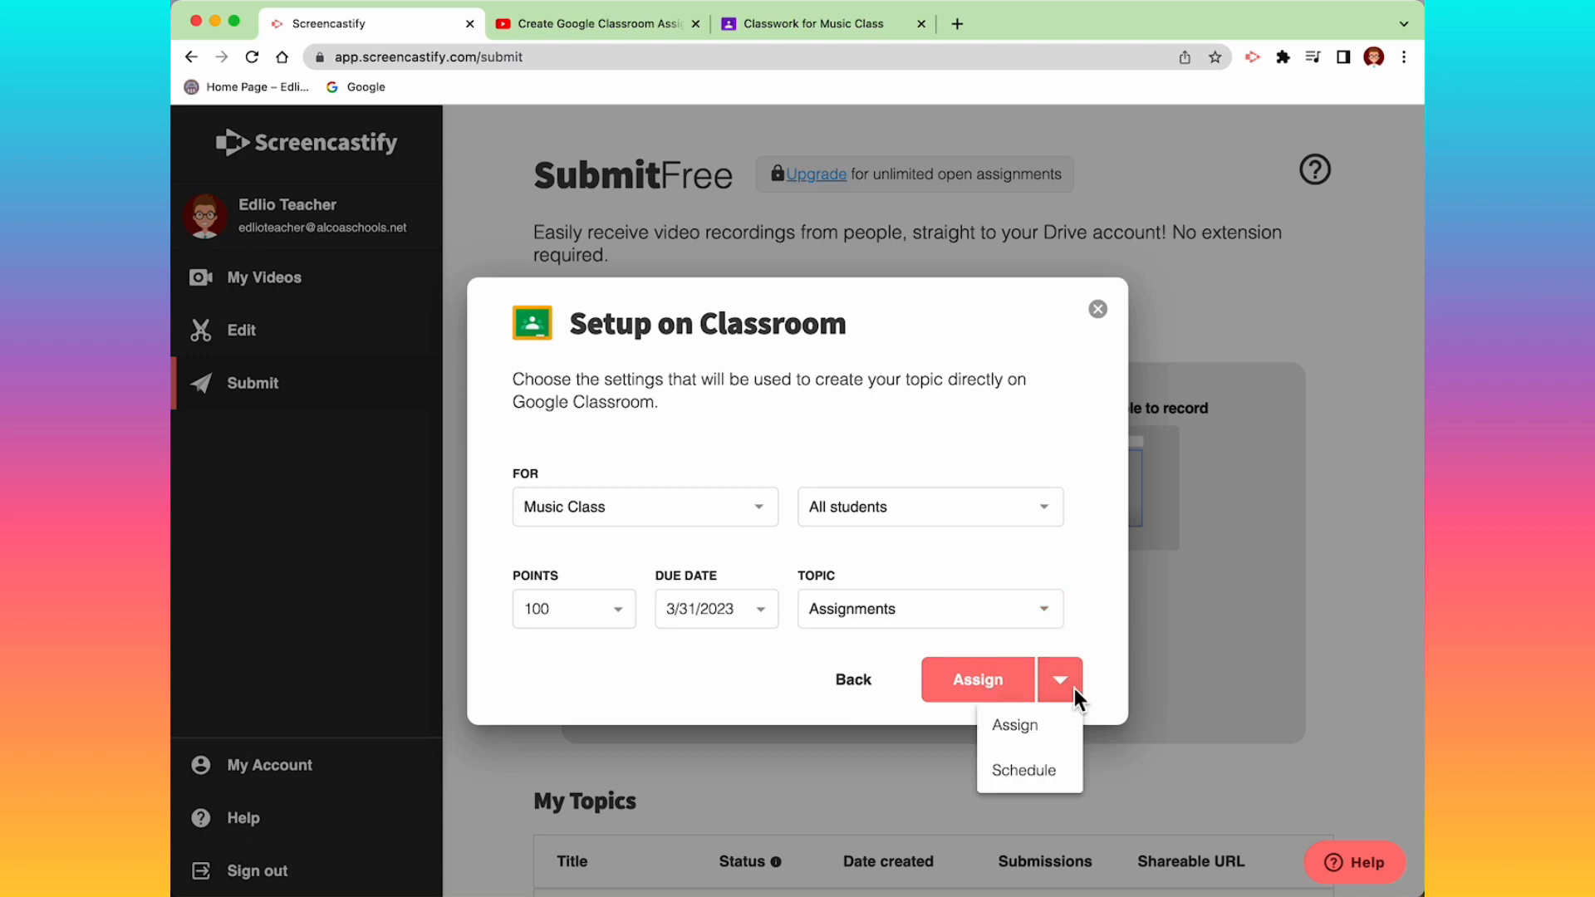
{"action": "left_click", "coordinate": [1009, 721]}
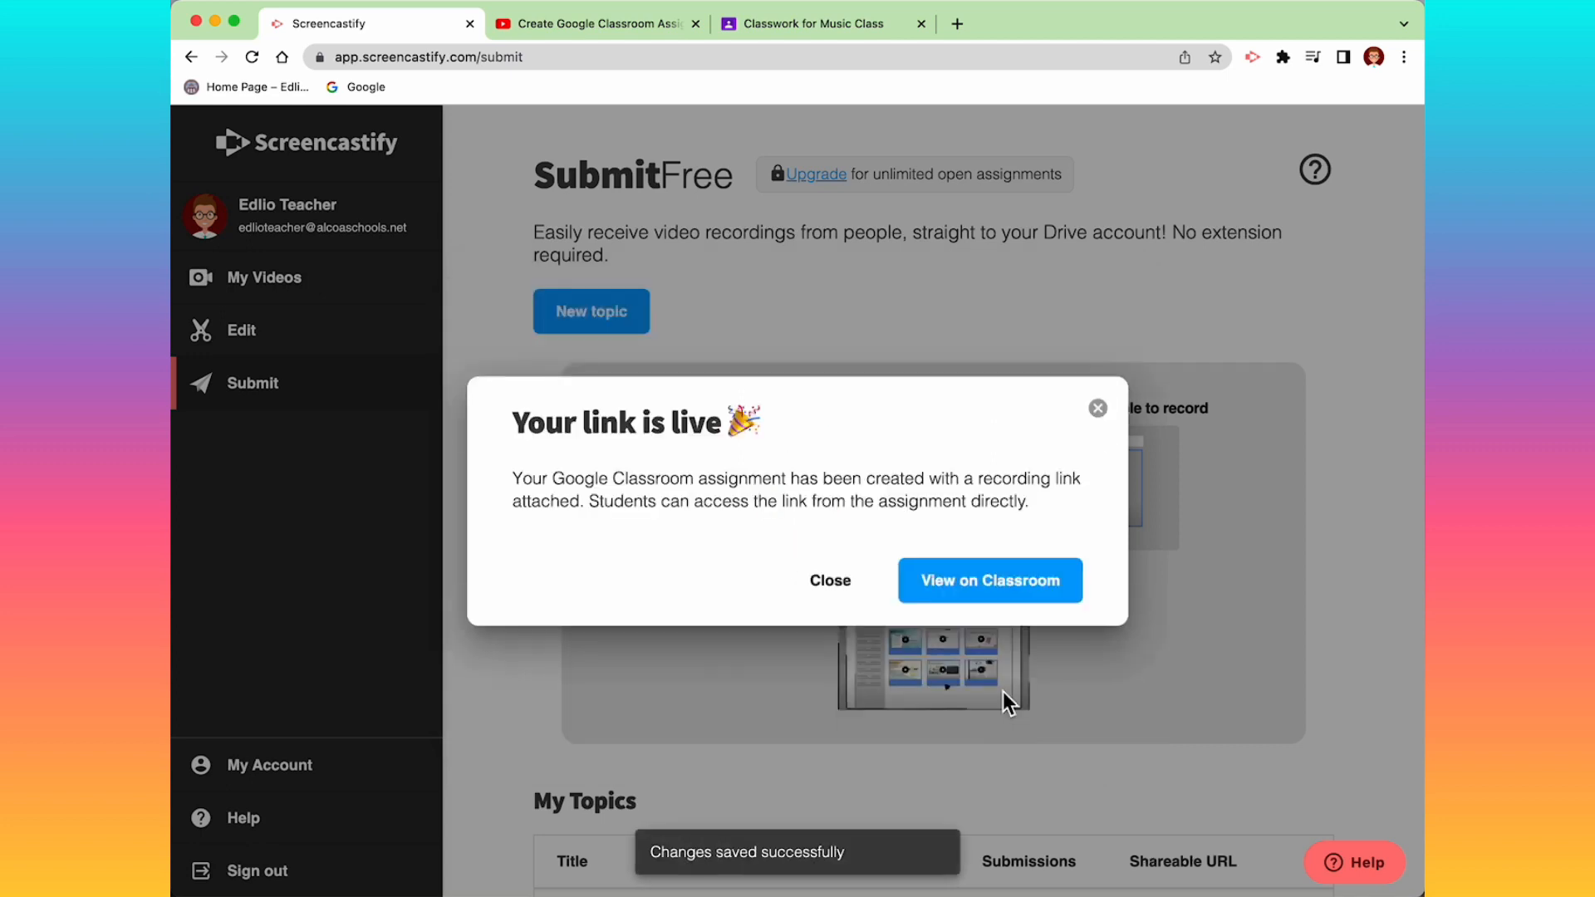
Record a webcam video through the Screencastify link in the Selection 1 assignment on Google Classroom and submit it.
{"action": "left_click", "coordinate": [995, 586]}
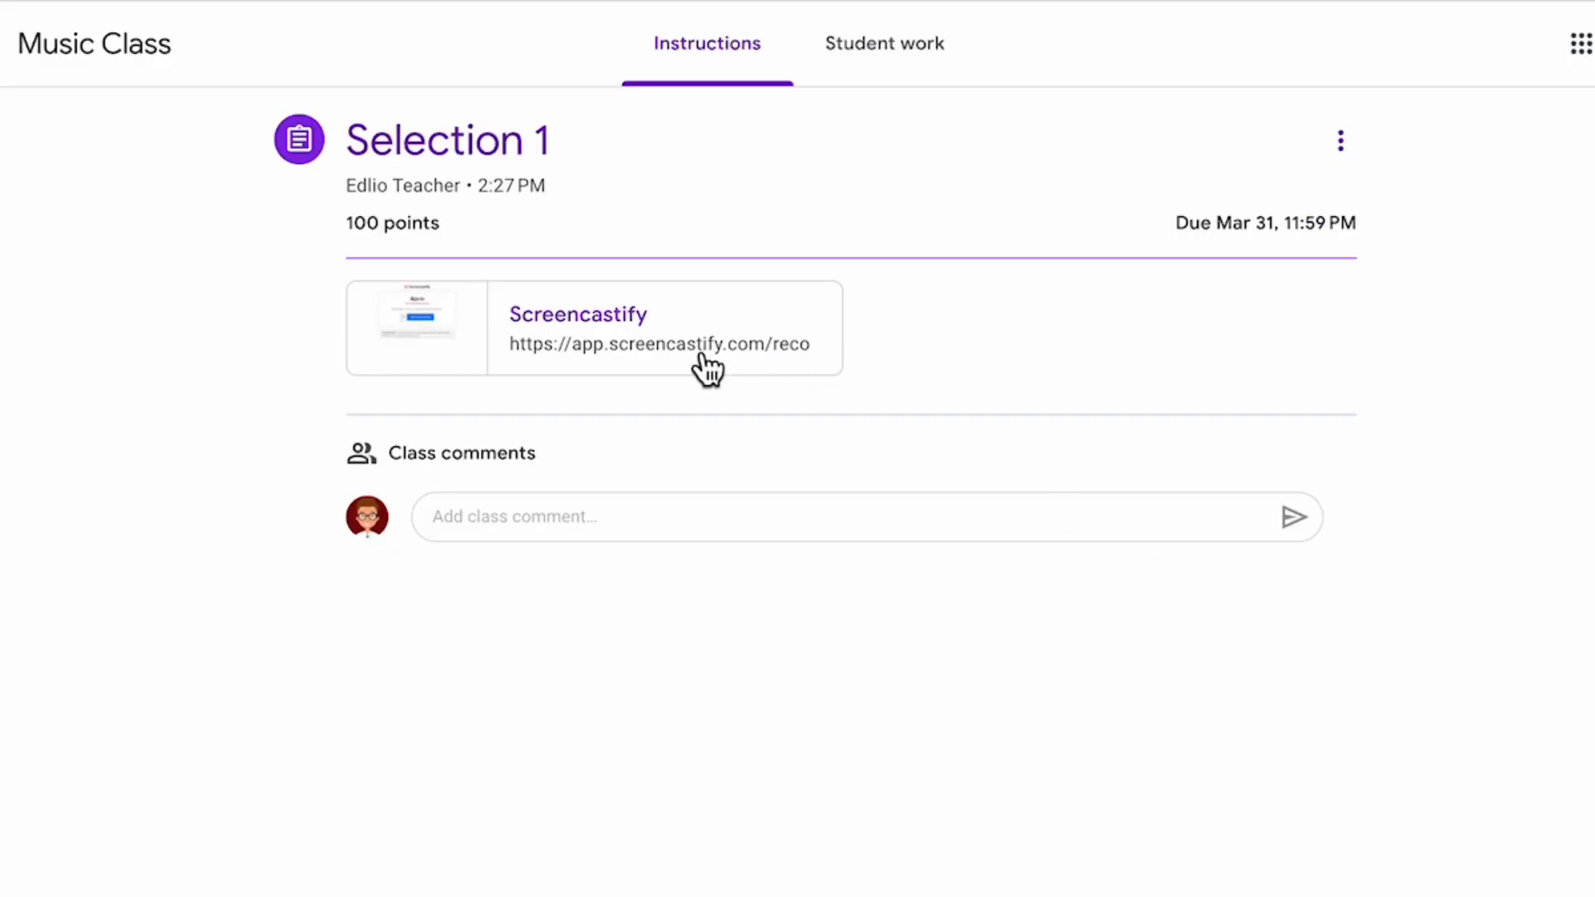
{"action": "left_click", "coordinate": [715, 349]}
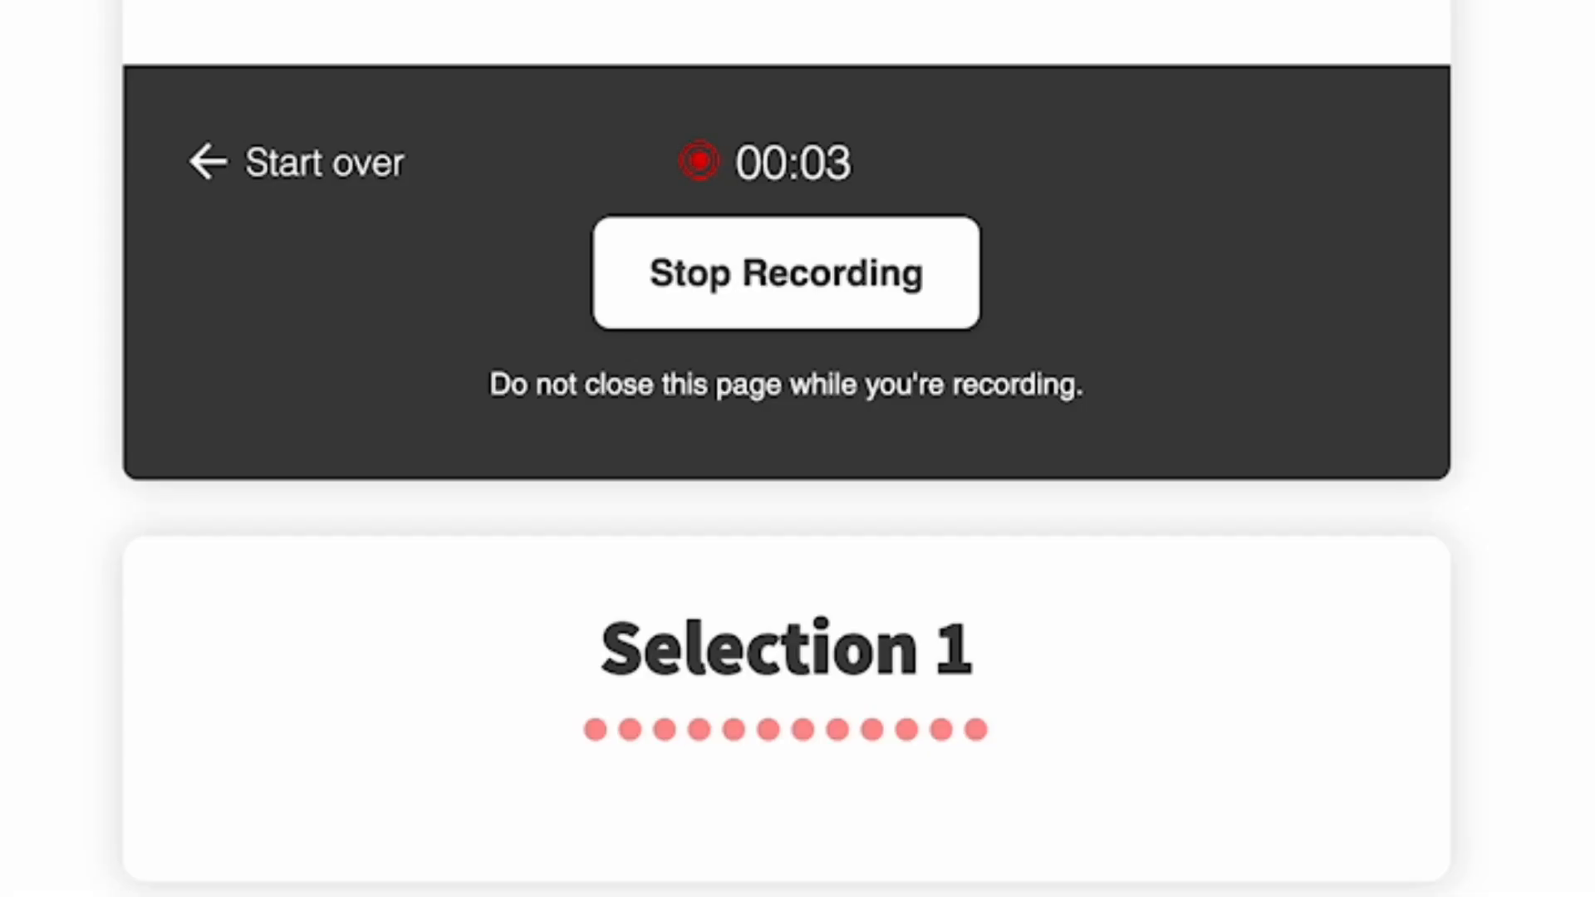
{"action": "left_click", "coordinate": [819, 285]}
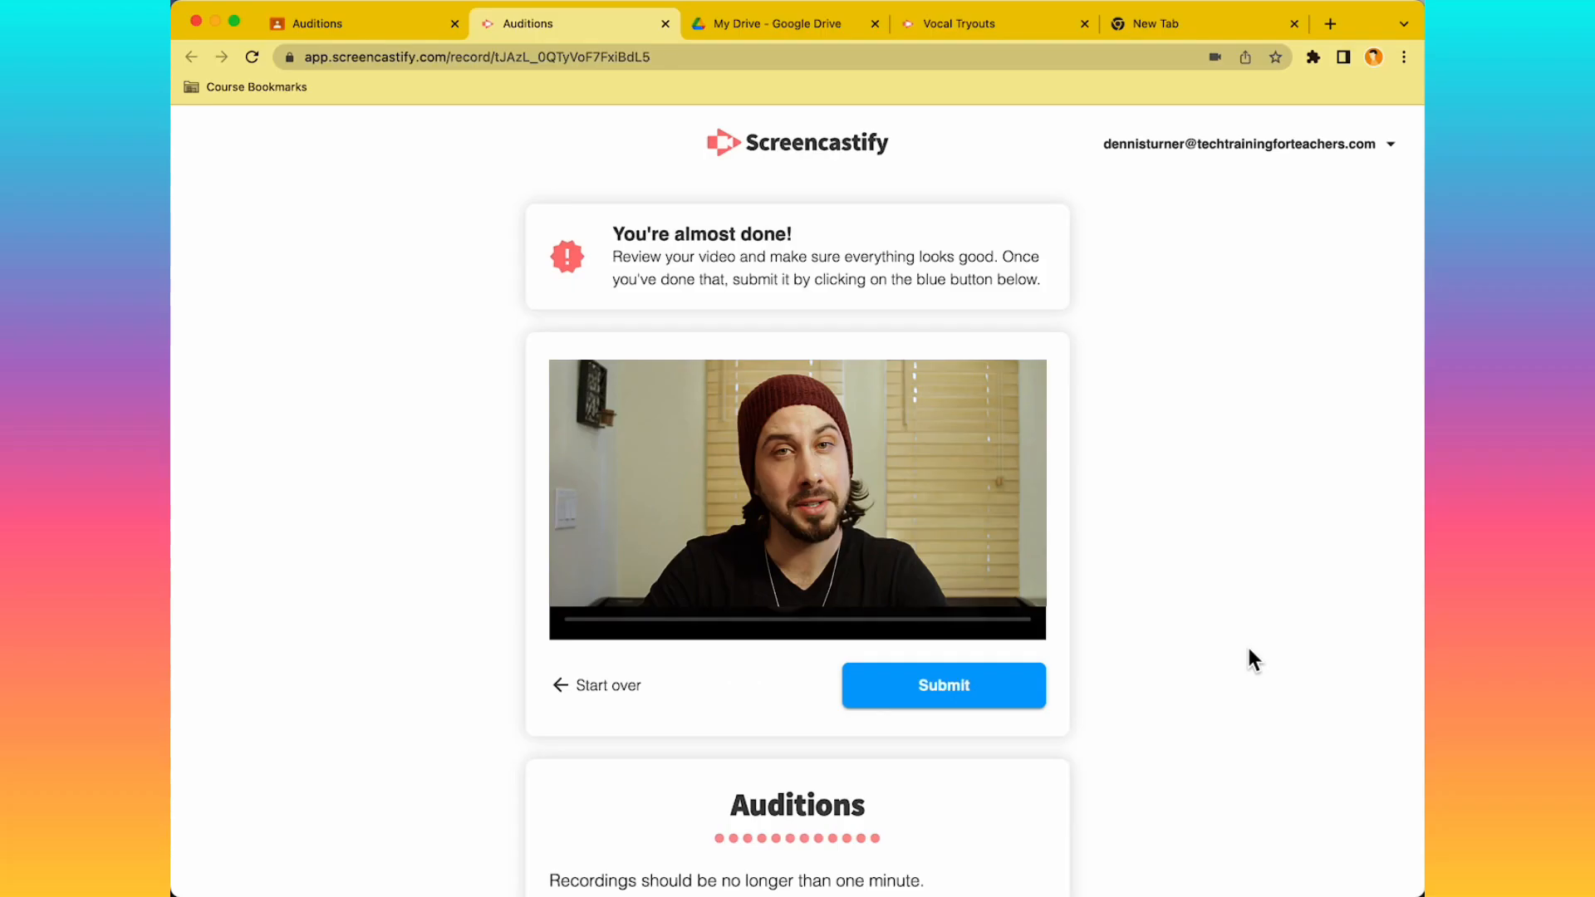
{"action": "left_click", "coordinate": [1003, 702]}
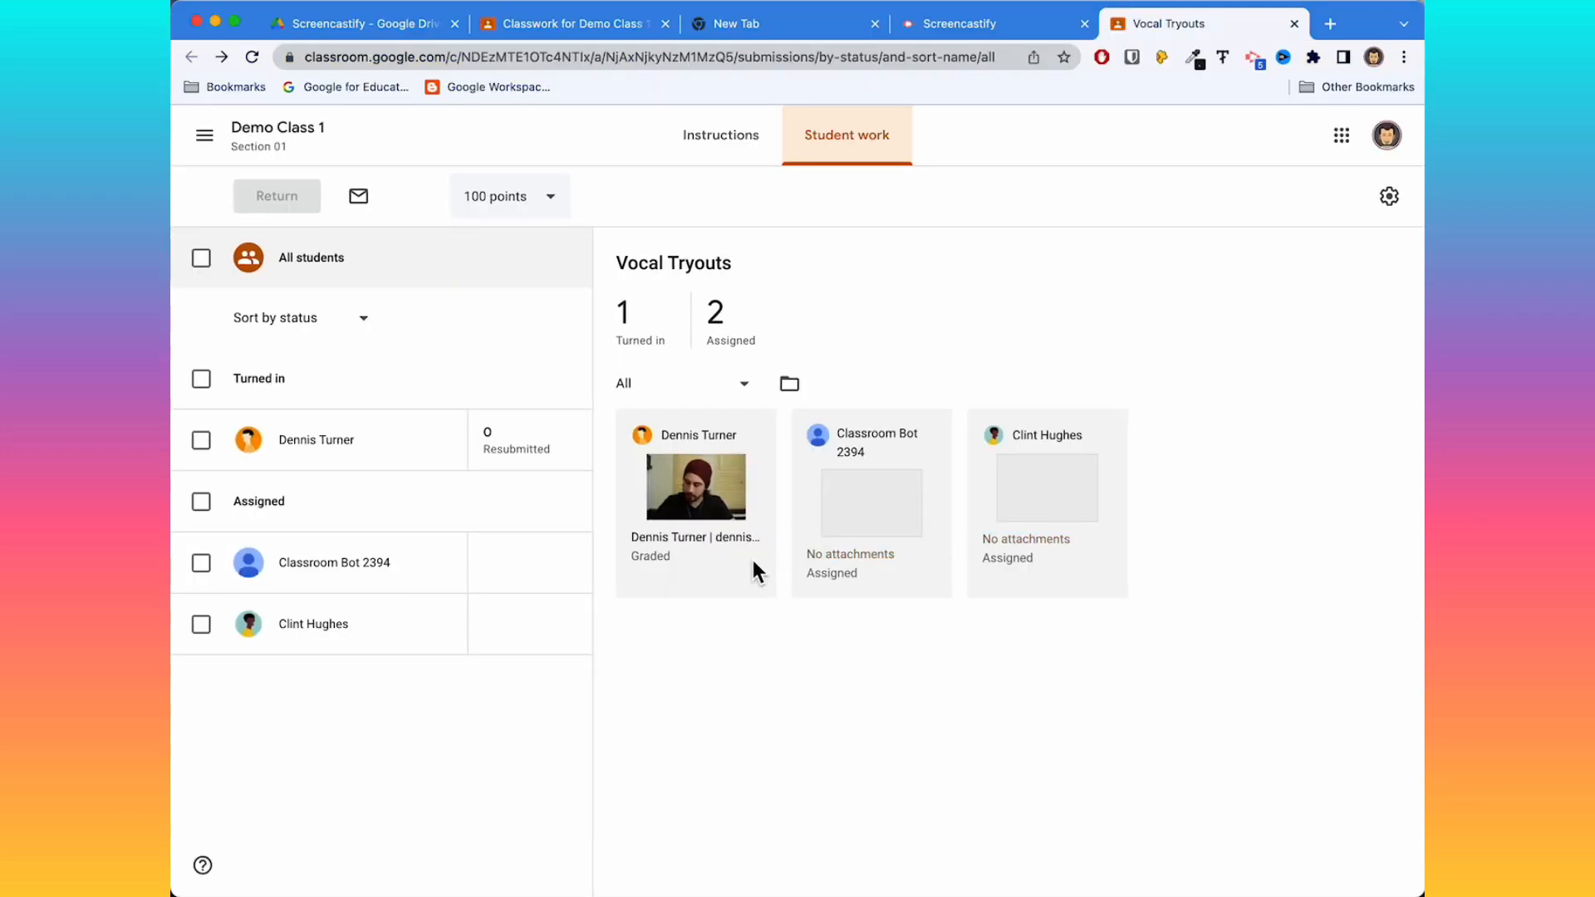
Open the turned-in Vocal Tryouts video and return the work to the student with a grade of 100/100.
{"action": "left_click", "coordinate": [709, 512]}
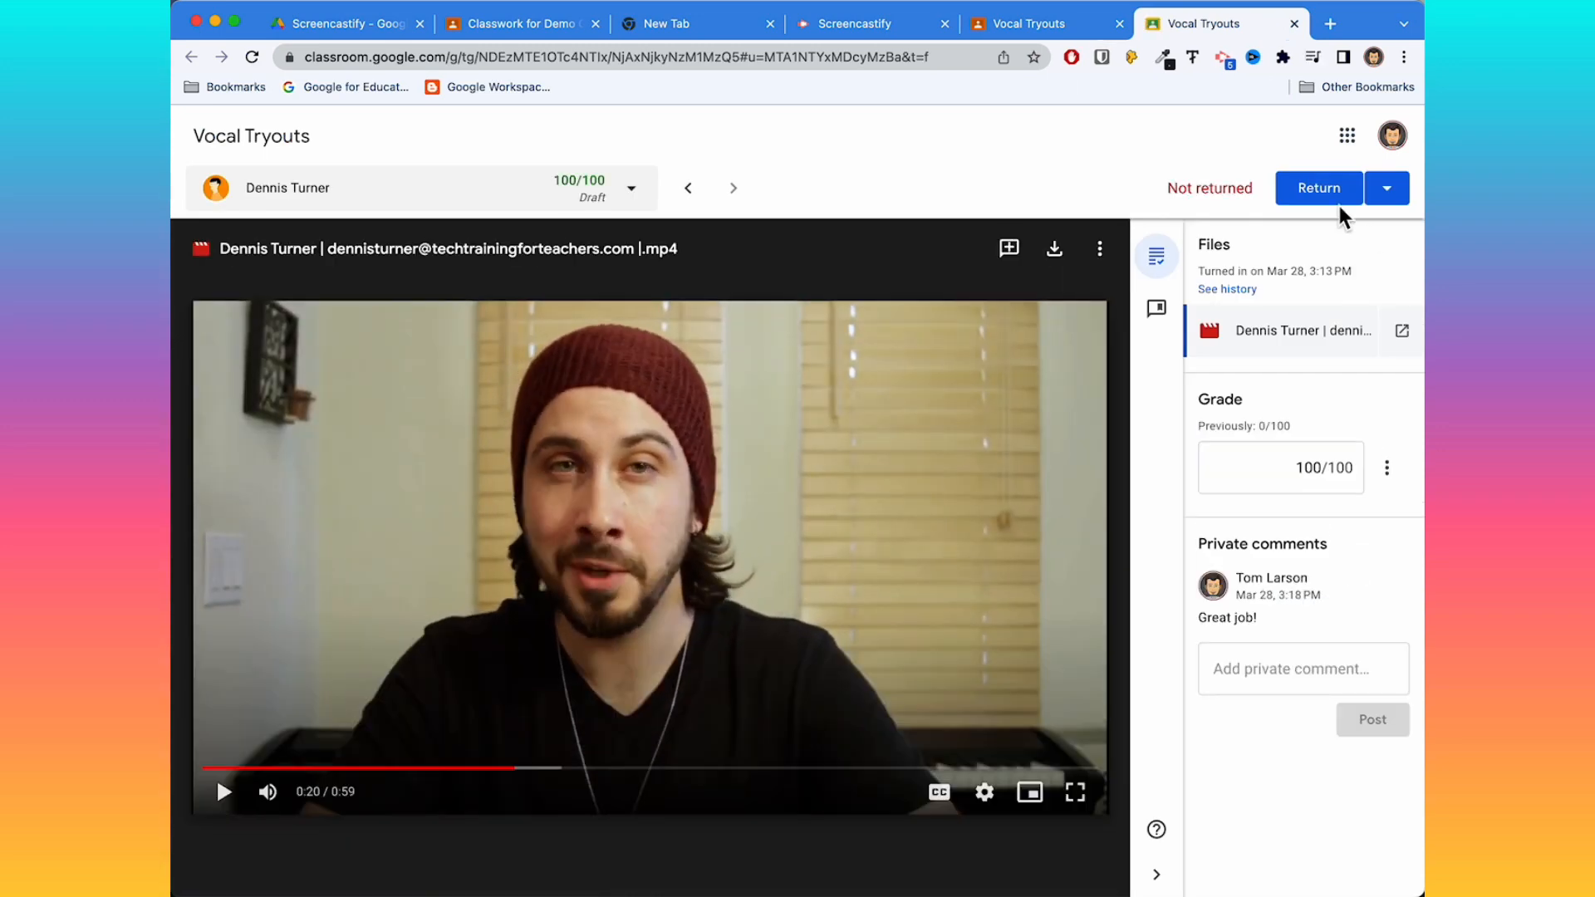
{"action": "left_click", "coordinate": [1331, 199]}
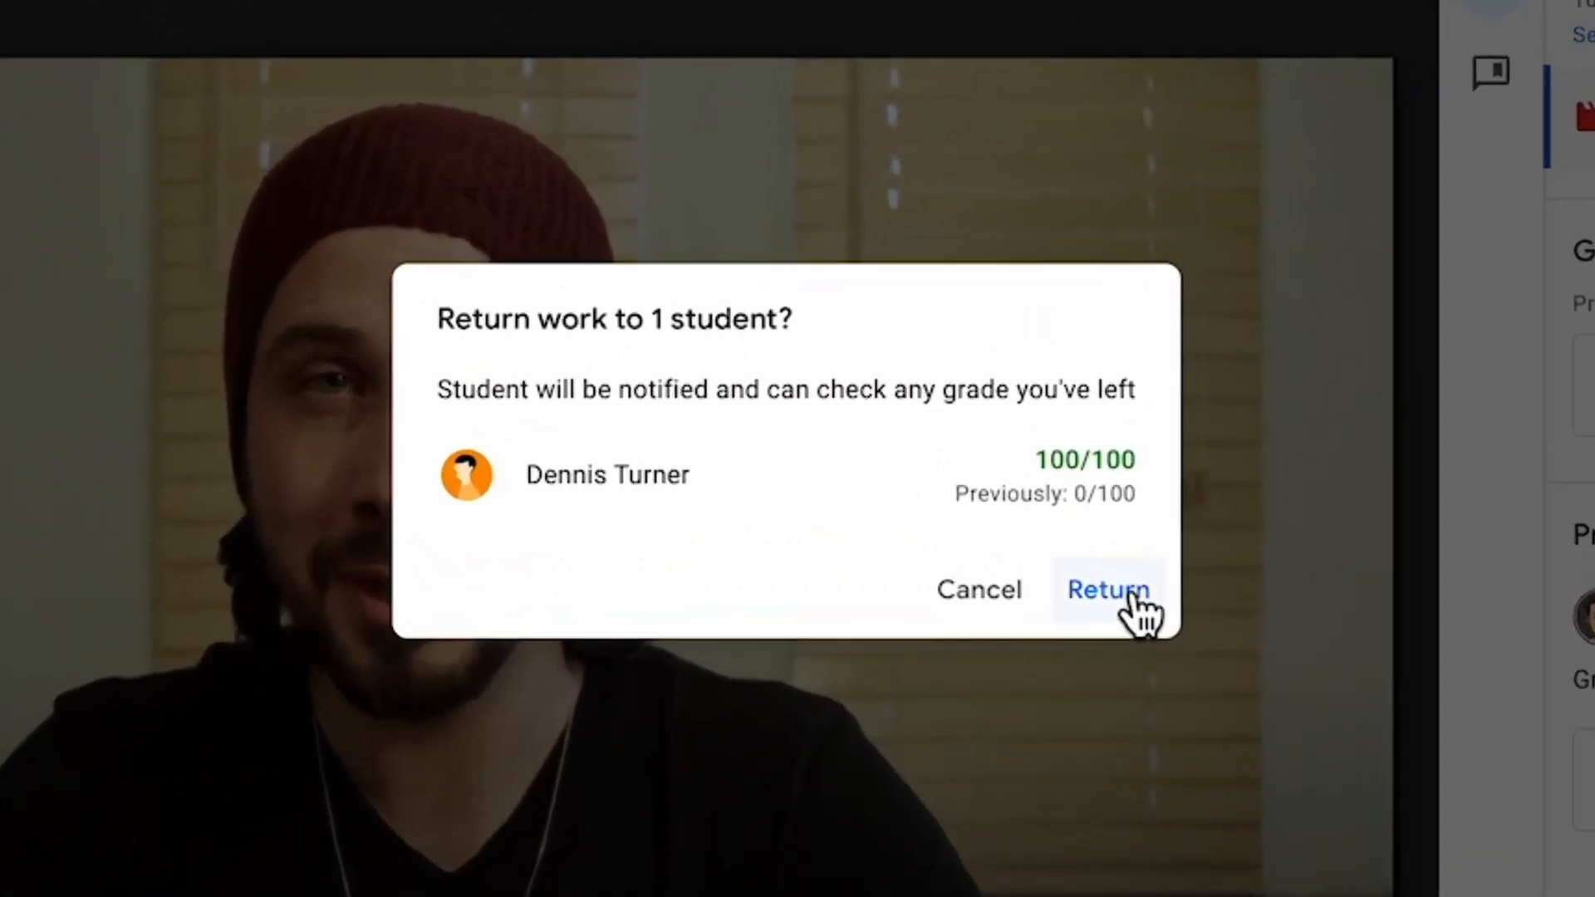
{"action": "left_click", "coordinate": [1138, 610]}
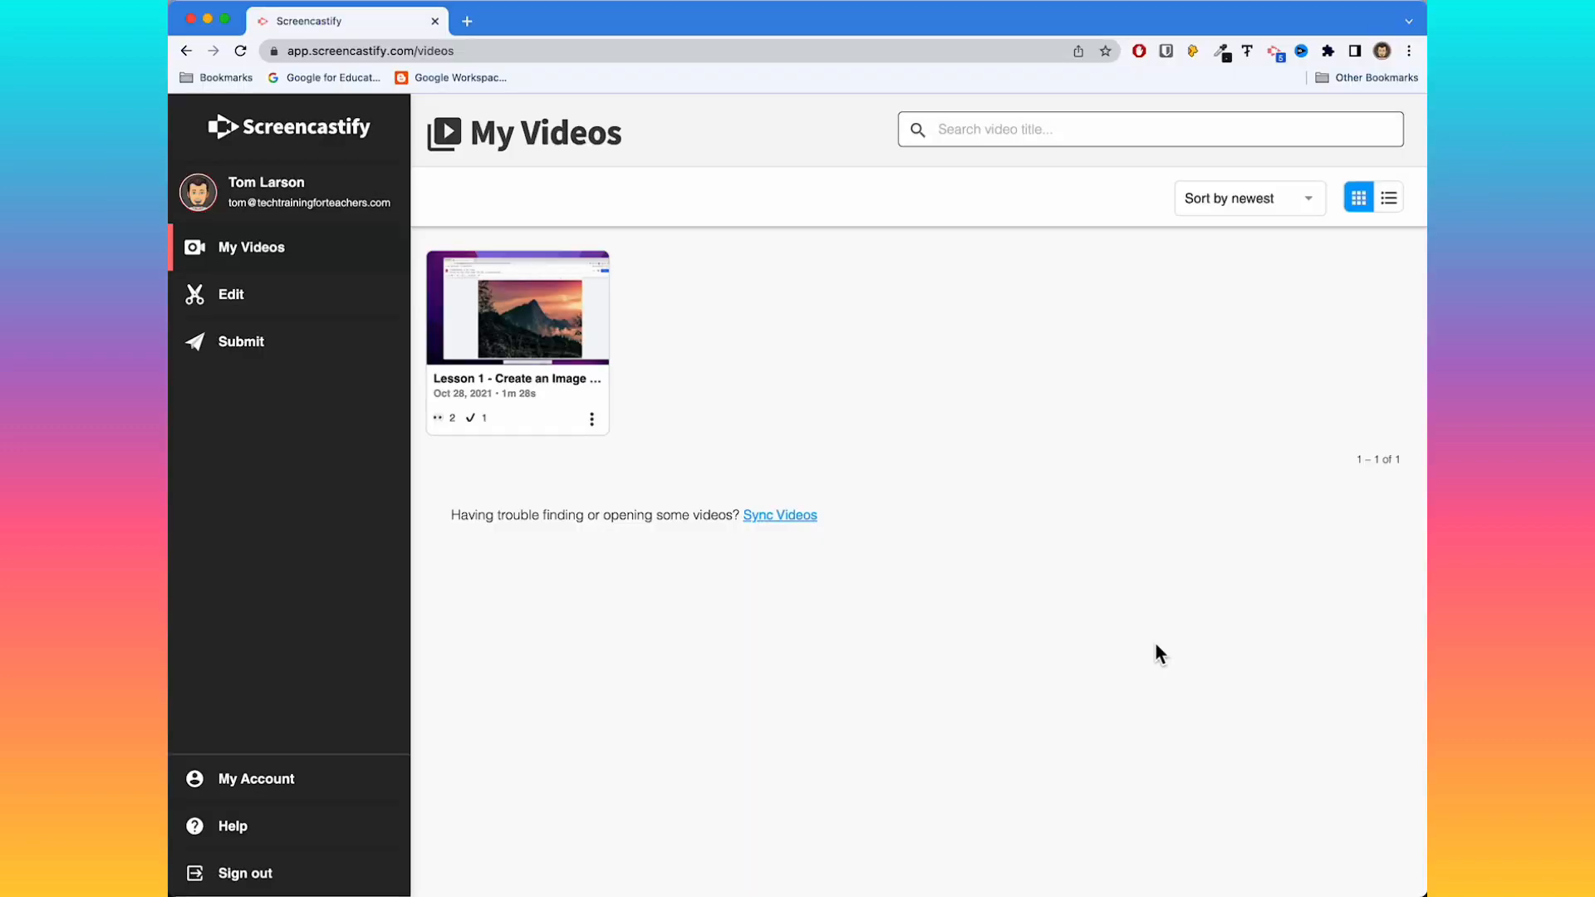
Open Interactive Questions for the video "Lesson 1 - Create an Image Mask in Google Drawings" and add a question at 00:18.
{"action": "left_click", "coordinate": [542, 306]}
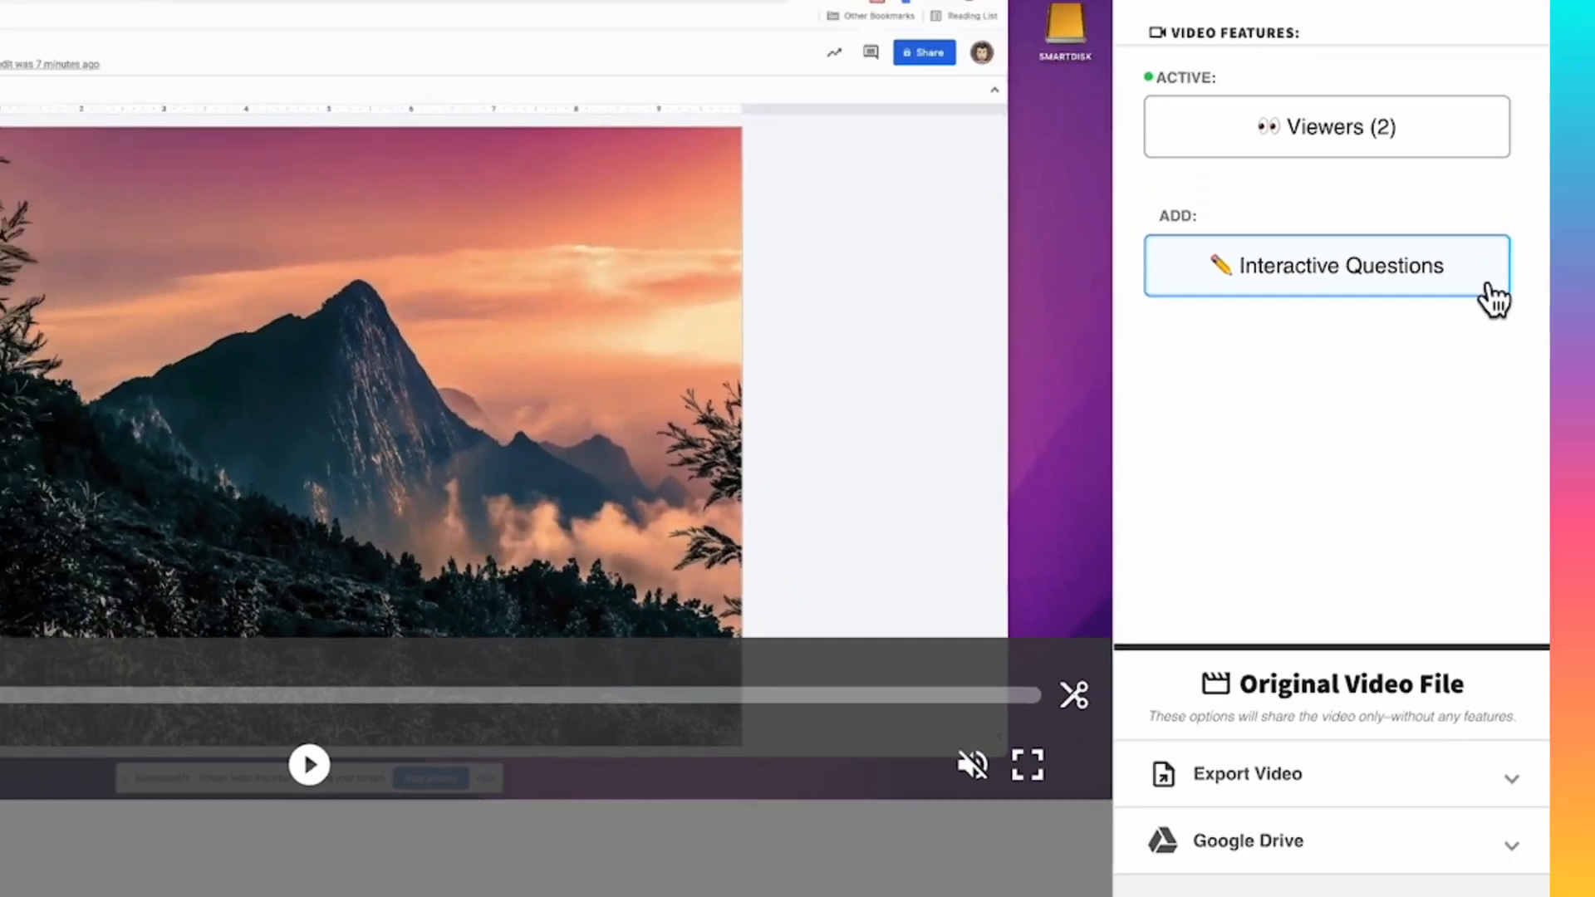
{"action": "left_click", "coordinate": [1528, 226]}
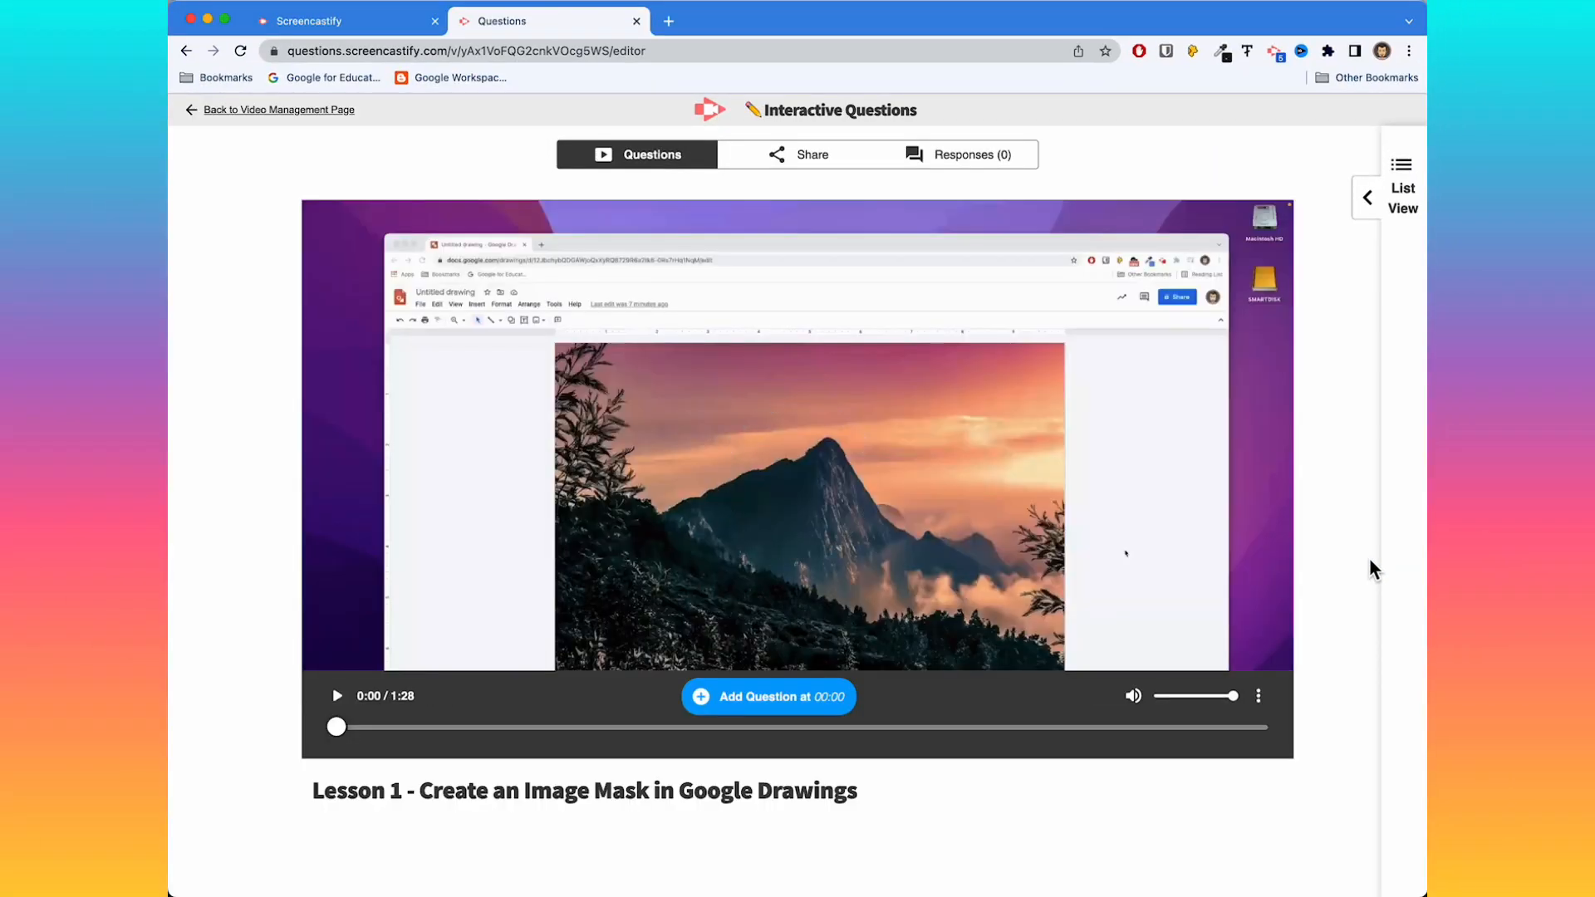
{"action": "left_click_drag", "start_coordinate": [341, 727], "coordinate": [526, 738]}
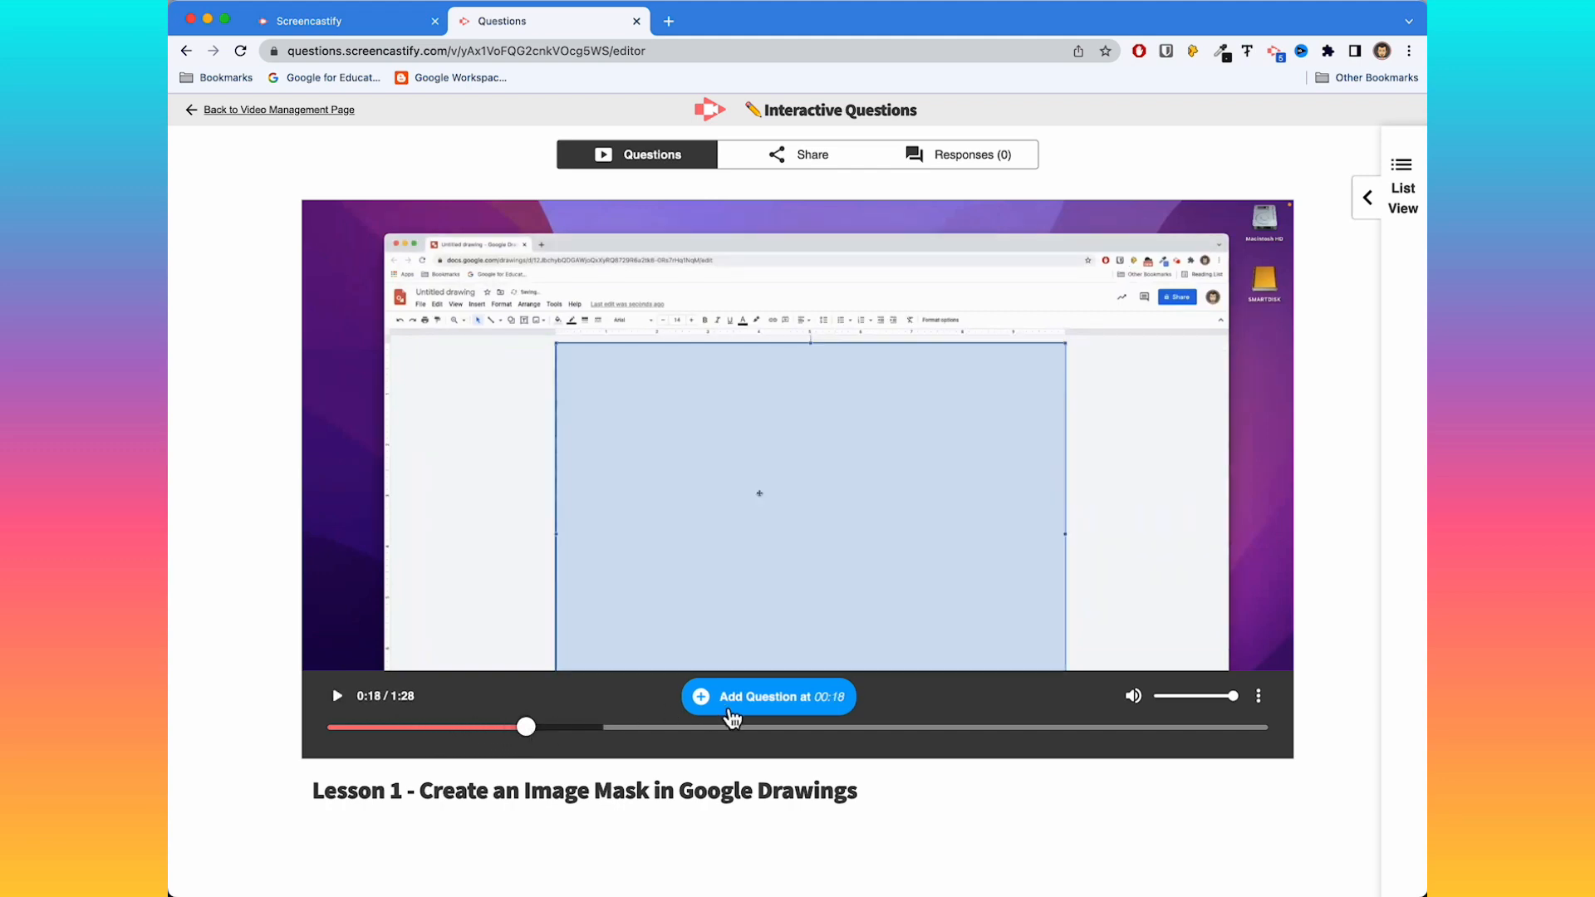
{"action": "left_click", "coordinate": [794, 710]}
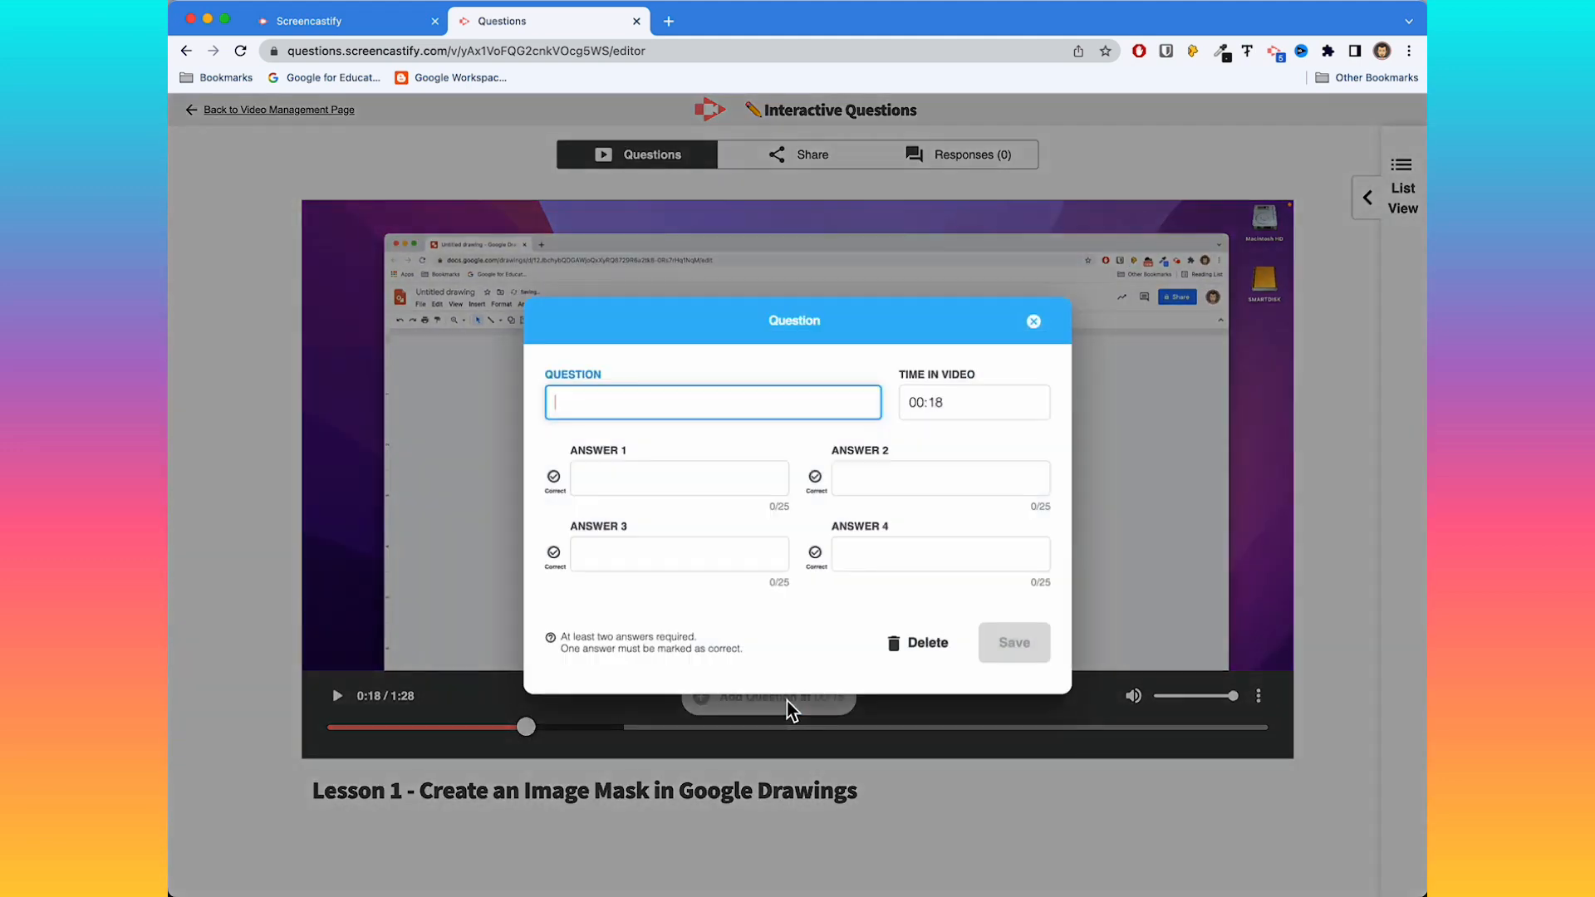
Enter the question "The image mask should cover the entire canvas area" with answers True and False, mark True as correct and save.
{"action": "key", "text": "super+Tab"}
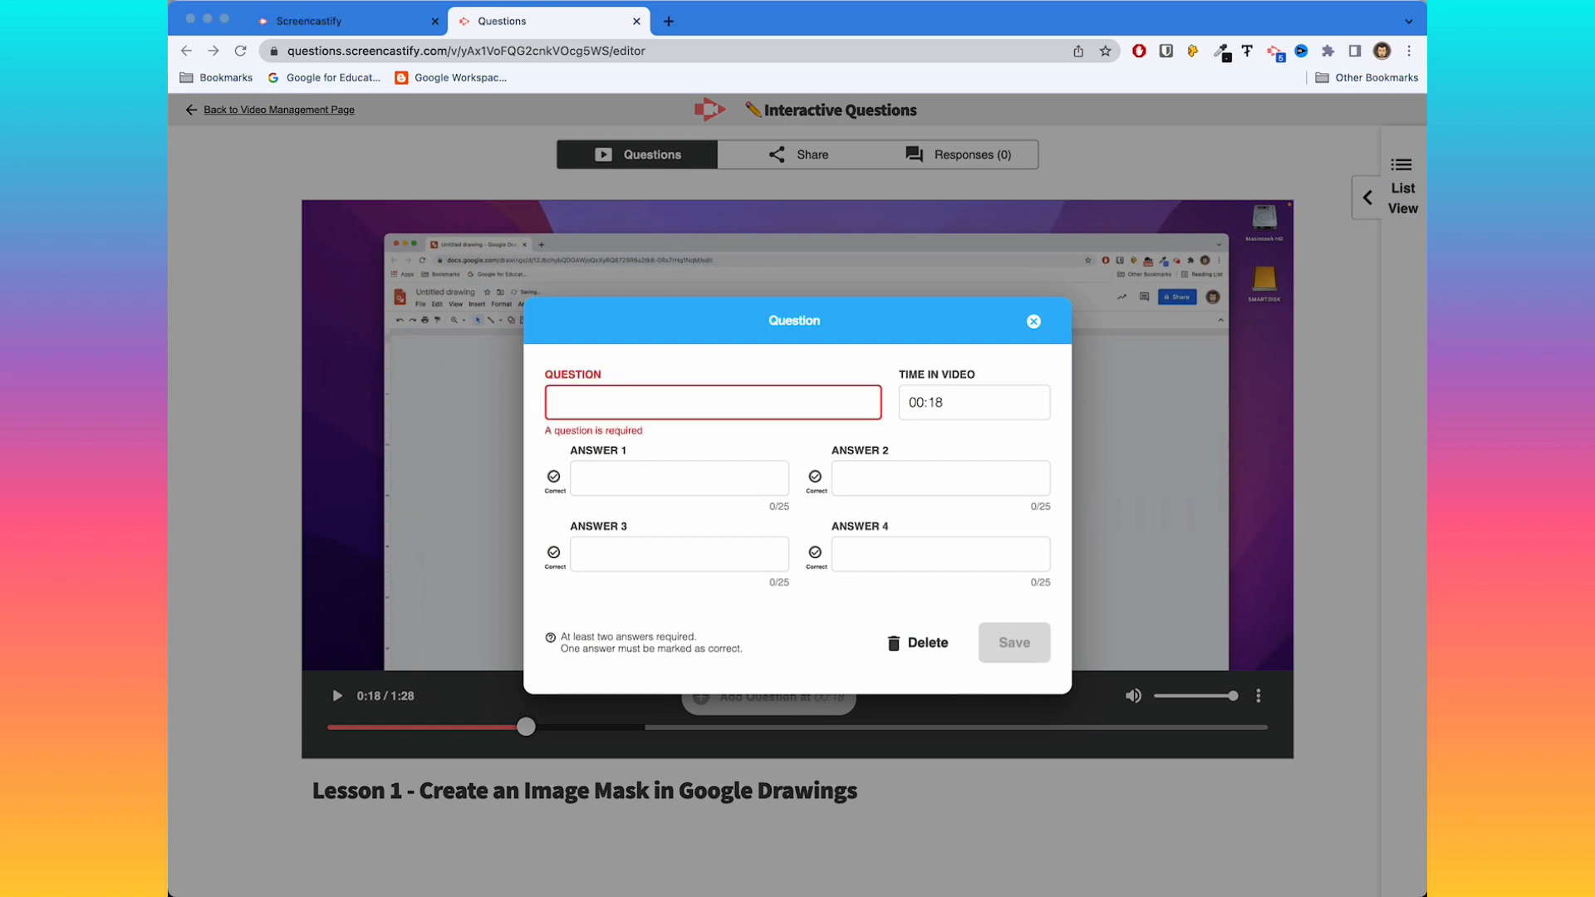
{"action": "key", "text": "super+Tab"}
{"action": "type", "text": "The image mask should cover the entire canvas area"}
{"action": "key", "text": "Tab"}
{"action": "type", "text": "True"}
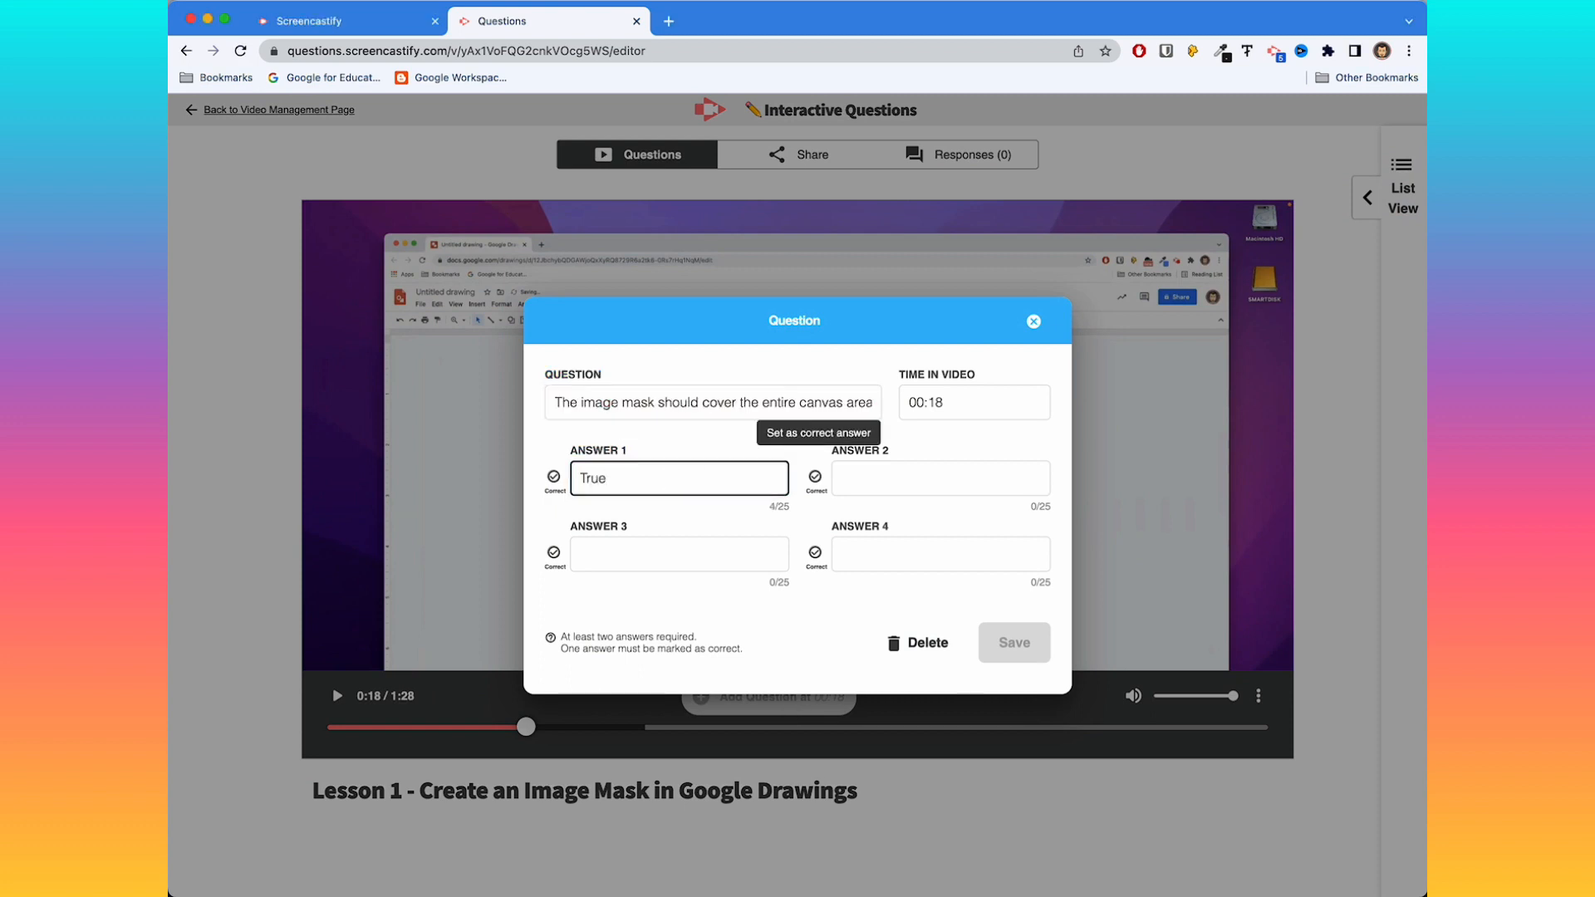
{"action": "key", "text": "Tab"}
{"action": "type", "text": "False"}
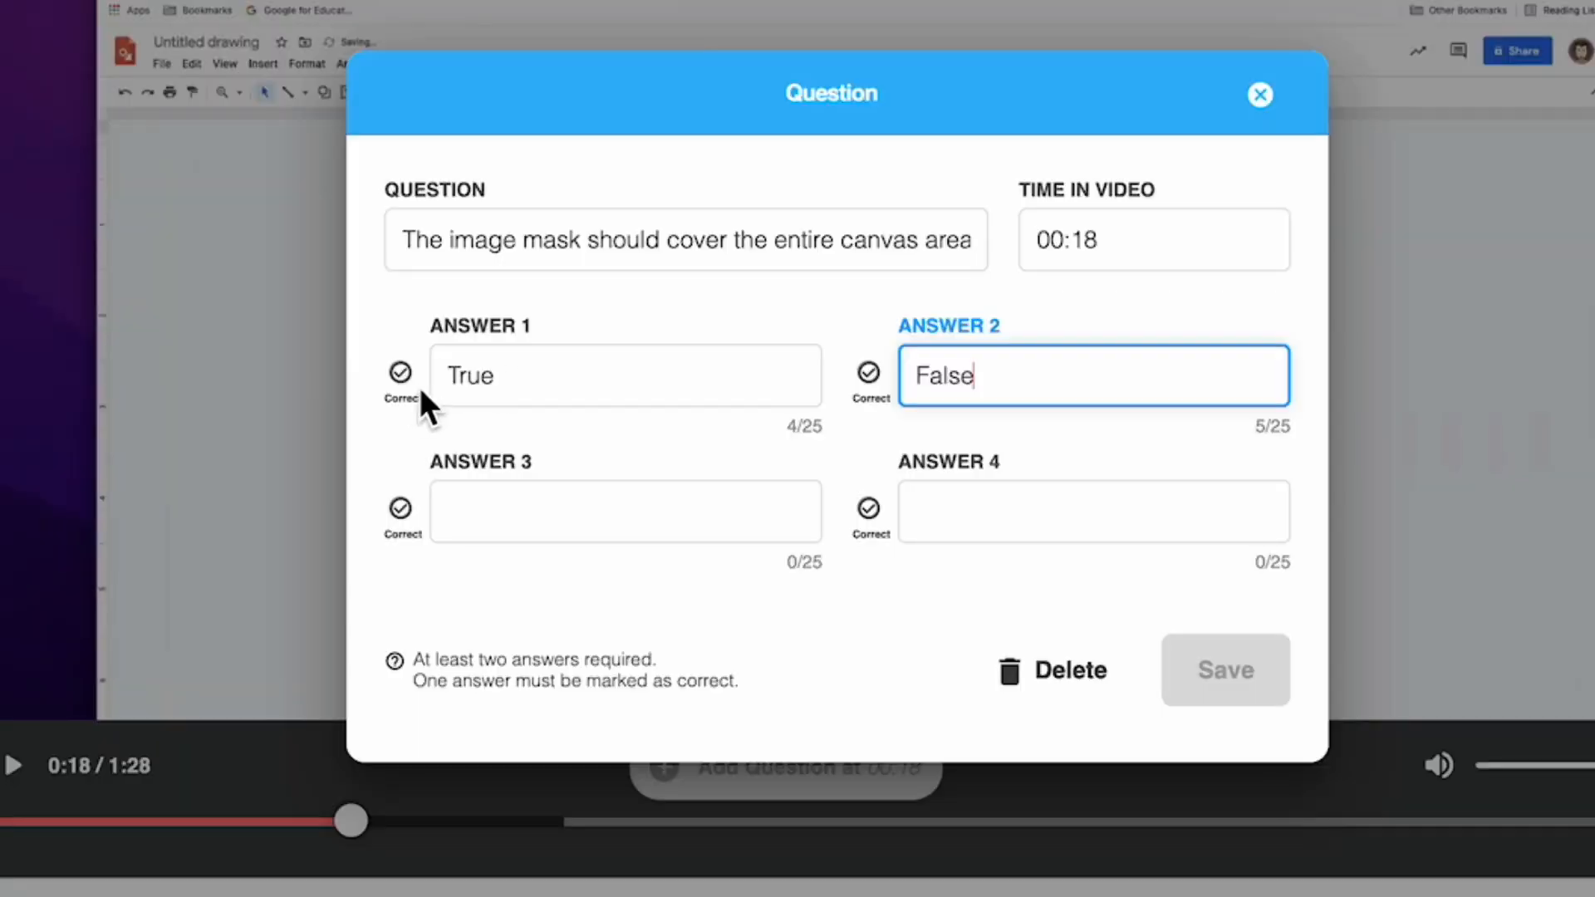
{"action": "left_click", "coordinate": [414, 390]}
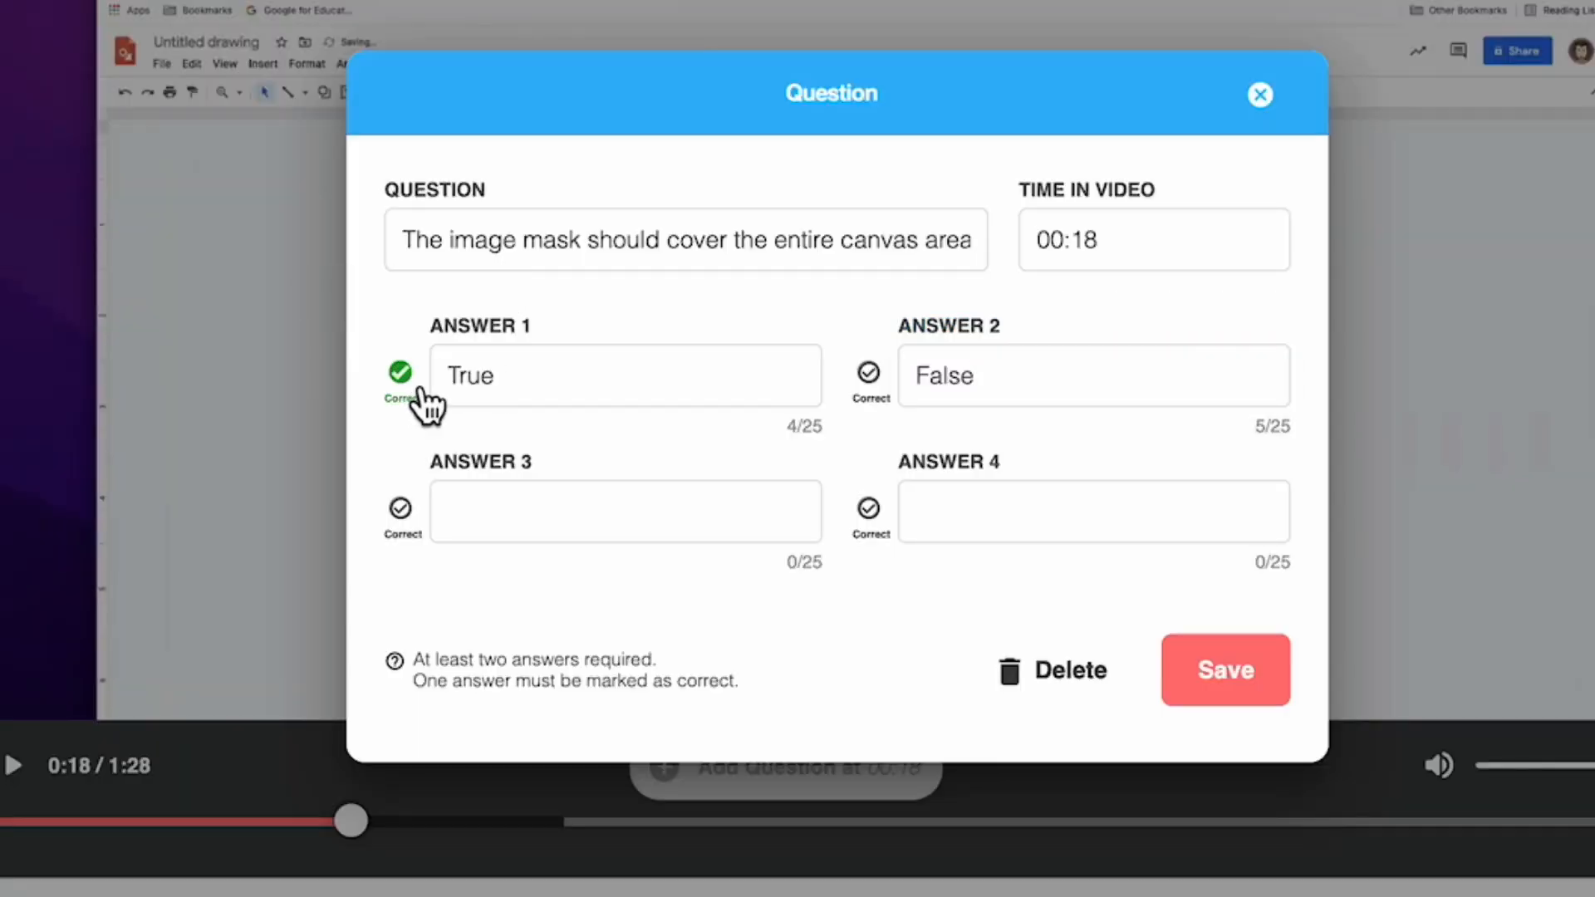
{"action": "left_click", "coordinate": [1264, 706]}
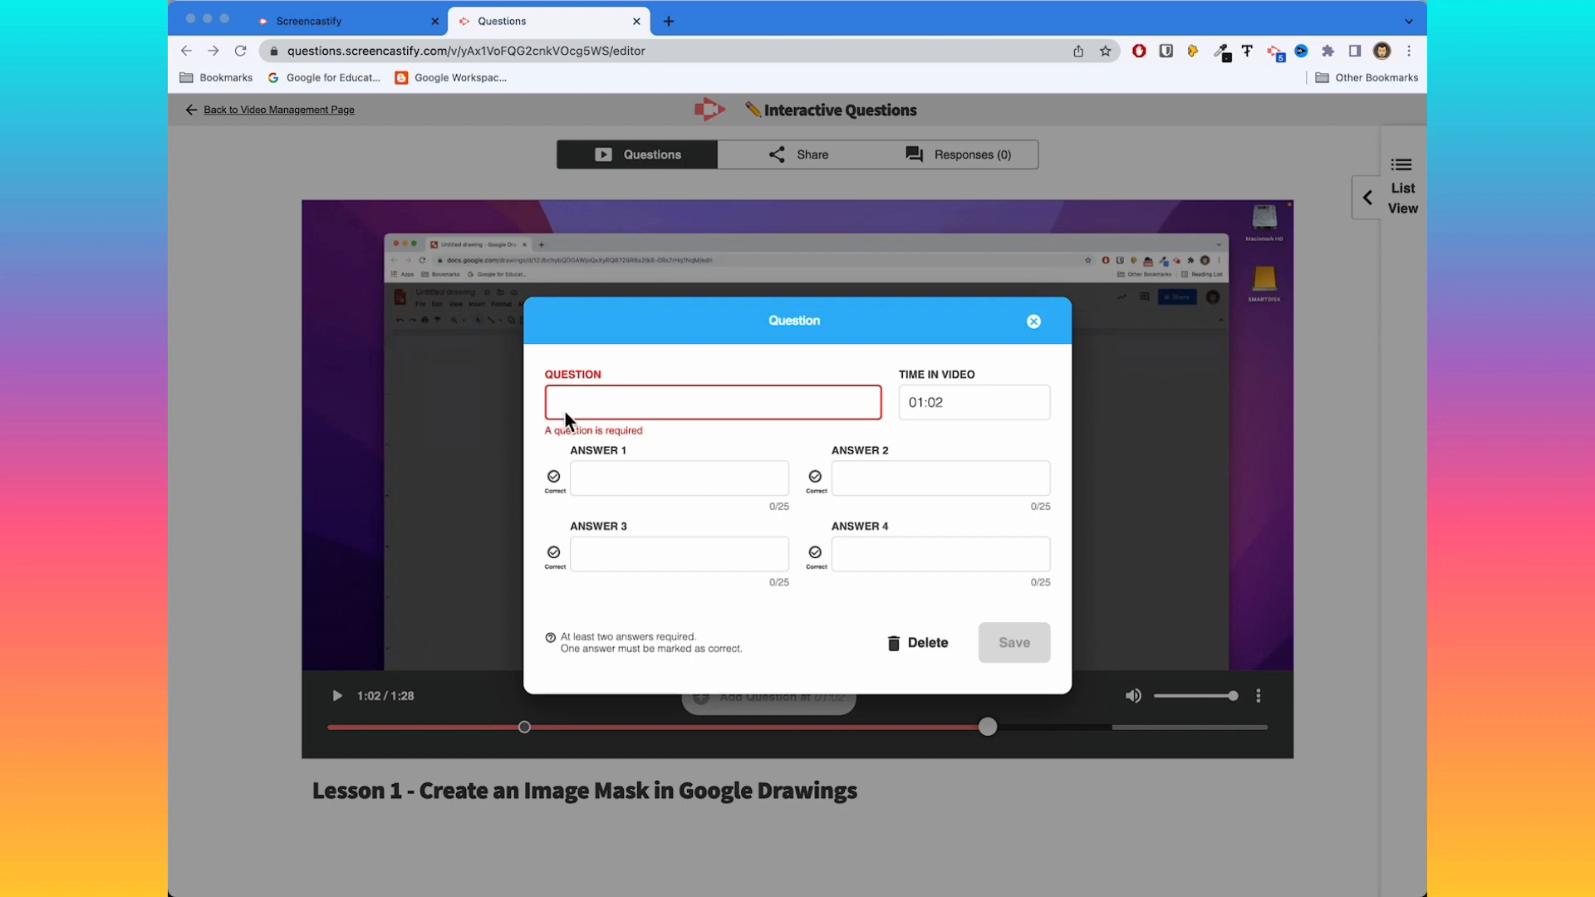
Fill in the 01:02 question about the custom gradient colors with the answers White, Red, Blue and Orange.
{"action": "type", "text": "The custom gradient colors should be set to black ar"}
{"action": "left_click", "coordinate": [624, 480]}
{"action": "type", "text": "White\tRed\tBlue\tOrange"}
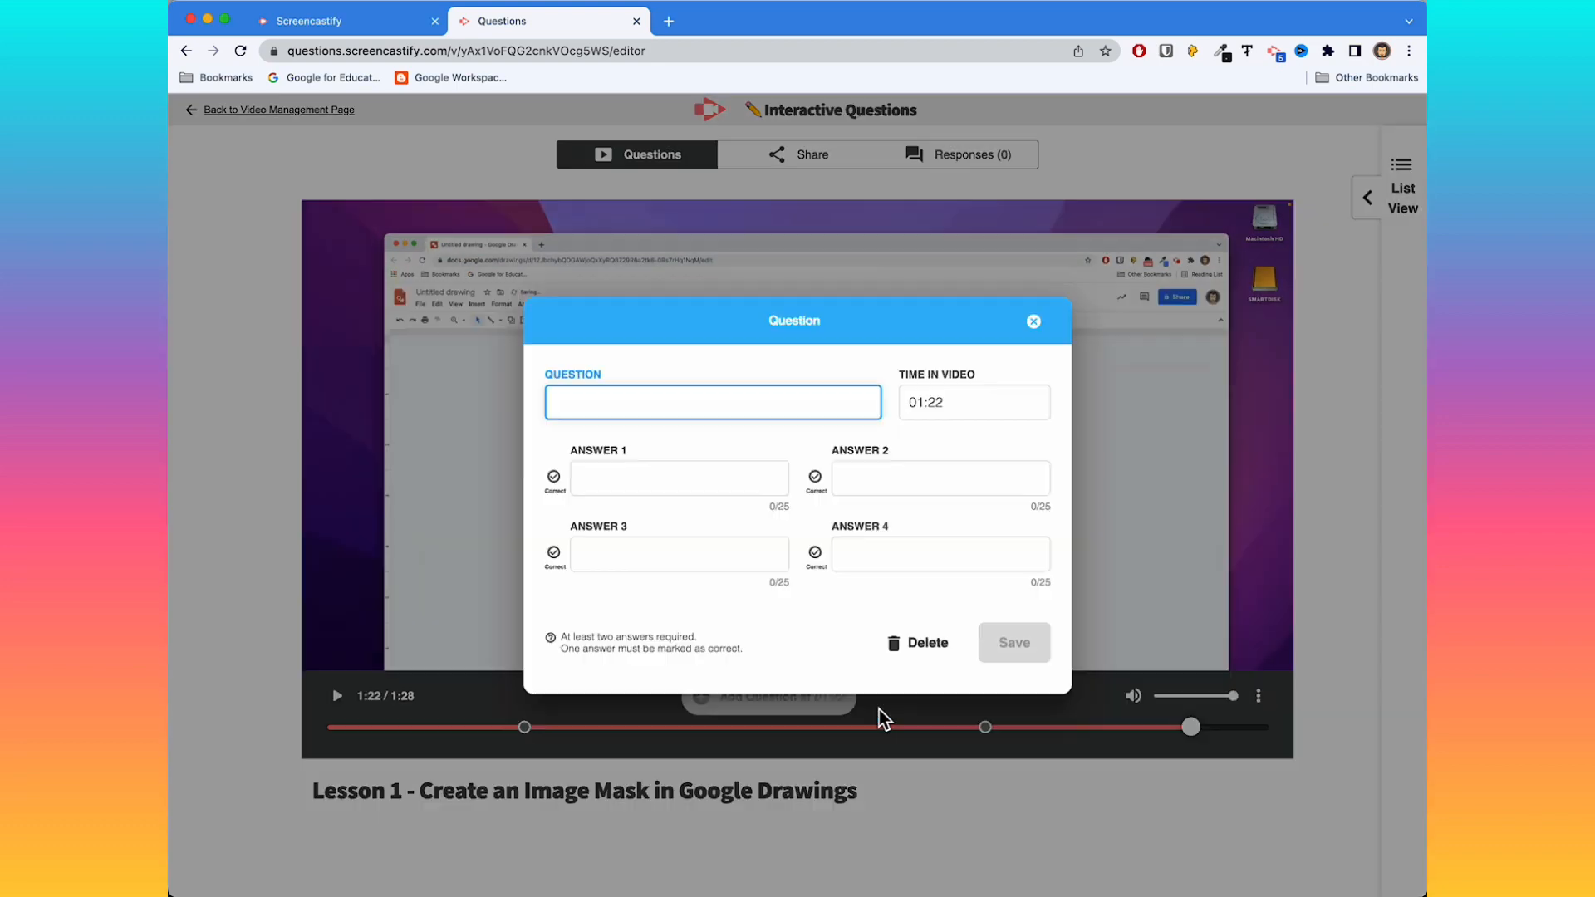
Enter the 01:22 question "Which keyboard shortcut will NOT remove an object from your drawing?" with answers Ctrl-X, Ctrl-V and Ctrl-C, marking Ctrl-C correct.
{"action": "type", "text": "Which keyboard shortcut will NOT remove an object from your drawing?"}
{"action": "key", "text": "Tab"}
{"action": "type", "text": "Ctrl-X"}
{"action": "key", "text": "Tab"}
{"action": "type", "text": "Ct"}
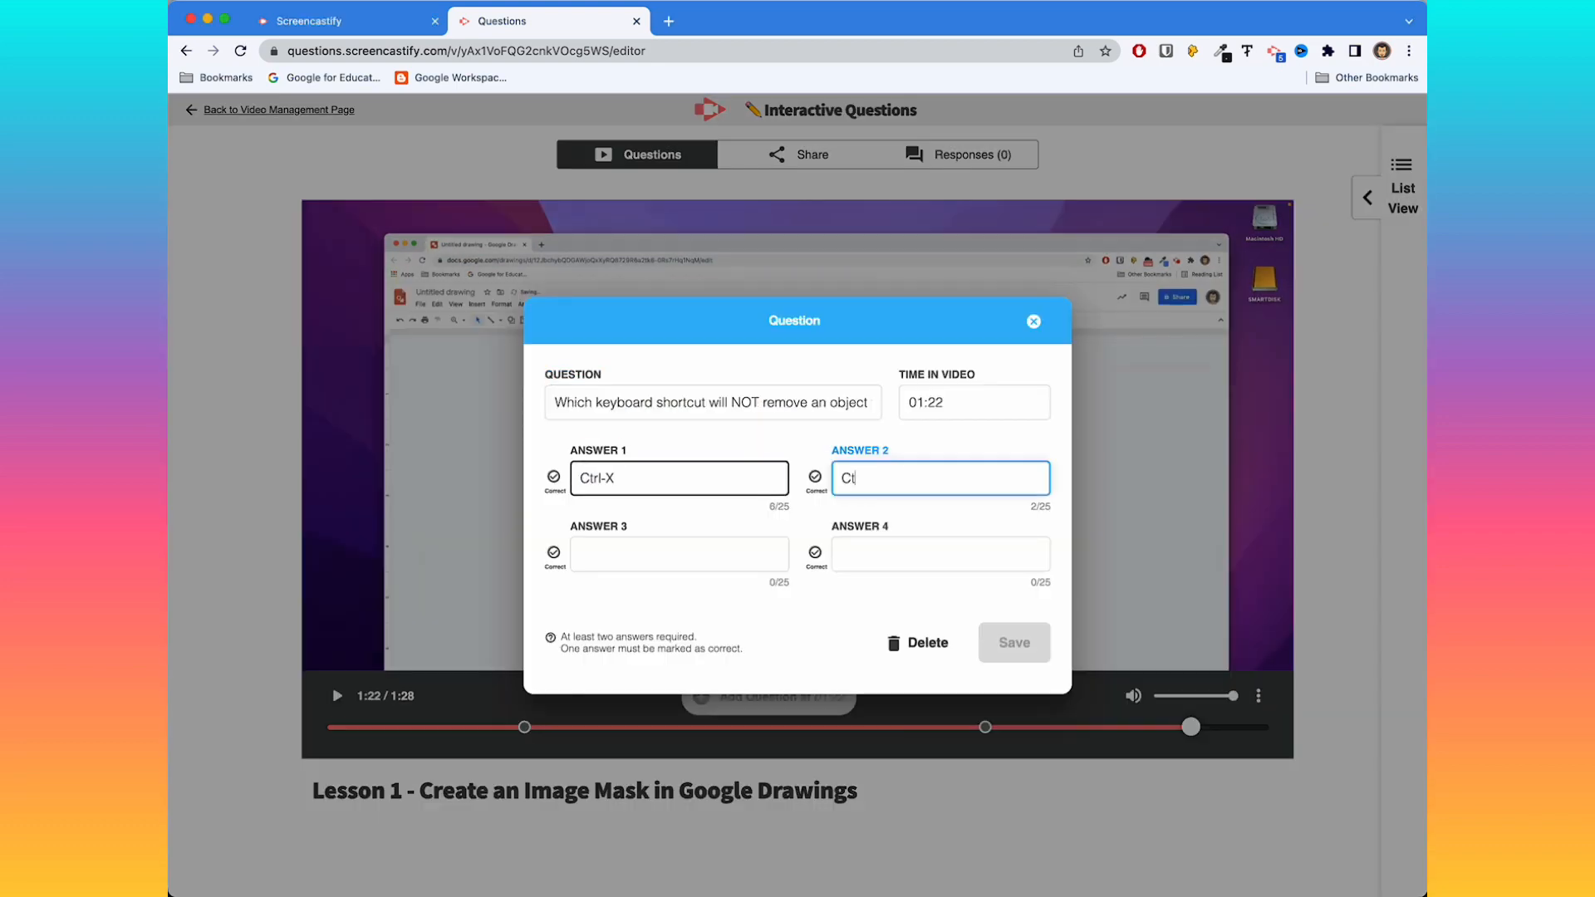
{"action": "type", "text": "rl-V"}
{"action": "key", "text": "Tab"}
{"action": "type", "text": "Ctrl-C"}
{"action": "left_click", "coordinate": [554, 553]}
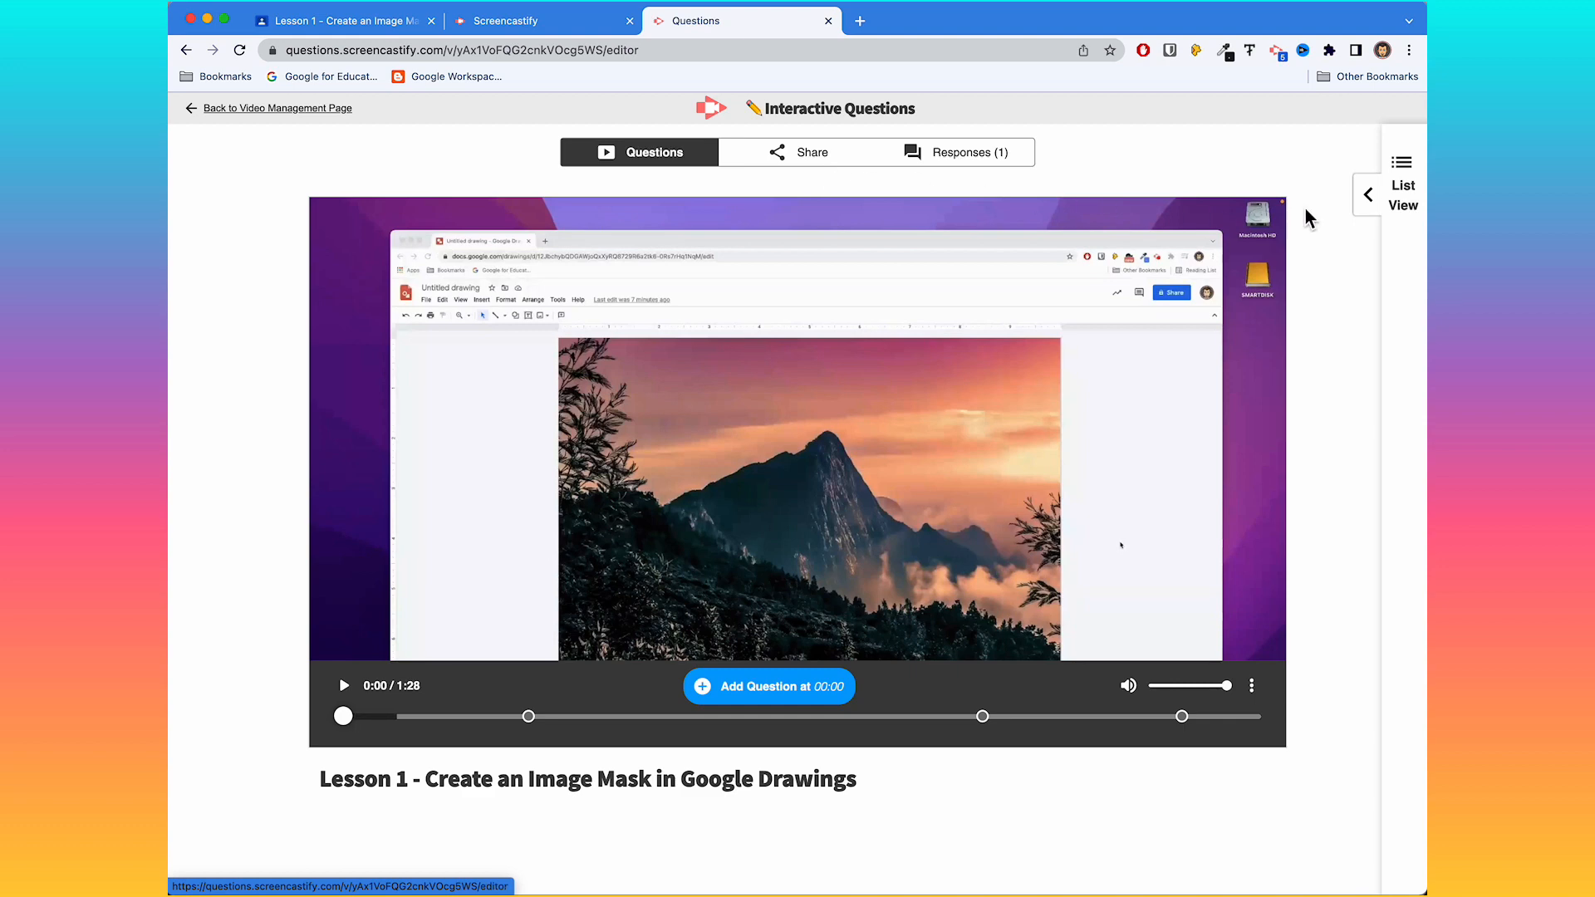
Expand the list of the lesson video's interactive questions to review the entries and their edit options.
{"action": "left_click", "coordinate": [1369, 199]}
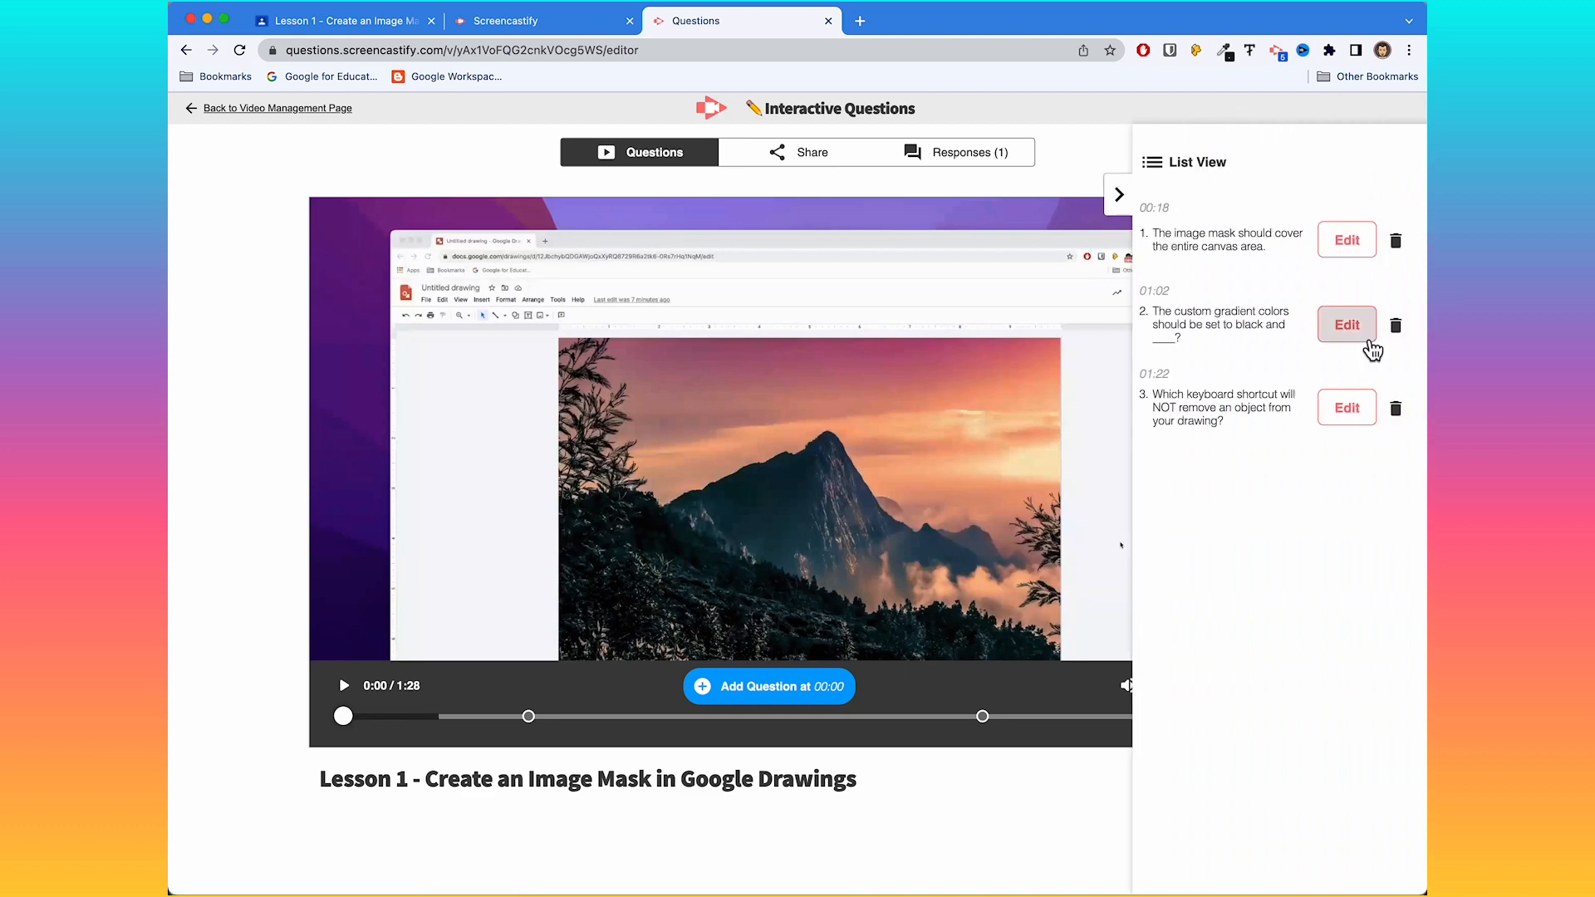
{"action": "left_click", "coordinate": [1371, 347]}
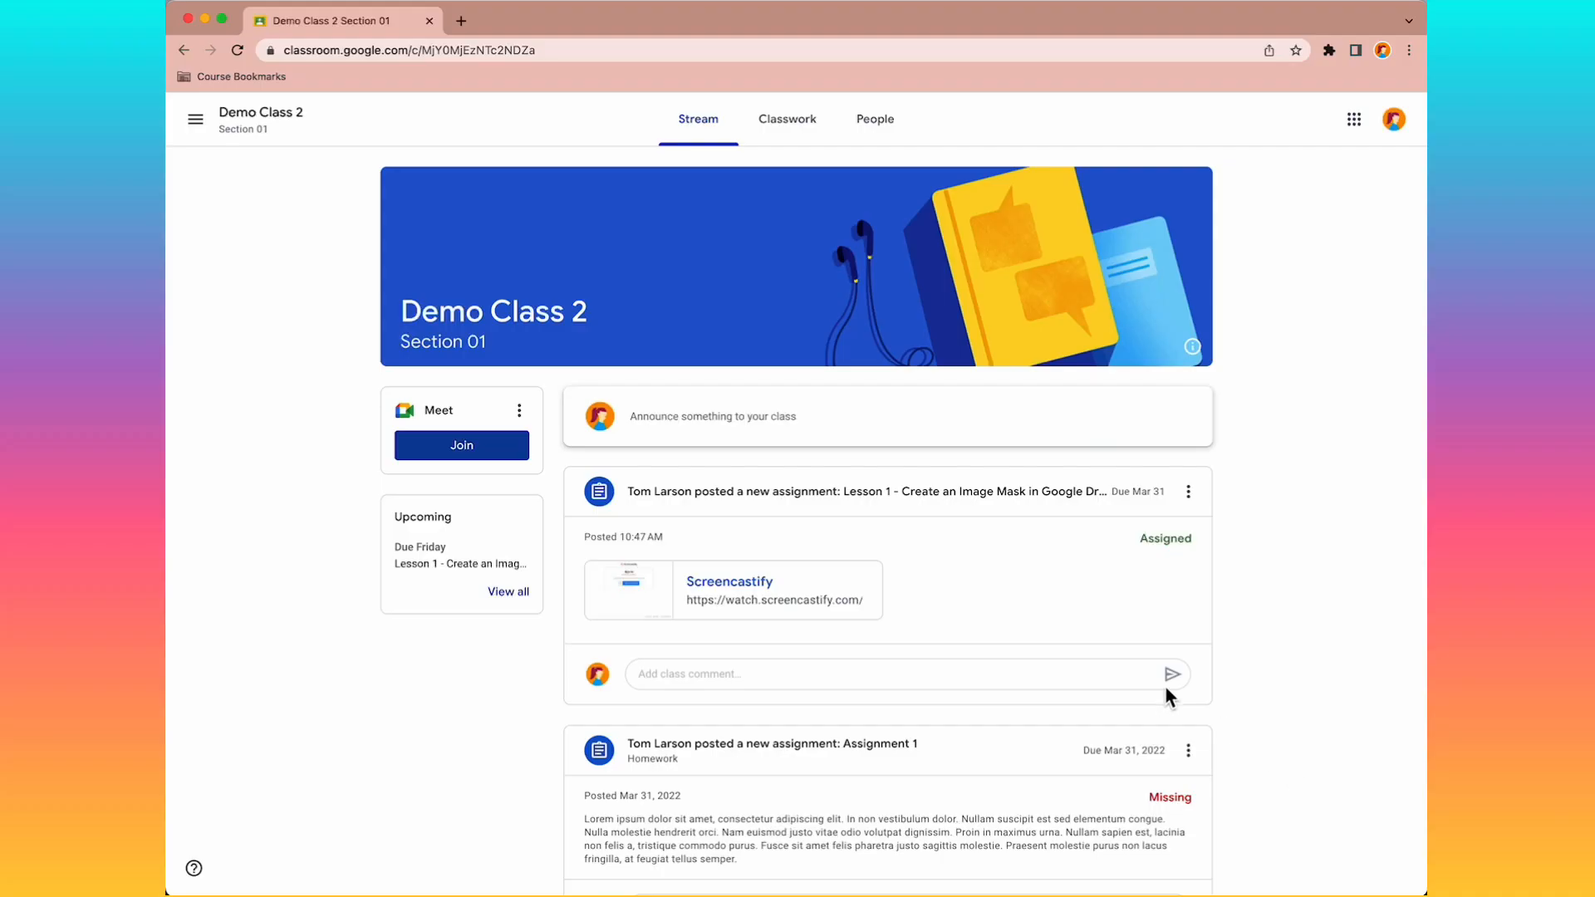
Open the Screencastify video from the Lesson 1 assignment in Google Classroom, play it, and submit White for the custom gradient colors question.
{"action": "left_click", "coordinate": [830, 593]}
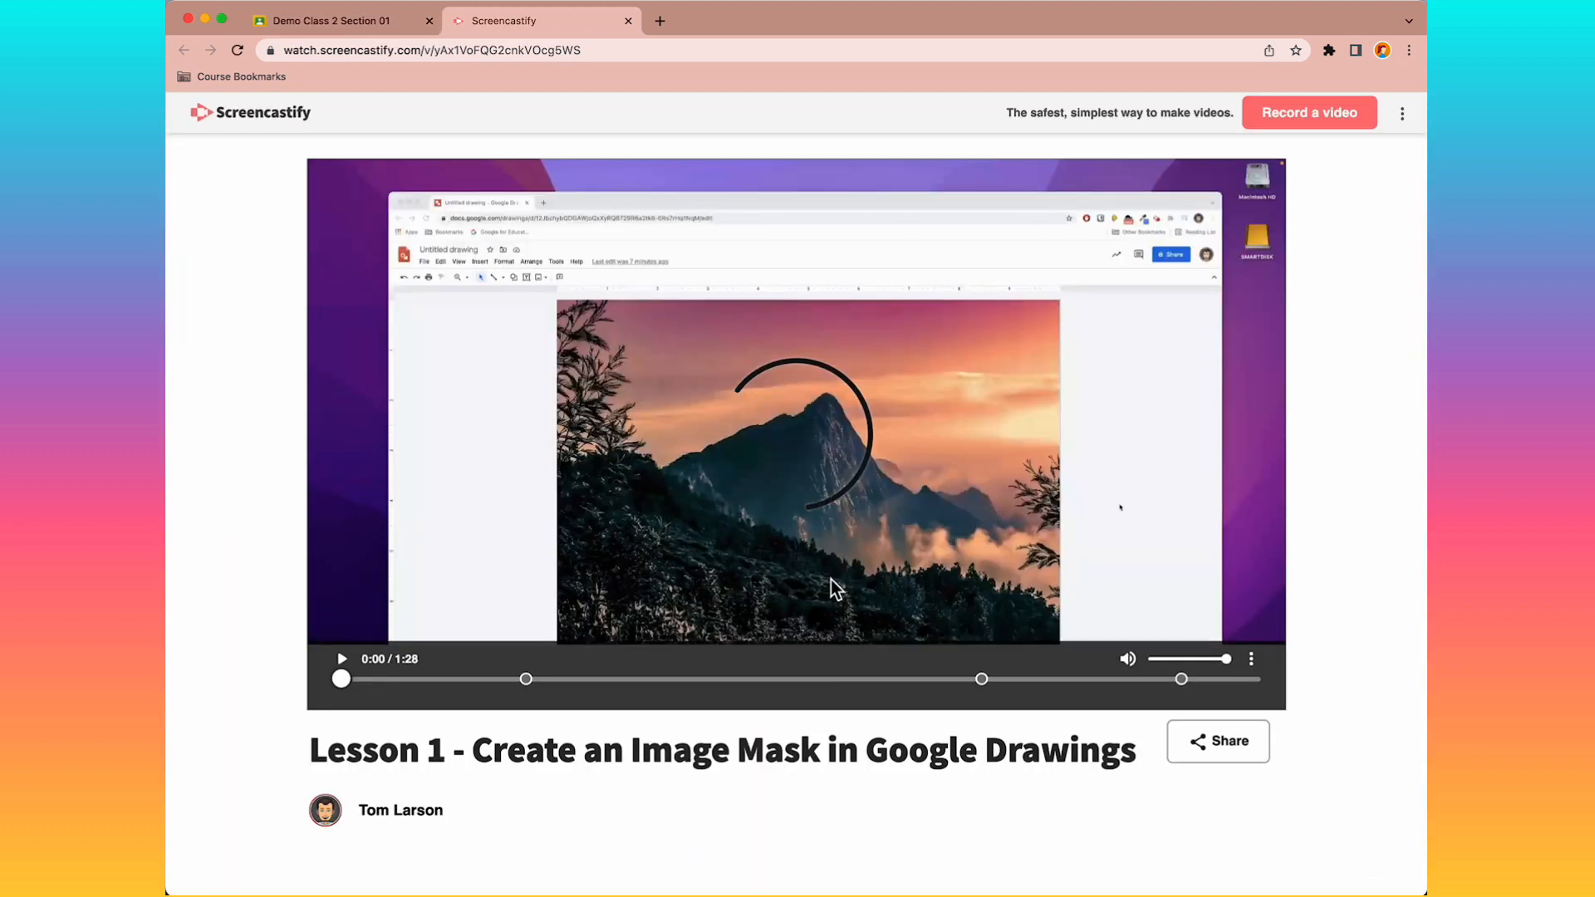
{"action": "left_click", "coordinate": [342, 661]}
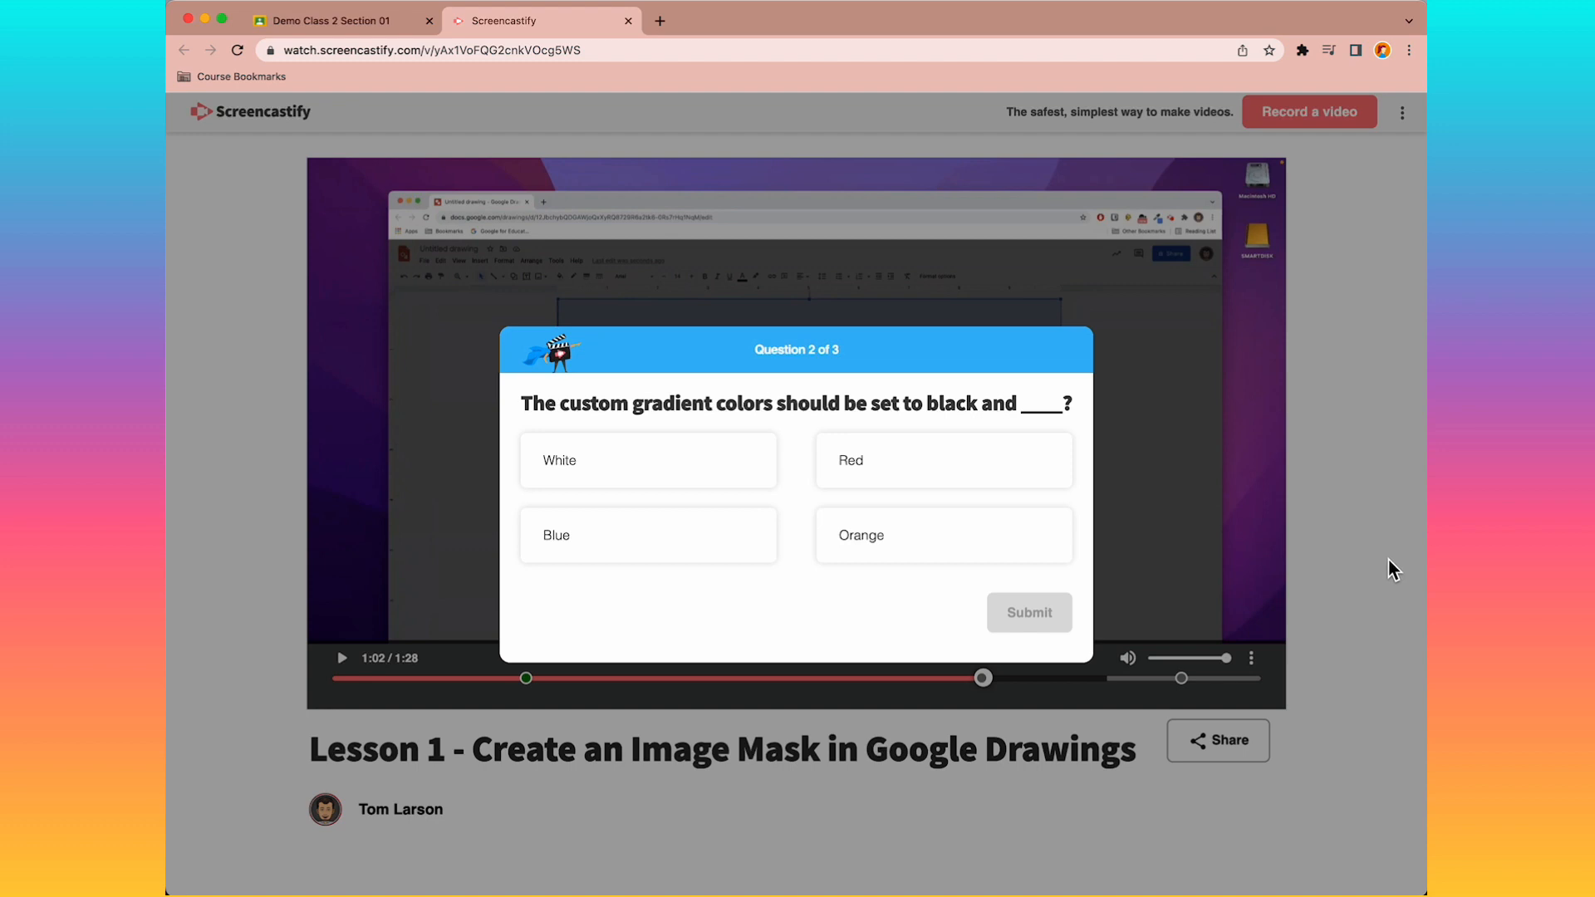
{"action": "left_click", "coordinate": [710, 465]}
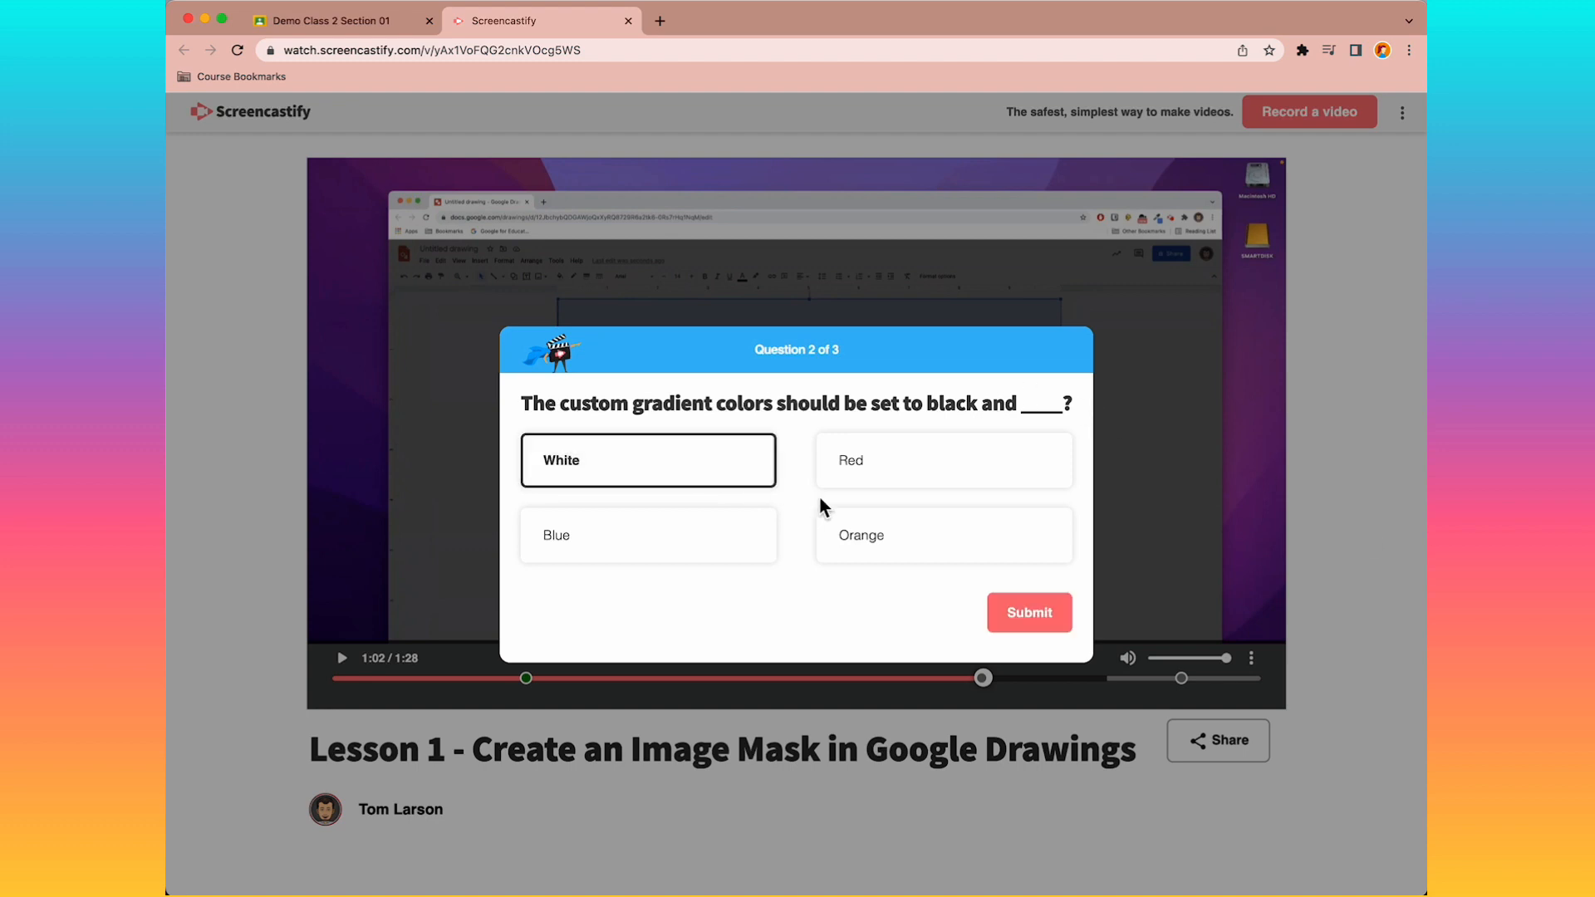
{"action": "left_click", "coordinate": [1059, 621]}
{"action": "left_click", "coordinate": [1060, 624]}
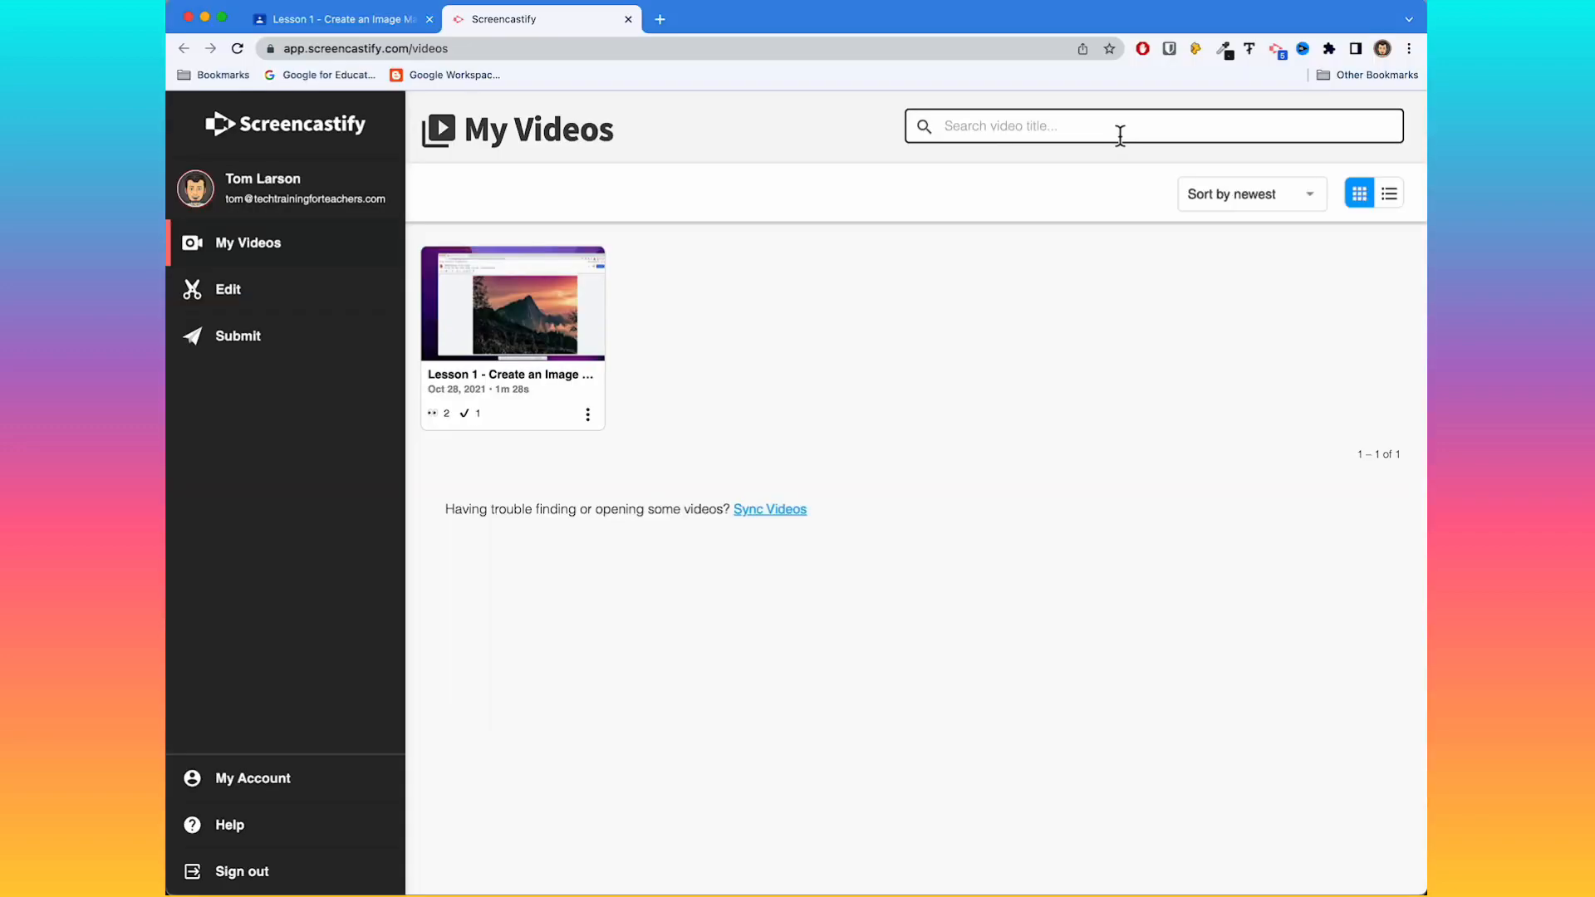
Open the Interactive Questions of the video "Lesson 1 - Create an Image Mask in Google Drawings" and view the student responses.
{"action": "left_click", "coordinate": [544, 314]}
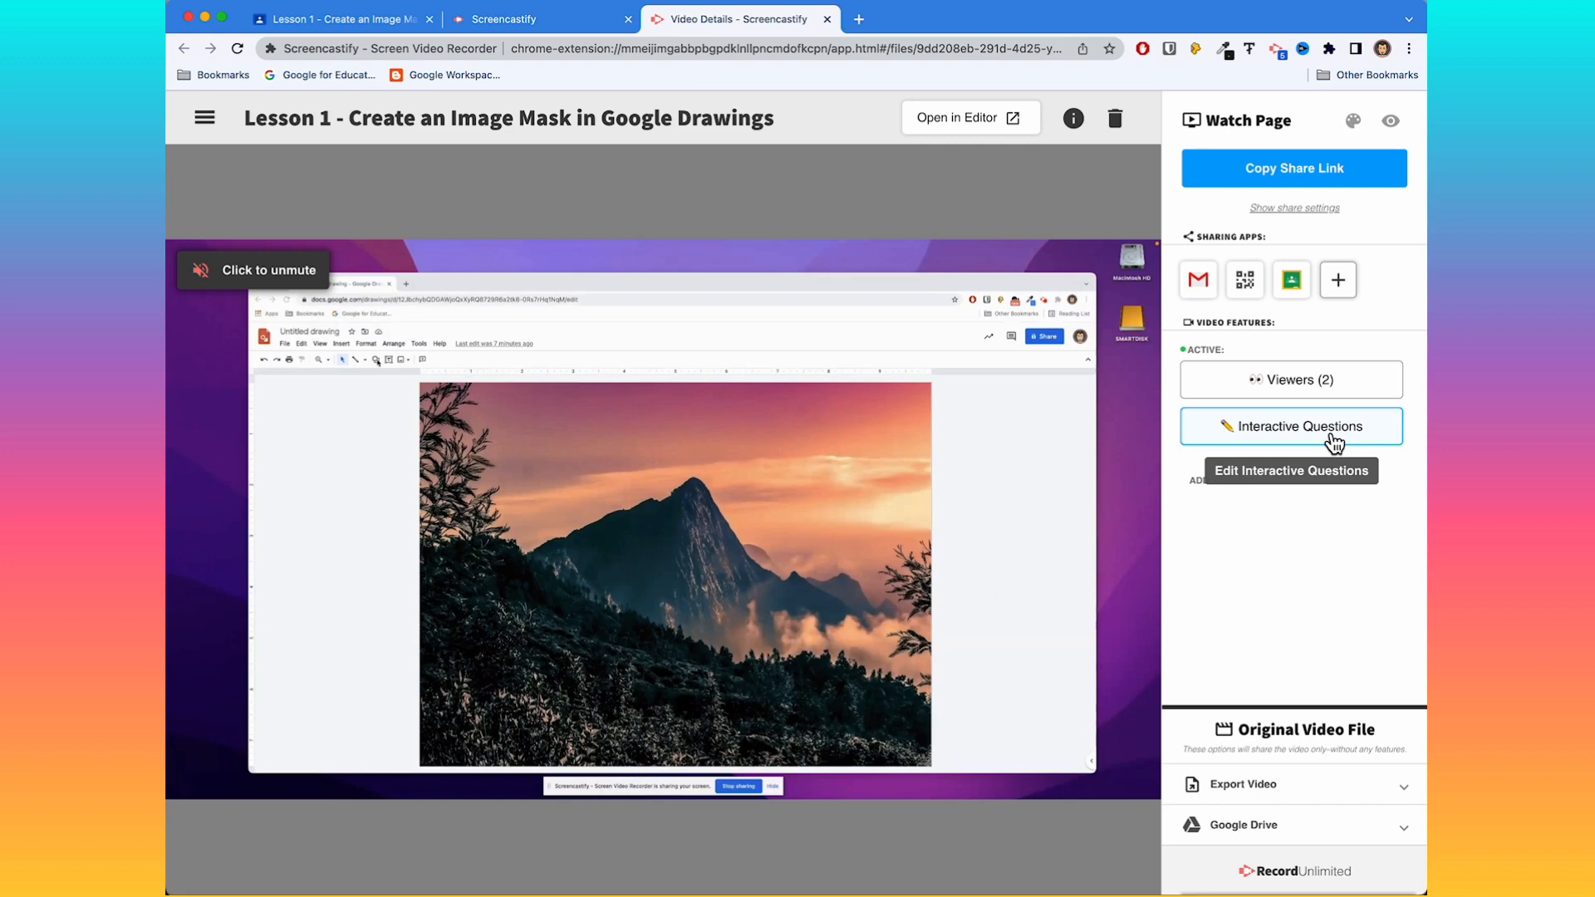
{"action": "left_click", "coordinate": [1334, 442]}
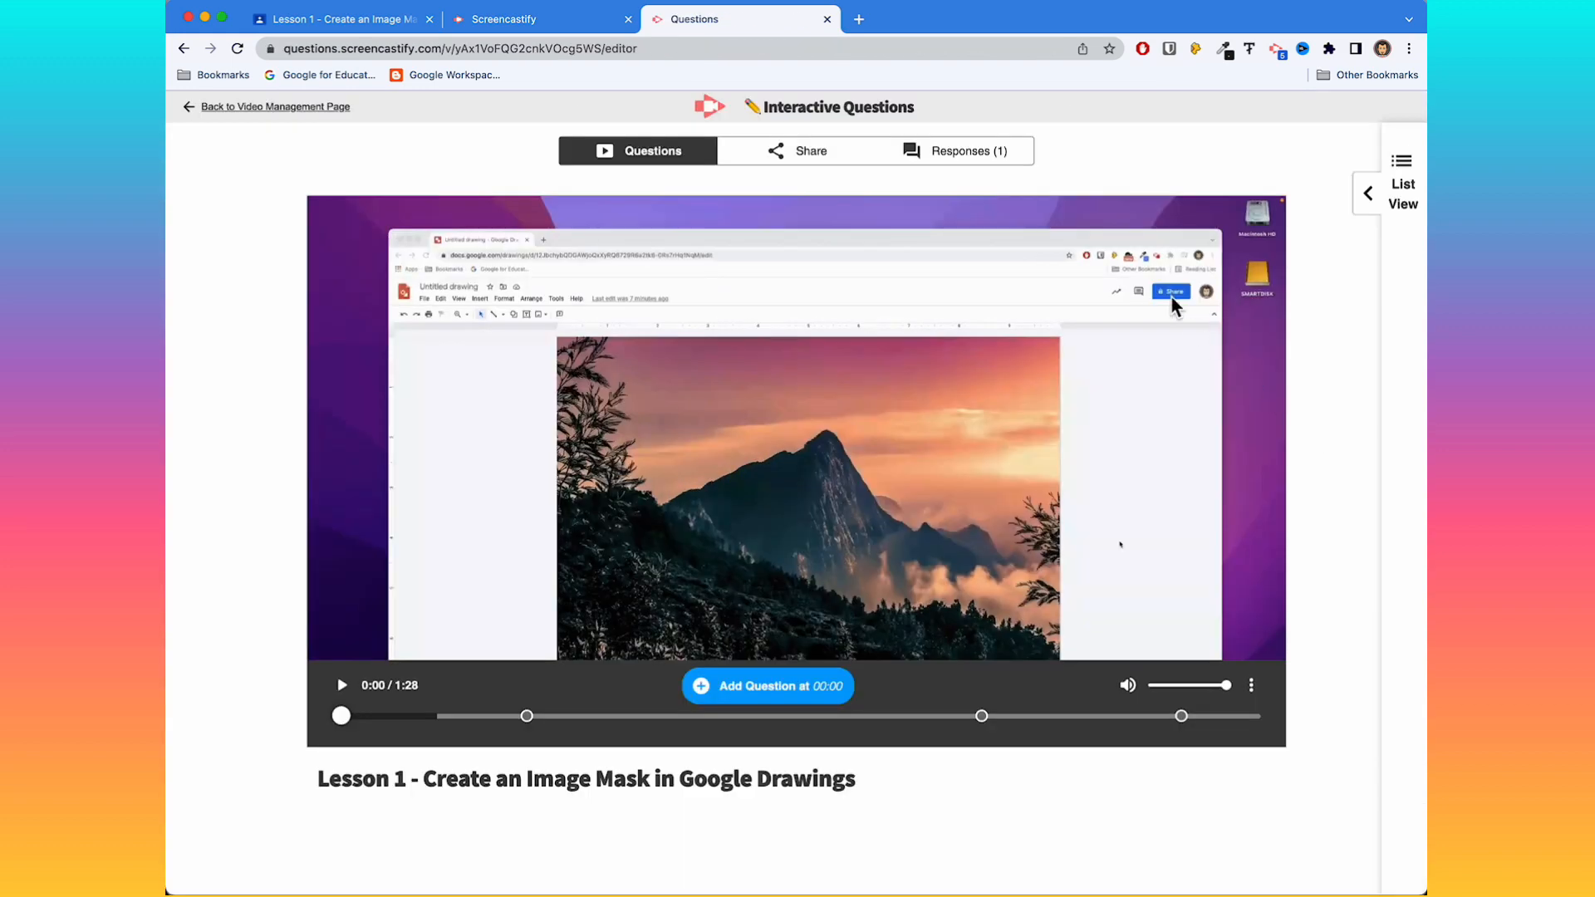
{"action": "left_click", "coordinate": [1029, 162]}
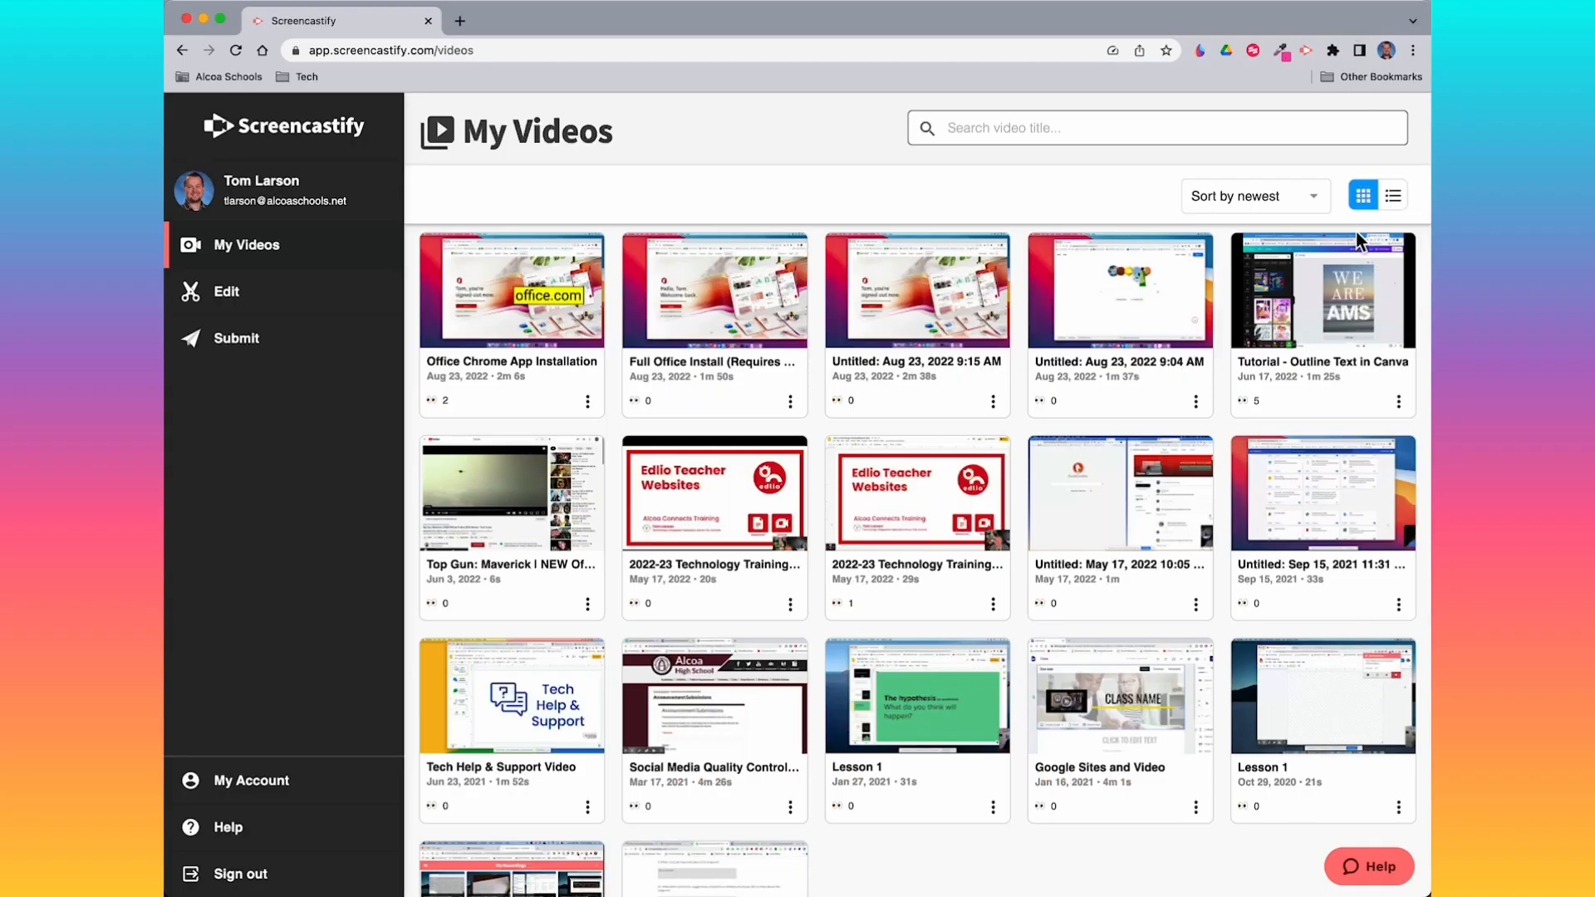
Check the viewers of the video "Tutorial - Outline Text in Canva" and set its Watch Page analytics tracking to By Email Address.
{"action": "left_click", "coordinate": [1363, 392]}
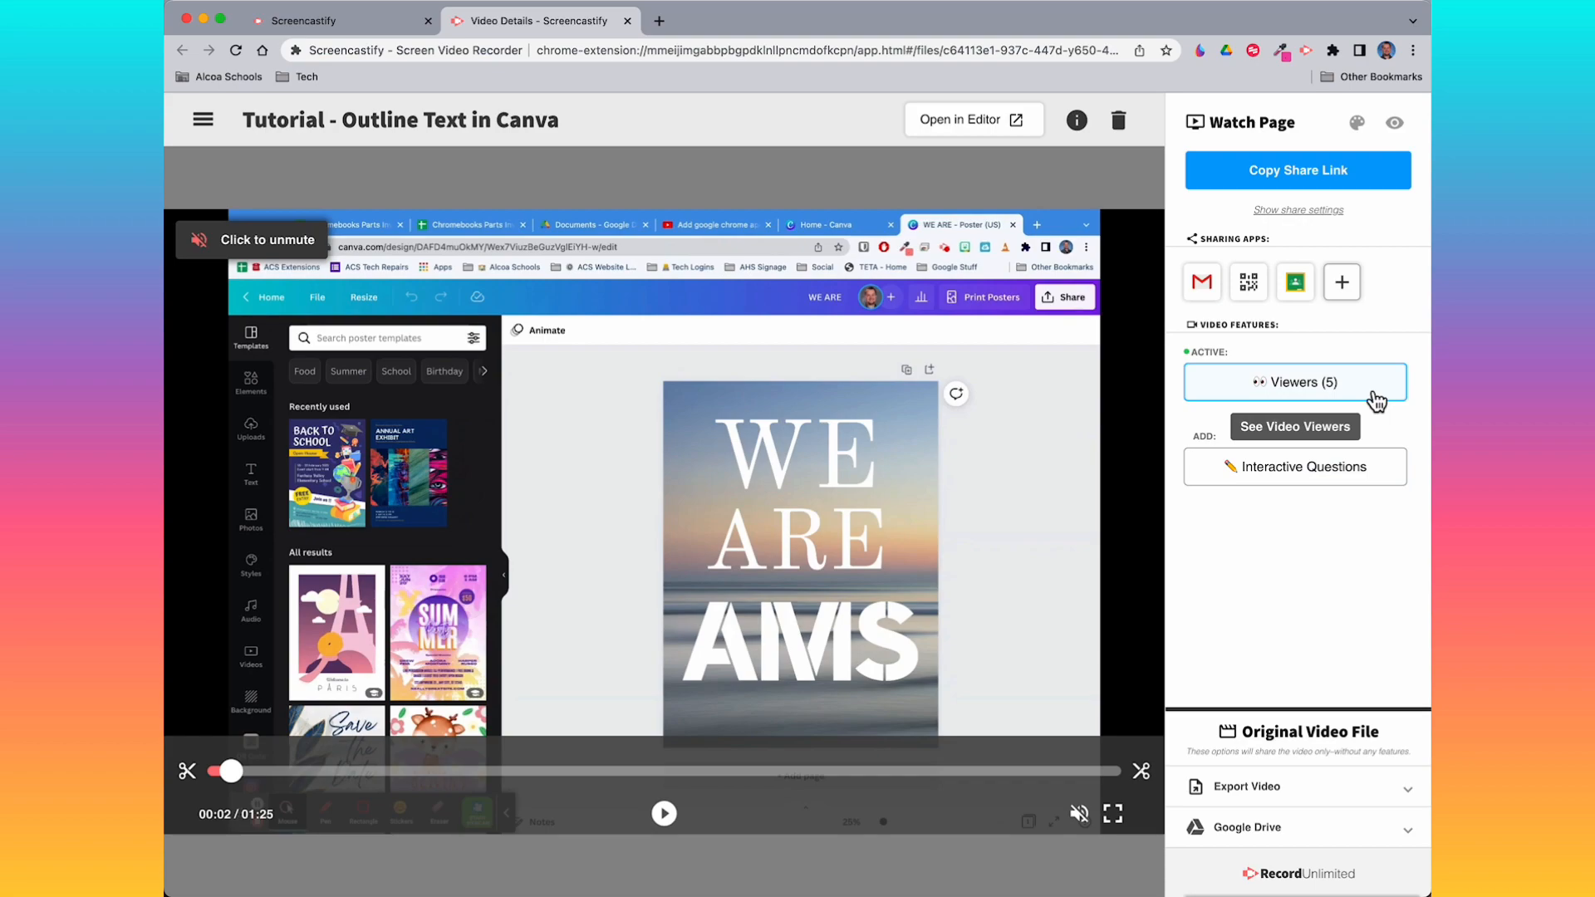
{"action": "left_click", "coordinate": [1375, 400]}
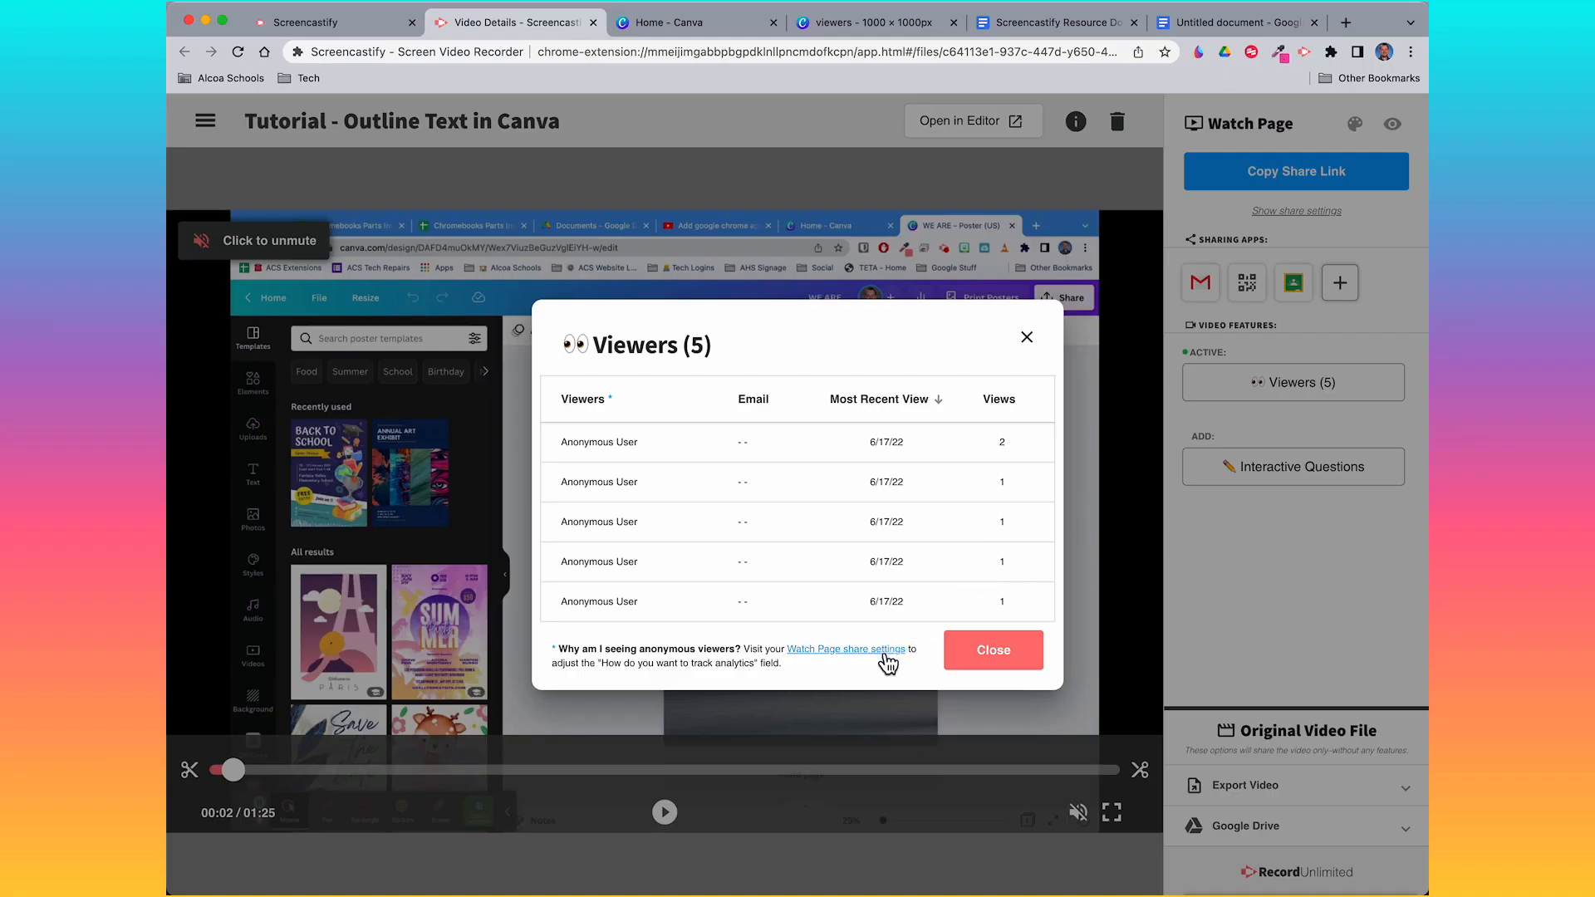
{"action": "left_click", "coordinate": [886, 651]}
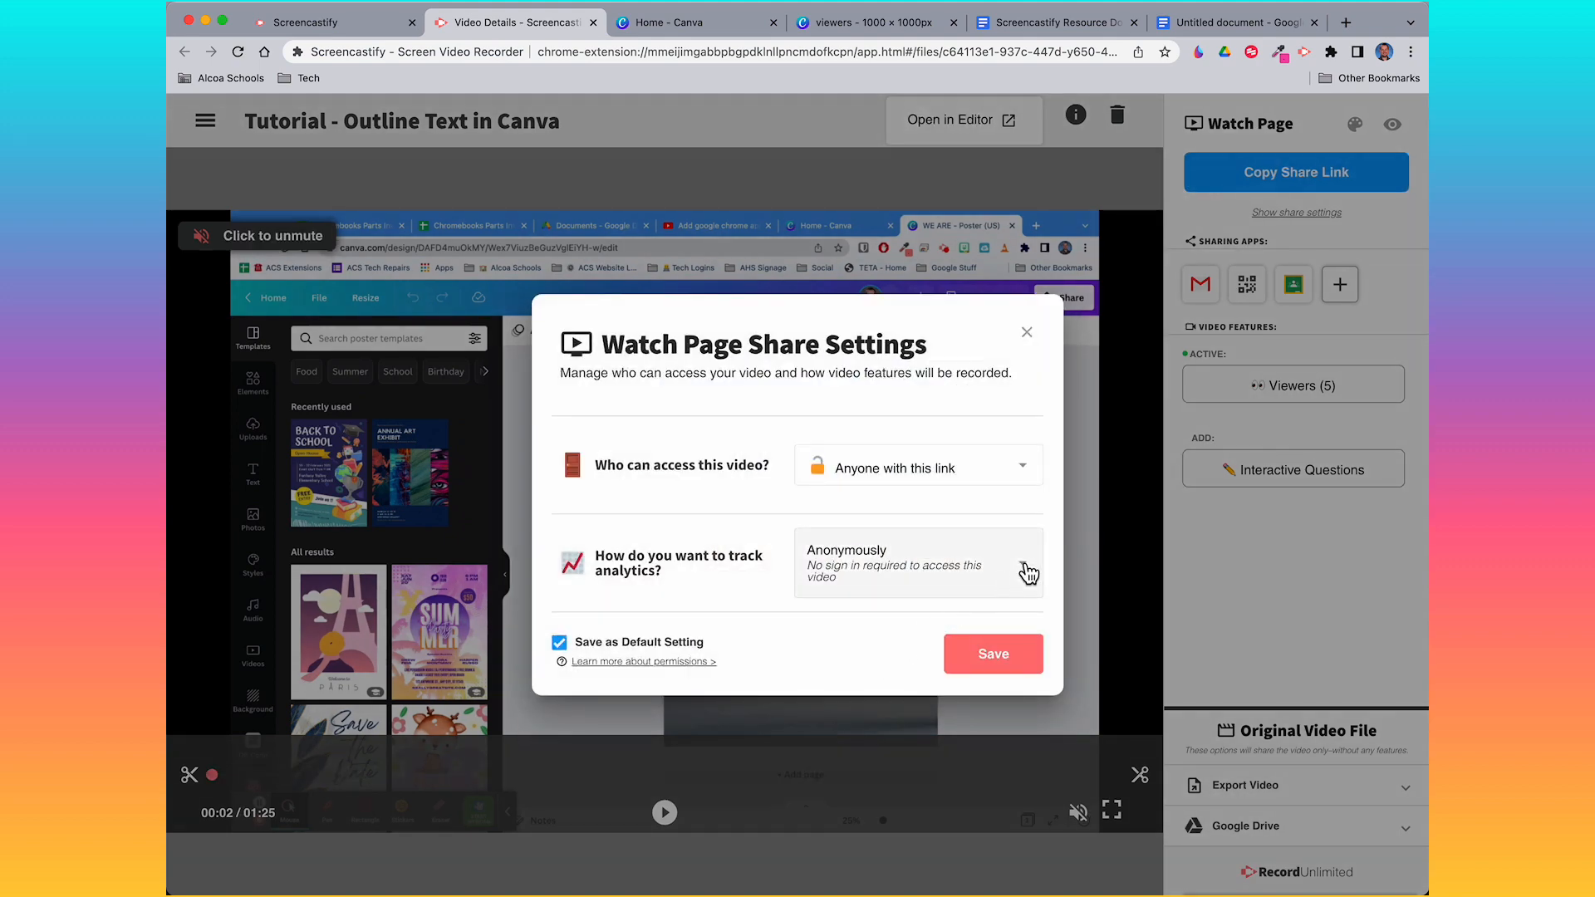
{"action": "left_click", "coordinate": [1022, 568]}
{"action": "left_click", "coordinate": [1007, 611]}
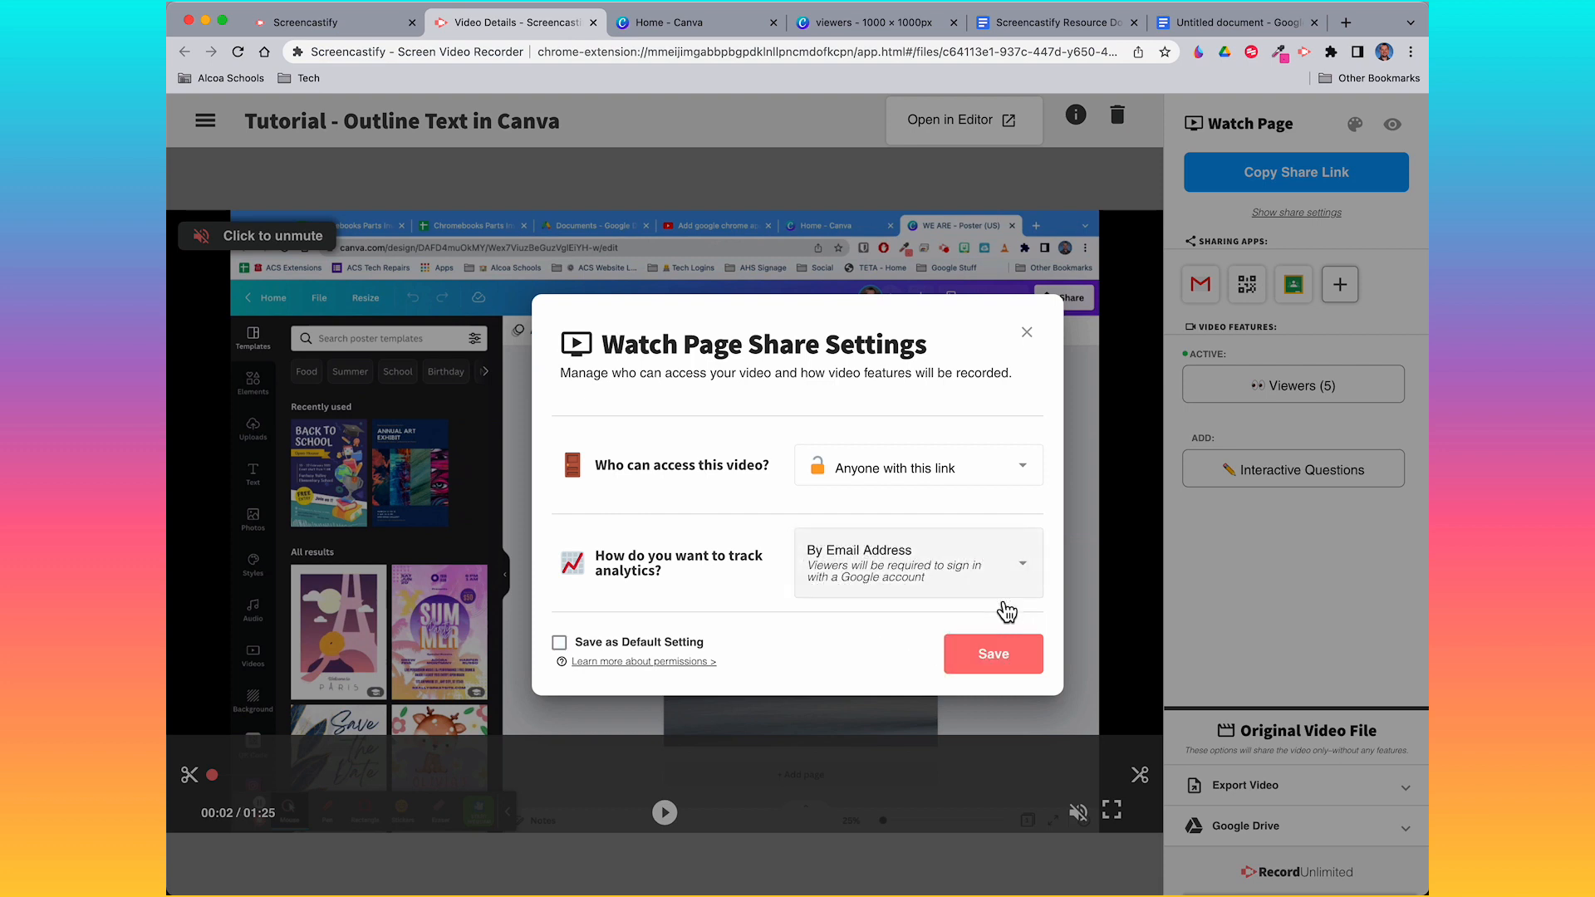